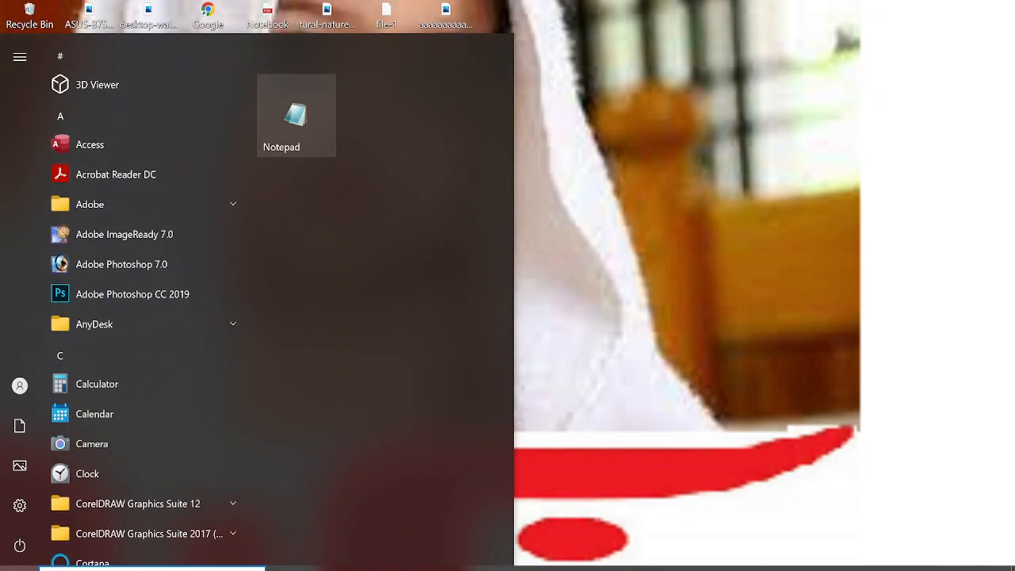
scroll(143, 301, "down", 2)
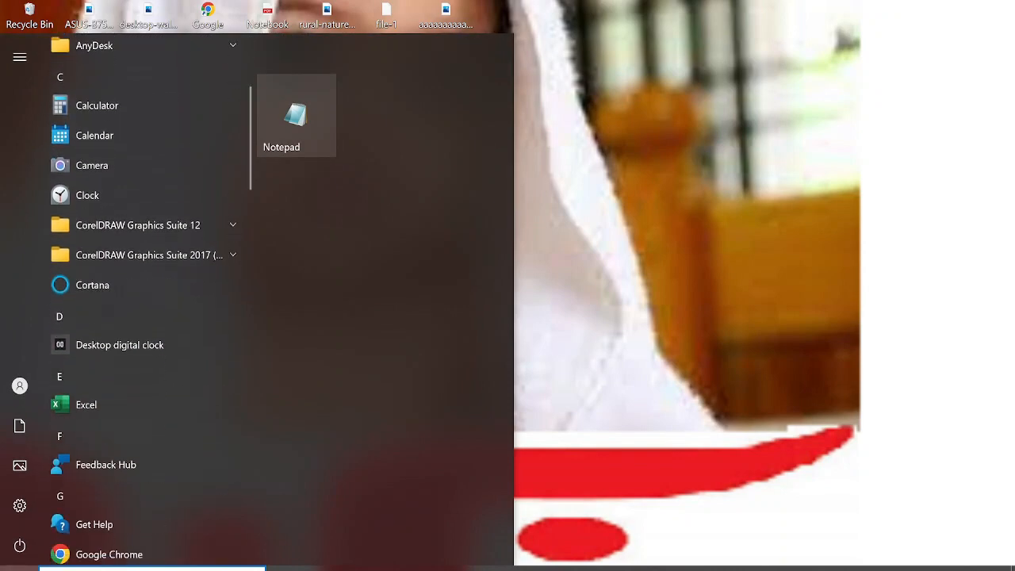
Step: Start Excel, dismiss the PowerPoint missing-file message, and create a blank workbook
left_click(89, 346)
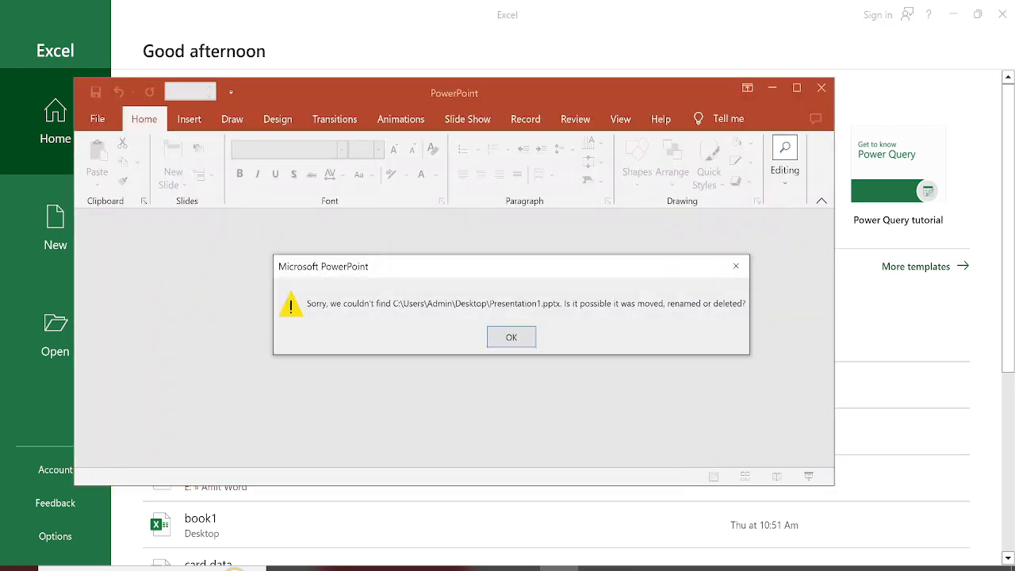
key("Return")
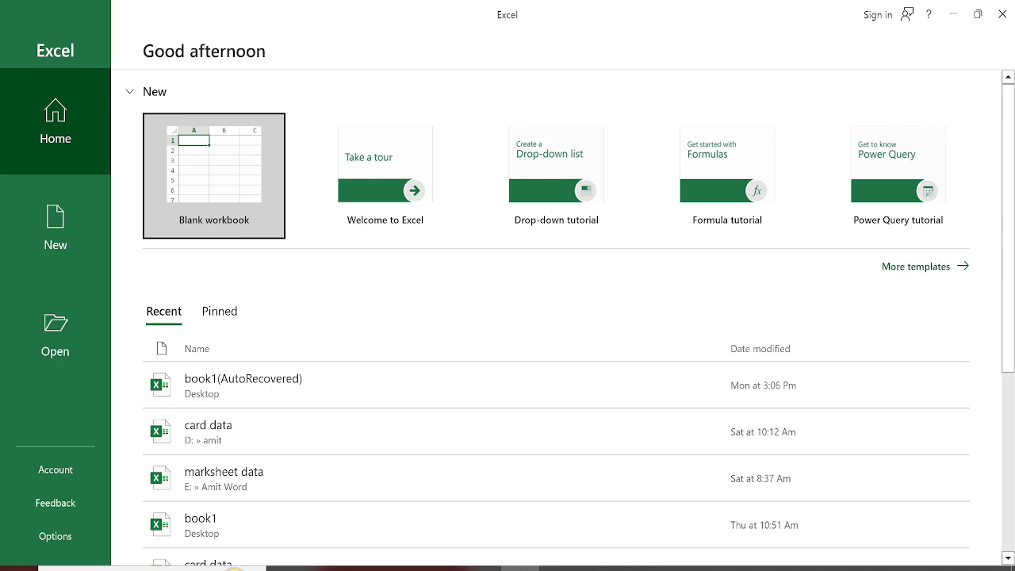
left_click(214, 175)
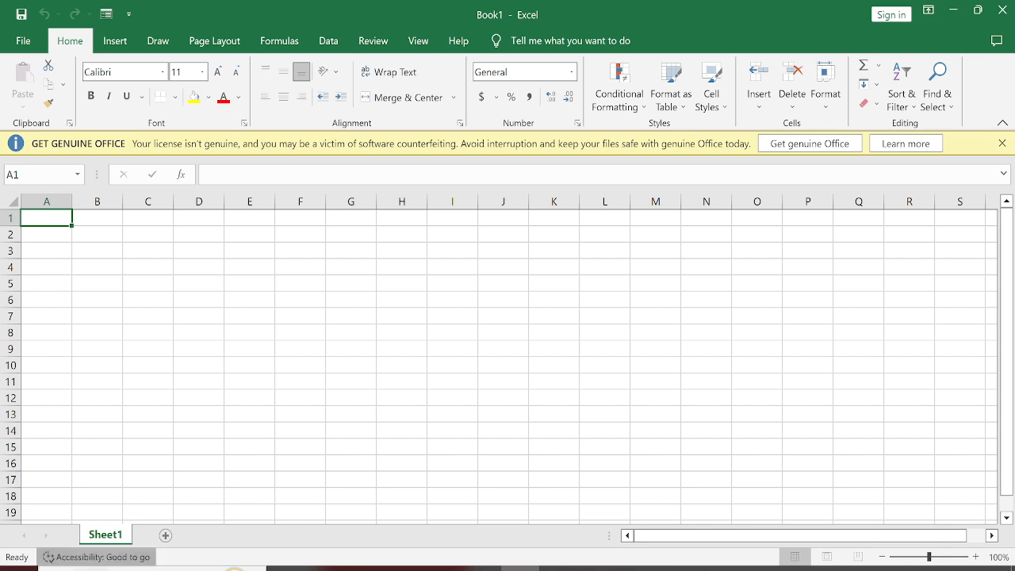
Step: Add a second worksheet to the workbook and return to Sheet1
left_click(165, 536)
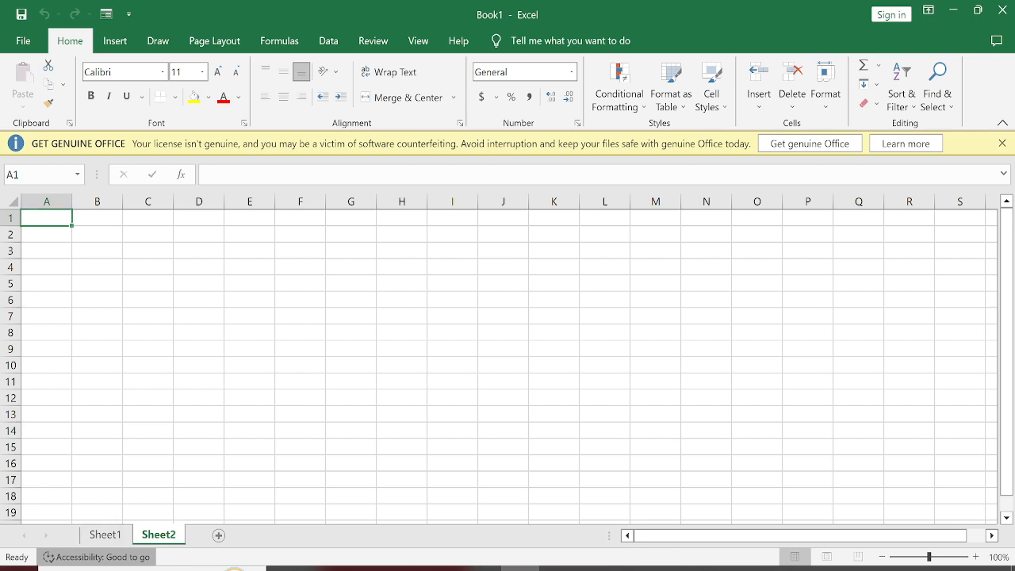
left_click(116, 532)
left_click(159, 529)
left_click(106, 535)
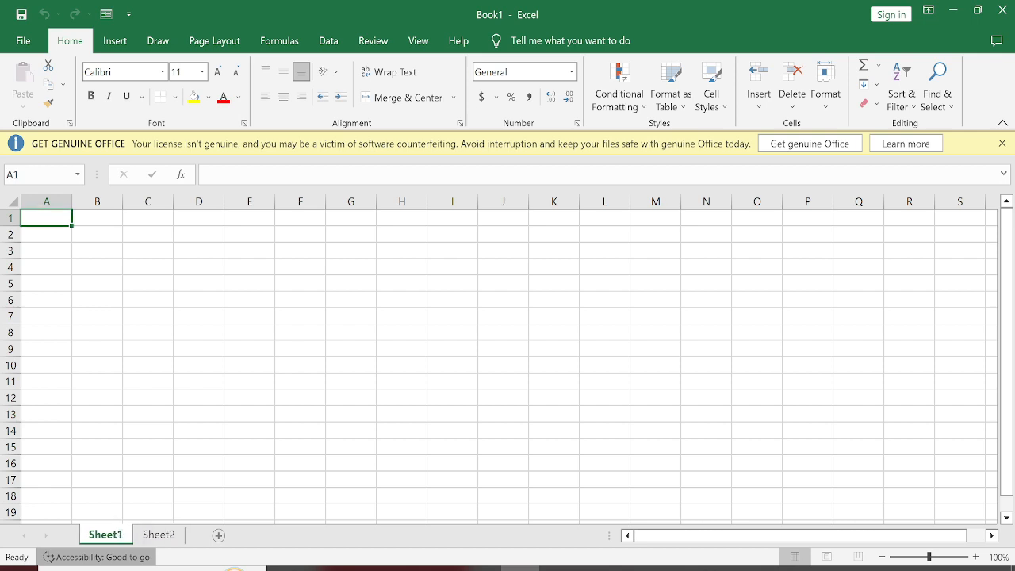
Step: Examine the cells of Sheet1 and how its row numbers continue down the sheet
left_click(96, 447)
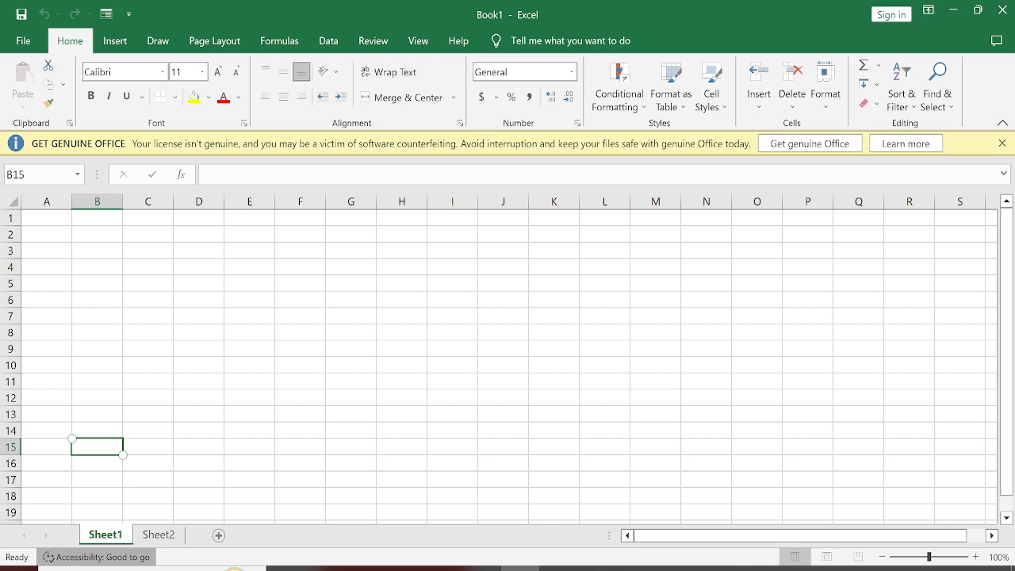
left_click(42, 220)
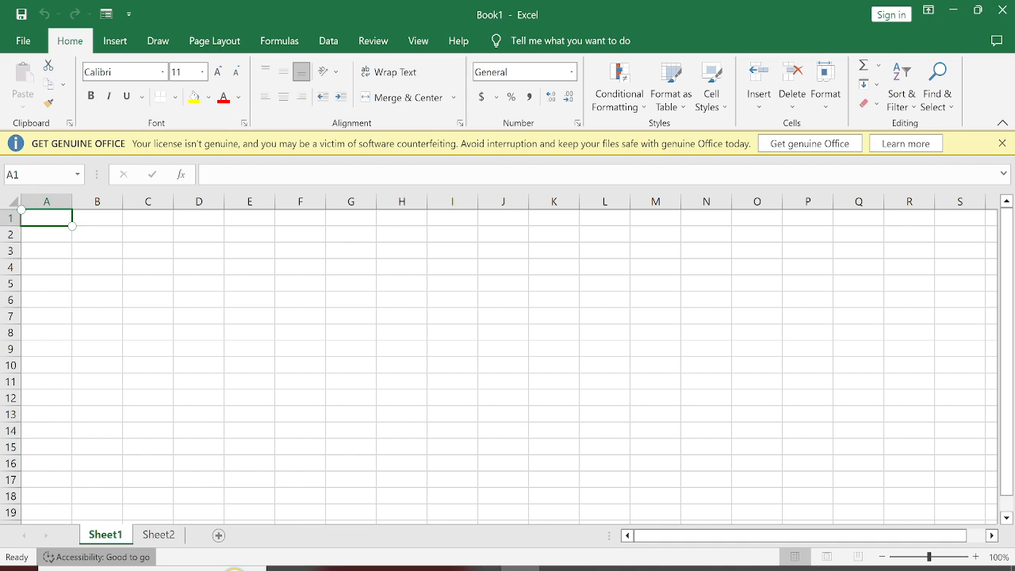
scroll(508, 365, "down", 15)
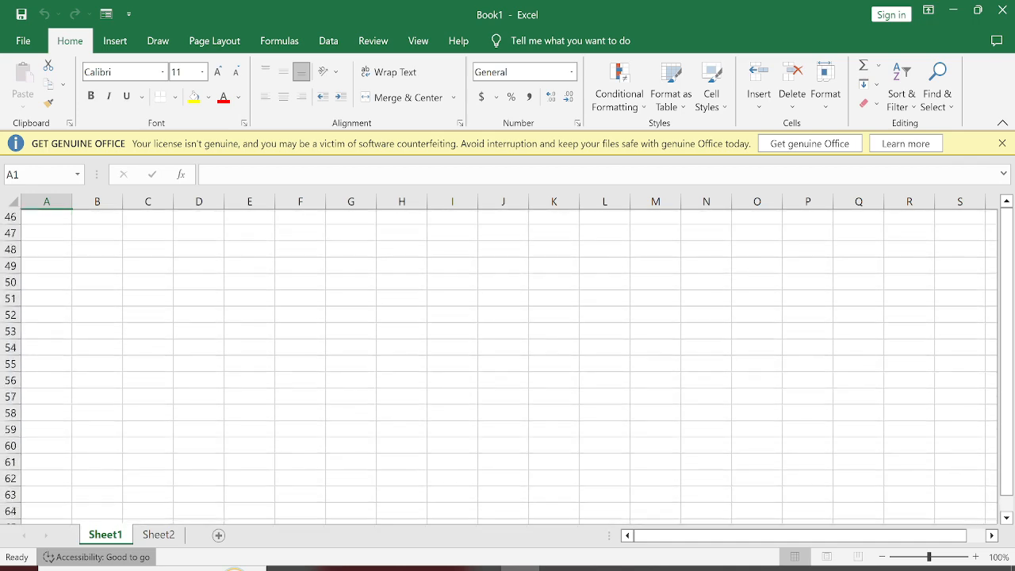
scroll(507, 365, "down", 10)
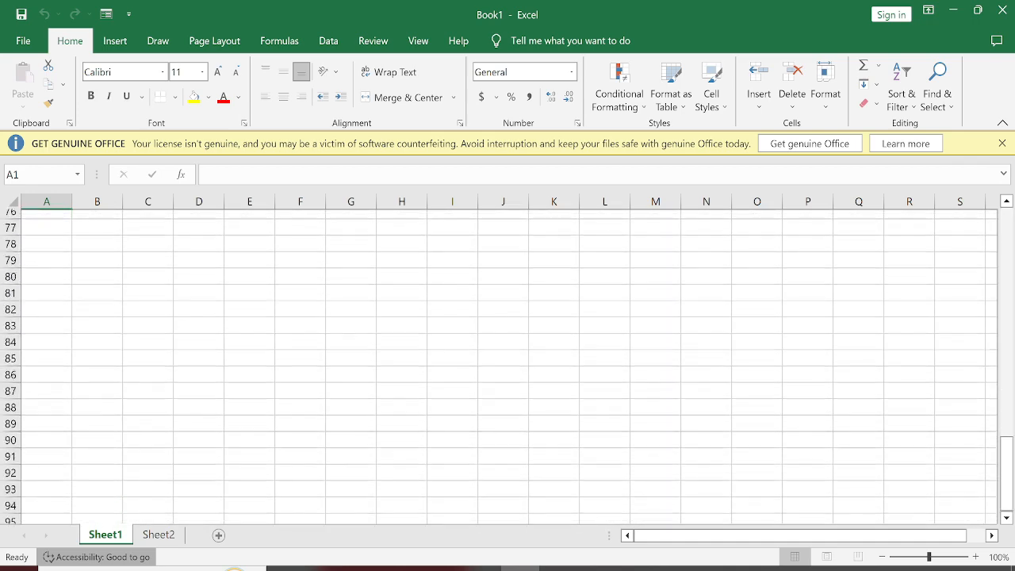
scroll(507, 365, "down", 20)
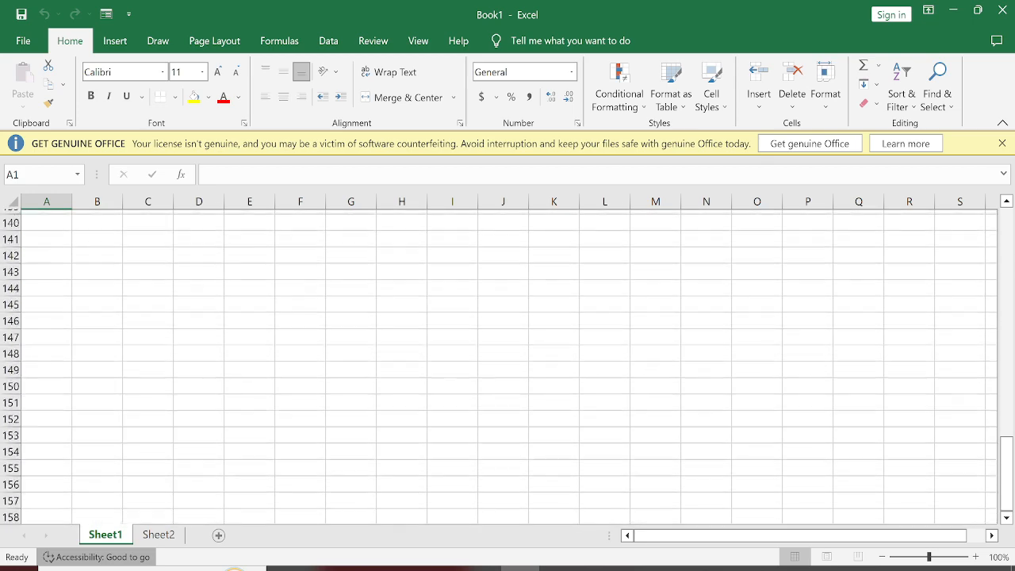
scroll(508, 364, "up", 20)
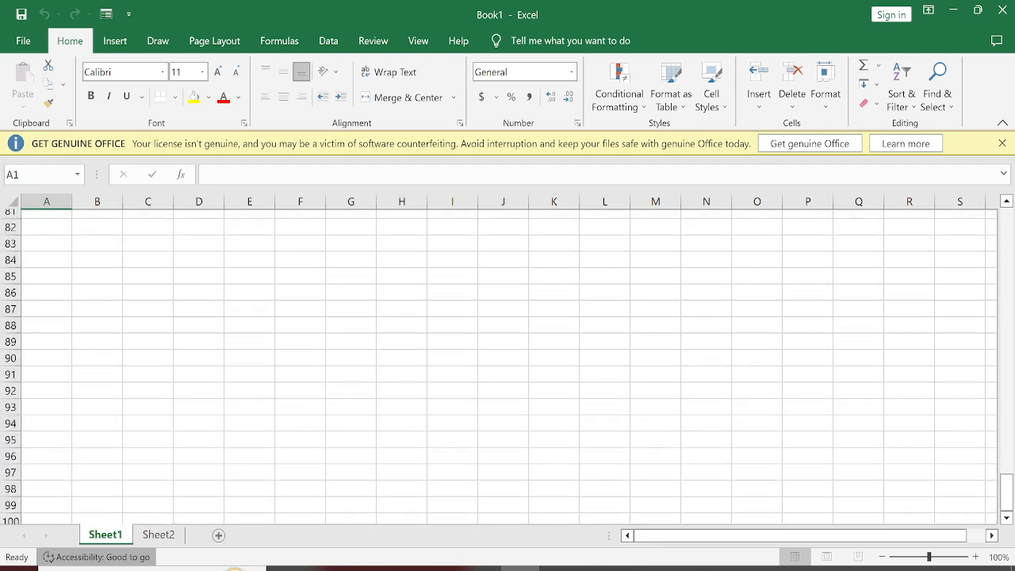
scroll(507, 365, "up", 4)
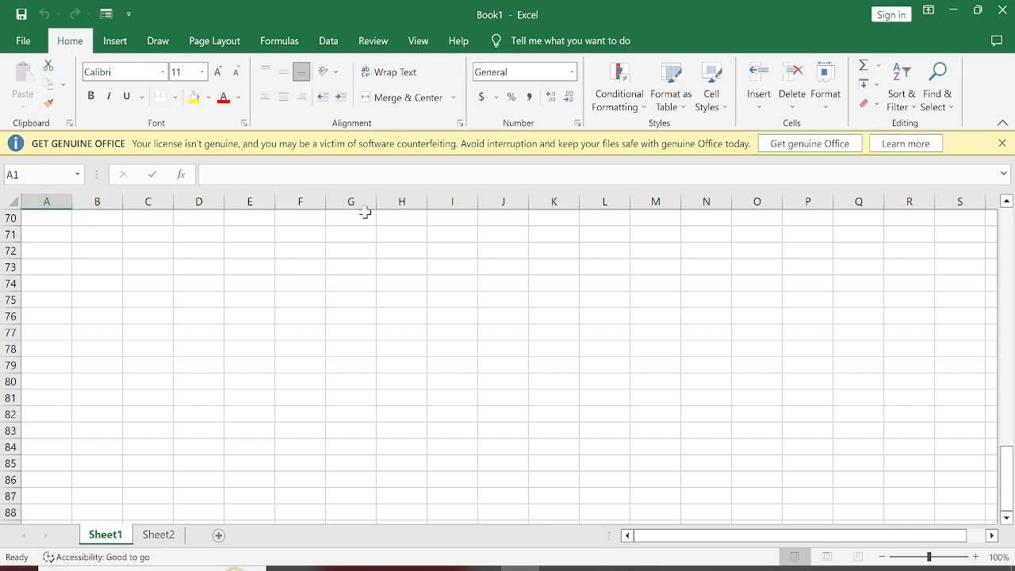
Step: Highlight entire columns H through D one at a time, and whole rows around 70 to 72, to show columns and rows
left_click(410, 203)
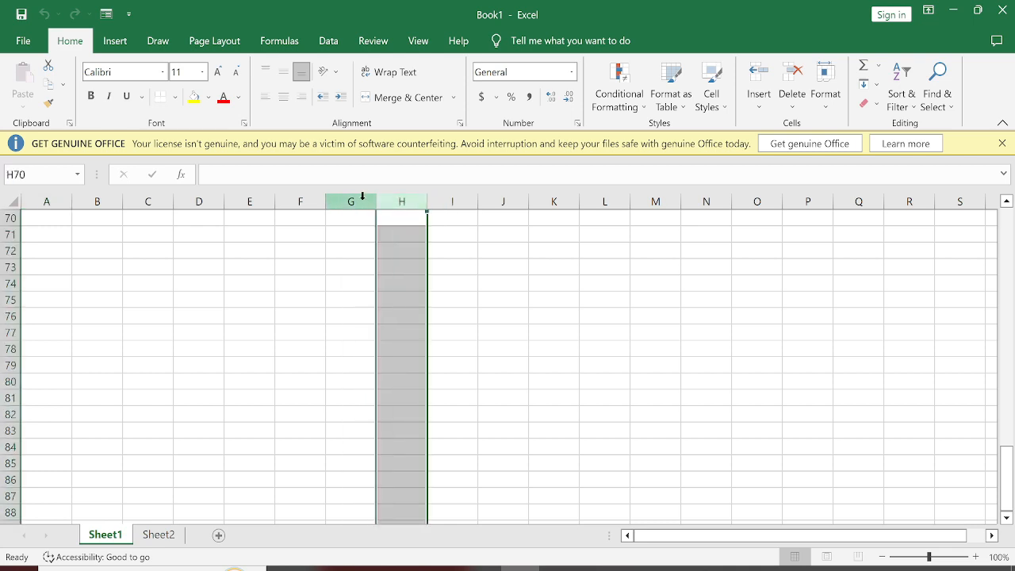
left_click(351, 199)
left_click(290, 199)
left_click(254, 199)
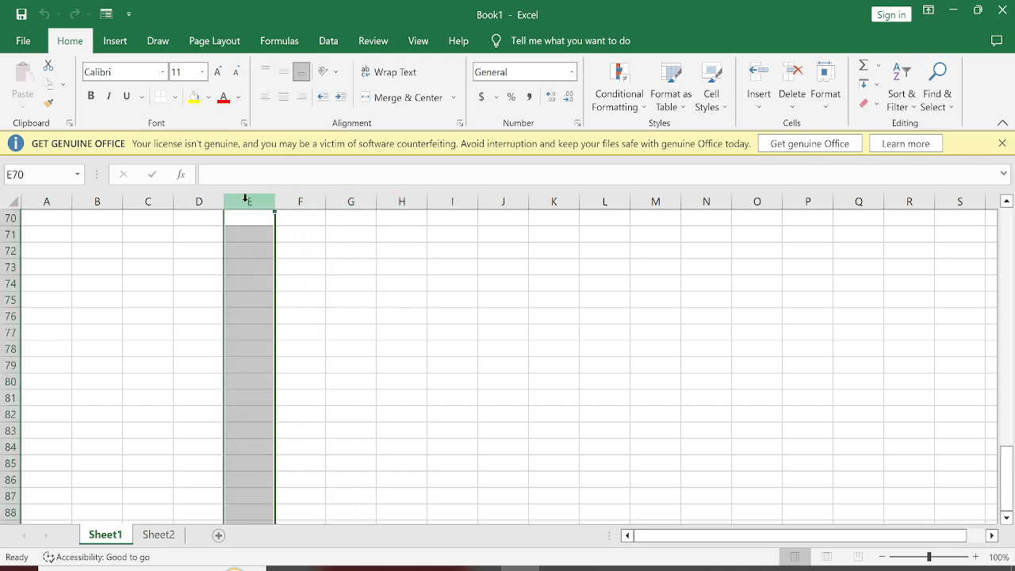
left_click(202, 200)
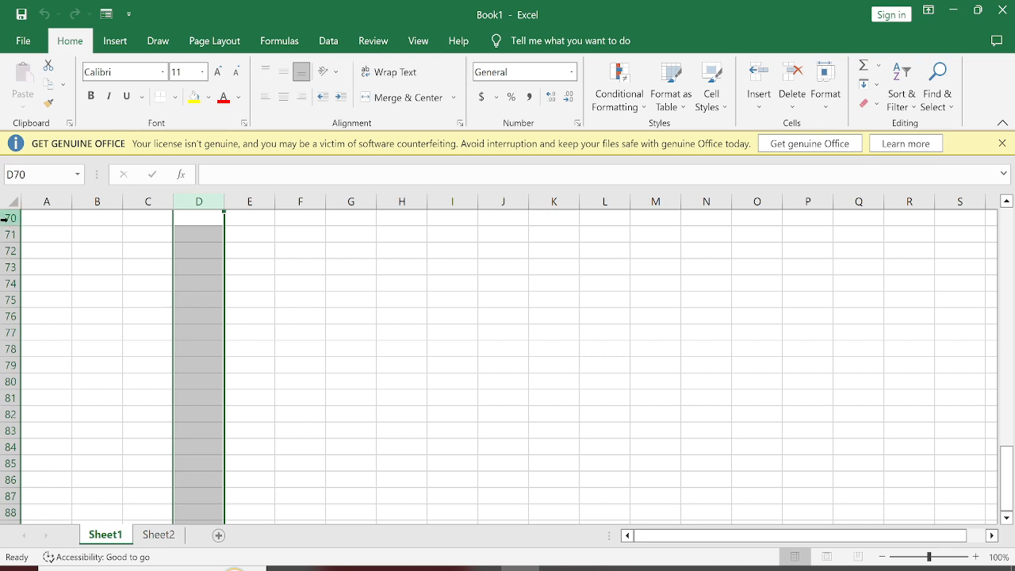
left_click_drag(7, 219, 9, 237)
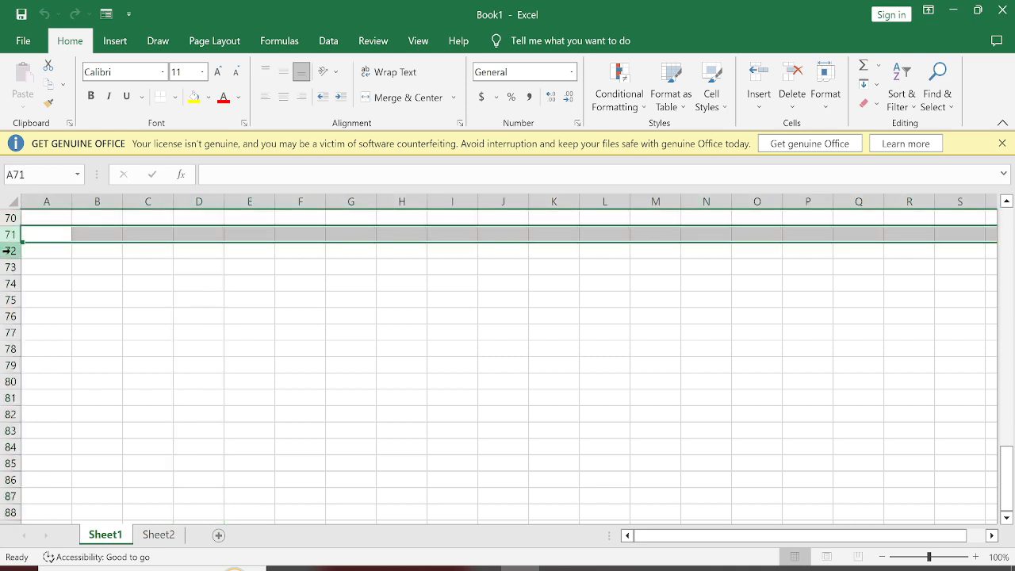
left_click(9, 251)
left_click(147, 305)
Step: Highlight the cell range A1:E4 on Sheet1, and clear the highlight by selecting cell D13
scroll(50, 275, "up", 20)
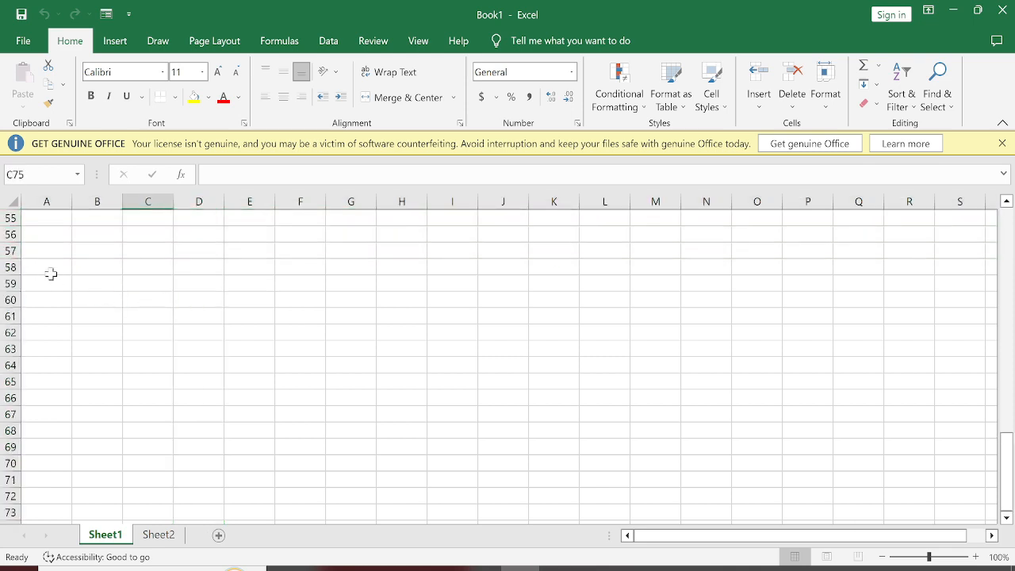
scroll(29, 250, "up", 2)
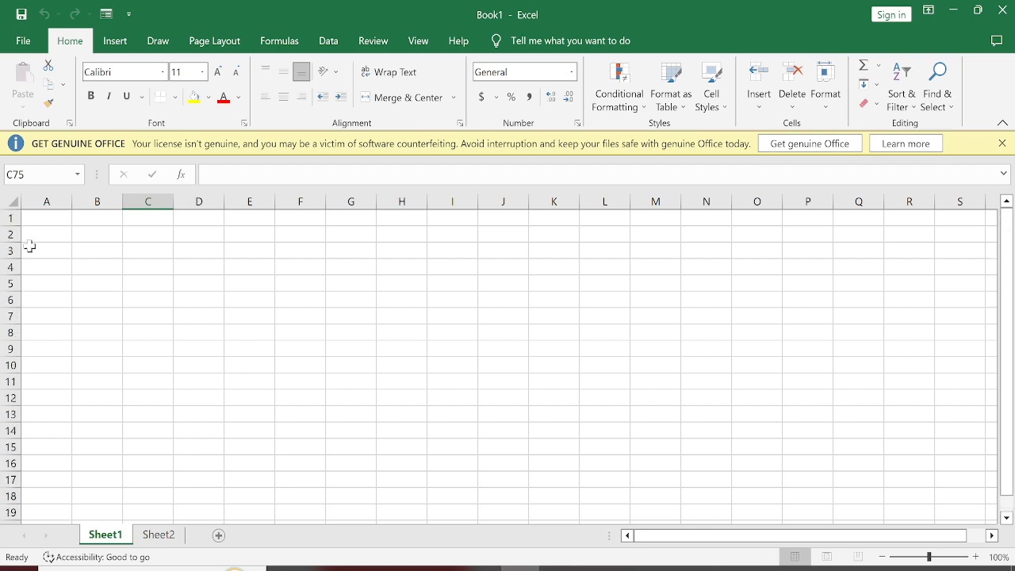
left_click_drag(55, 219, 233, 307)
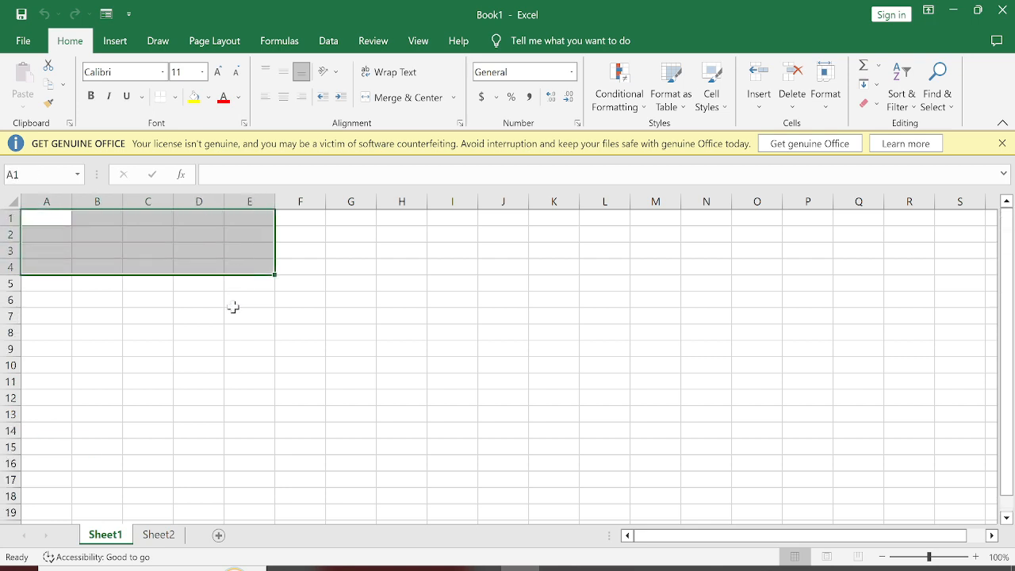
left_click(214, 414)
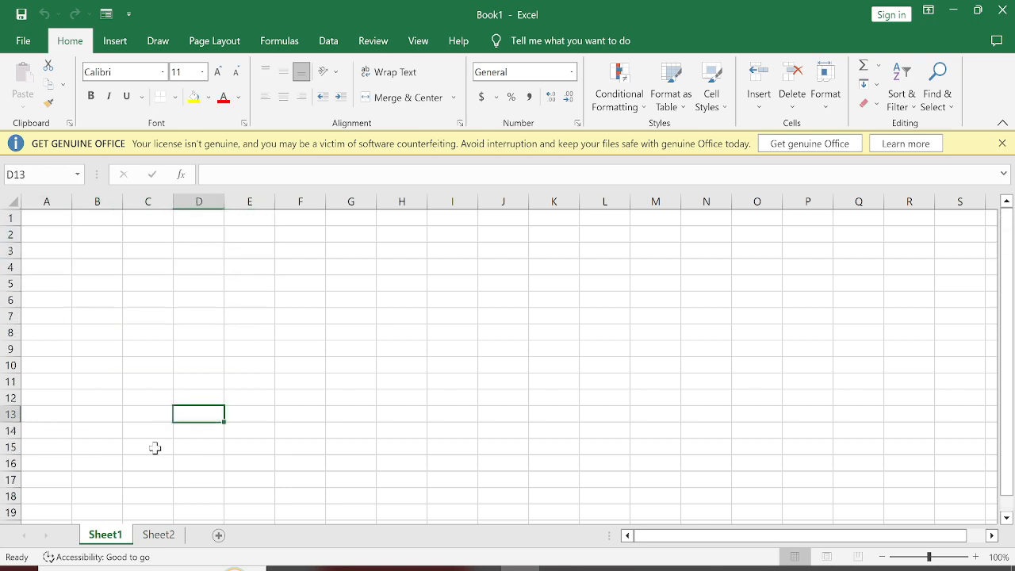
Step: View Sheet2, return to Sheet1, and select cell A1
left_click(173, 542)
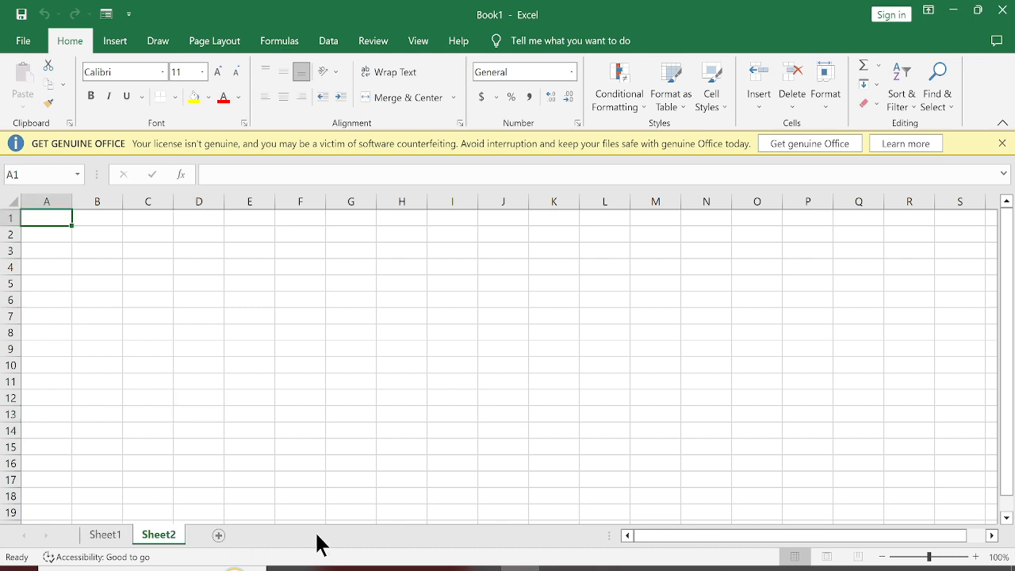
left_click(98, 536)
left_click(37, 216)
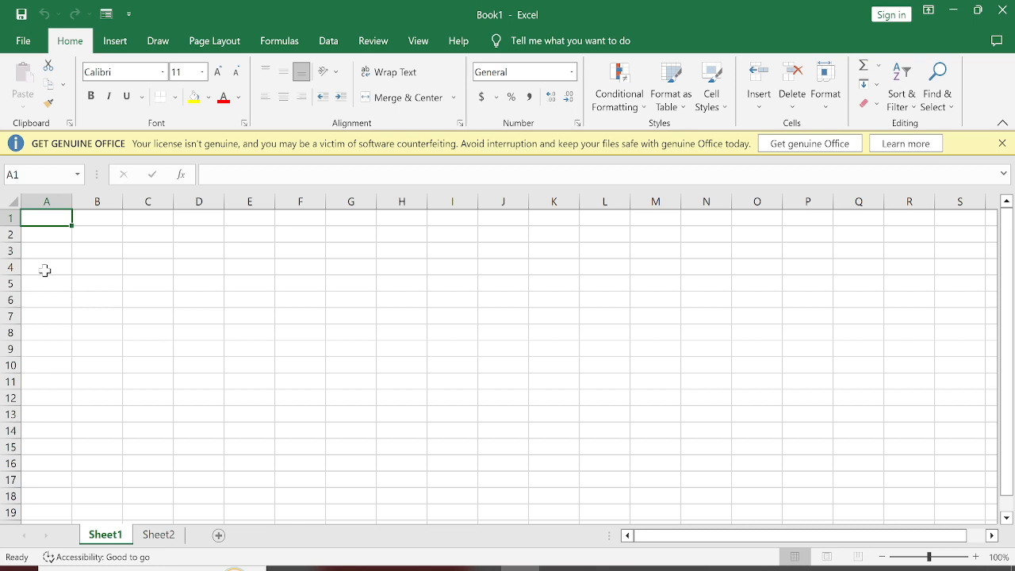
Step: Jump to the last row of column A to check its row number, and return to cell A1
key("Down")
key("Down")
key("Down")
key("Down")
key("Down")
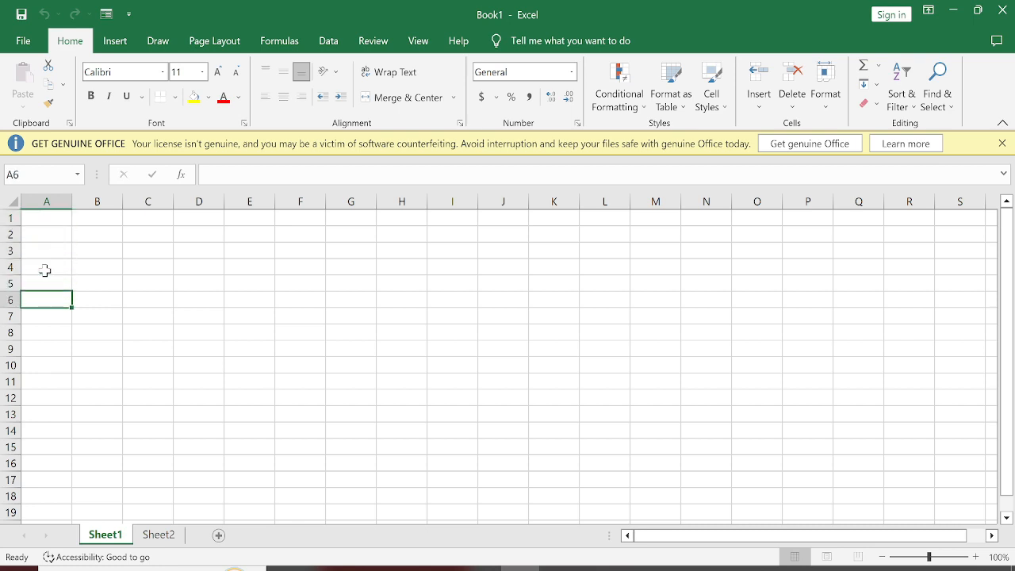
key("ctrl+Down")
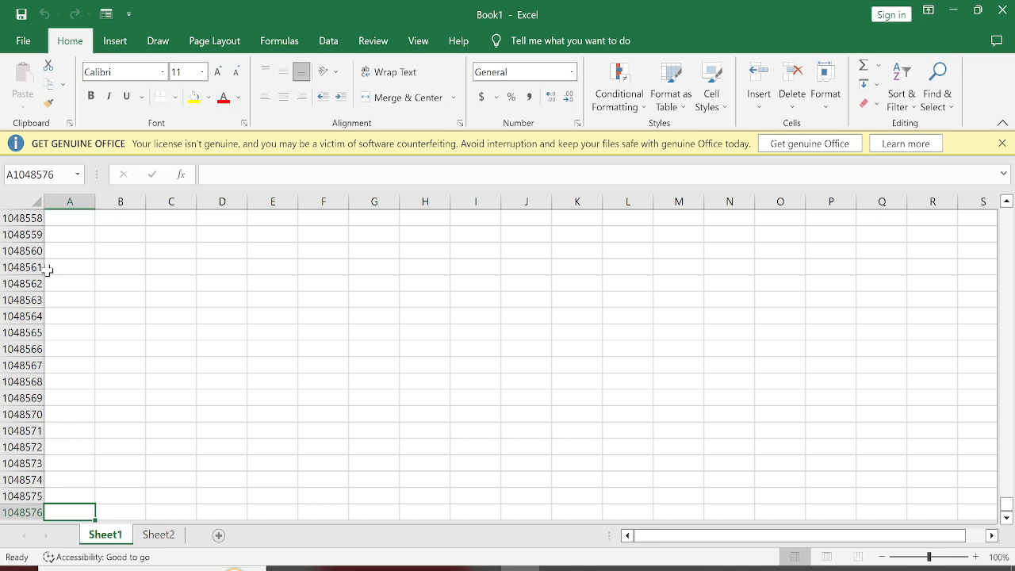
key("ctrl+Up")
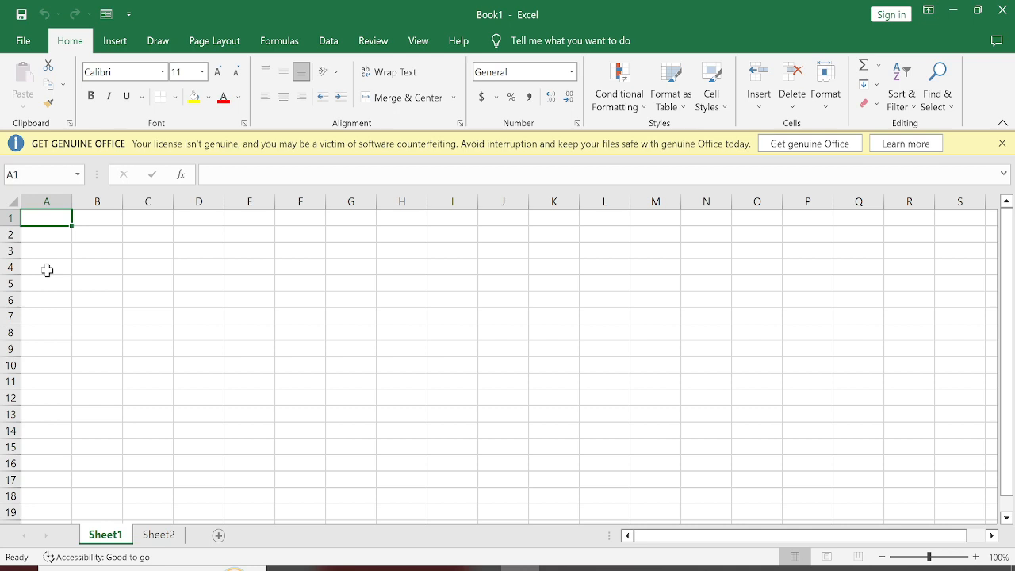
Step: Enter 1048576 in cell F4 of Sheet1
left_click(275, 272)
type("10")
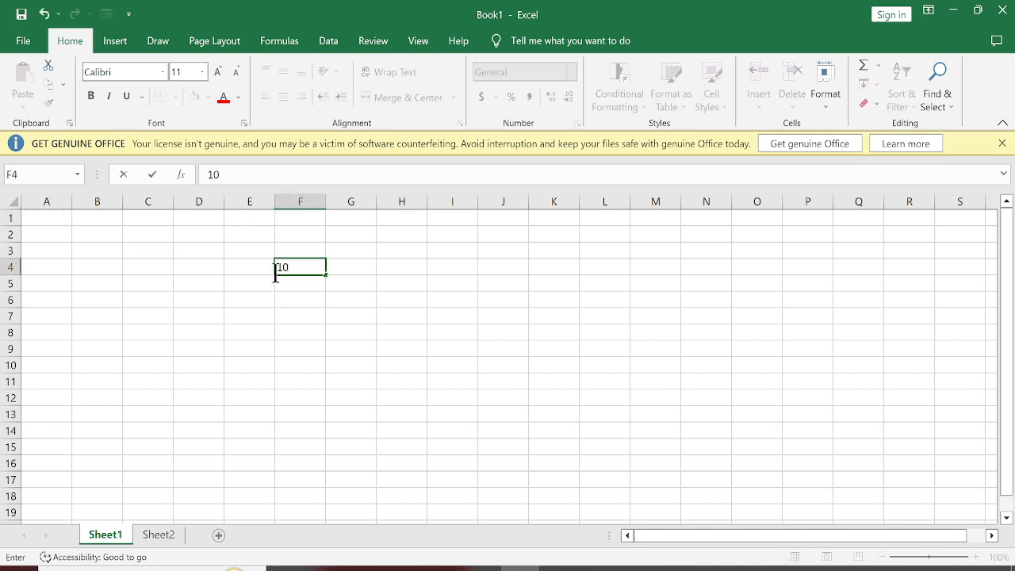
type("48576")
key("Return")
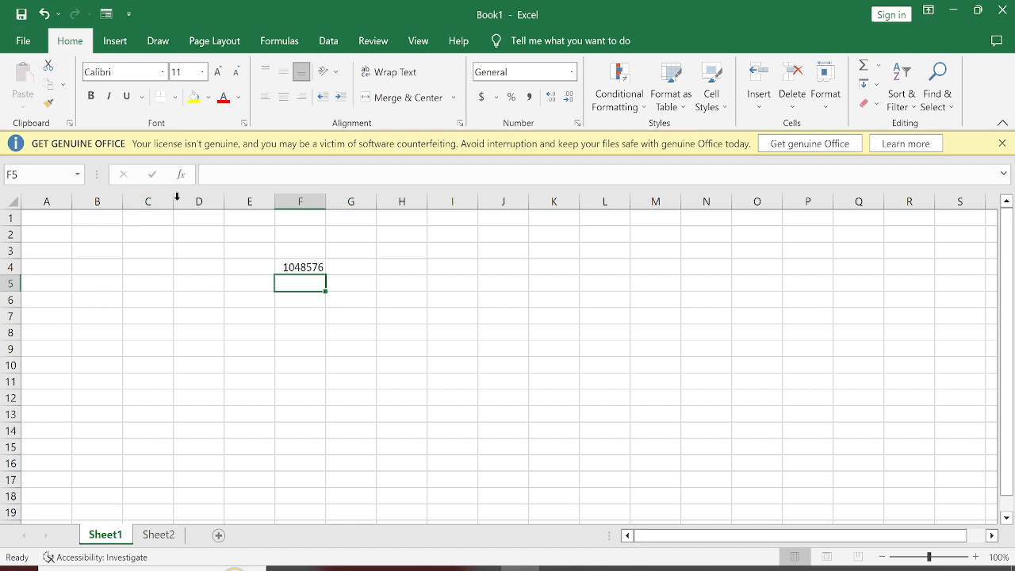
Step: Move across row 3 to examine how the column letters continue beyond Z, and return to column A
left_click(254, 229)
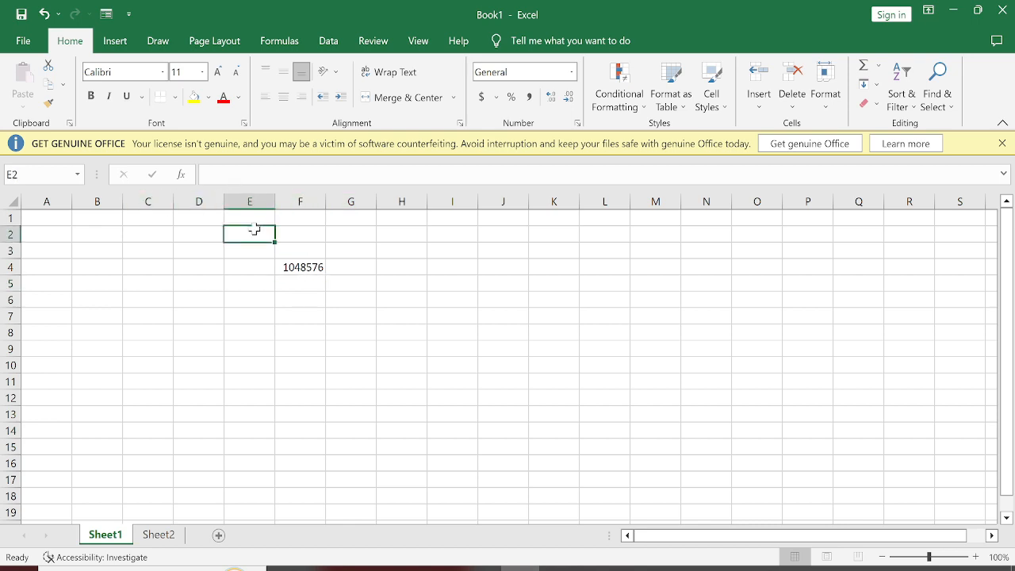
key("Down")
key("Right")
key("Right")
key("Right")
key("Right")
key("Right")
key("Right")
key("Right")
key("Right")
key("Right")
key("Right")
key("Right")
key("Right")
key("Right")
key("Right")
key("Right")
key("Right")
key("Right")
key("Right")
key("Right")
key("Right")
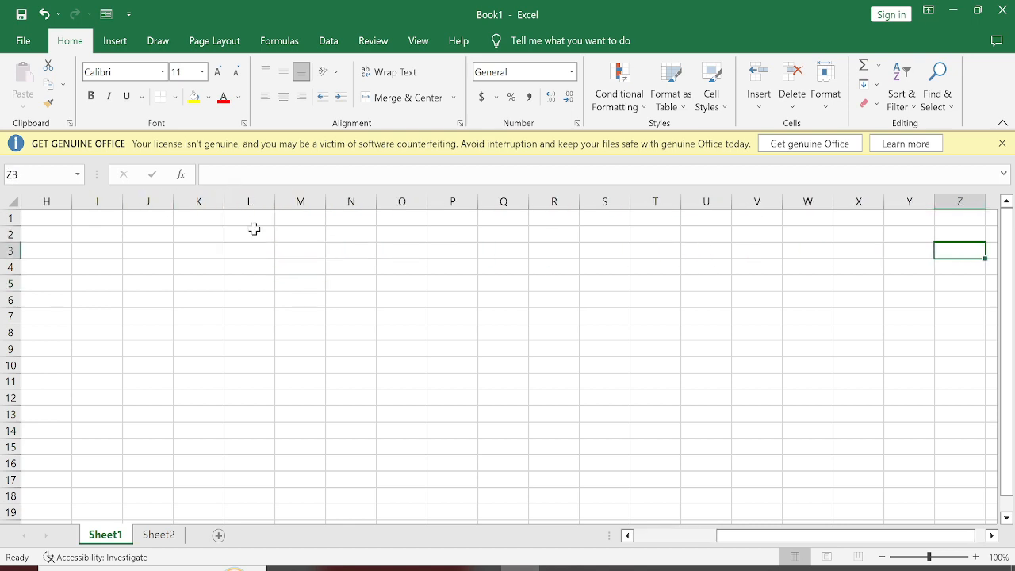
key("Right")
key("Right")
key("Right")
key("Right")
key("Right")
key("Right")
key("Right")
key("Right")
key("Right")
key("Right")
key("Right")
key("Right")
key("Right")
key("Right")
key("Right")
key("Right")
key("Right")
key("Right")
key("Right")
key("Right")
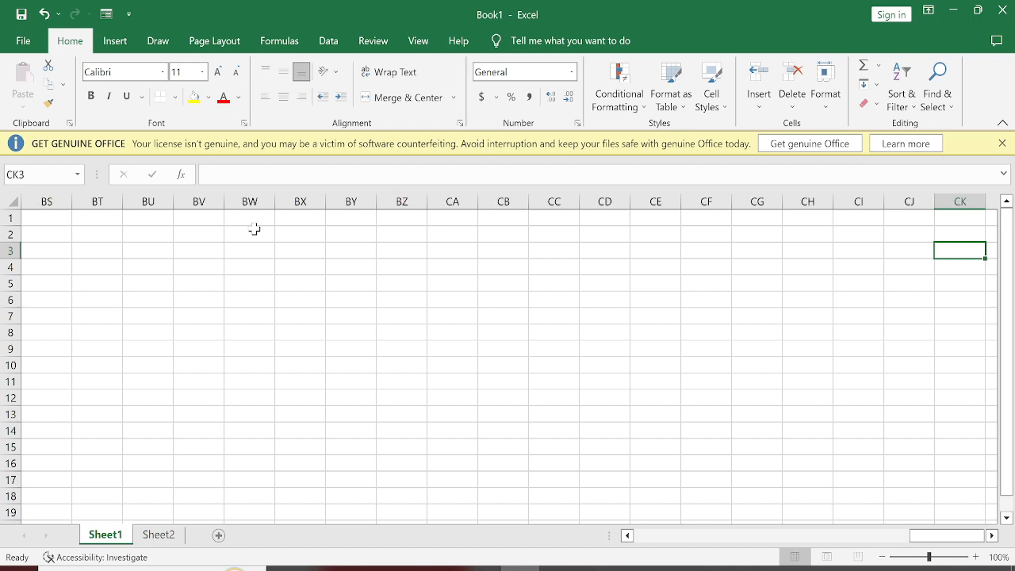
key("Right")
key("Right")
key("Right")
key("Right")
key("Right")
key("Home")
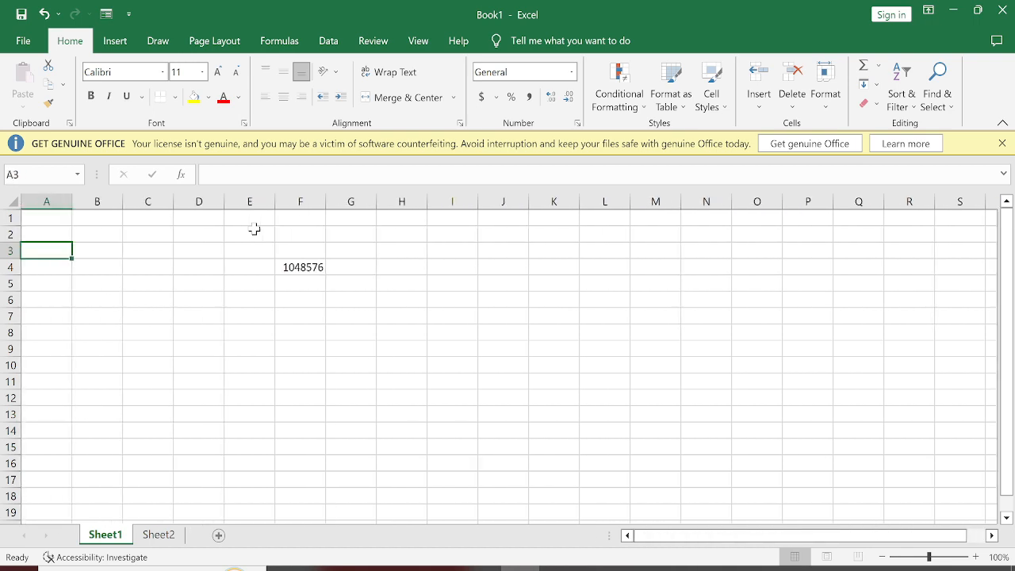
Step: Enter 16384 in cell F5, directly below the row total
left_click(292, 284)
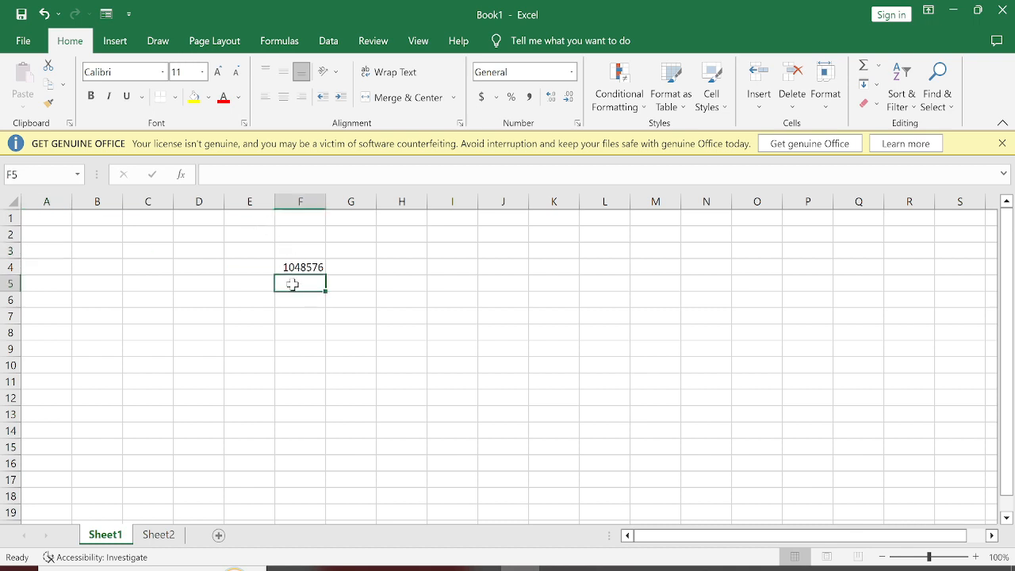
type("16384")
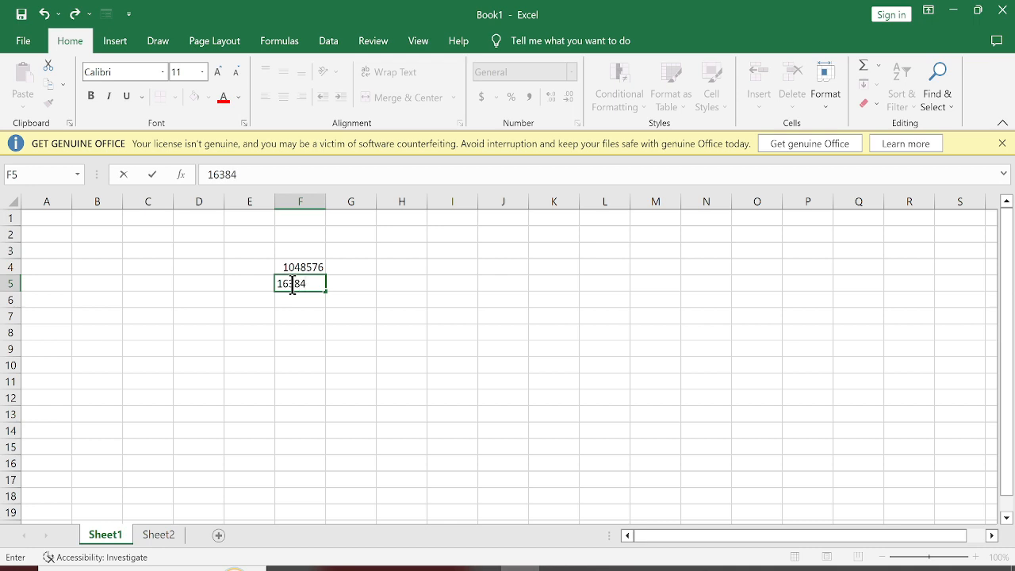
left_click(252, 364)
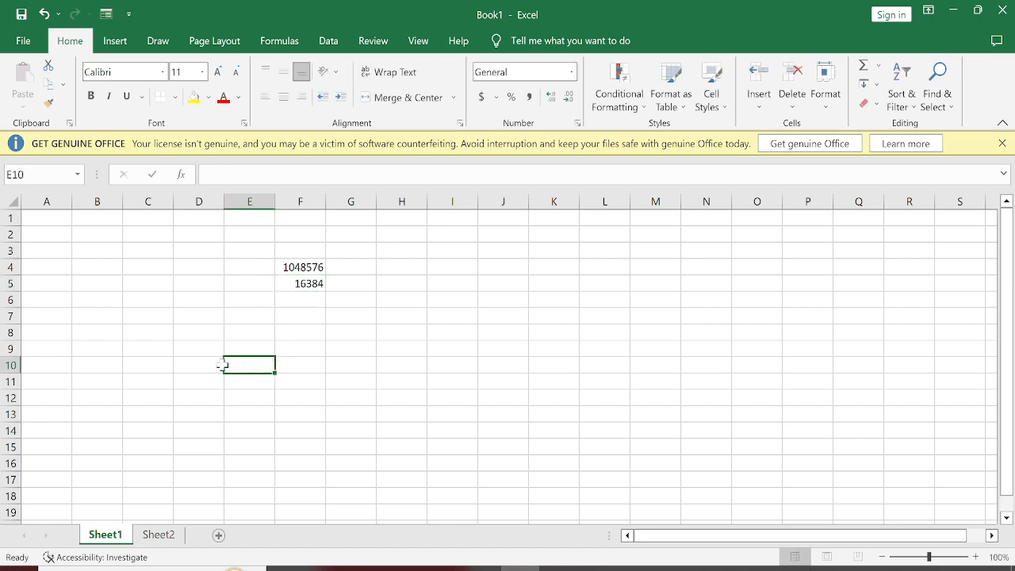
Step: Go to the last column of row 1, number the columns by enabling the R1C1 reference style, and return to the first cell
left_click(55, 220)
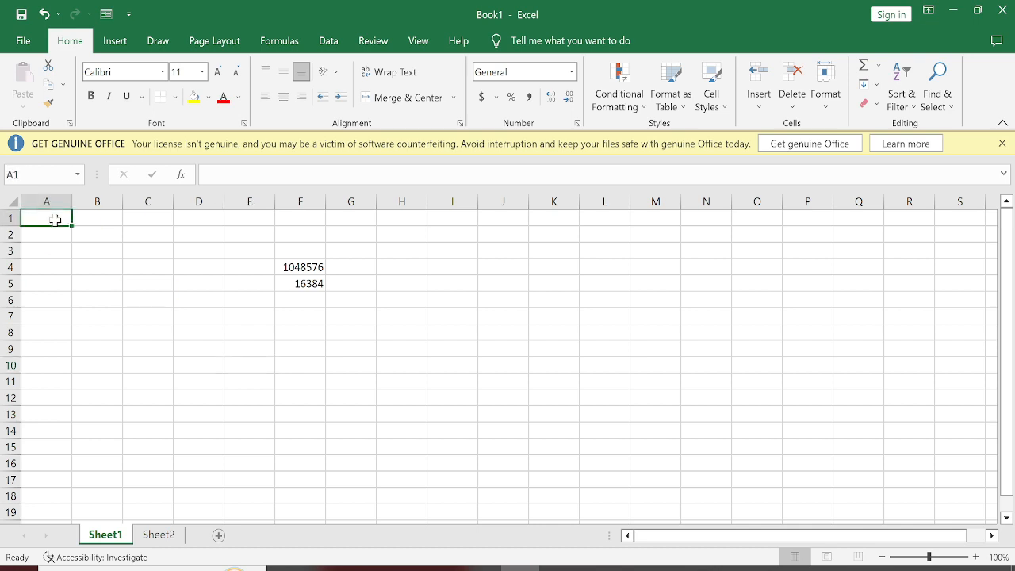
key("ctrl+Right")
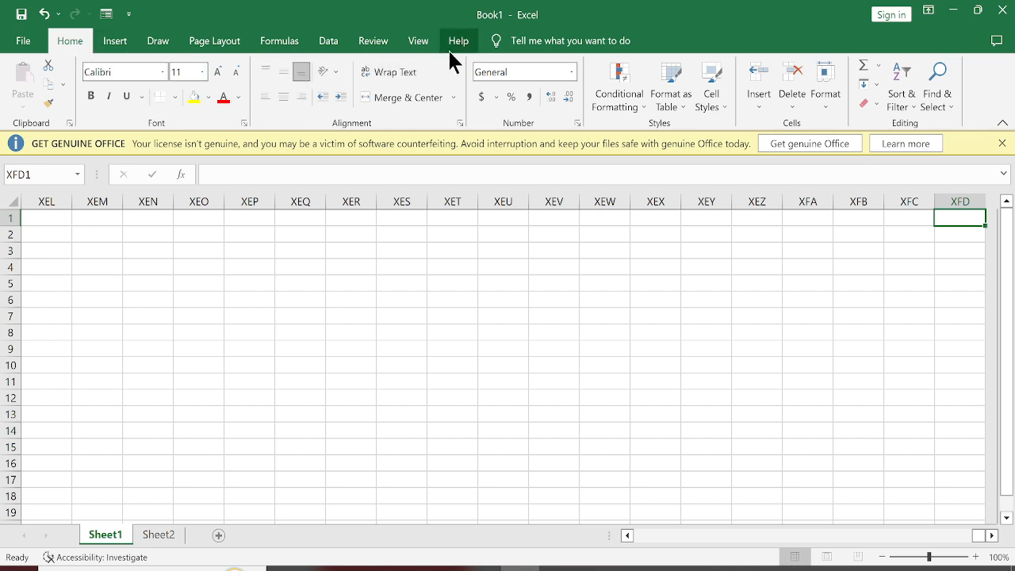
right_click(73, 46)
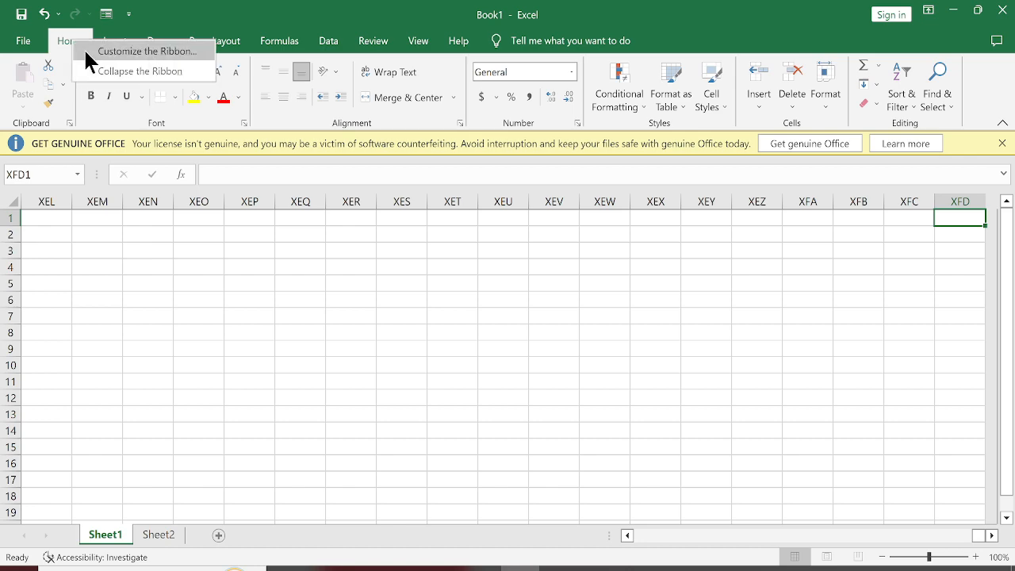
left_click(202, 53)
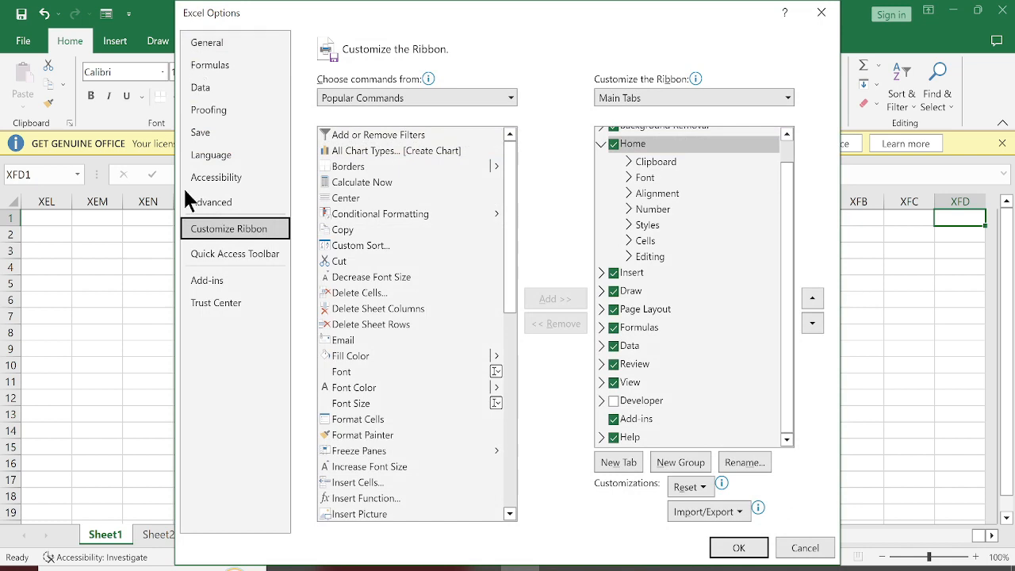
left_click(208, 65)
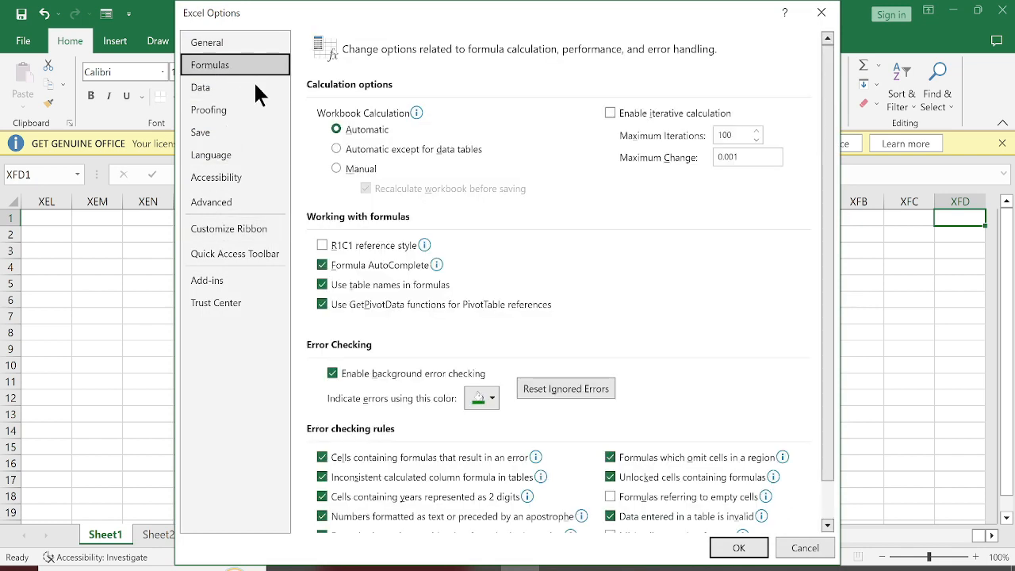
mouse_move(410, 254)
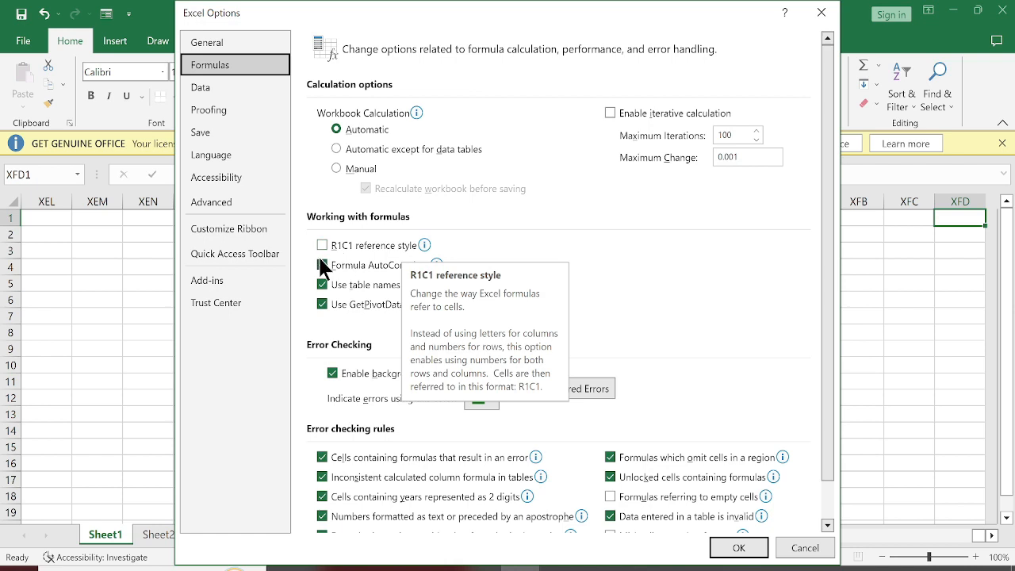
mouse_move(349, 250)
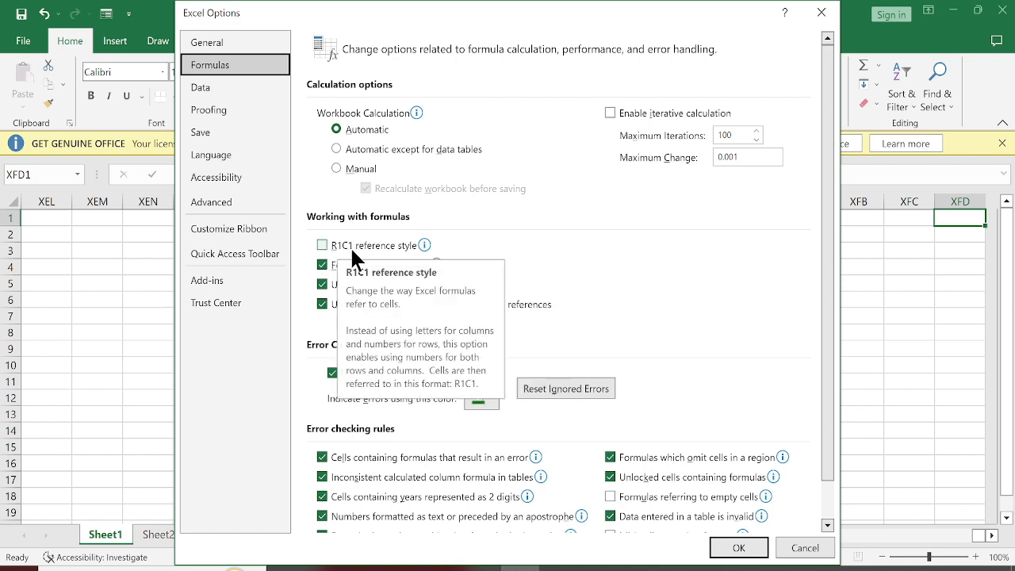
left_click(389, 244)
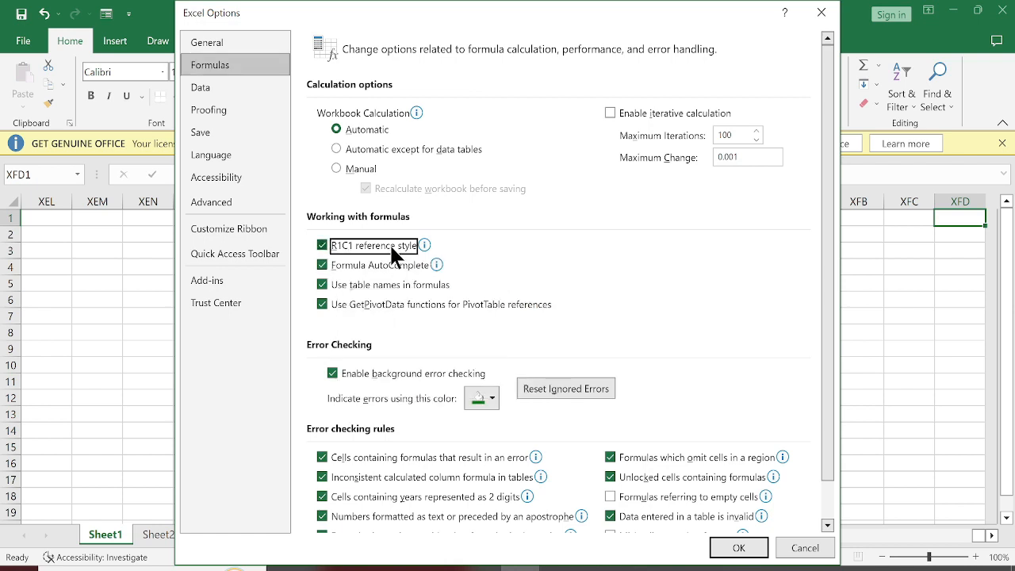
left_click(741, 549)
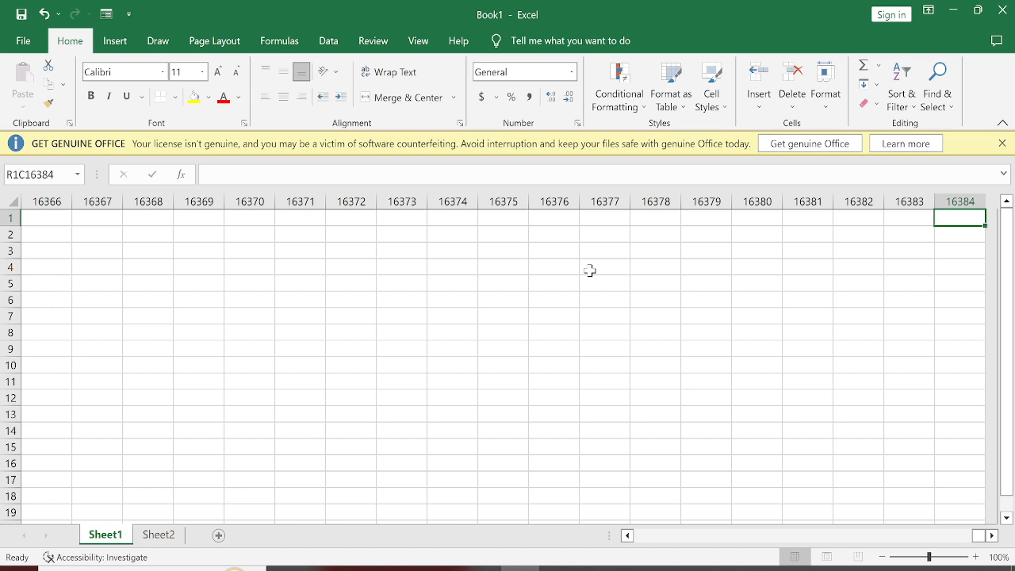
key("ctrl+Home")
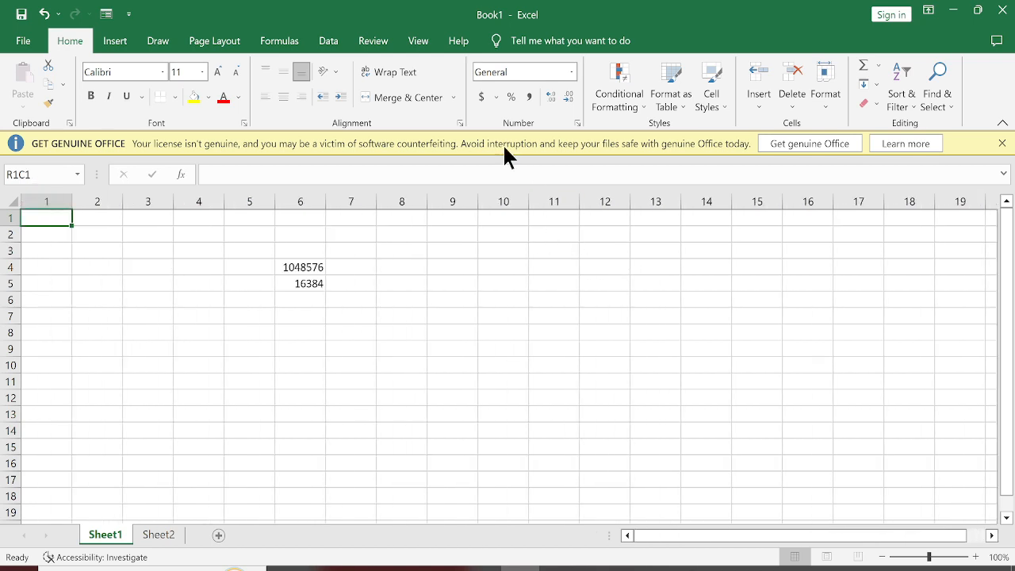
Step: Turn off the R1C1 reference style in the formula options to restore column letters
right_click(73, 41)
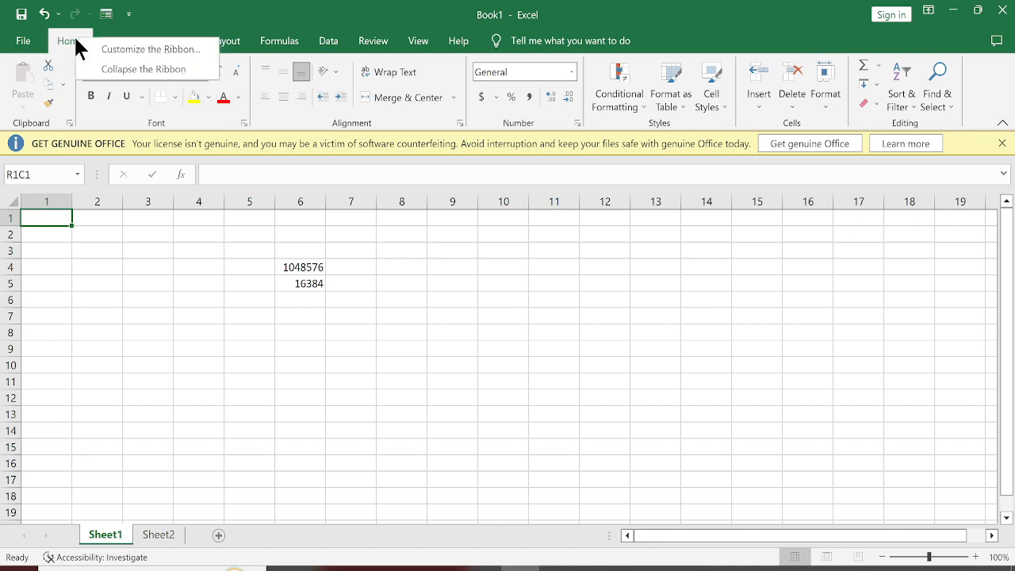
left_click(115, 51)
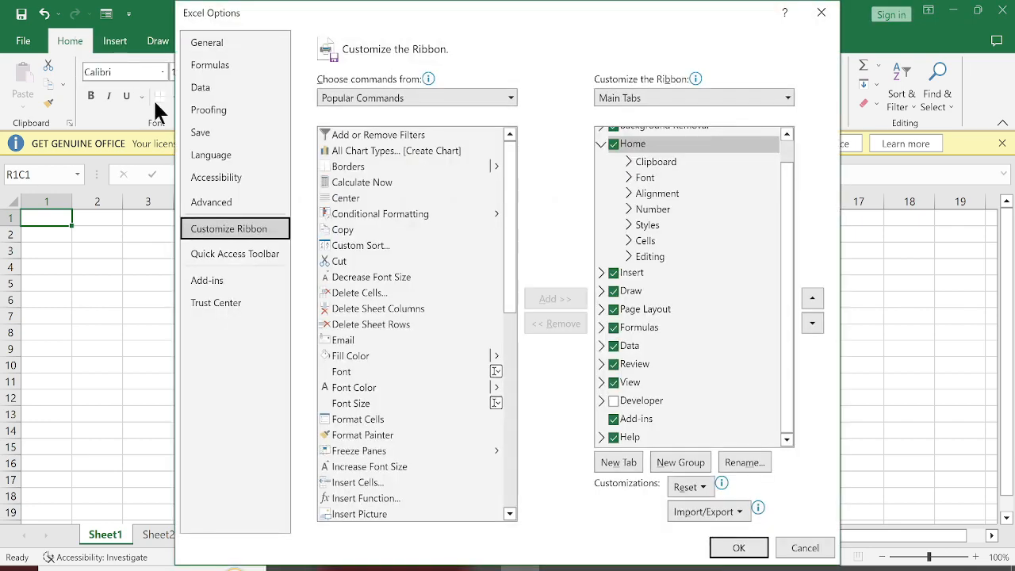
left_click(218, 67)
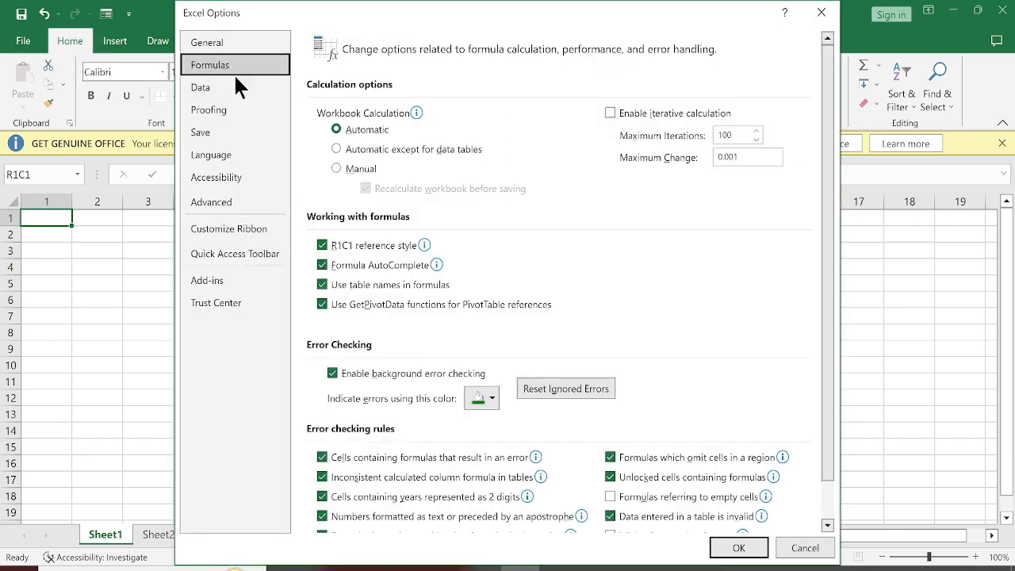
left_click(365, 245)
left_click(733, 542)
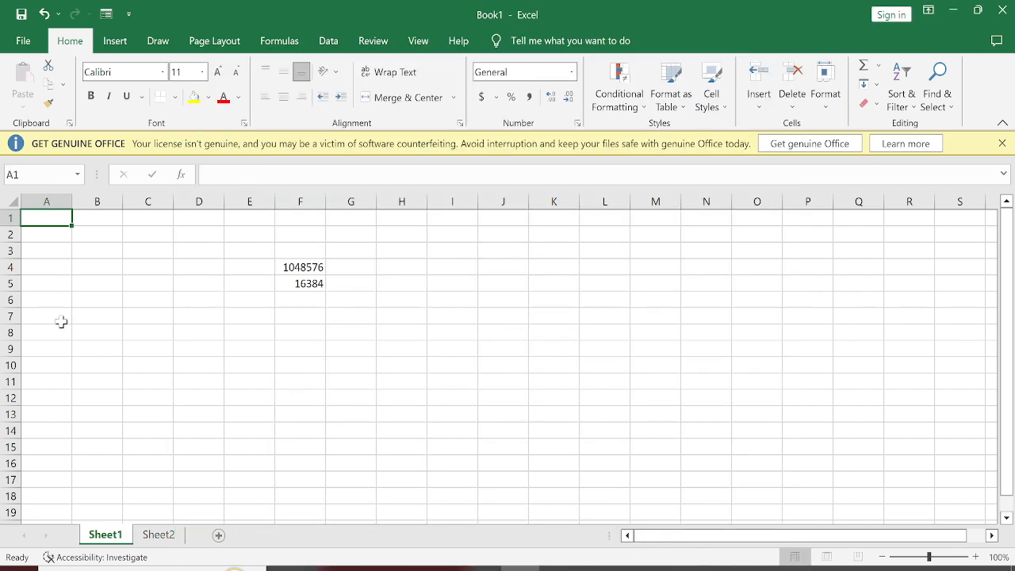
Step: Select the empty cell block B3:D7, and the row and column totals in F4:F5
left_click(111, 250)
left_click(76, 295)
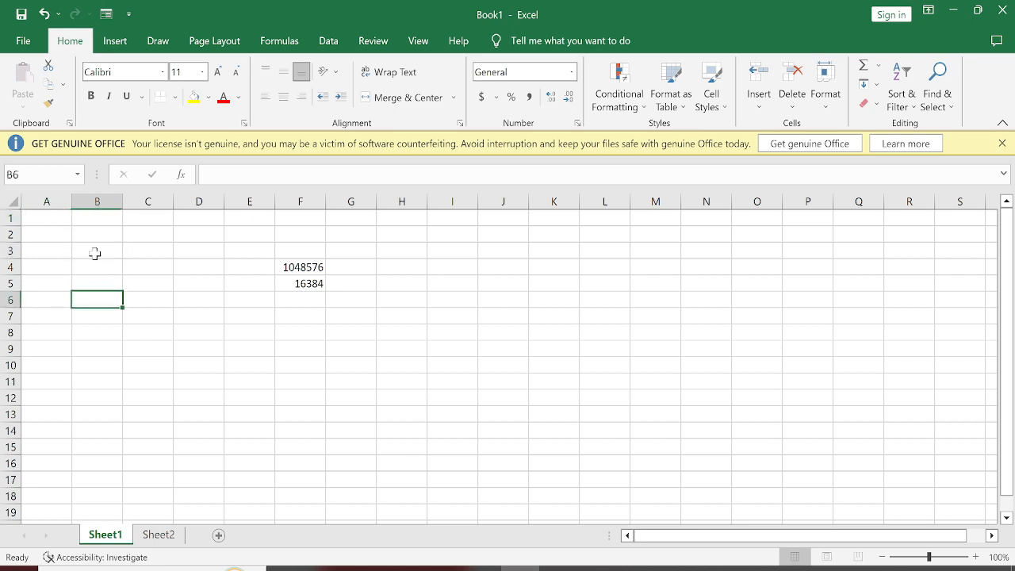
left_click_drag(95, 252, 214, 316)
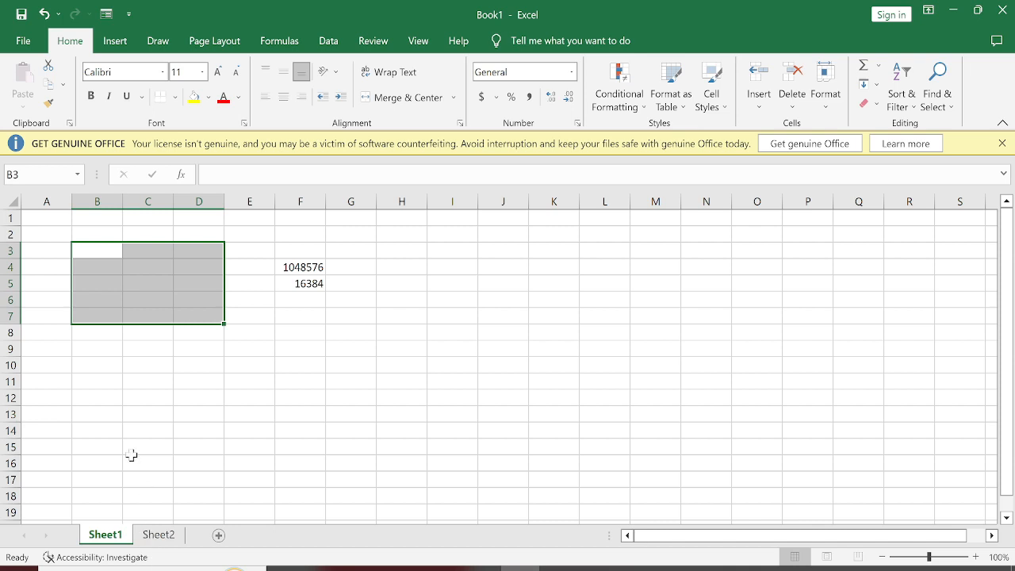
left_click(111, 411)
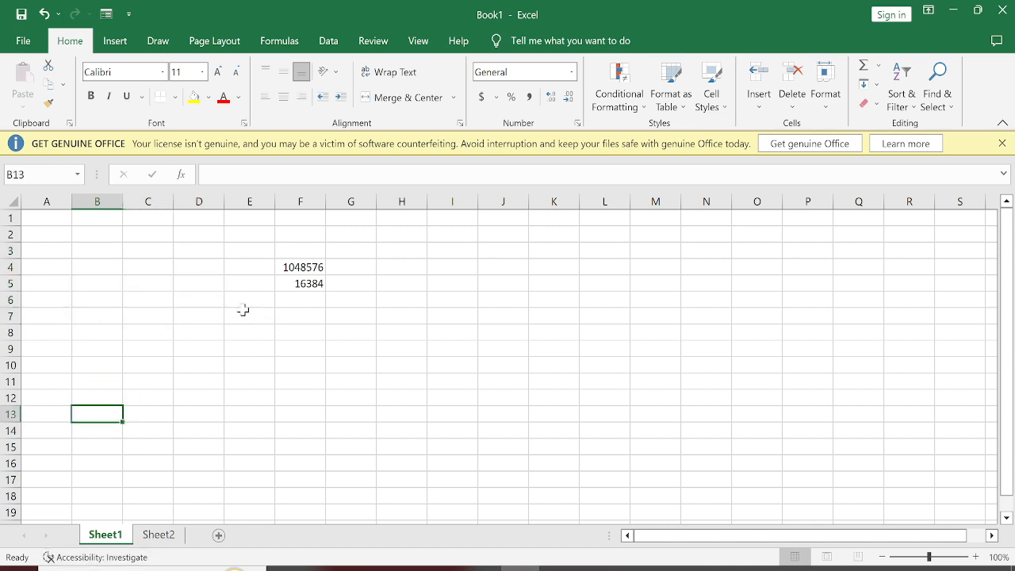
left_click(294, 271)
left_click_drag(299, 275, 302, 284)
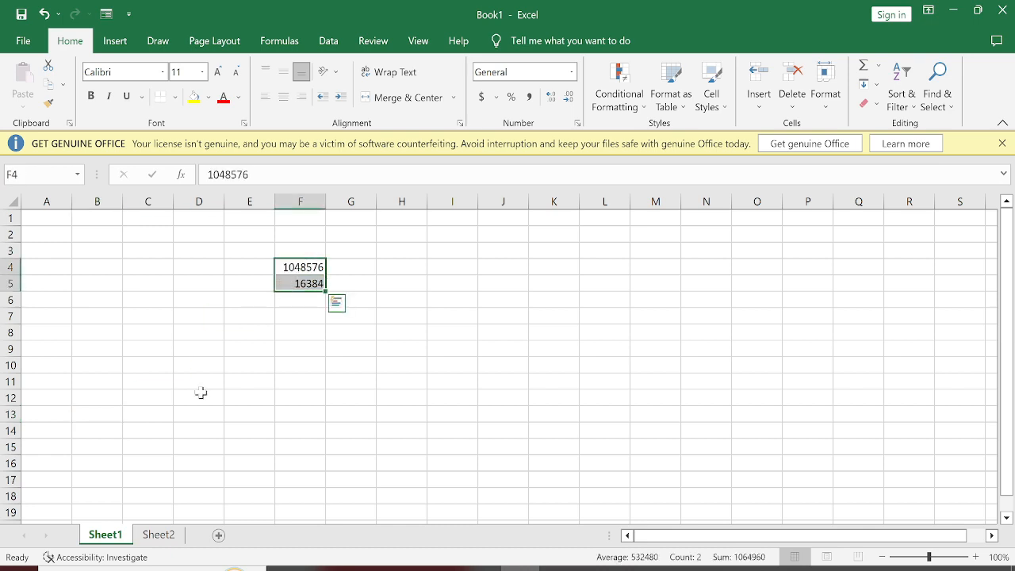
left_click(209, 306)
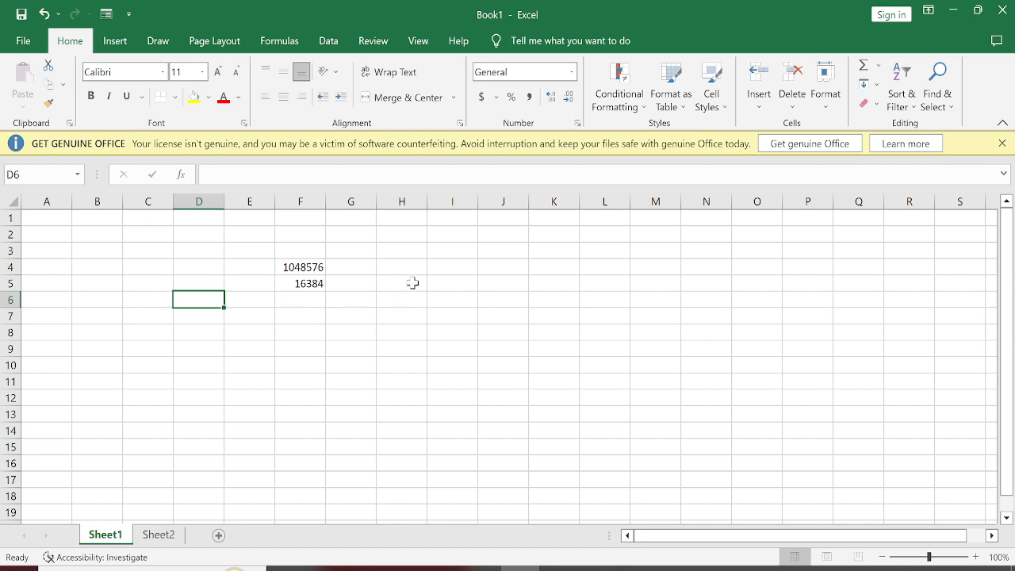
Step: Enter 5+6 in cell I4 without an equals sign, and clear the cell
left_click(462, 267)
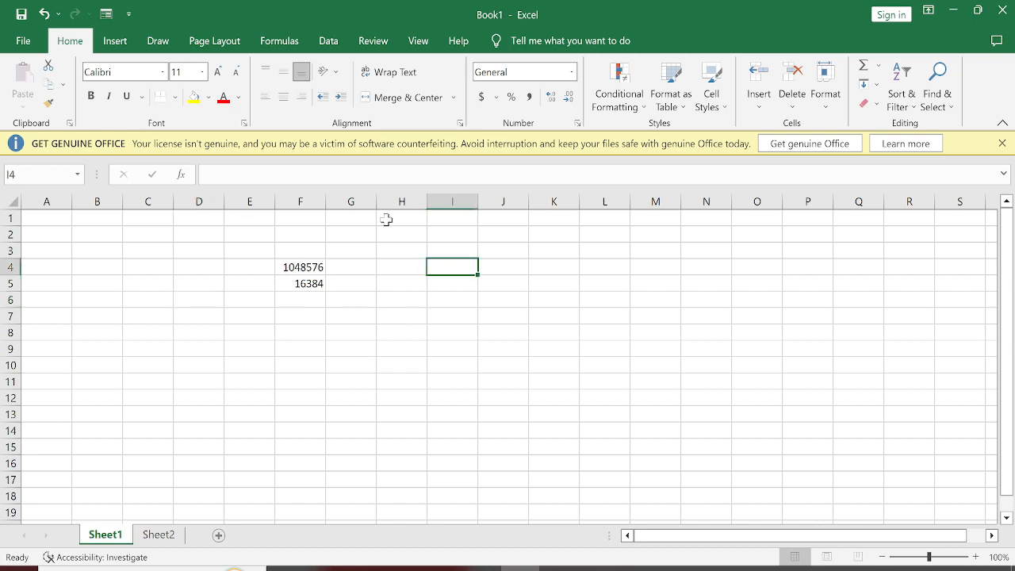
type("5+6")
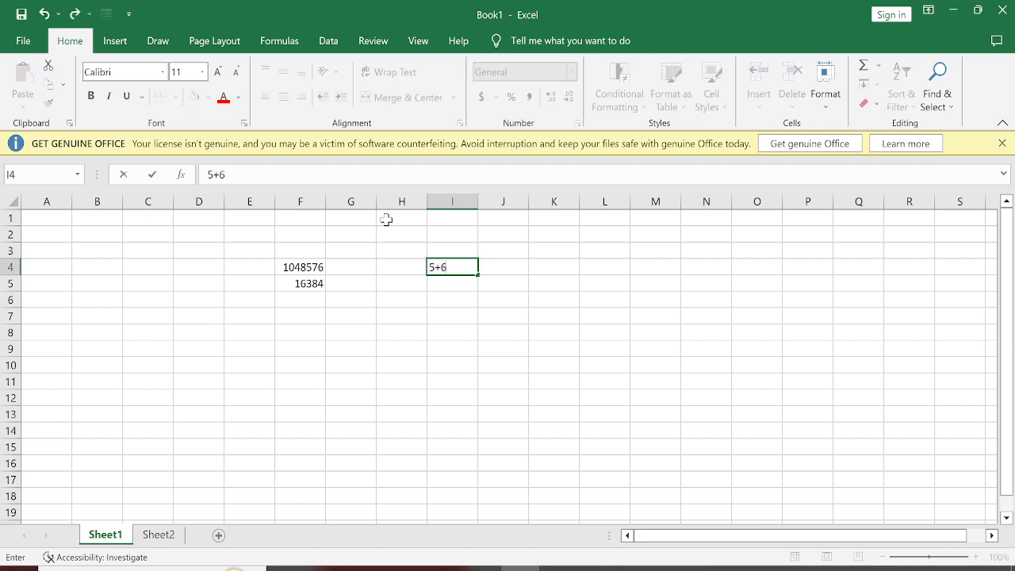
key("Return")
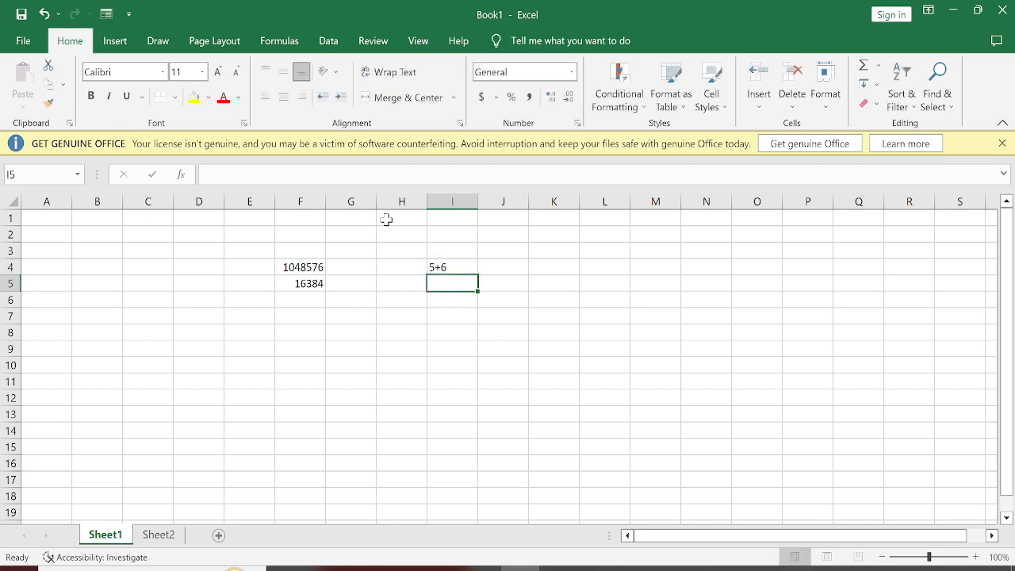
key("Up")
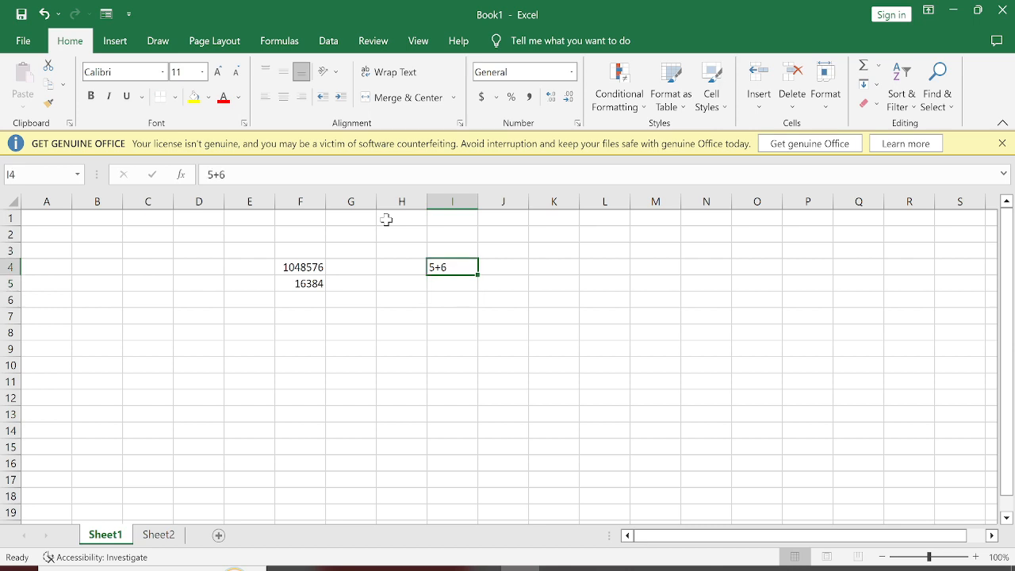
key("Delete")
Step: Calculate an addition in cell I5 with the formula =5+6
key("Down")
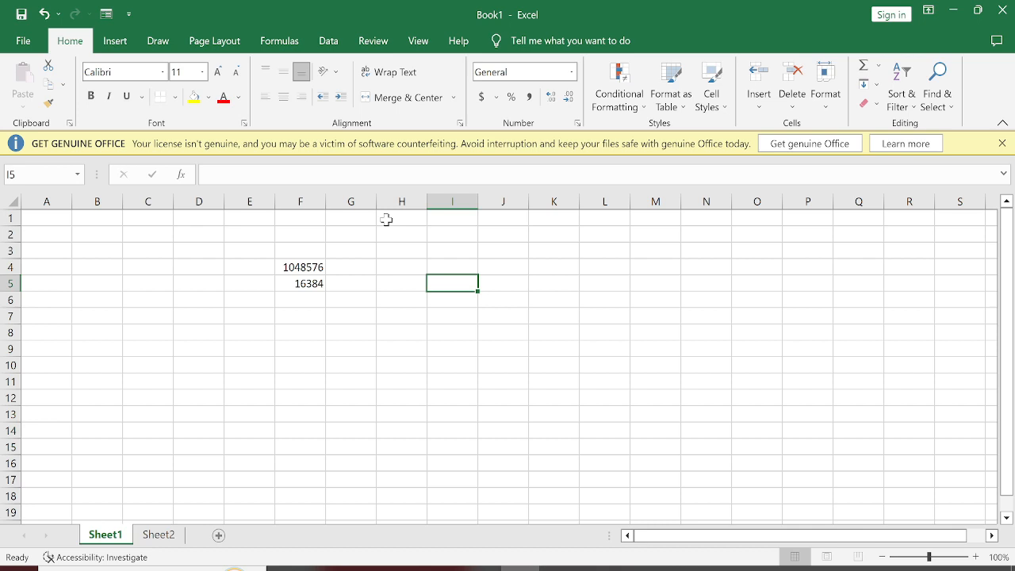
type("=")
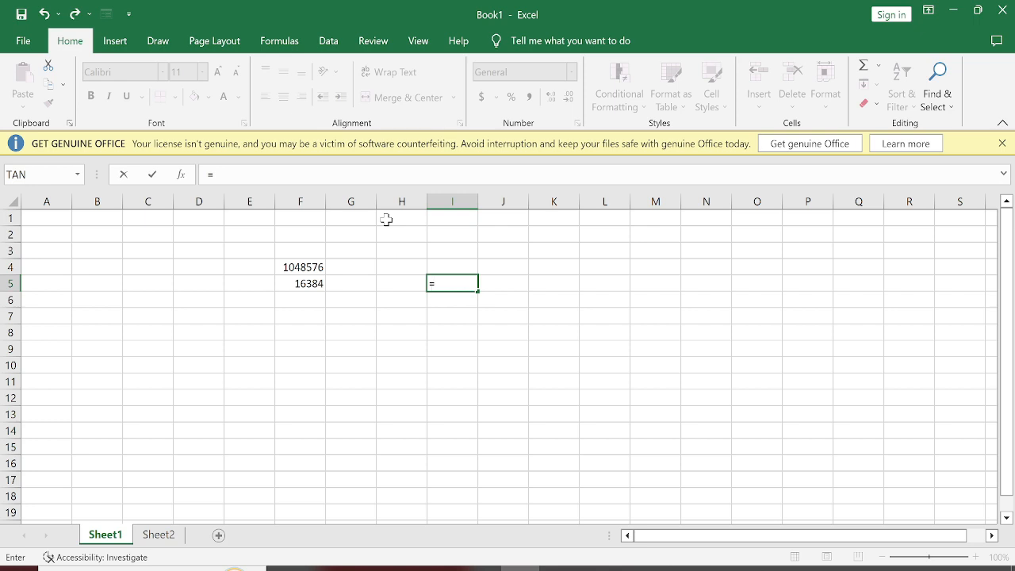
type("5+6")
key("Return")
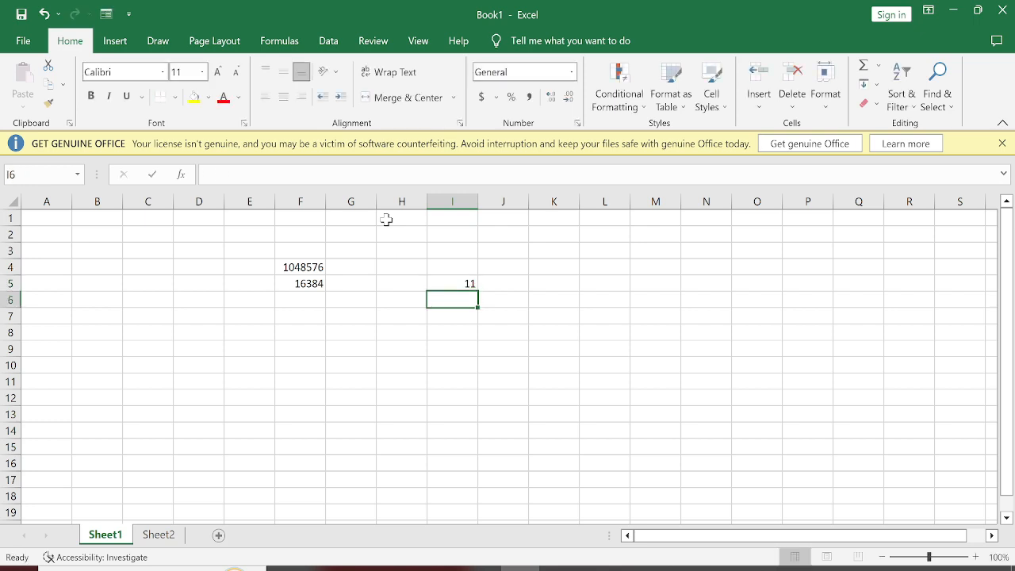
Step: Calculate a multiplication in cell I6 with the formula =8*6
type("=8*")
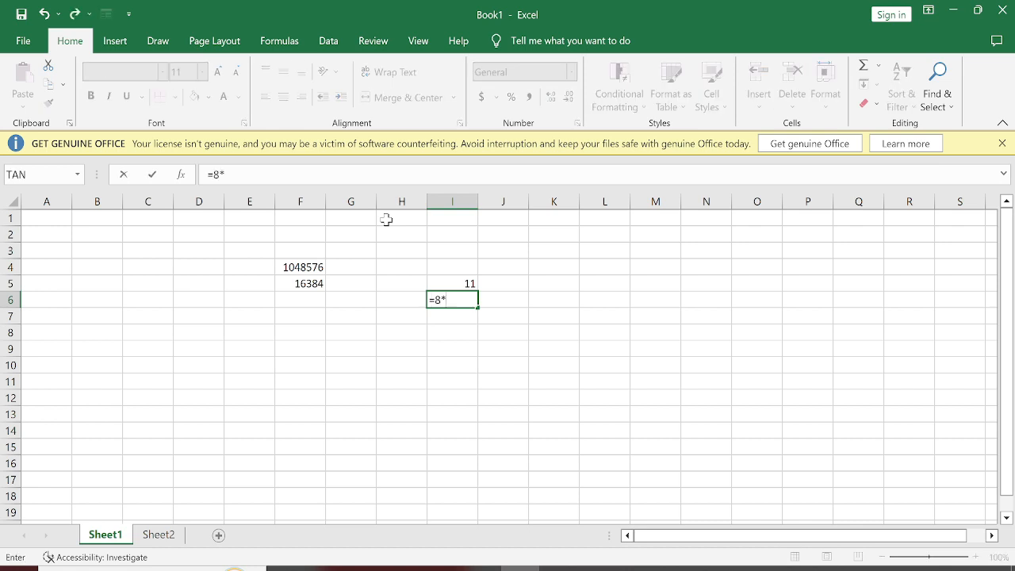
type("6")
key("Return")
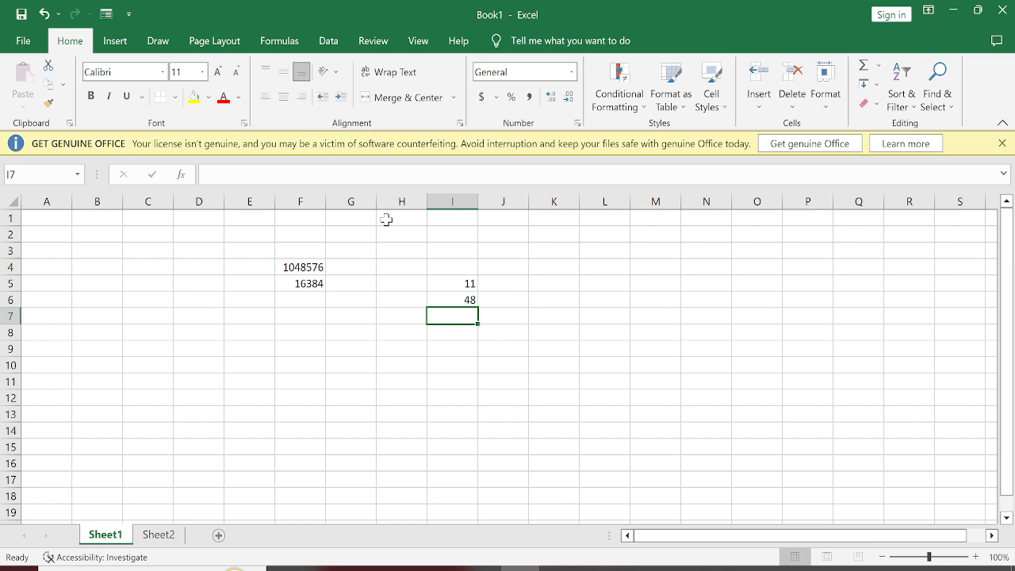
Step: Calculate the worksheet's total number of cells in F7 with the formula =1048576*16384
key("Left")
key("Left")
key("Left")
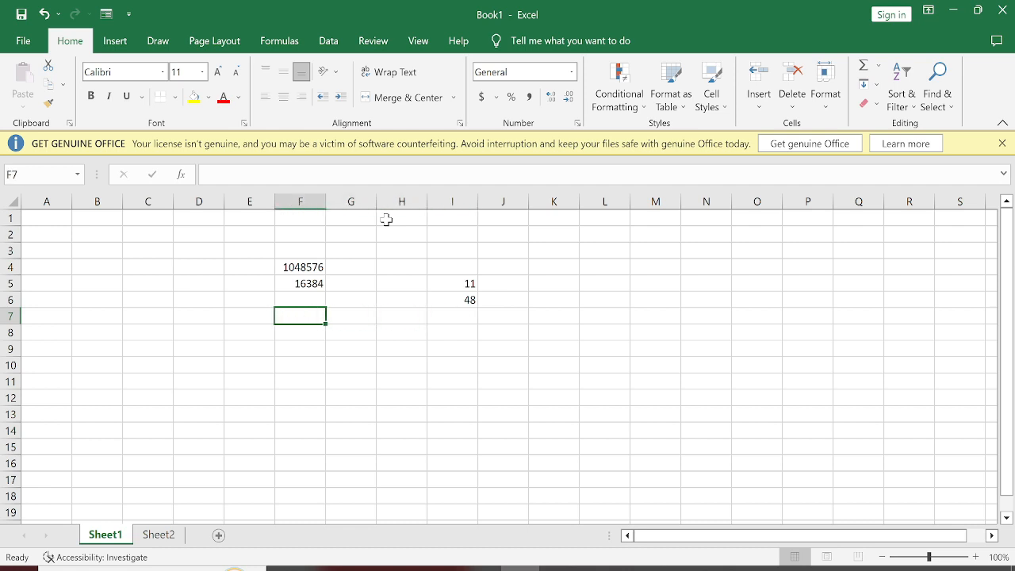
type("=1")
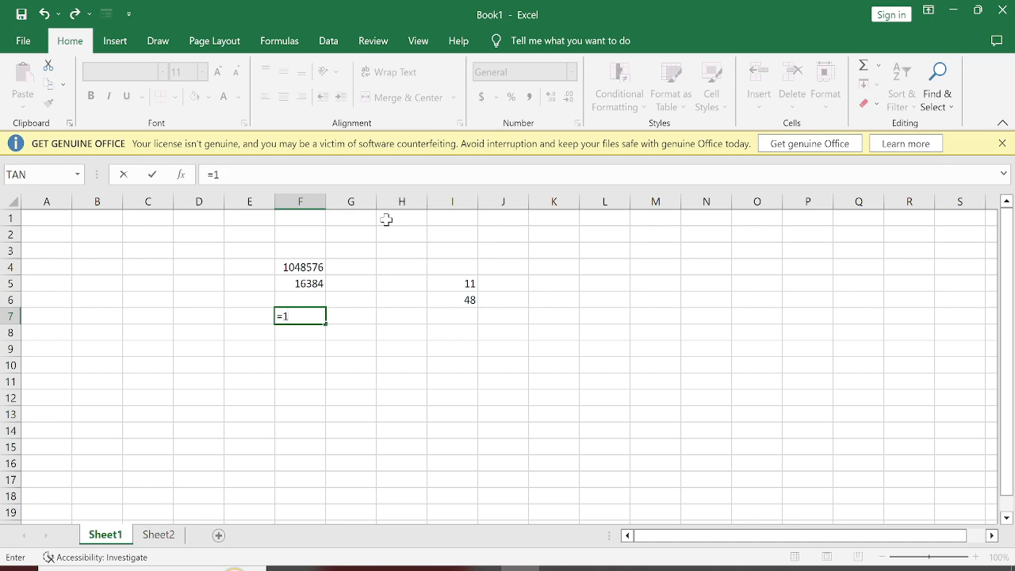
type("048576*16384")
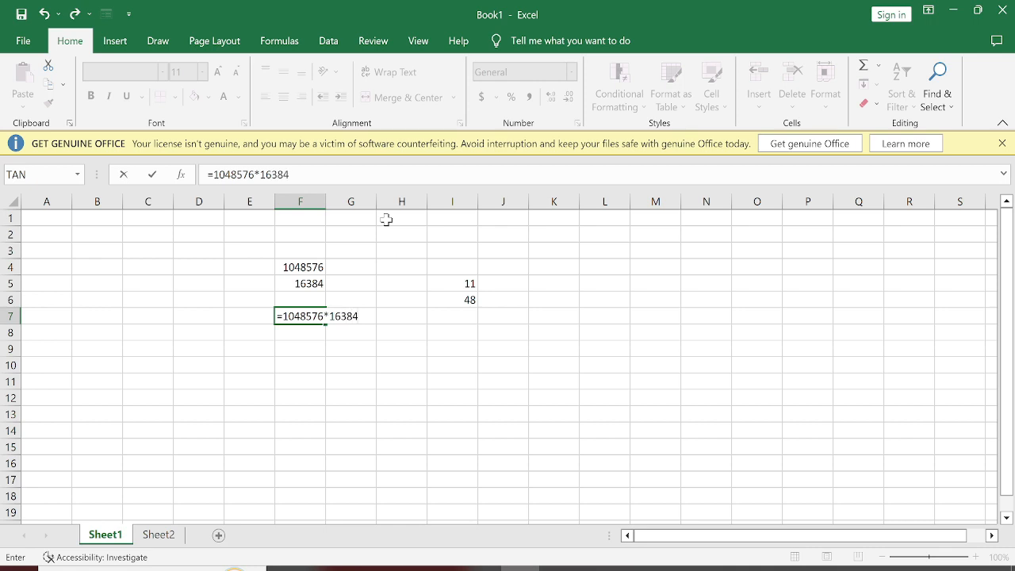
key("Return")
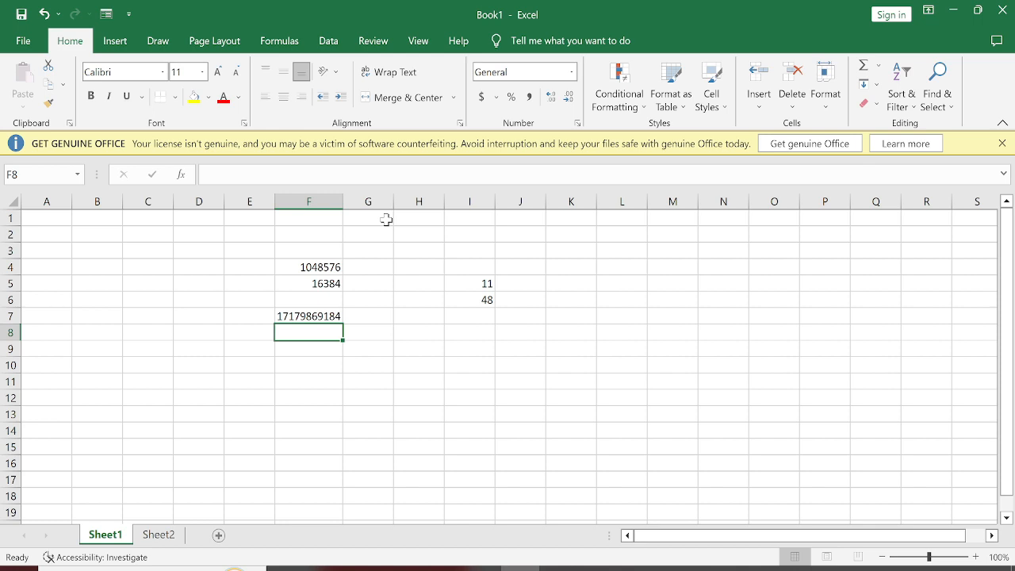
Step: Calculate a mixed arithmetic expression in cell I8 with the formula =6*9/3+8*2-5
key("Right")
key("Right")
key("Right")
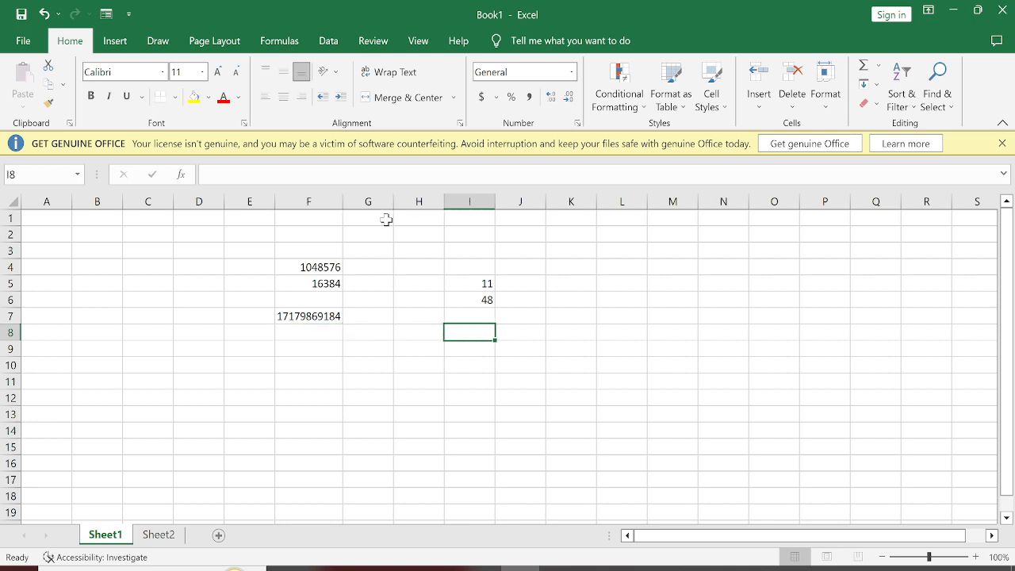
type("=")
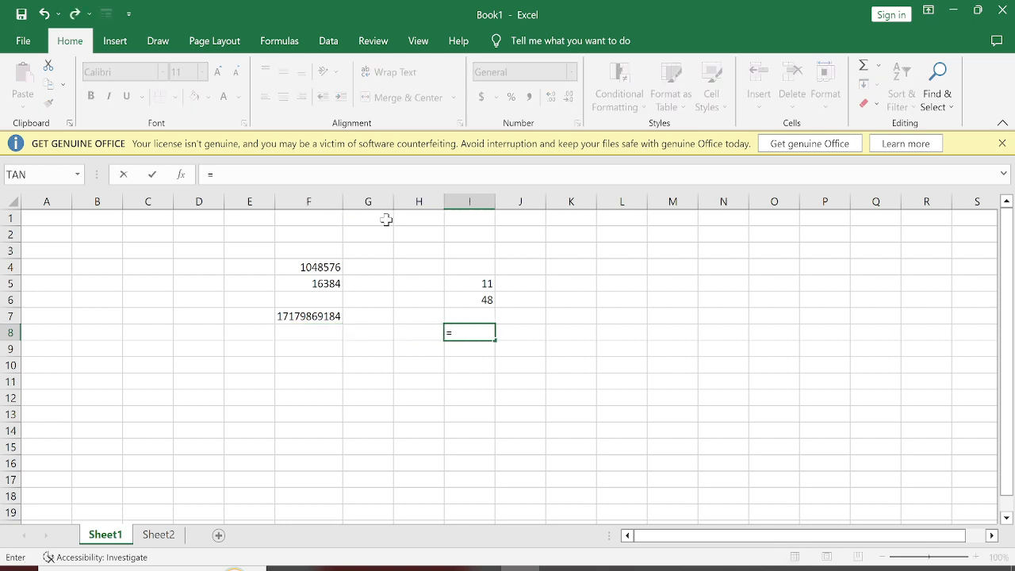
type("6*9/3+8*")
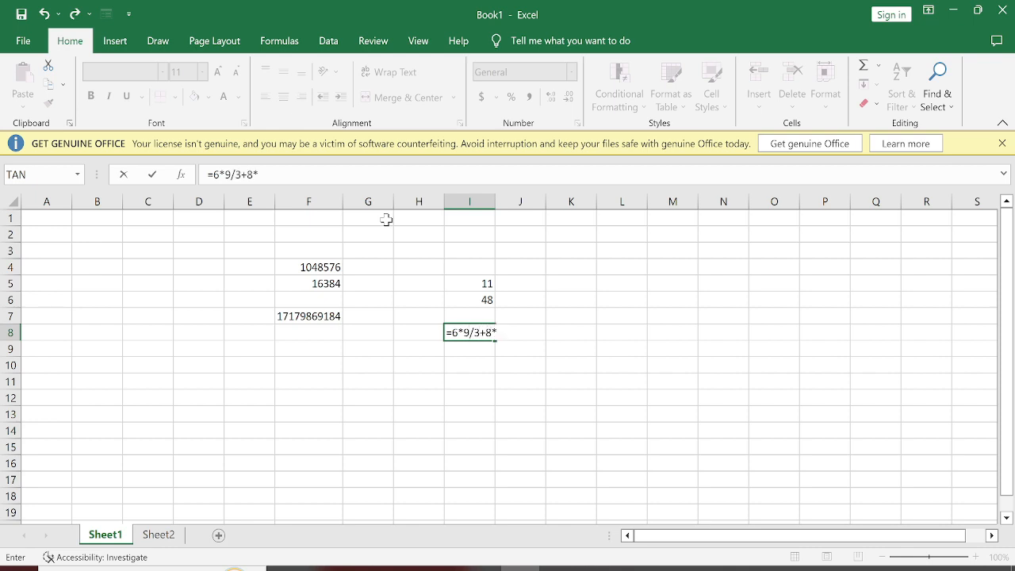
type("2-5")
key("Return")
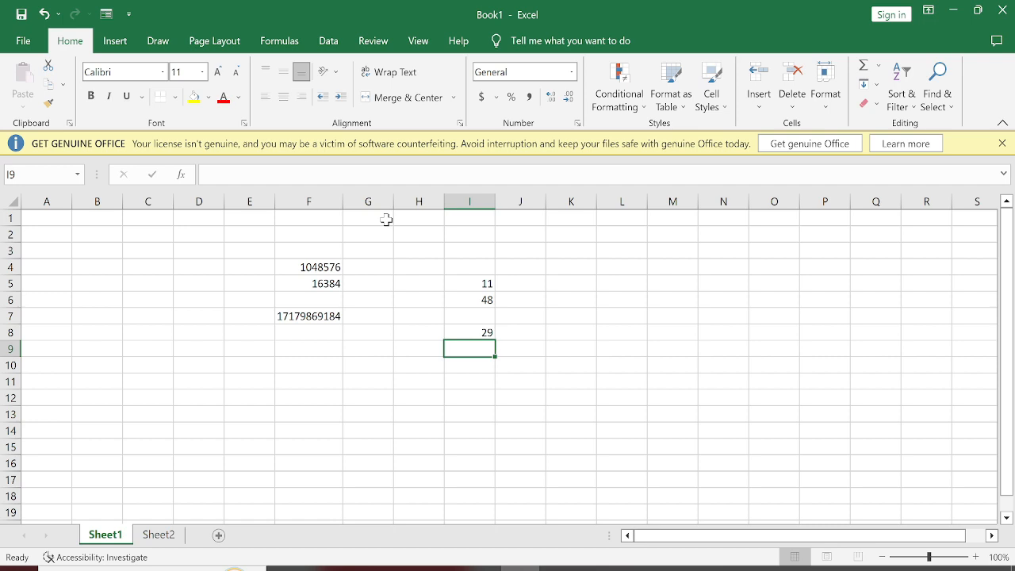
Step: Review the formula behind the result in cell I8 without changing it
key("Up")
key("F2")
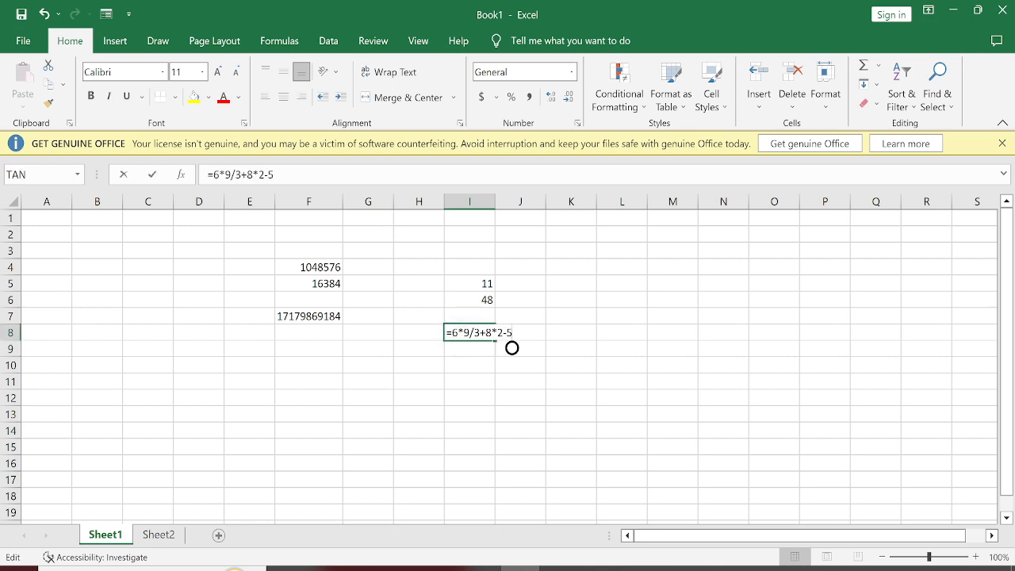
key("Return")
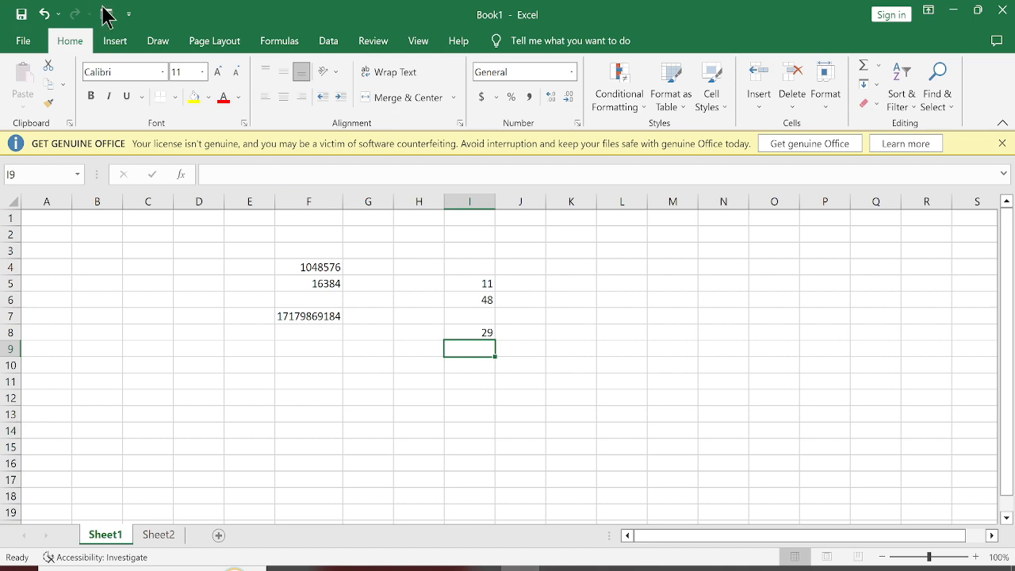
Step: Enter "spreadsheet" in cell D9 and "word processor" in D10, and clear both entries
left_click_drag(109, 272, 244, 310)
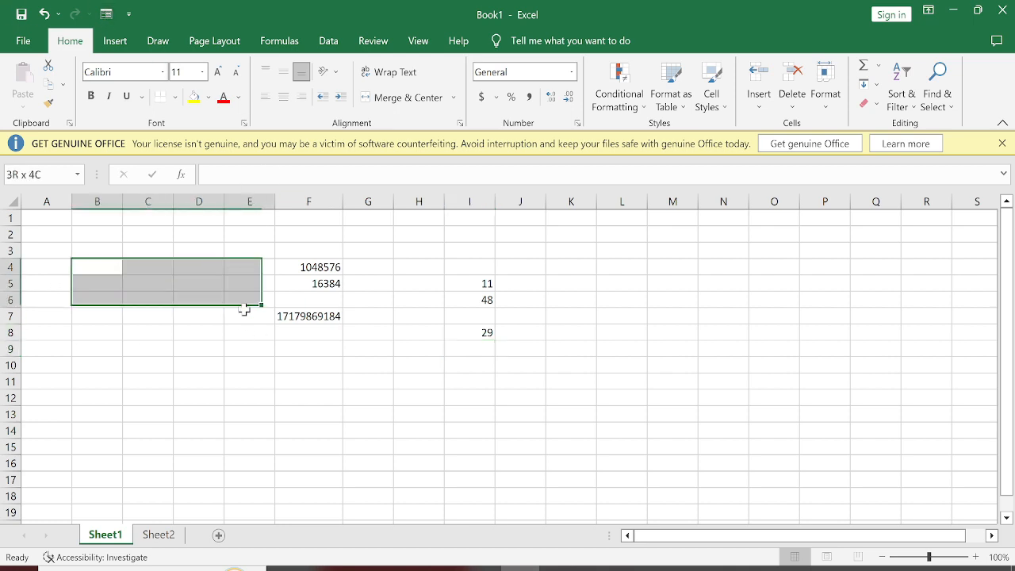
left_click(229, 380)
left_click(195, 347)
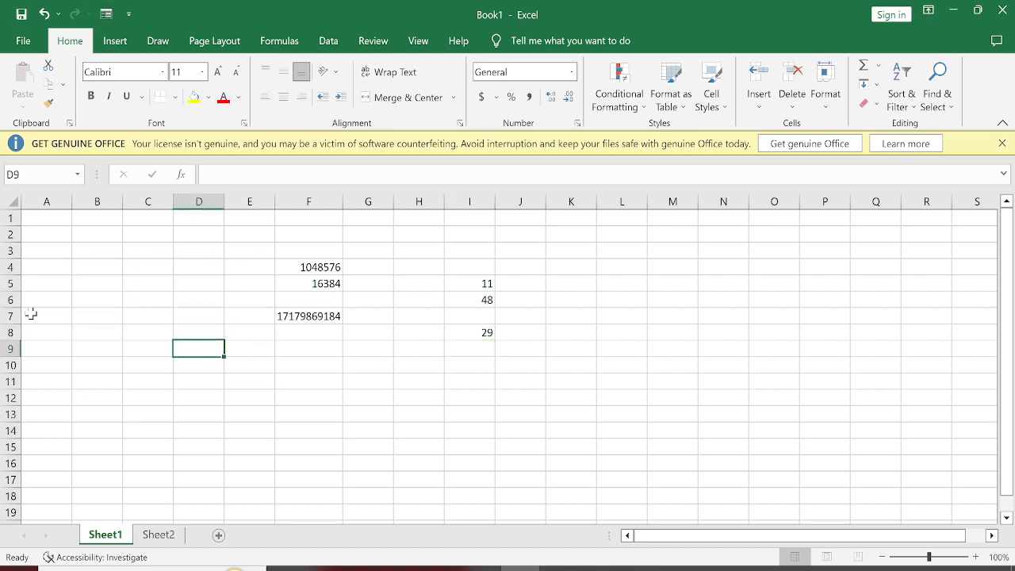
type("spre")
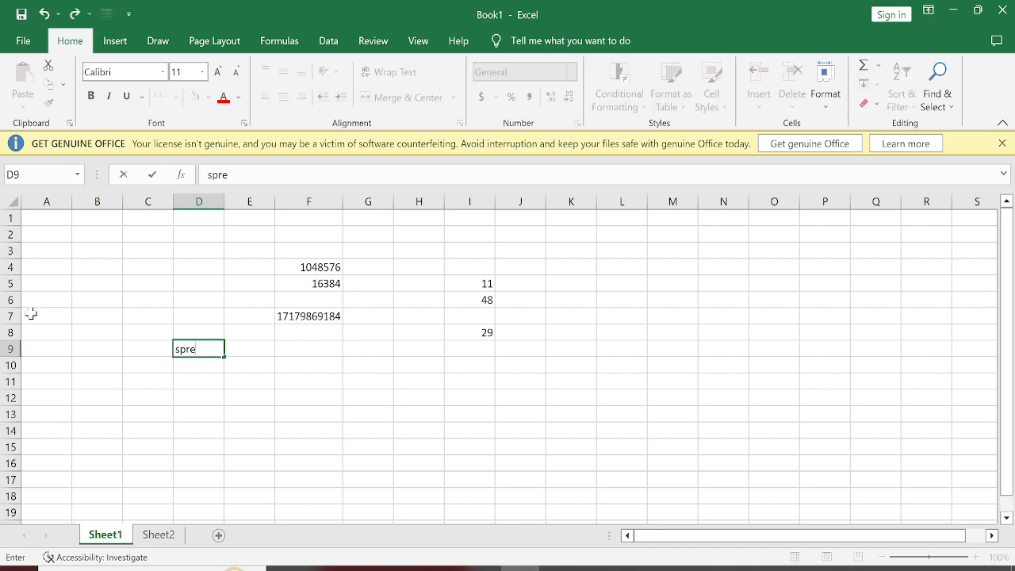
type("adsheet")
key("Return")
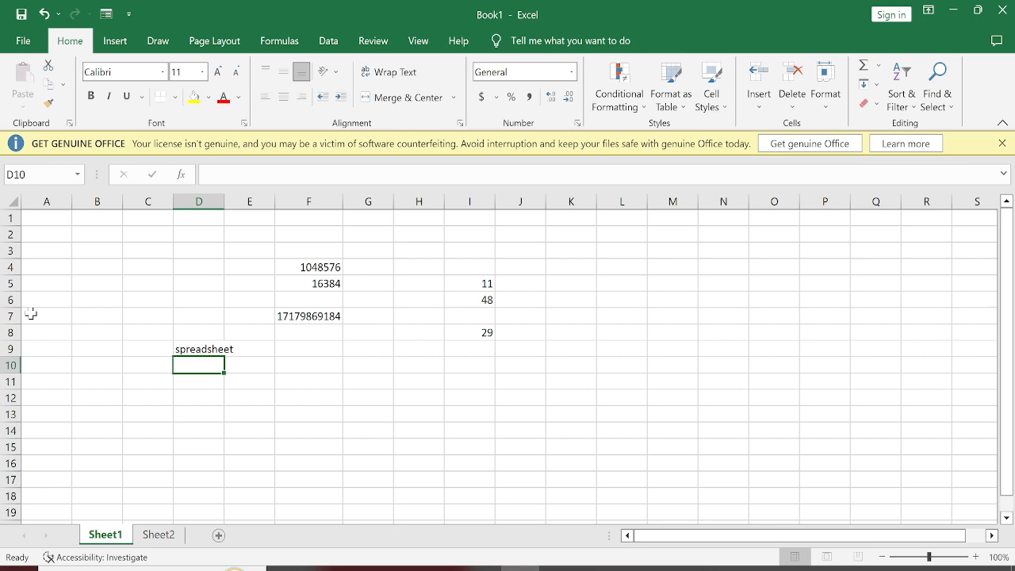
type("word")
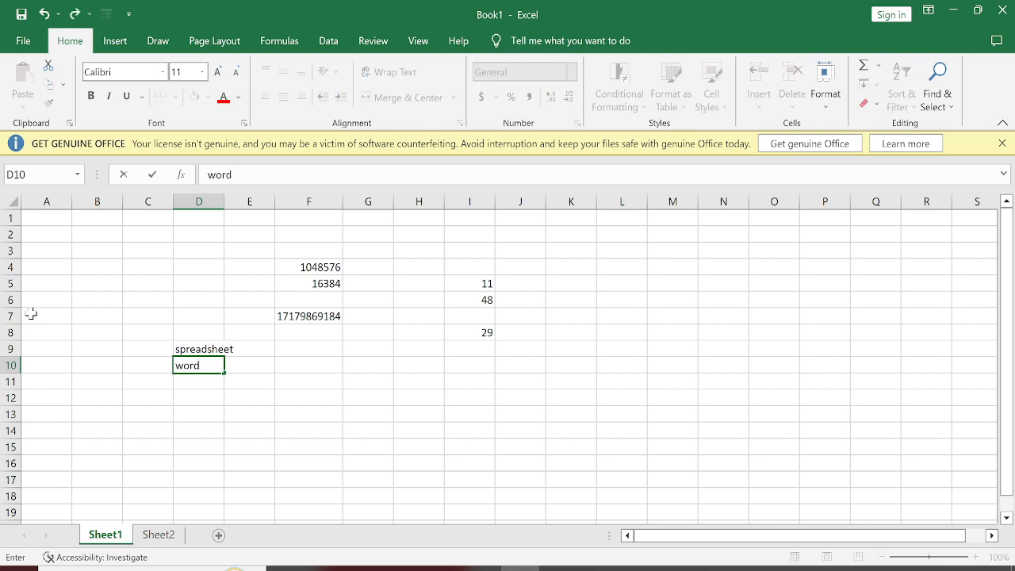
type(" processor")
key("Return")
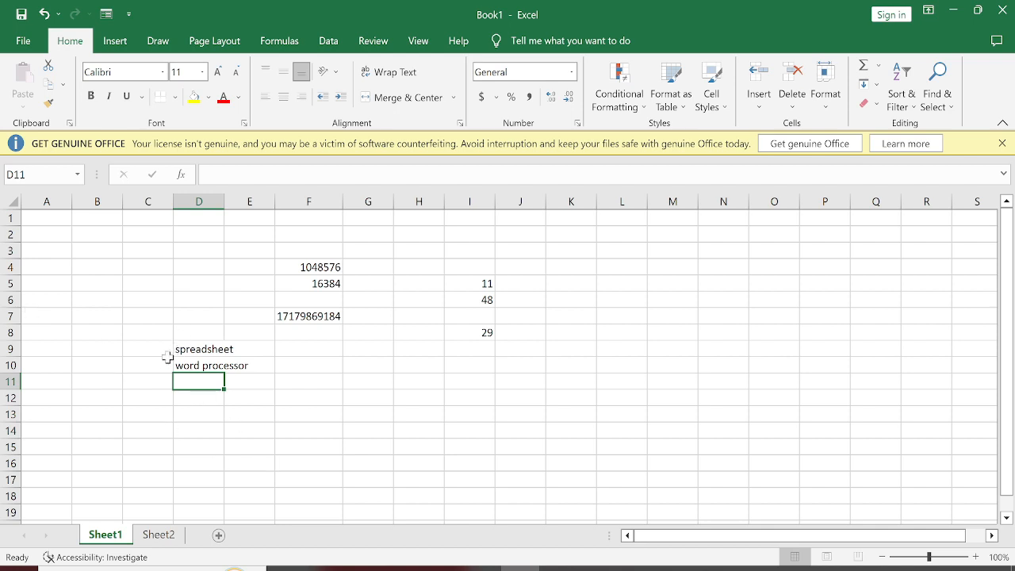
left_click_drag(176, 346, 233, 388)
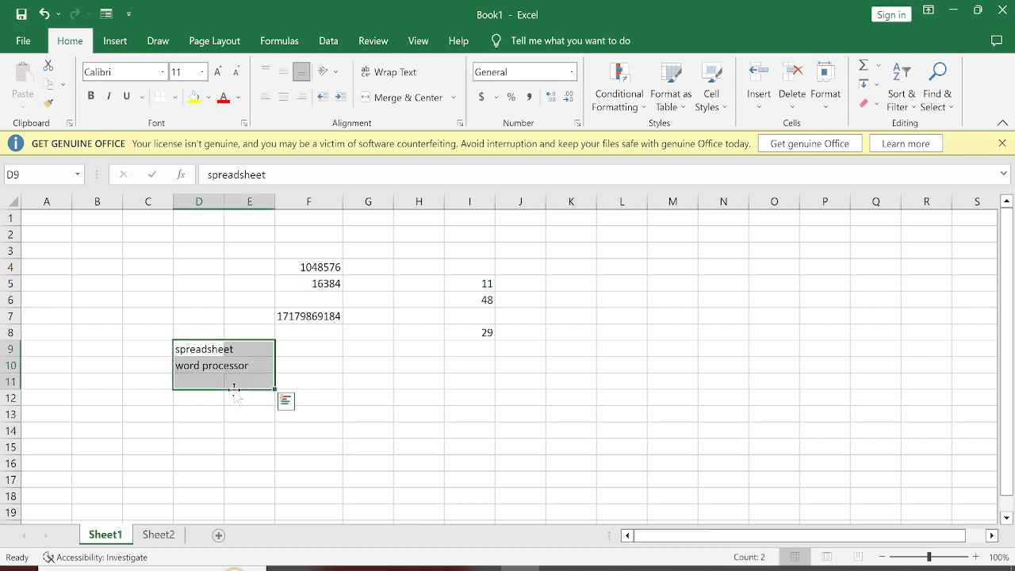
key("Delete")
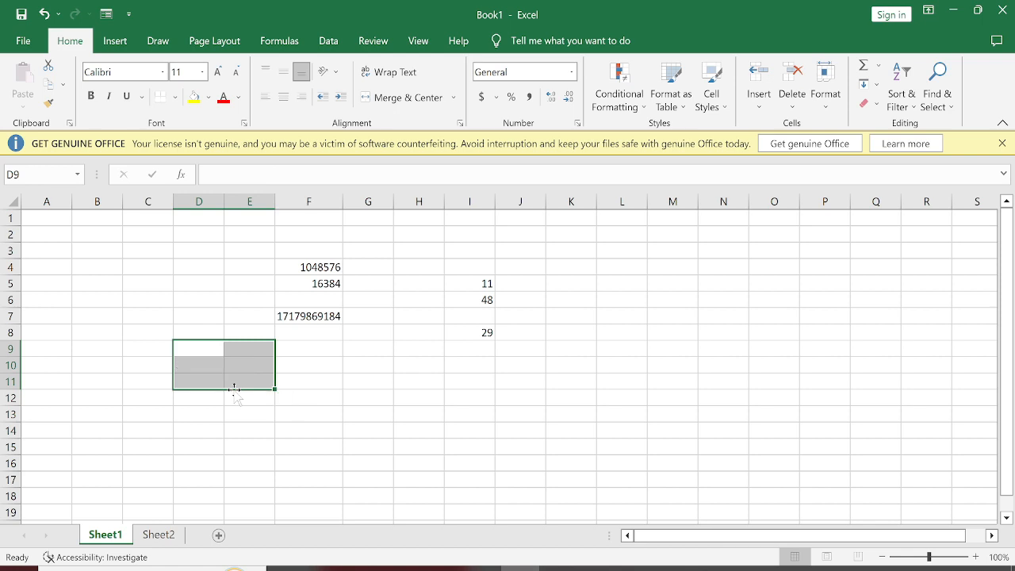
Step: Switch to Sheet2 and back, and rename Sheet1 as Student Data
key("ctrl+Page_Down")
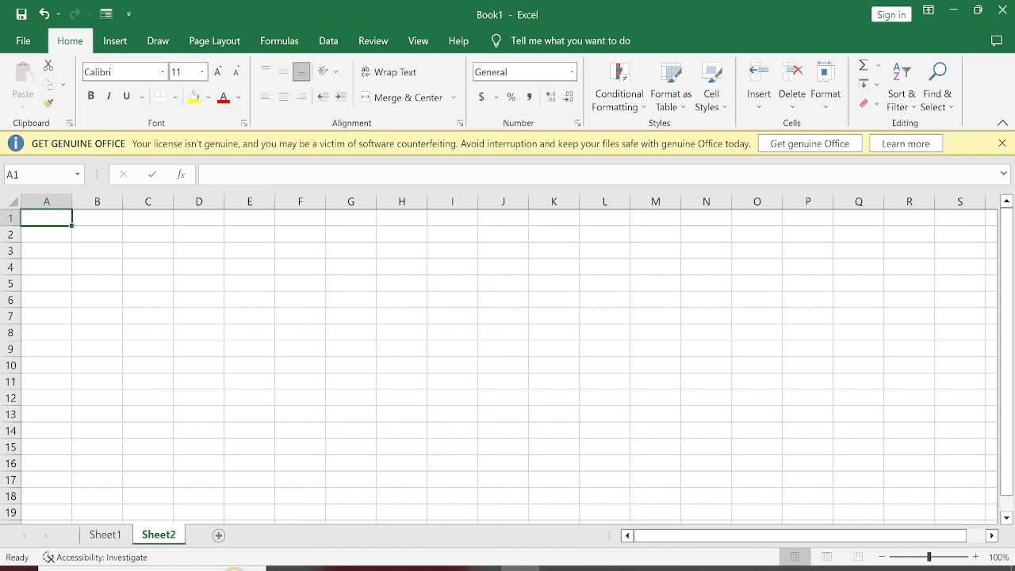
key("ctrl+Page_Up")
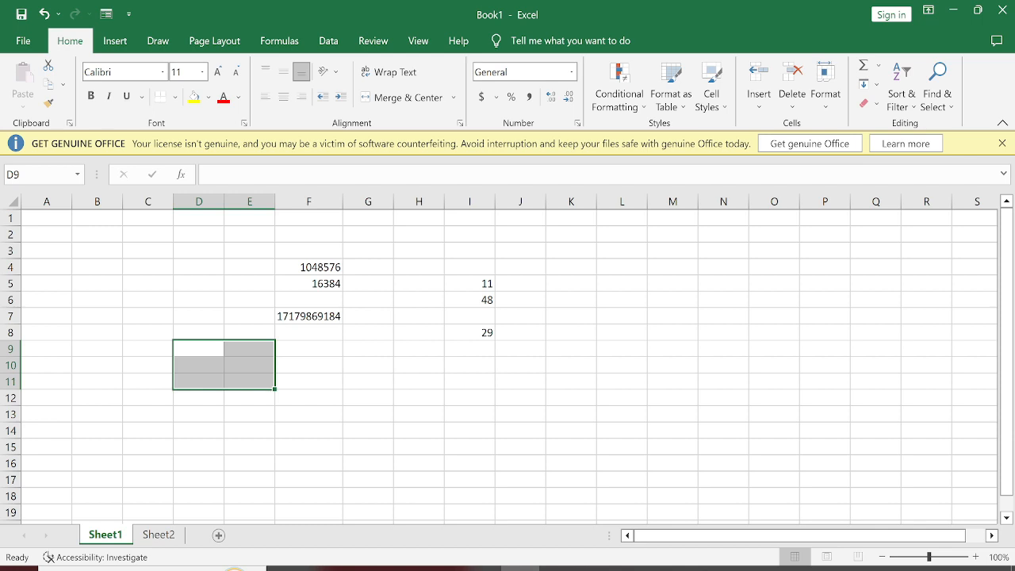
right_click(114, 539)
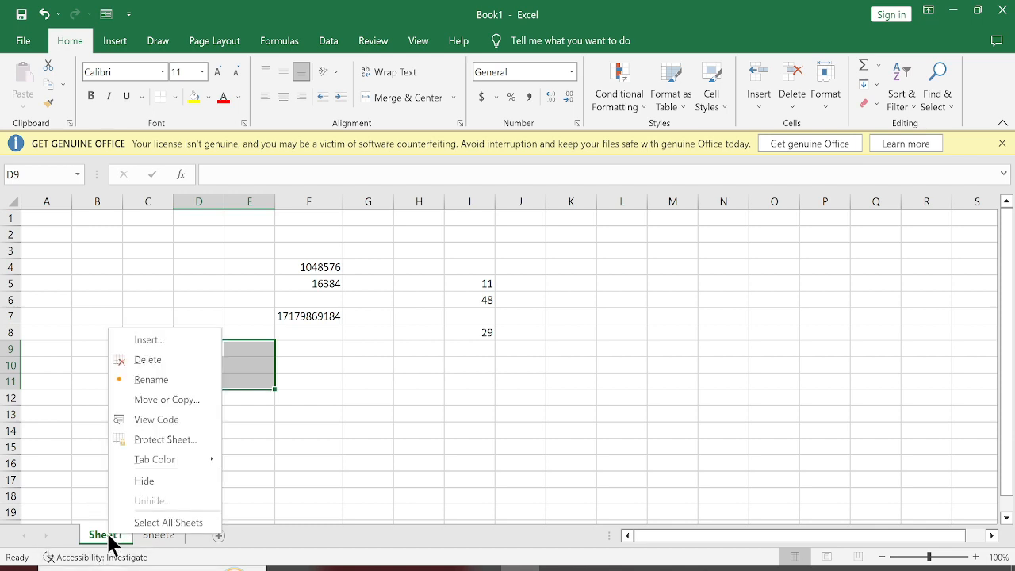
left_click(148, 380)
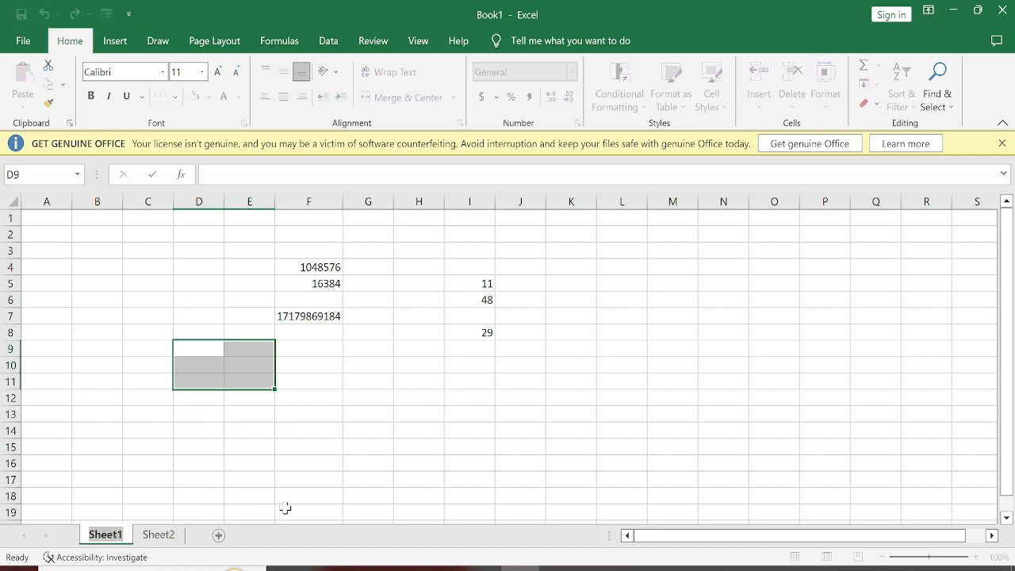
type("Stude")
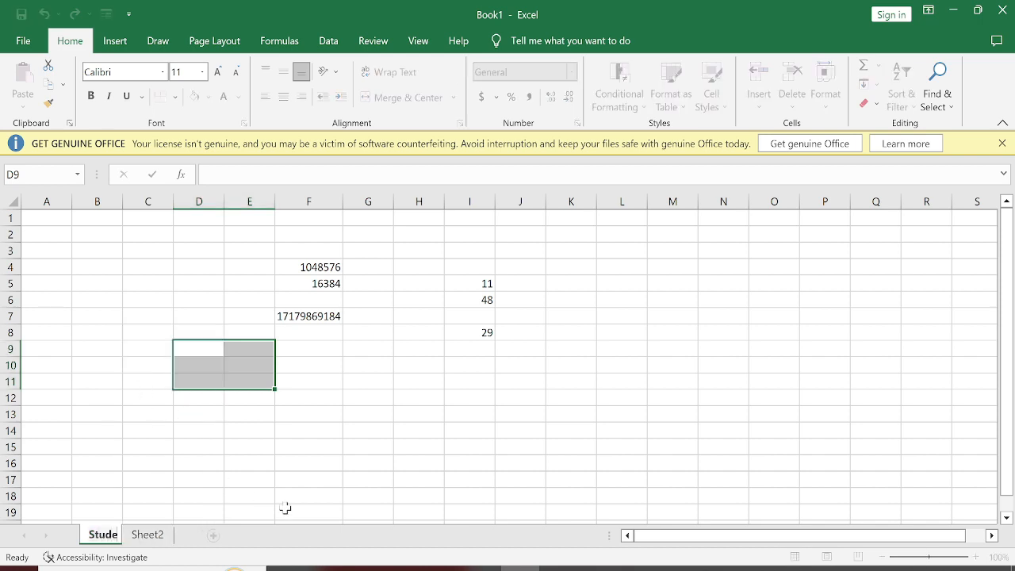
type("nt Data")
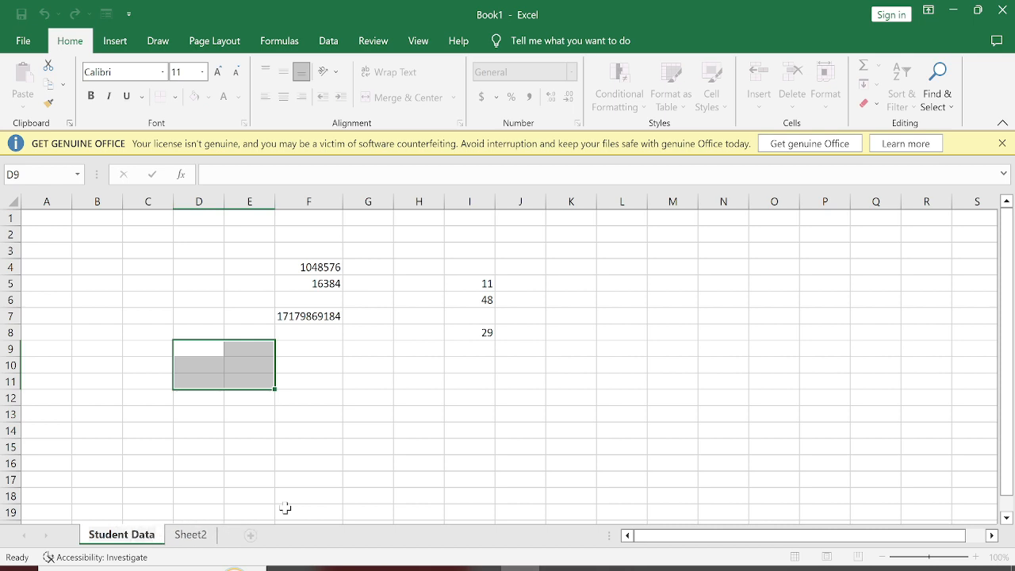
key("Return")
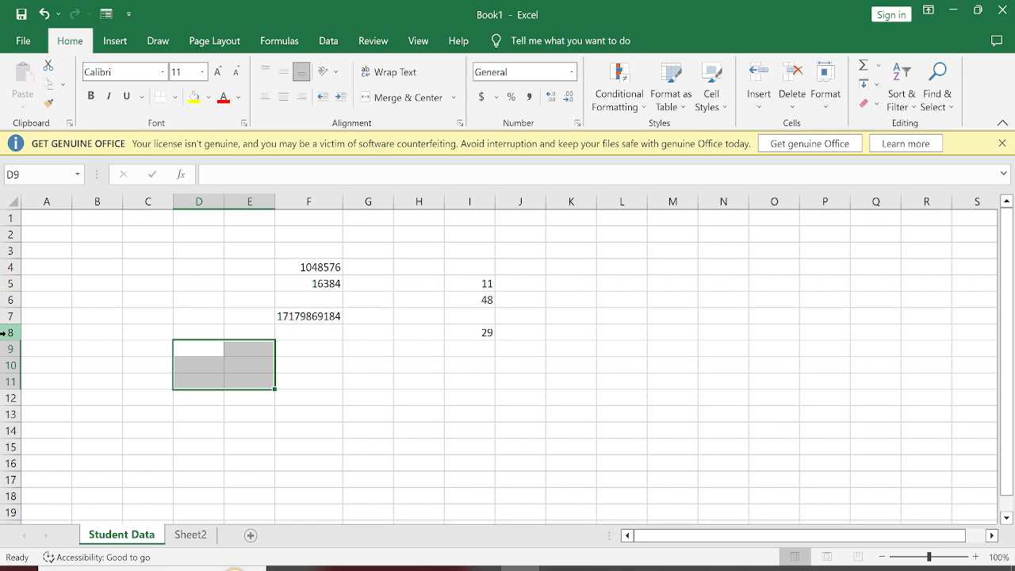
Step: Save the workbook as Excel 8 am in the folder bearing a person's first name on Local Disk (D:)
key("ctrl+s")
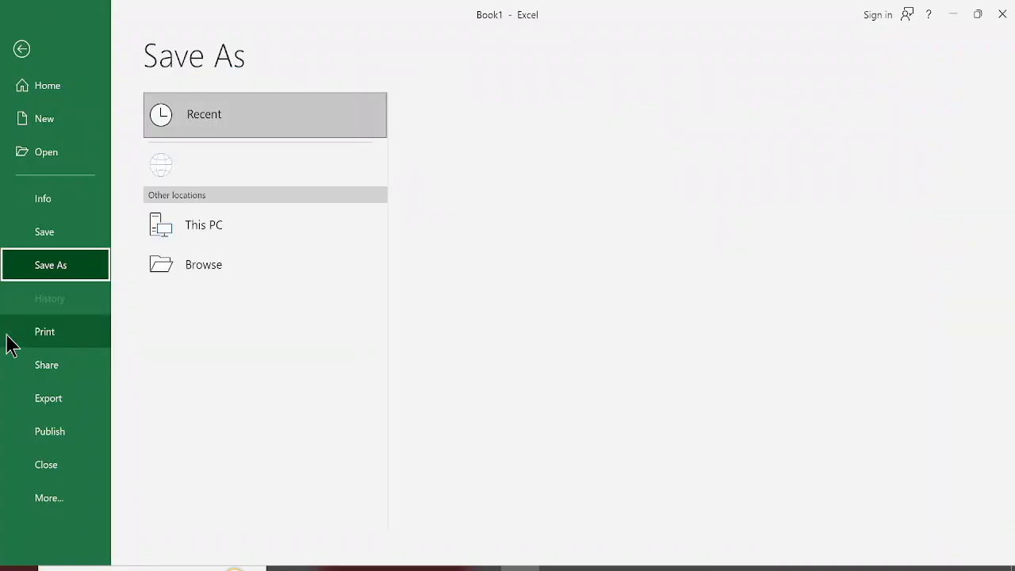
left_click(204, 304)
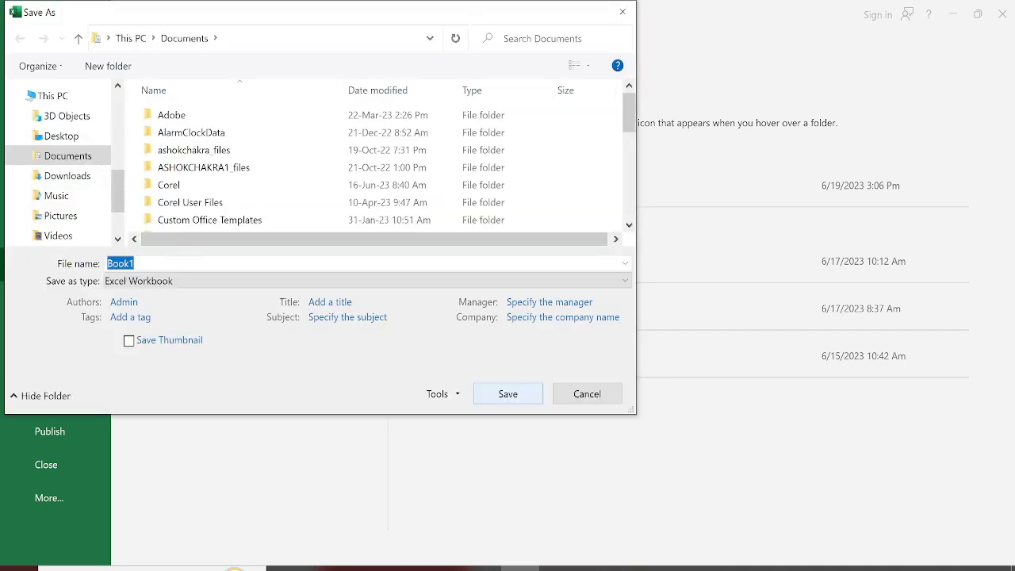
left_click_drag(117, 192, 117, 216)
left_click(73, 190)
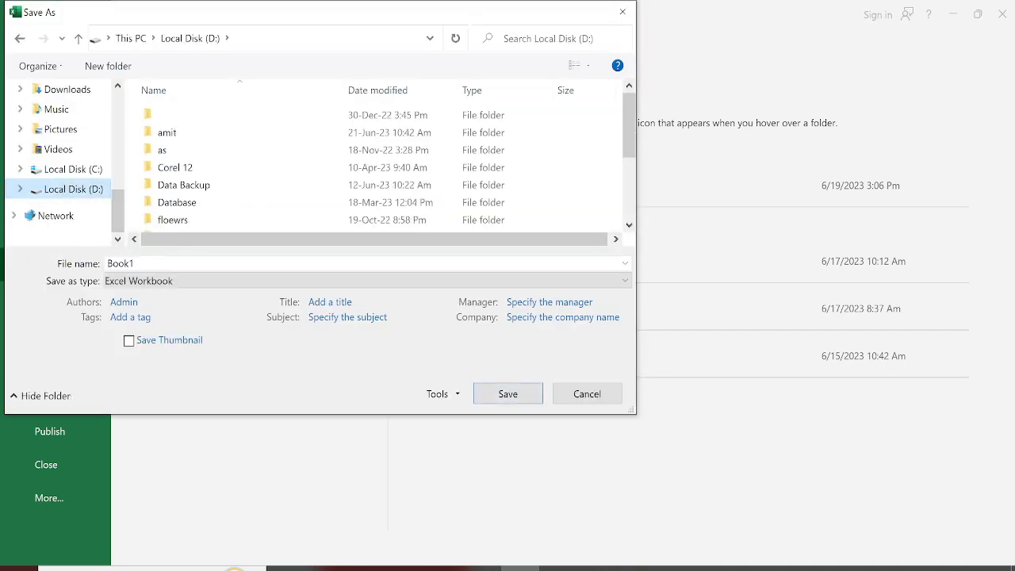
double_click(167, 132)
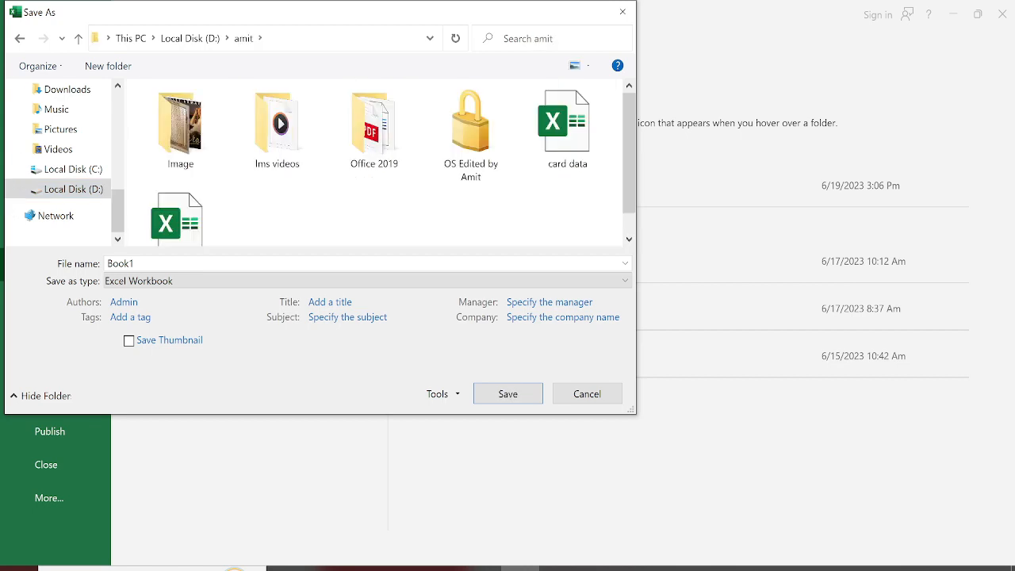
left_click(142, 263)
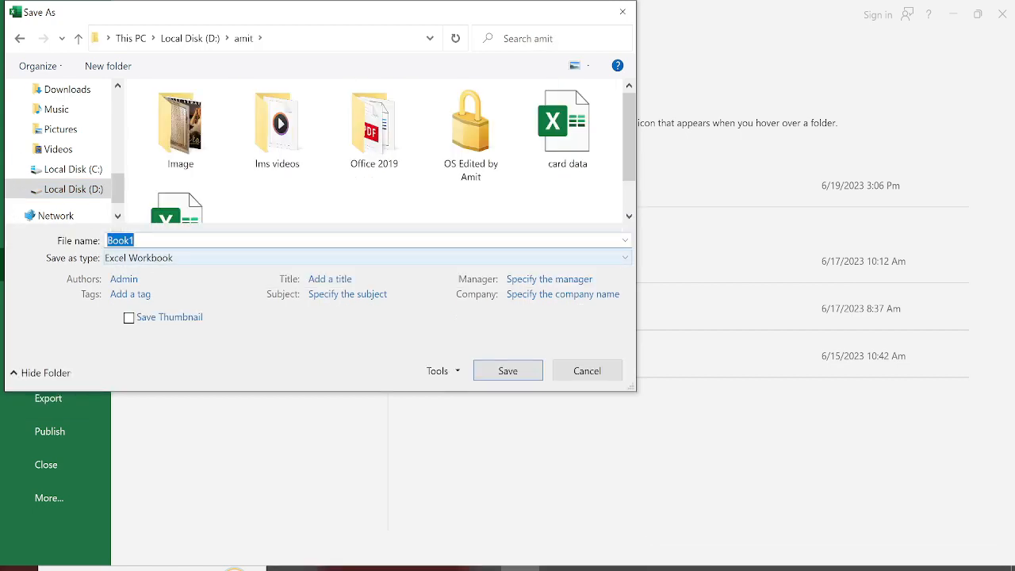
type("Excel 8 am")
key("Return")
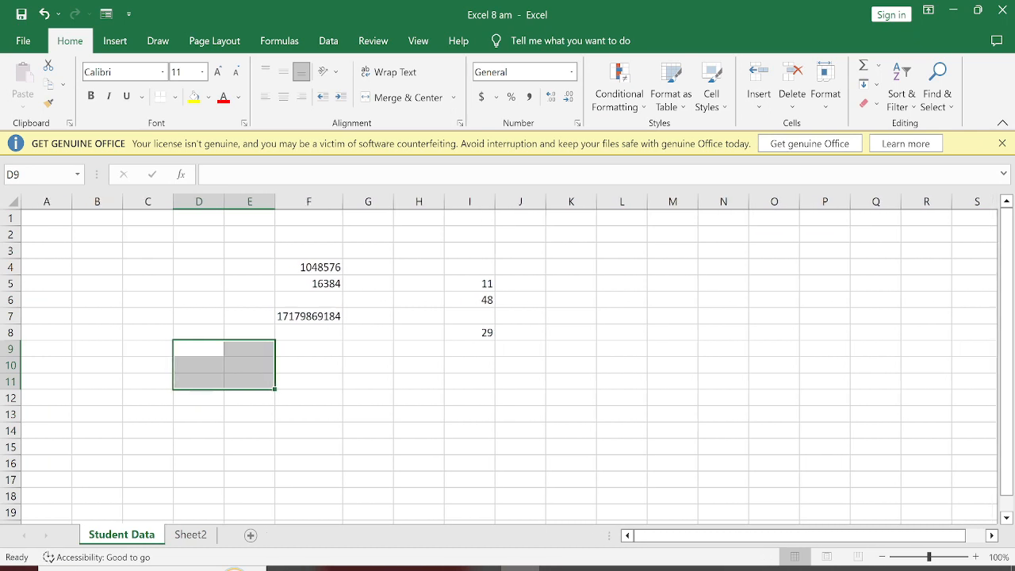
Step: Clear all contents of the Student Data sheet and move the cell selection to D1
scroll(517, 359, "down", 1)
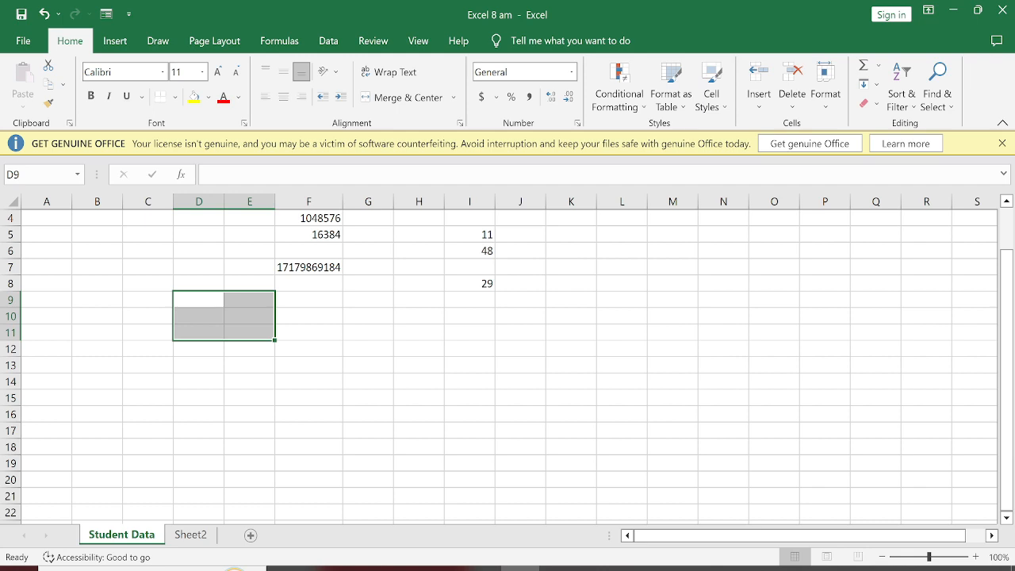
scroll(508, 365, "up", 1)
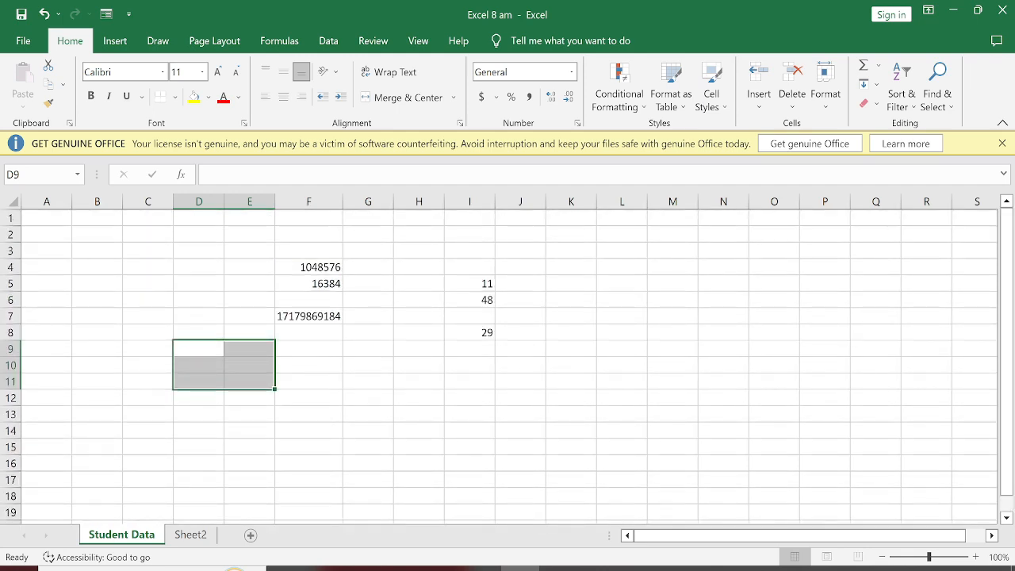
key("ctrl+a")
key("Delete")
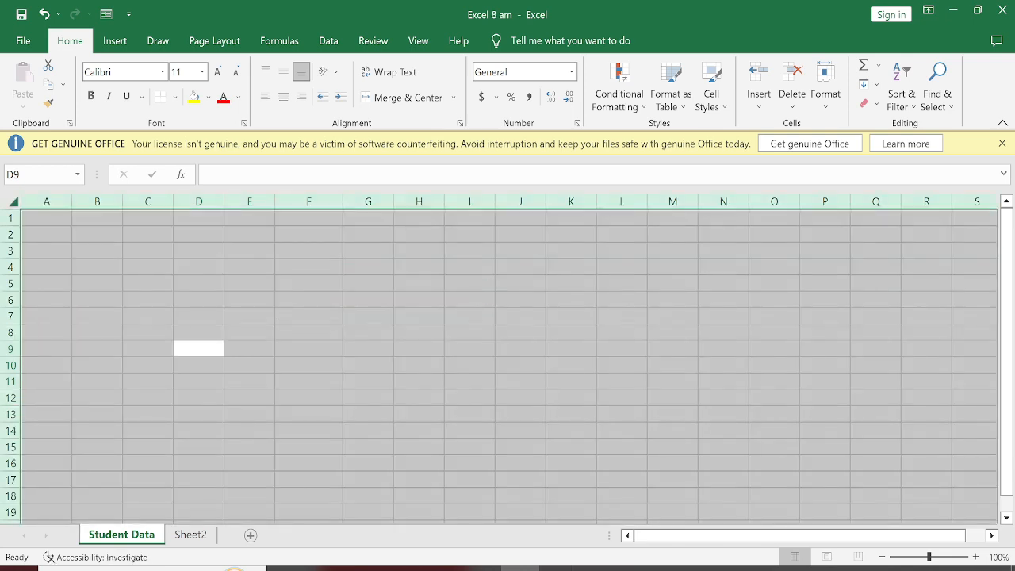
key("Down")
key("Down")
key("Down")
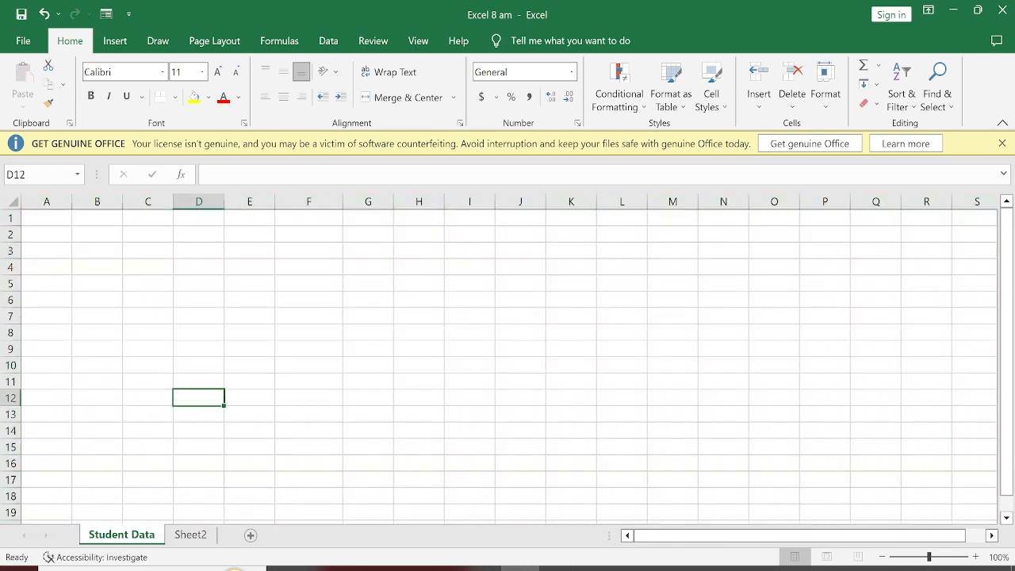
key("Up")
key("Up")
key("Up")
key("Up")
key("Up")
key("Up")
key("Up")
key("Up")
key("Up")
key("Up")
key("Up")
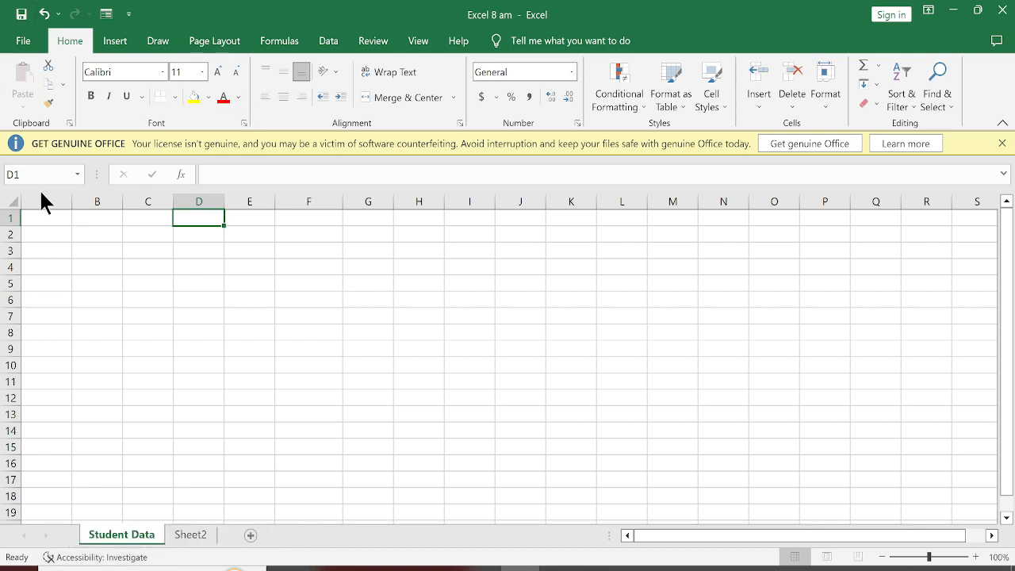
Step: Enter the column heading "Sr. No" in cell A1 of the Student Data sheet
left_click(44, 223)
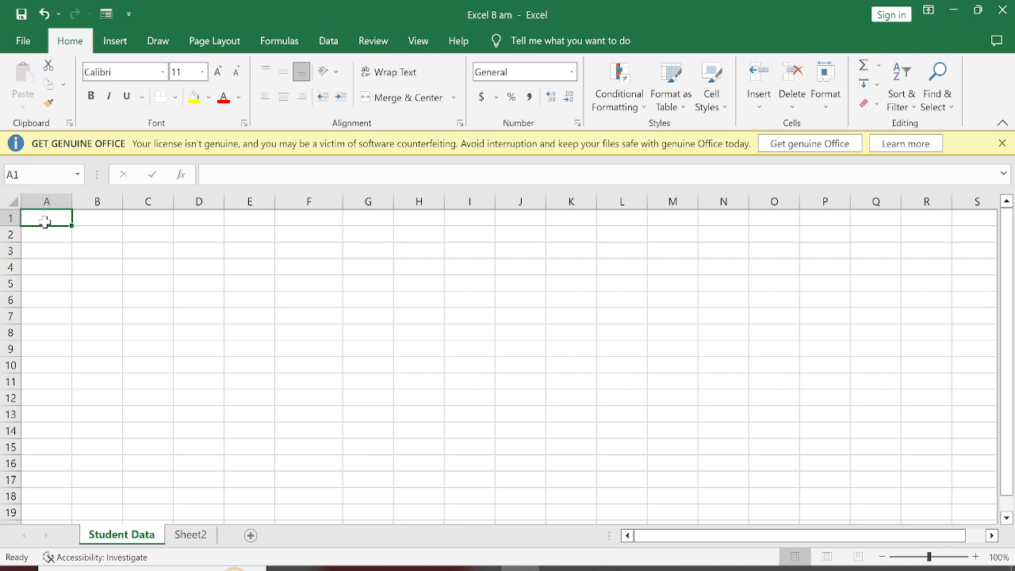
type("Sr. N")
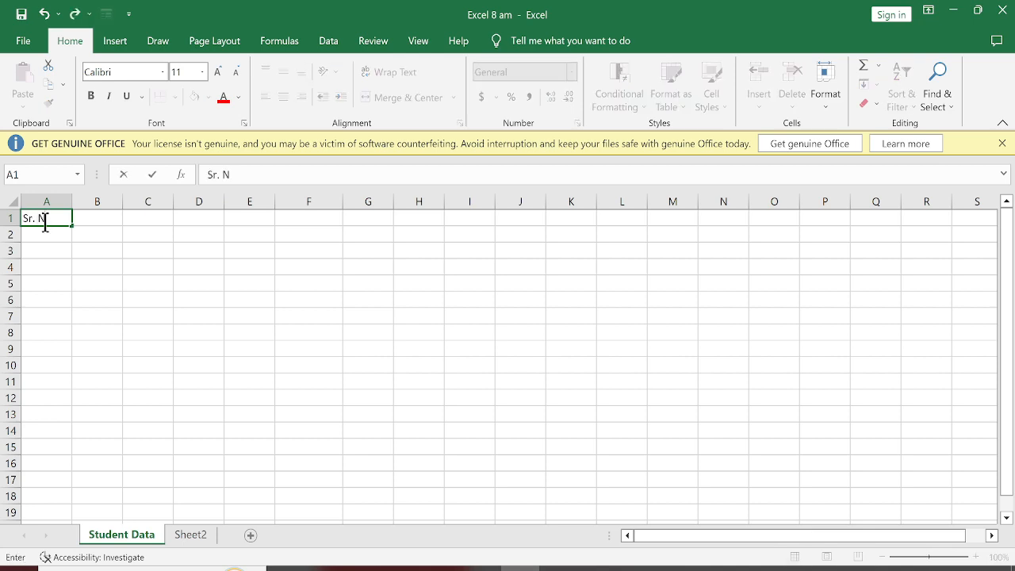
type("o")
key("Tab")
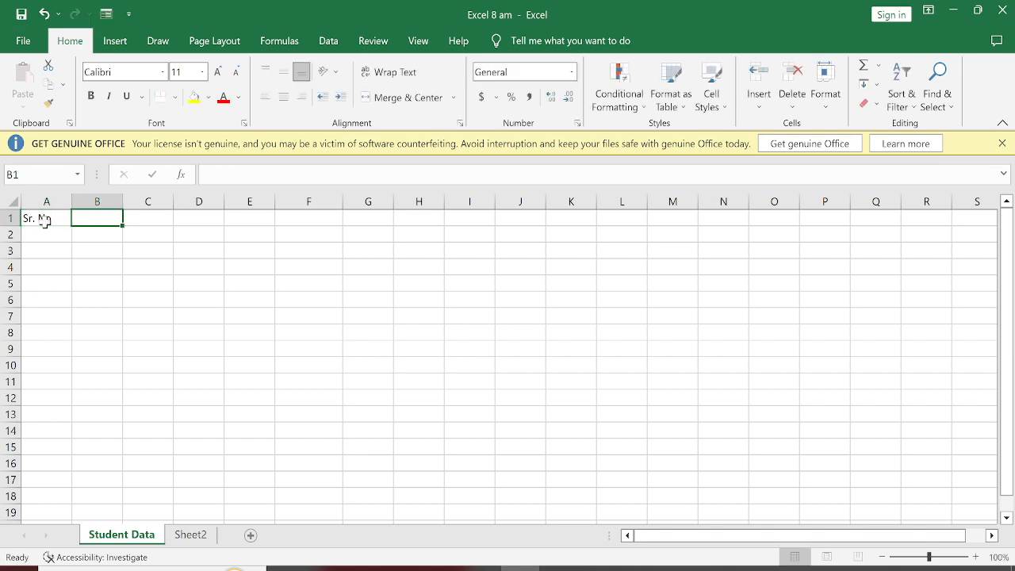
Step: Enter the column headings "Reg. No" in B1 and "Name" in C1 of the Student Data sheet
type("Reg")
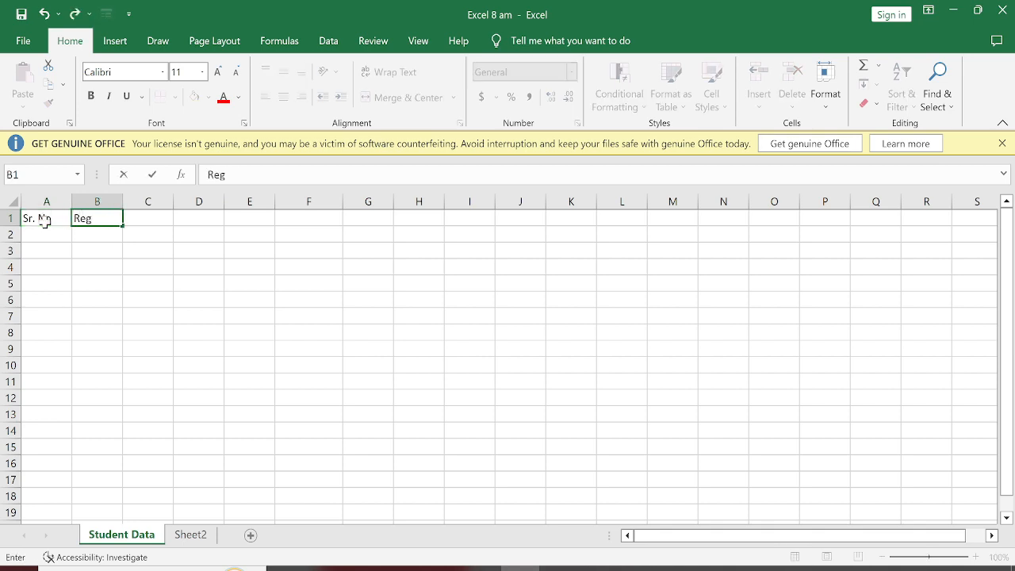
type(". No")
key("Tab")
type("Name")
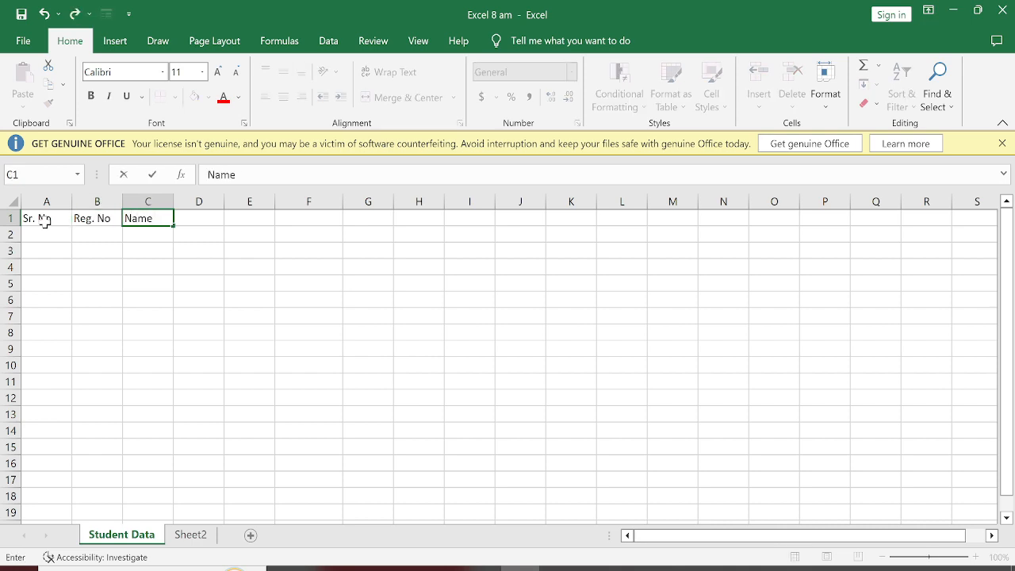
key("Tab")
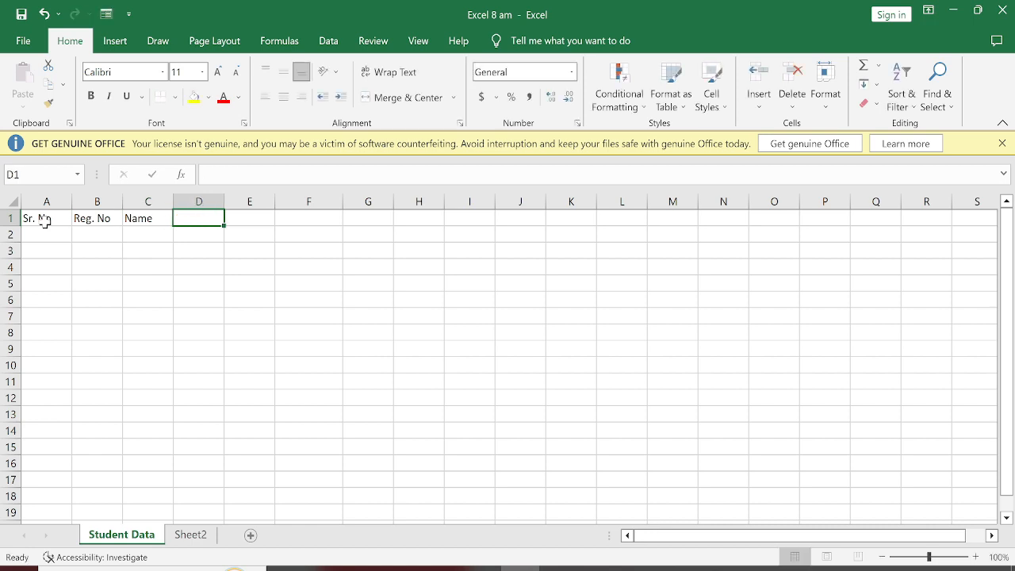
Step: Enter the column headings "DOB" in D1 and "Mobile No" in E1
type("C")
key("BackSpace")
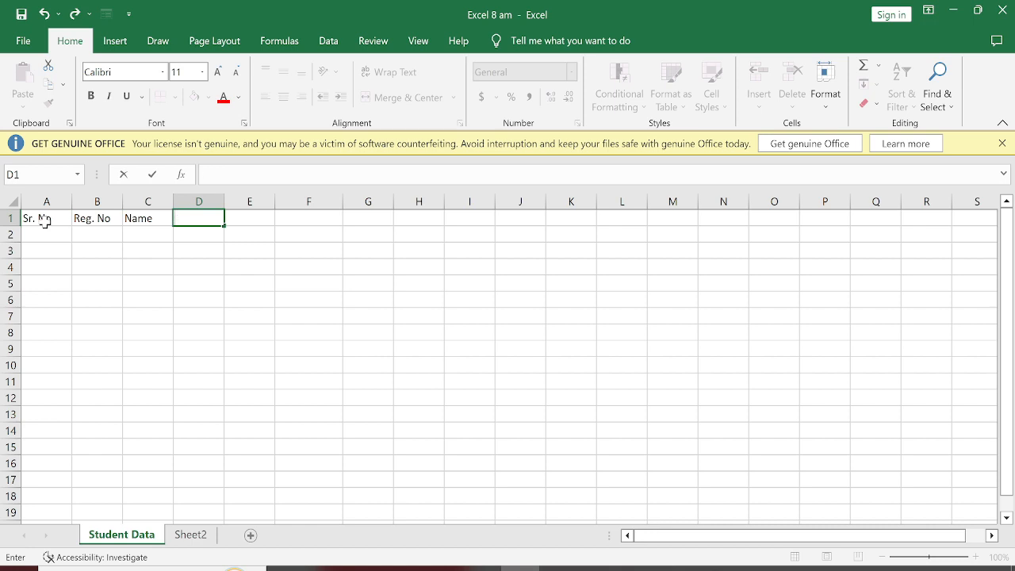
type("DOB")
key("Tab")
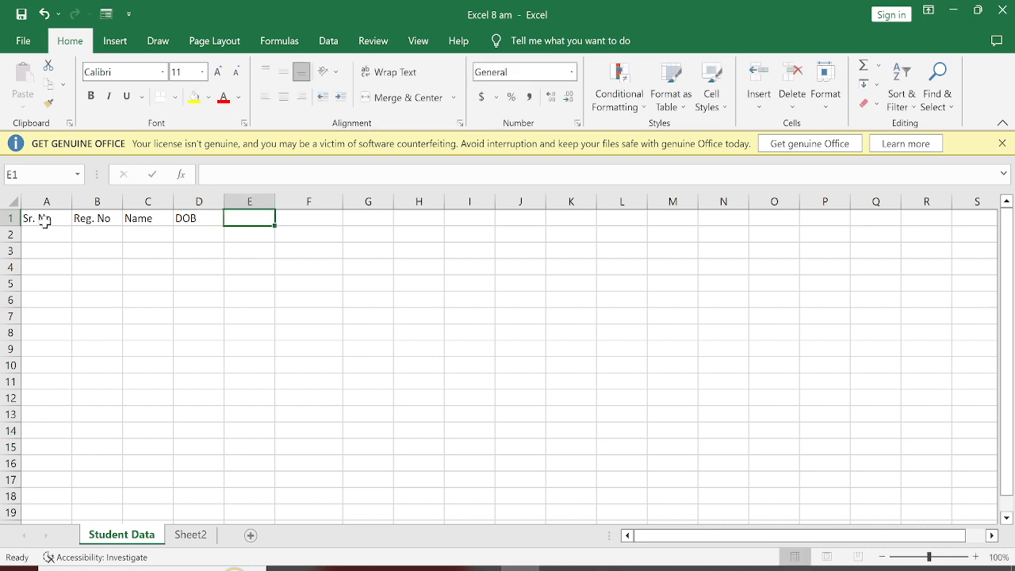
type("Mobile No")
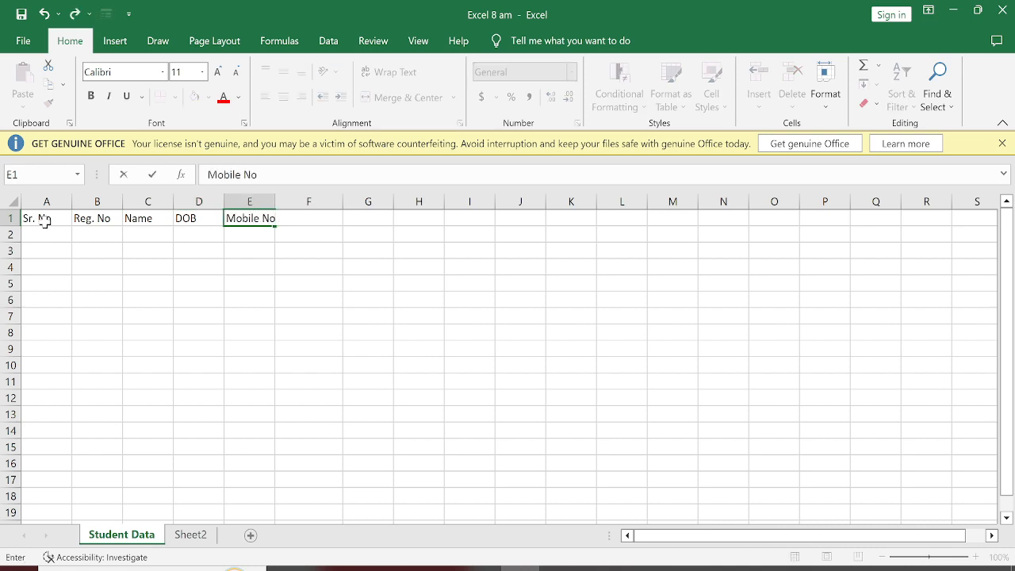
key("Tab")
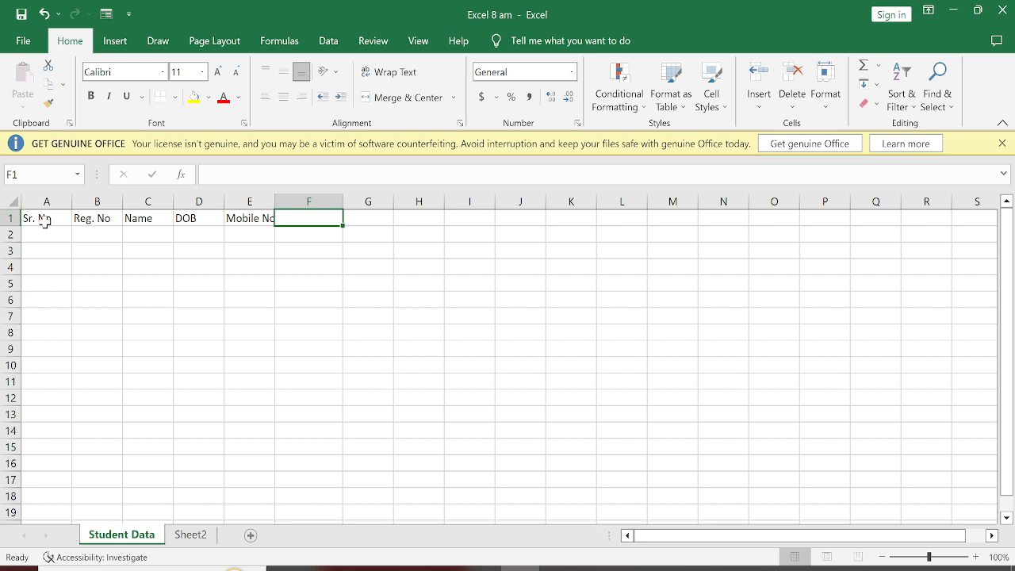
Step: Enter the subject headings "Phy", "Che" and "Math" in cells F1 to H1
type("P")
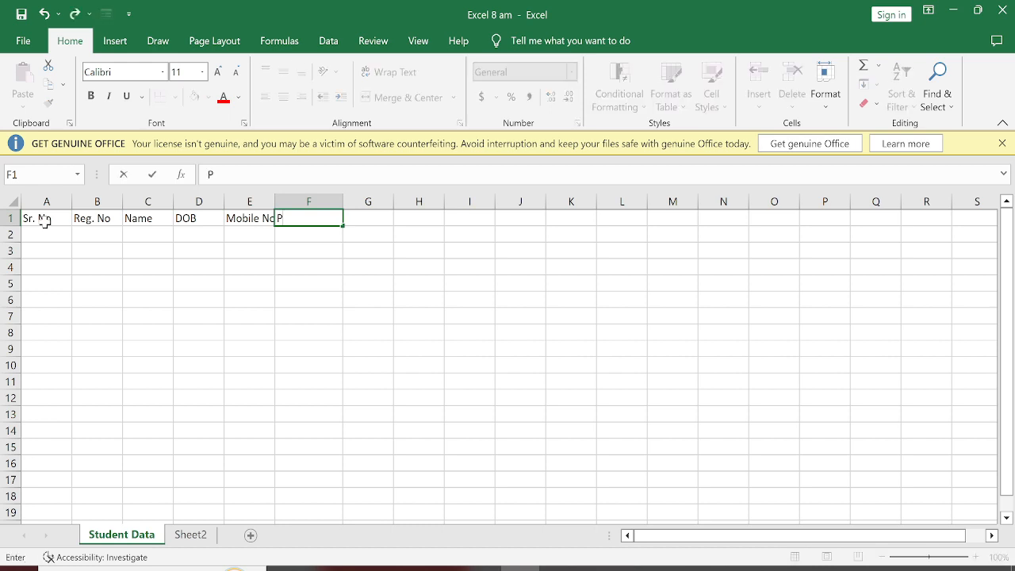
type("hy")
key("Tab")
type("Che")
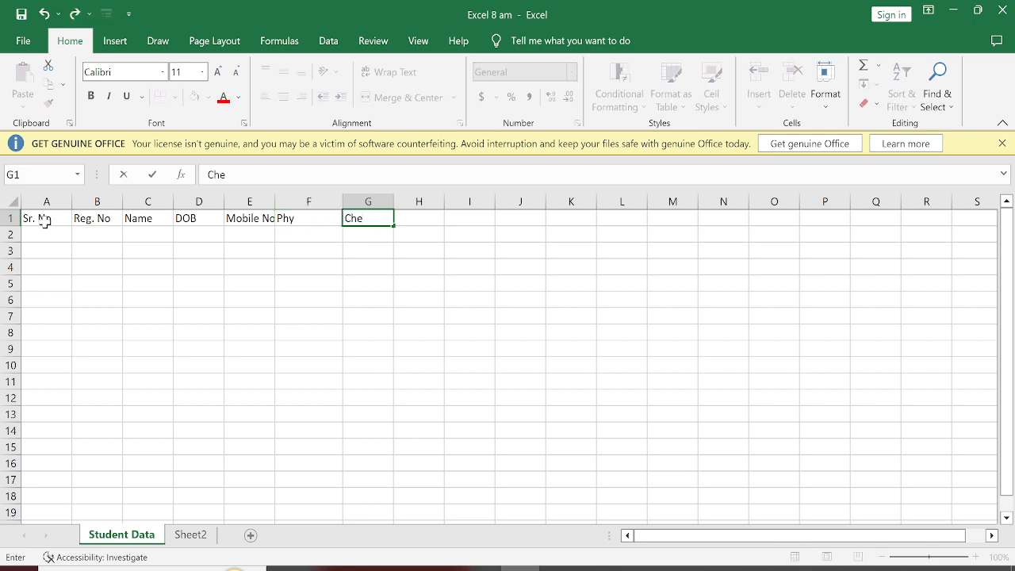
key("Tab")
type("Mat")
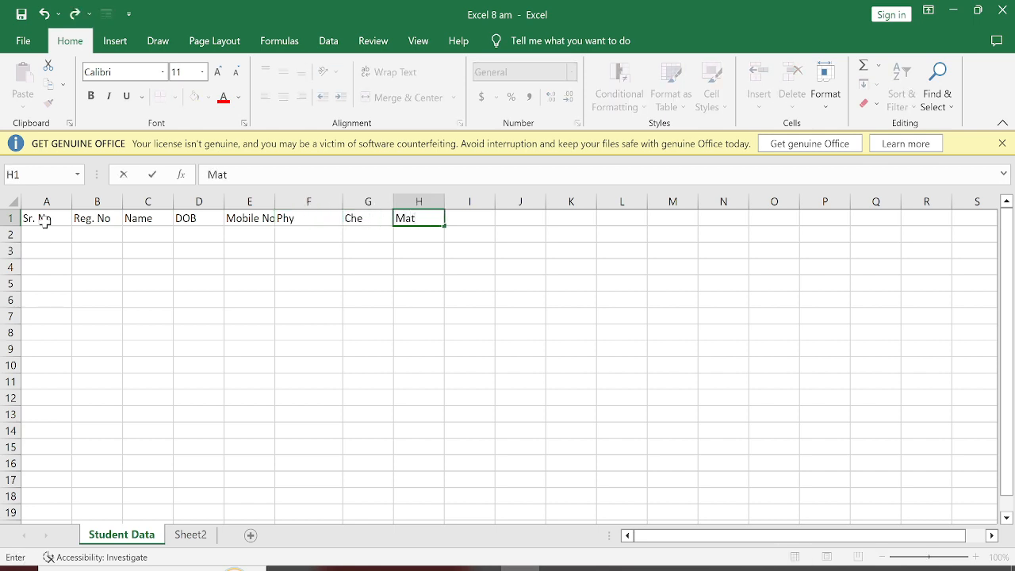
type("h")
key("Tab")
key("Tab")
key("Tab")
key("Tab")
key("Tab")
key("Tab")
key("Tab")
key("Tab")
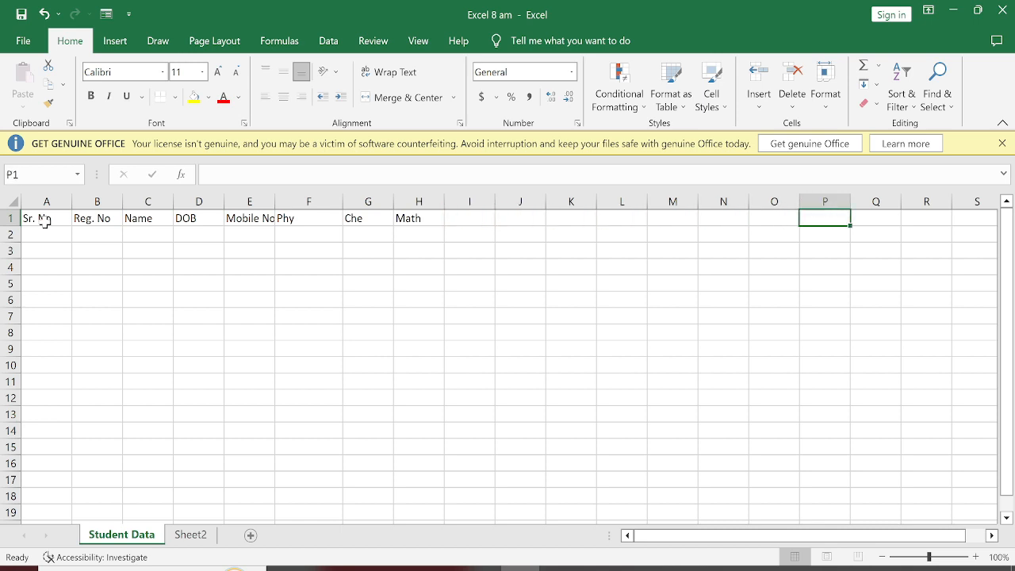
key("Left")
key("Left")
key("Left")
key("Left")
key("Left")
key("Left")
key("Left")
key("Left")
key("Left")
key("Left")
key("Left")
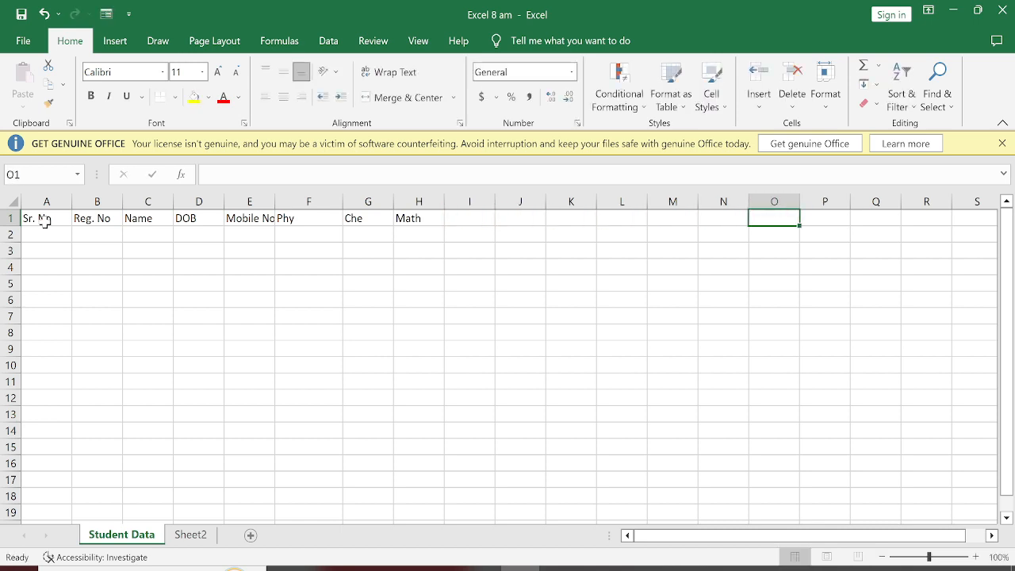
key("Right")
key("Right")
key("Right")
key("Right")
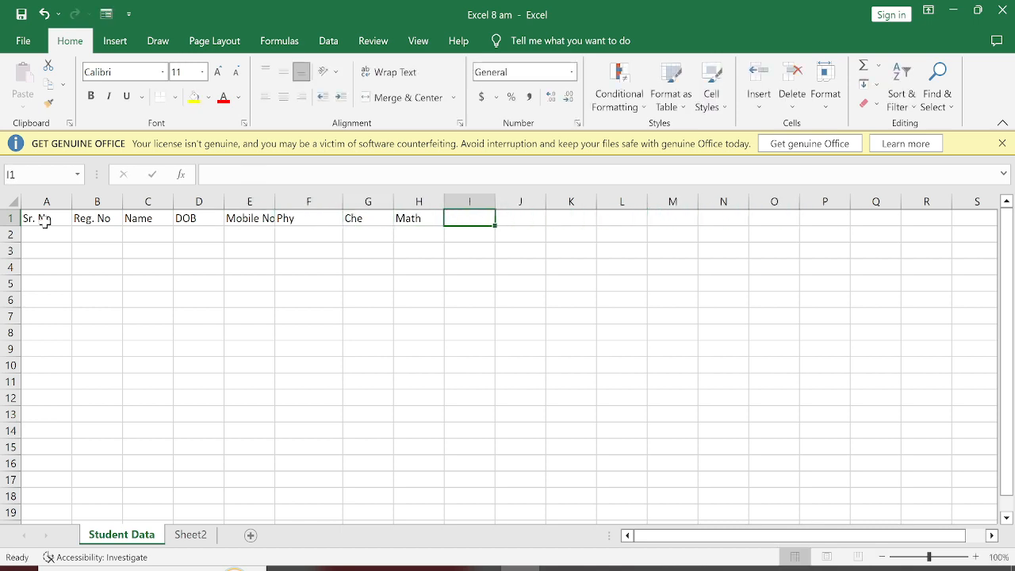
Step: Enter the subject headings "Hin" in I1 and "Eng" in J1
type("Hid")
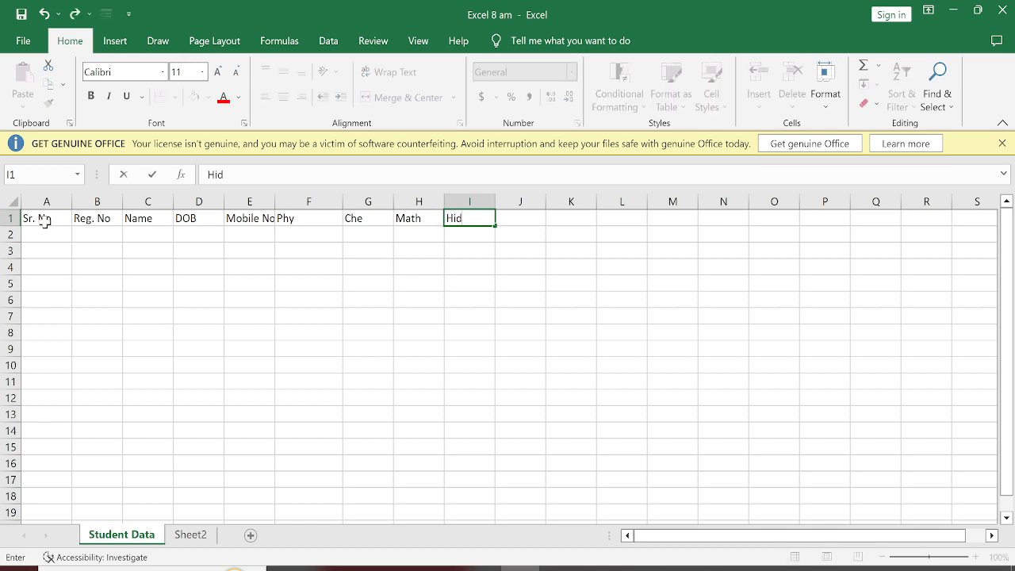
key("BackSpace")
type("n")
key("Tab")
type("Eng")
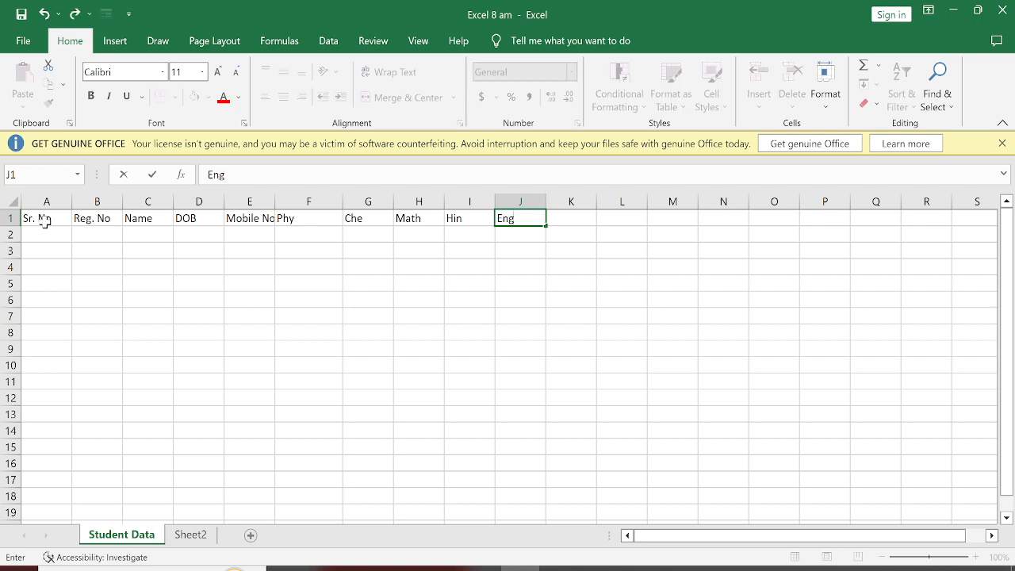
key("Tab")
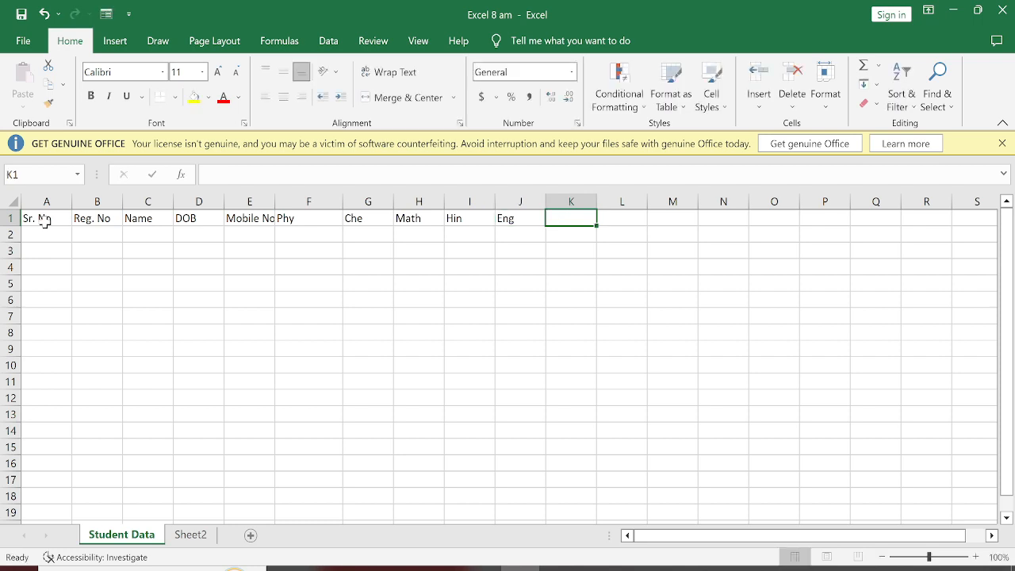
Step: Enter the headings "Total" in K1 and "%" in L1
type("Total")
key("Tab")
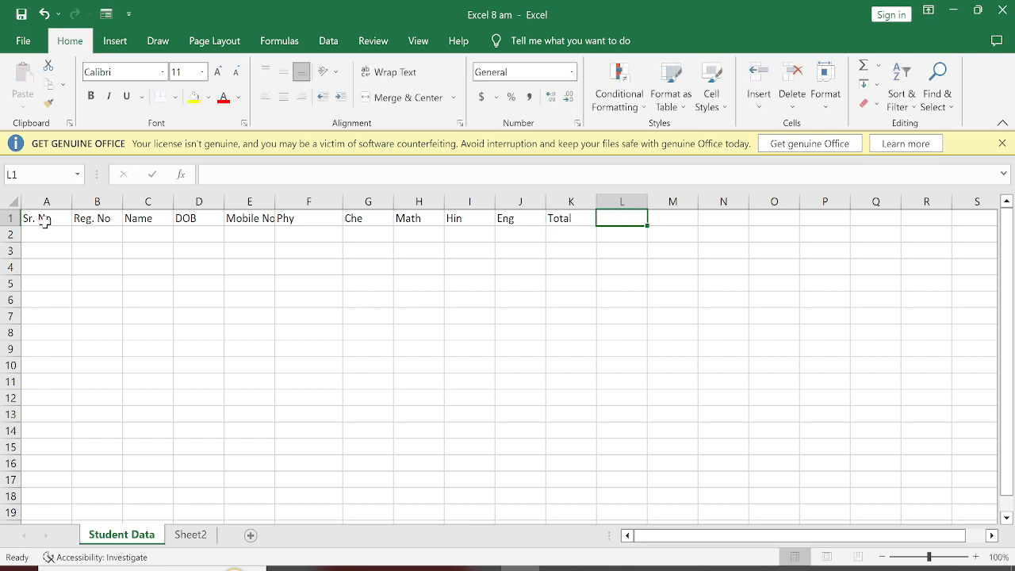
type("%")
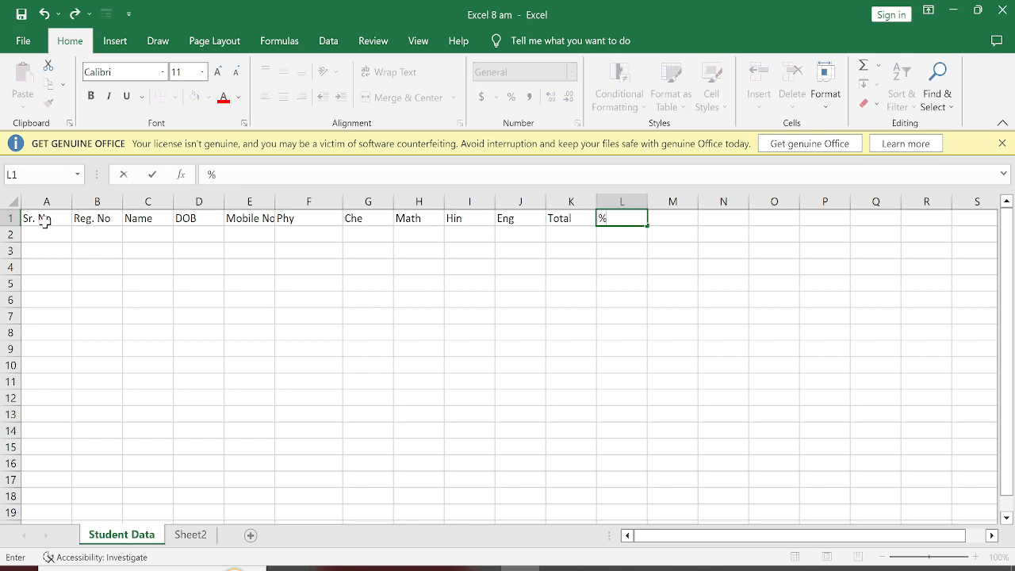
left_click(101, 272)
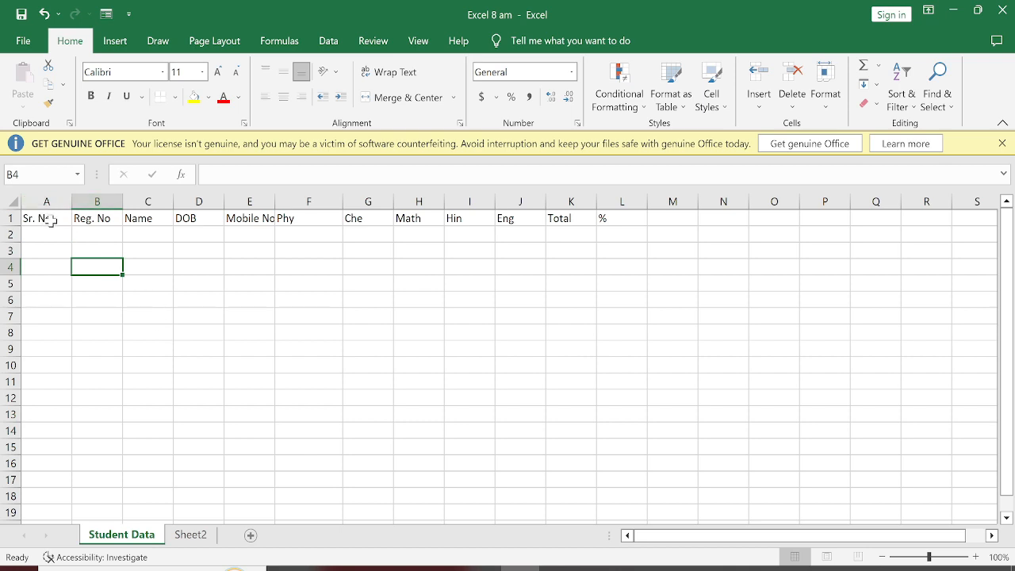
Step: Narrow column A and widen columns B to E, making the Name column the widest
left_click_drag(73, 201, 236, 202)
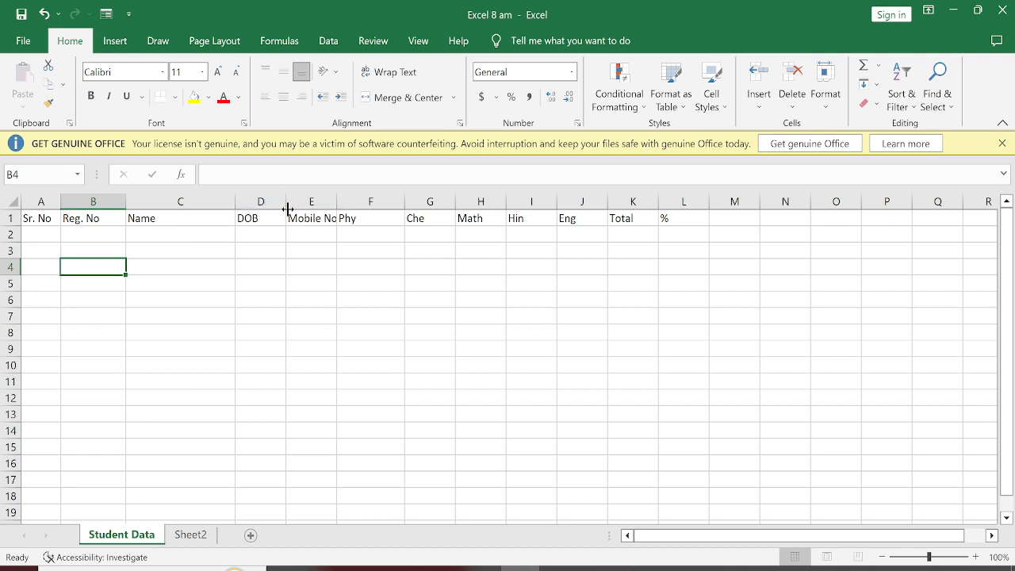
left_click_drag(287, 209, 395, 202)
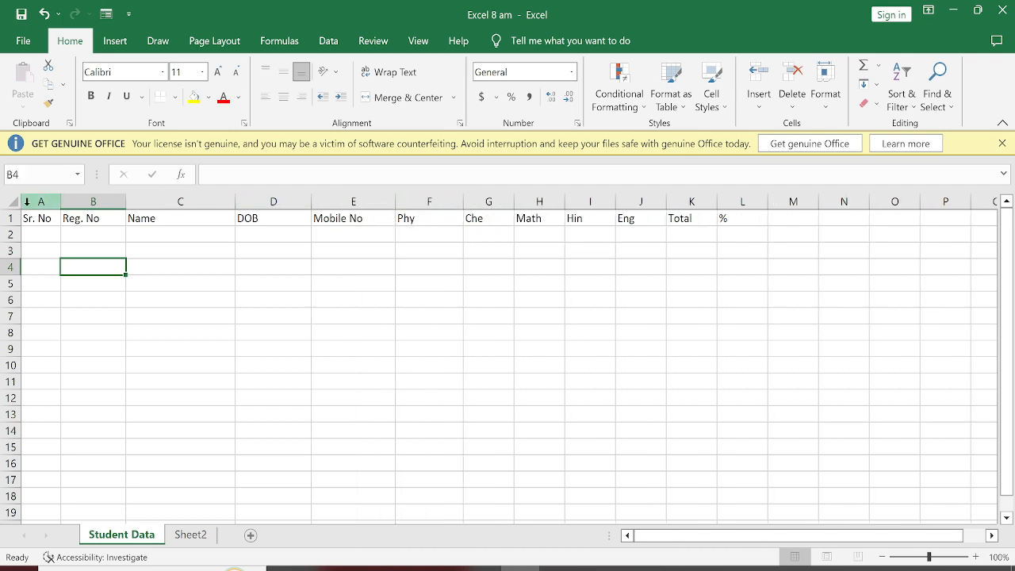
Step: Make row 1 taller and center the headings in A1:L1 both horizontally and vertically
left_click_drag(9, 227, 756, 223)
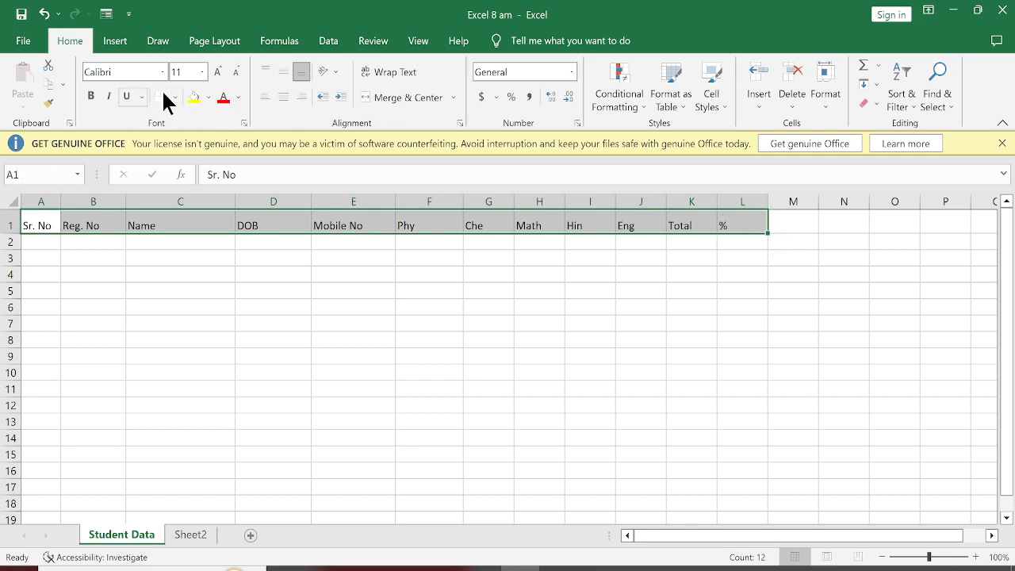
left_click(283, 96)
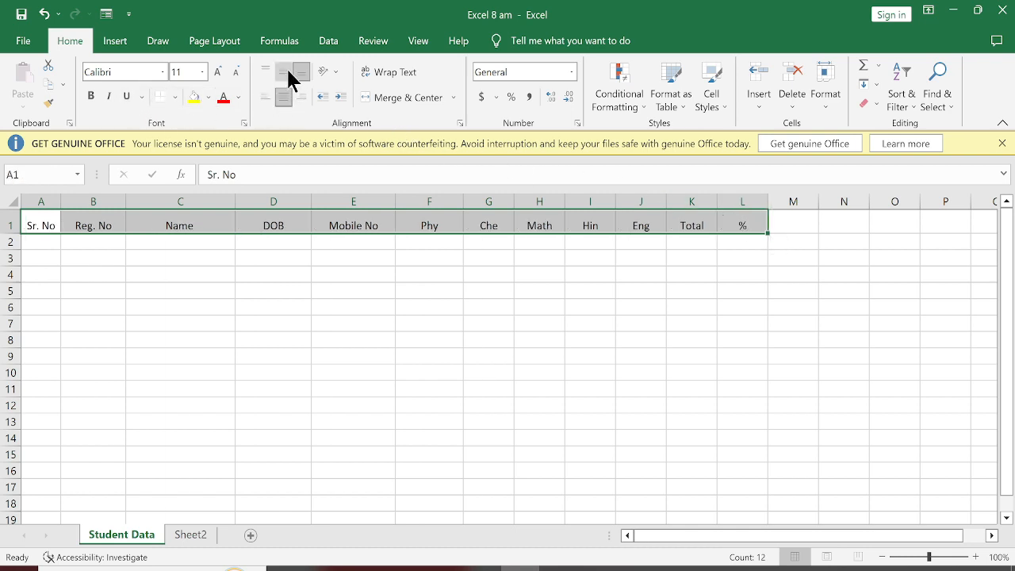
left_click(283, 68)
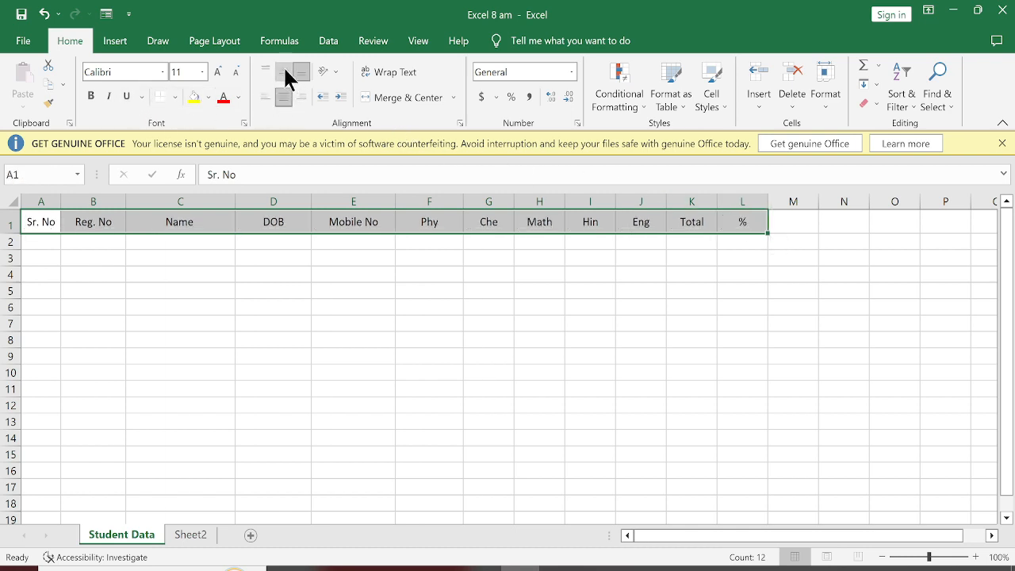
Step: Make the headings in A1:L1 bold with font size 12
left_click(90, 96)
left_click(218, 73)
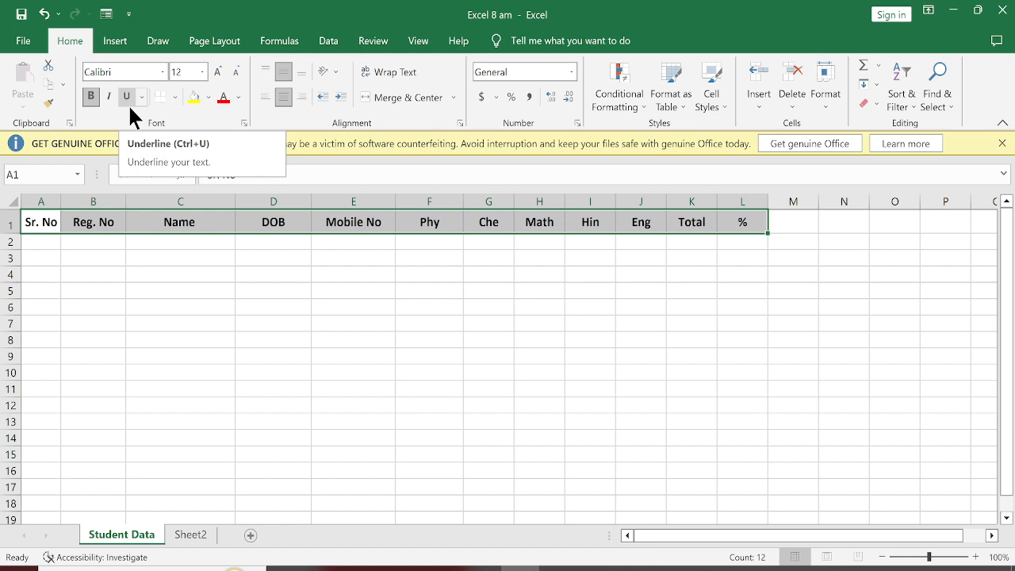
left_click(219, 73)
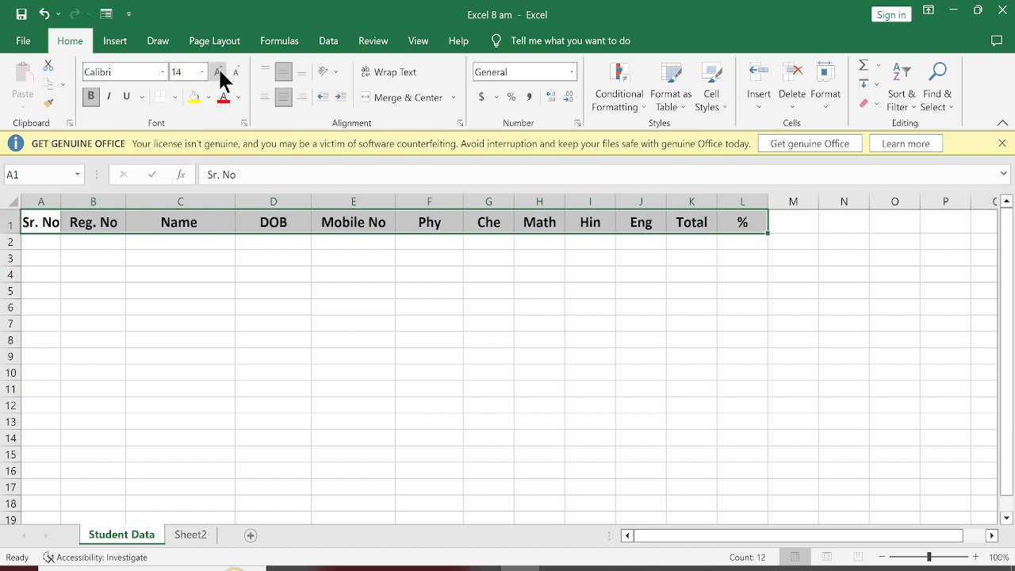
left_click(237, 71)
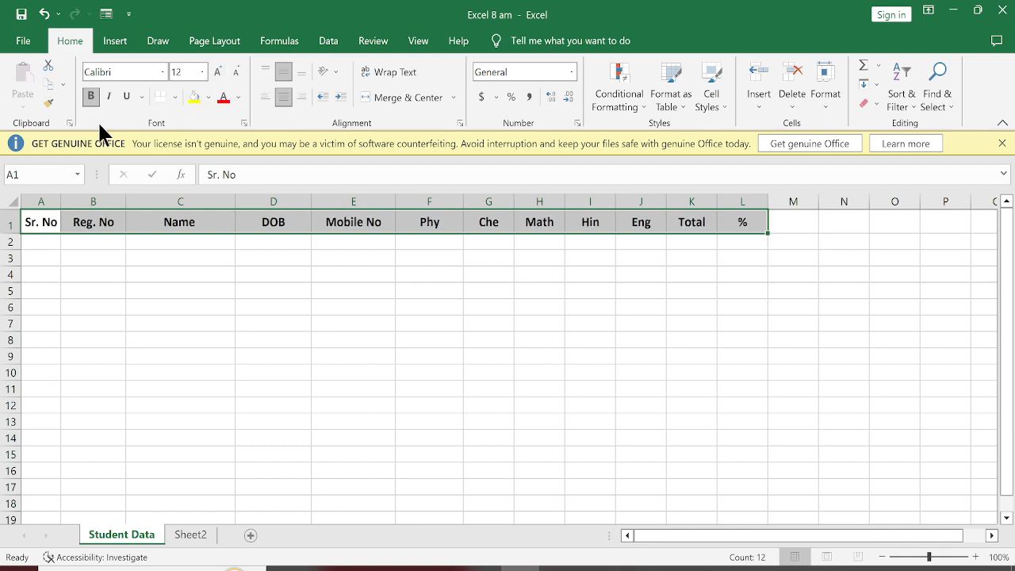
left_click(75, 272)
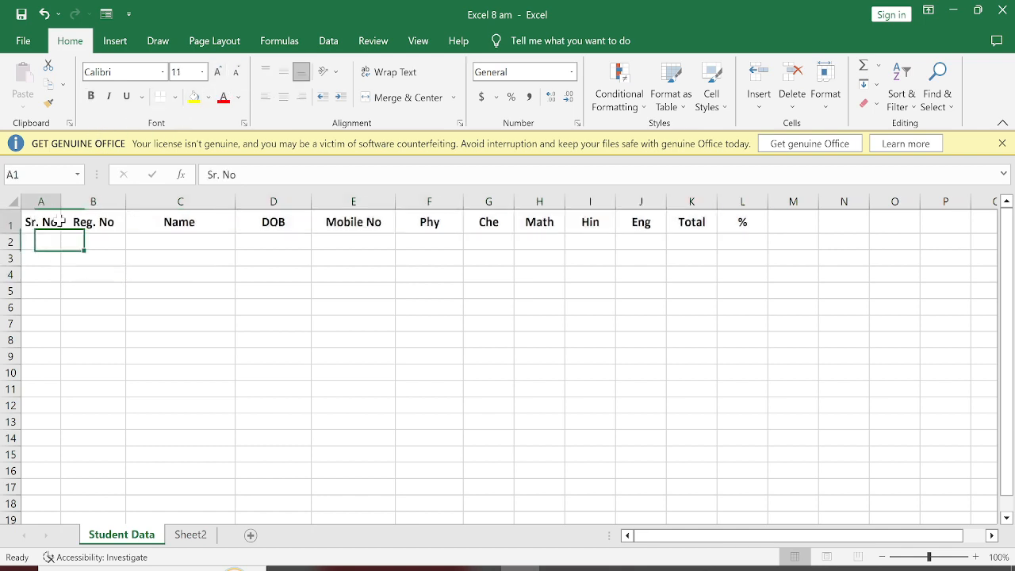
Step: Apply All Borders to the table range A1:L18
left_click_drag(48, 222, 753, 508)
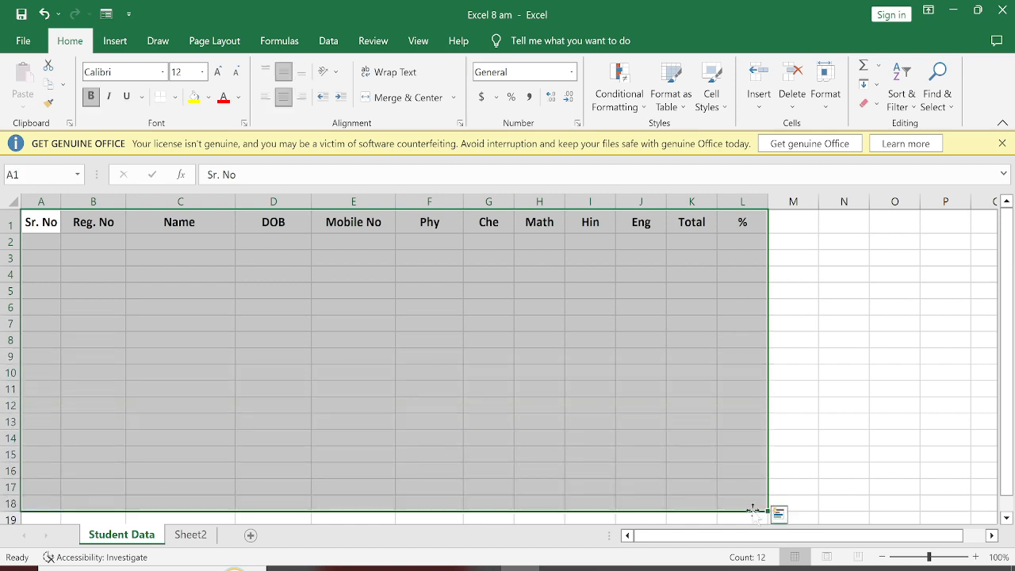
left_click(177, 96)
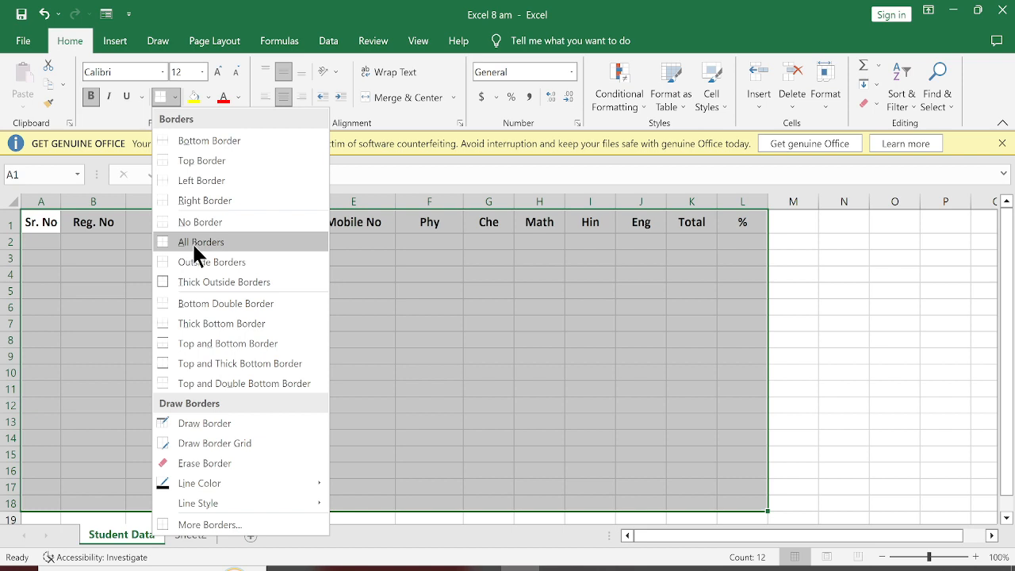
left_click(197, 252)
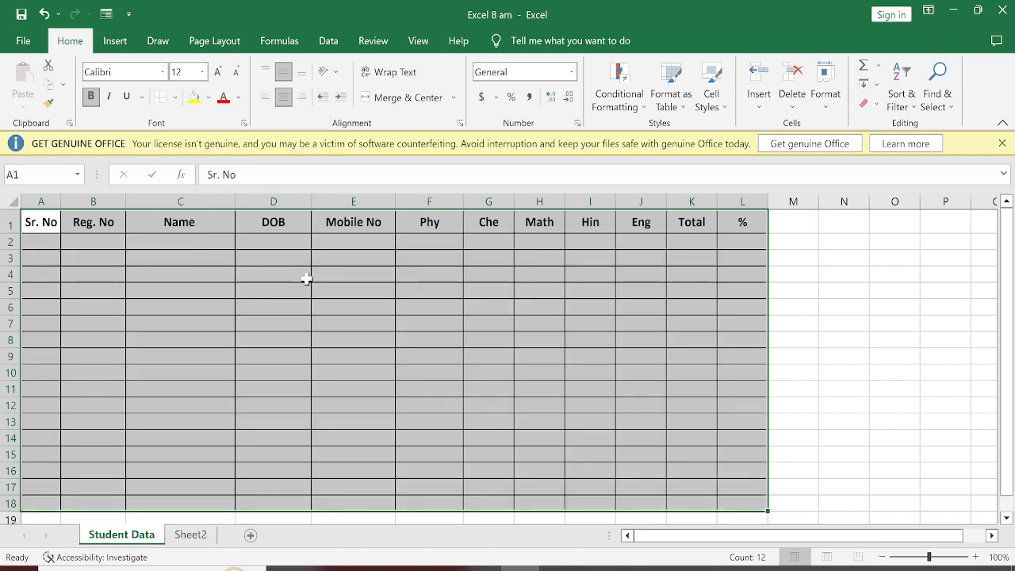
left_click(237, 287)
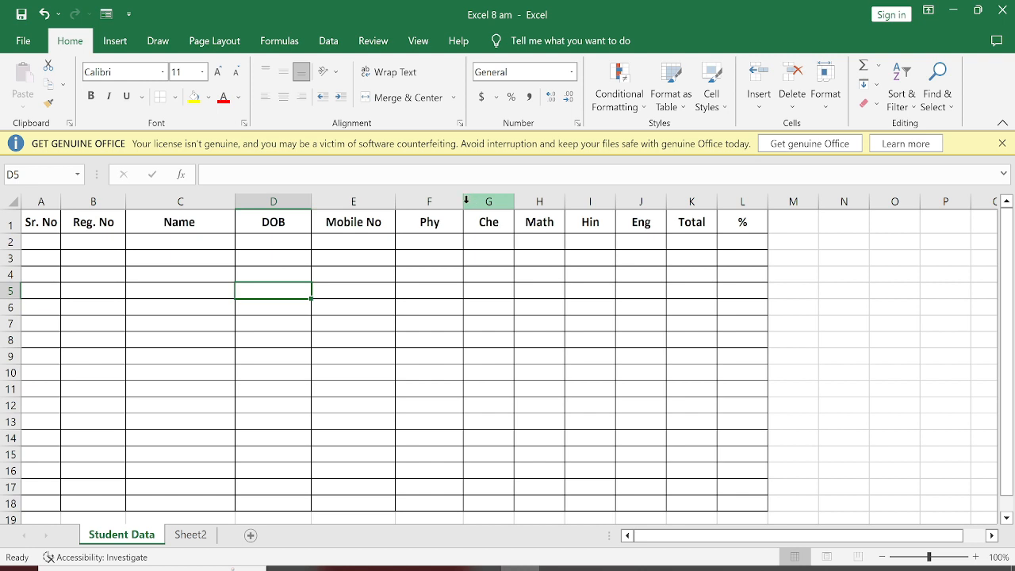
Step: Widen the Phy and Math columns and narrow the Che column
left_click_drag(464, 202, 581, 207)
left_click(575, 204)
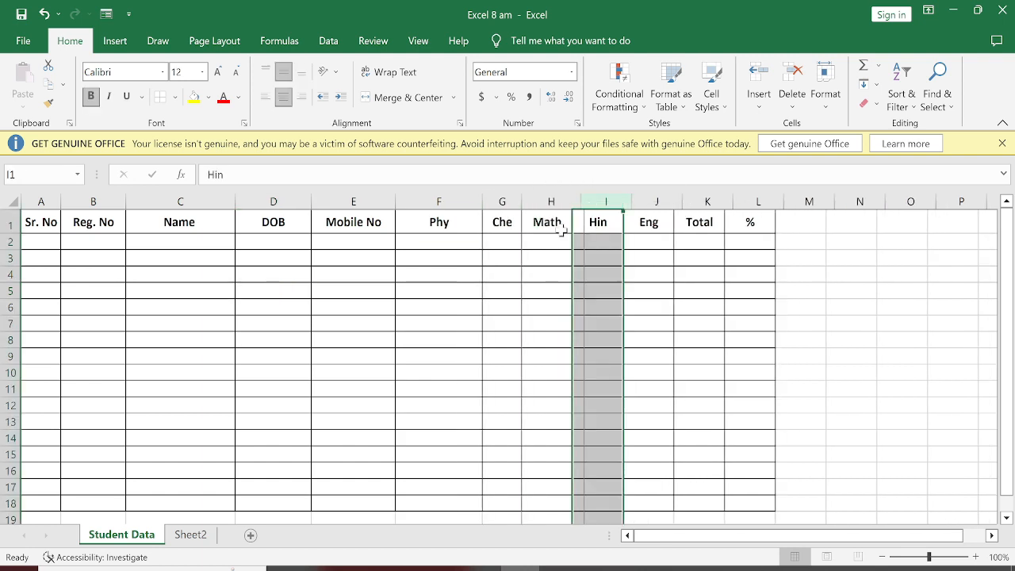
left_click(519, 256)
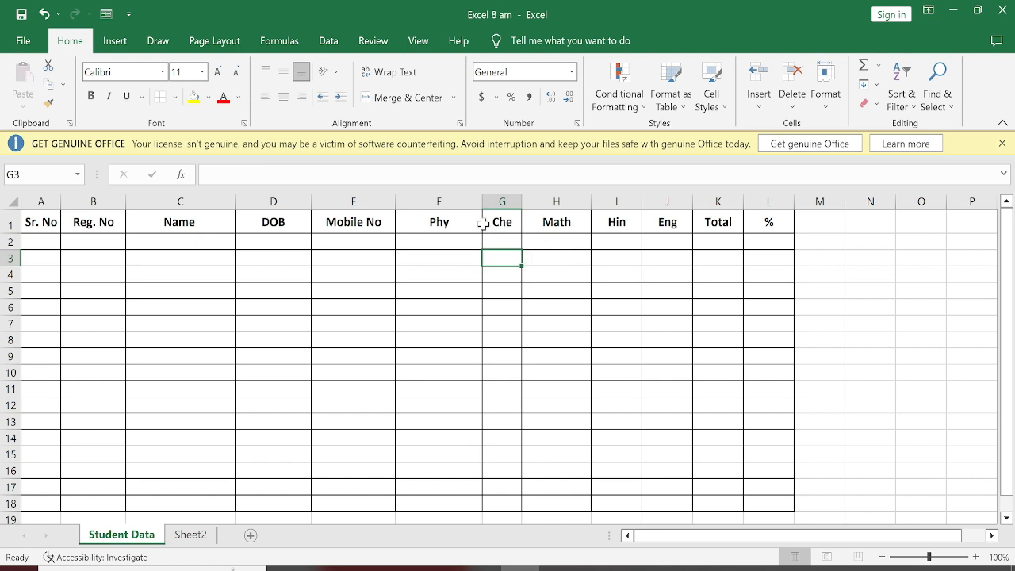
Step: Select the headings Phy through % (F1:L1) and apply the sheet's default column width
left_click_drag(446, 226, 775, 223)
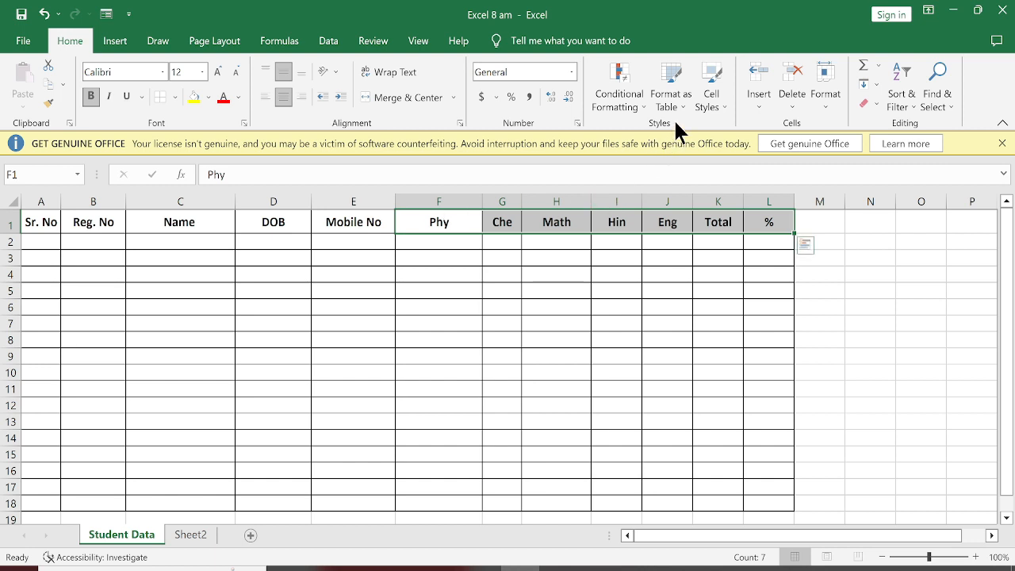
left_click(824, 94)
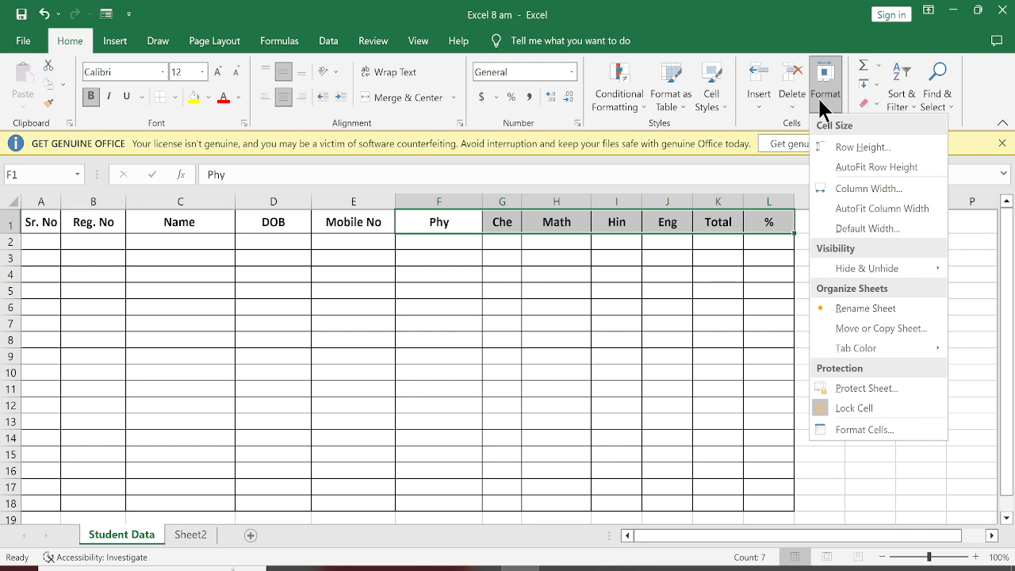
left_click(868, 229)
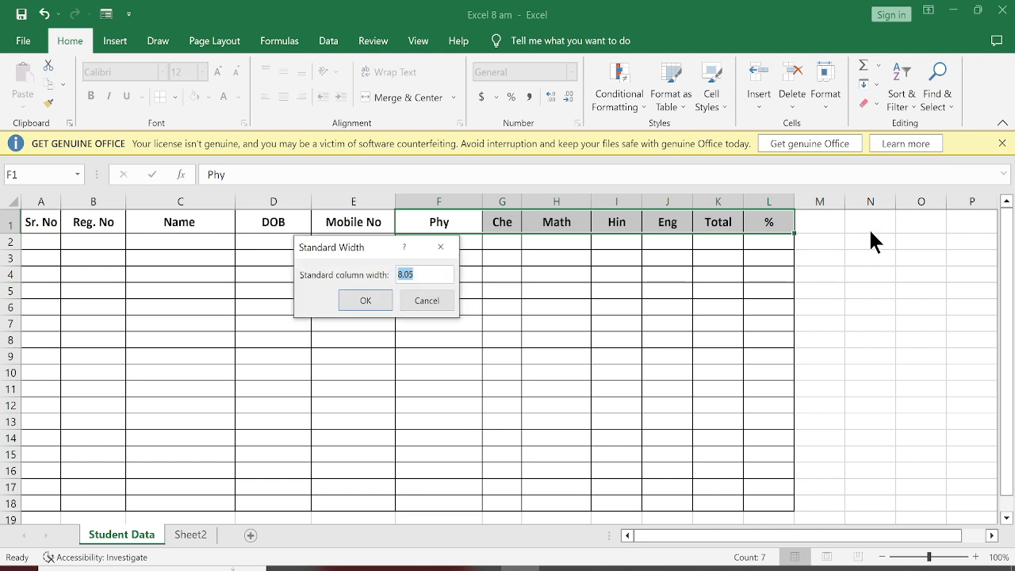
key("Return")
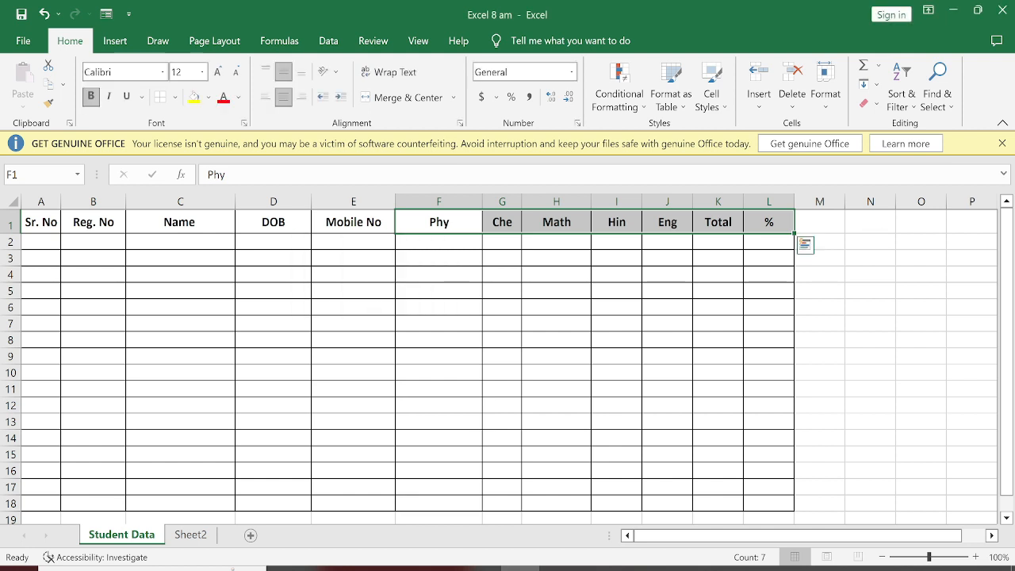
Step: Set the width of the Phy through % columns (F to L) to 8
left_click(825, 89)
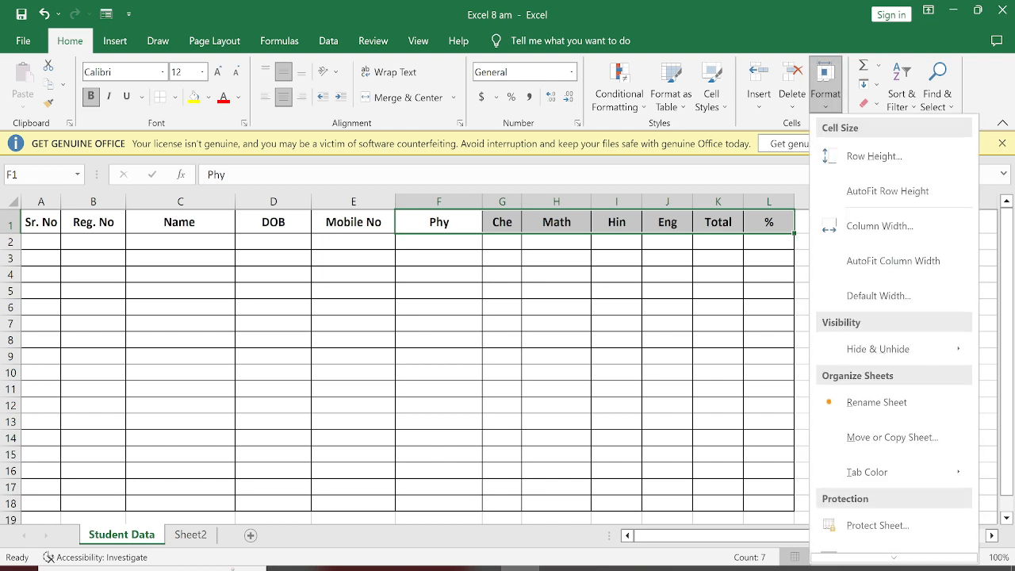
left_click(869, 227)
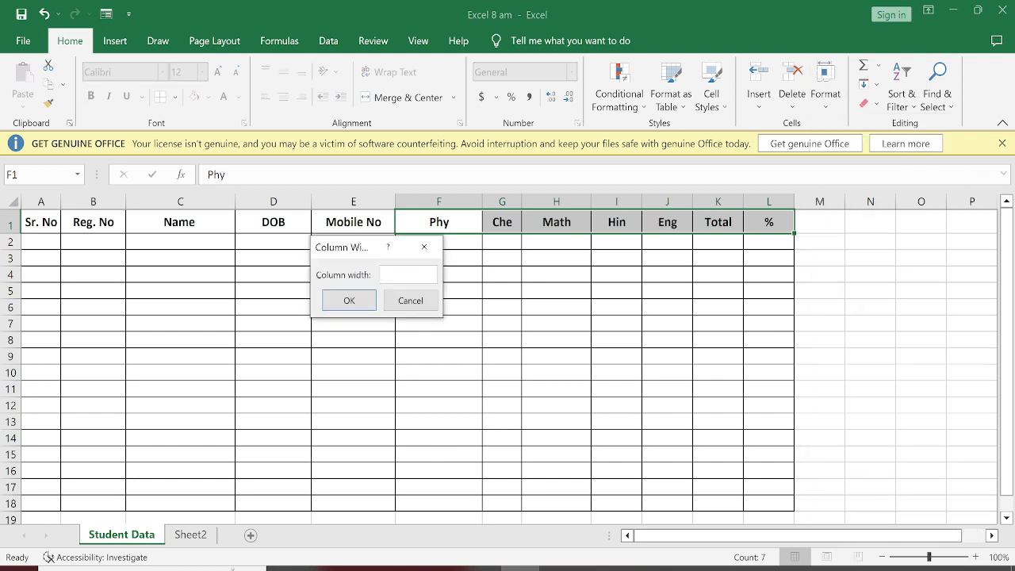
left_click(401, 273)
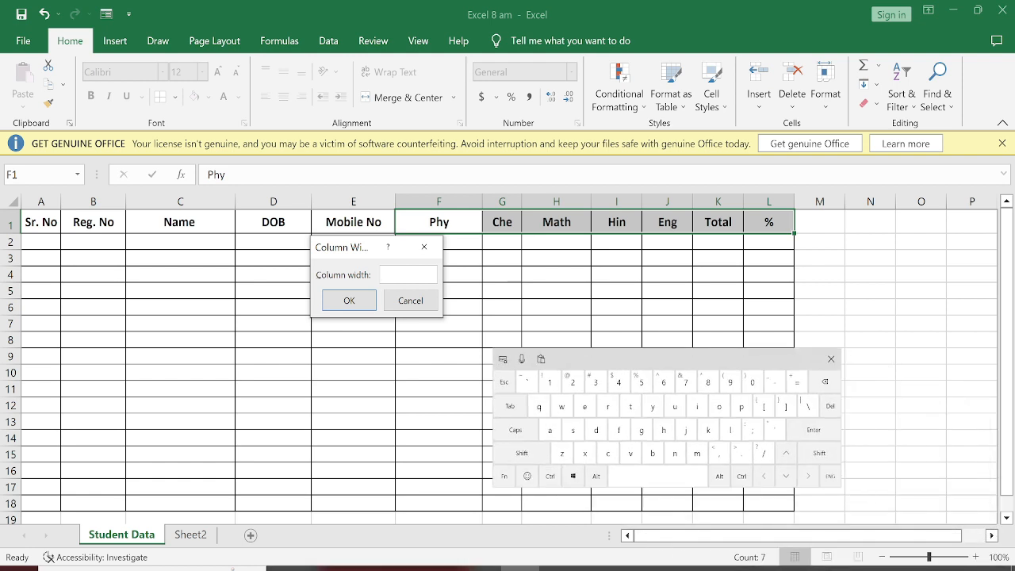
left_click(708, 383)
left_click(349, 300)
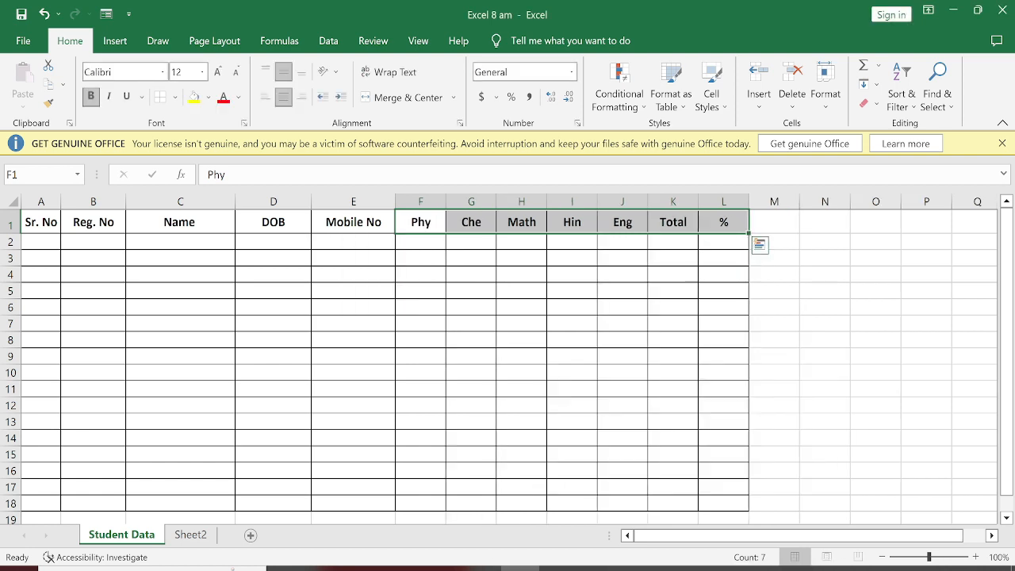
left_click(825, 307)
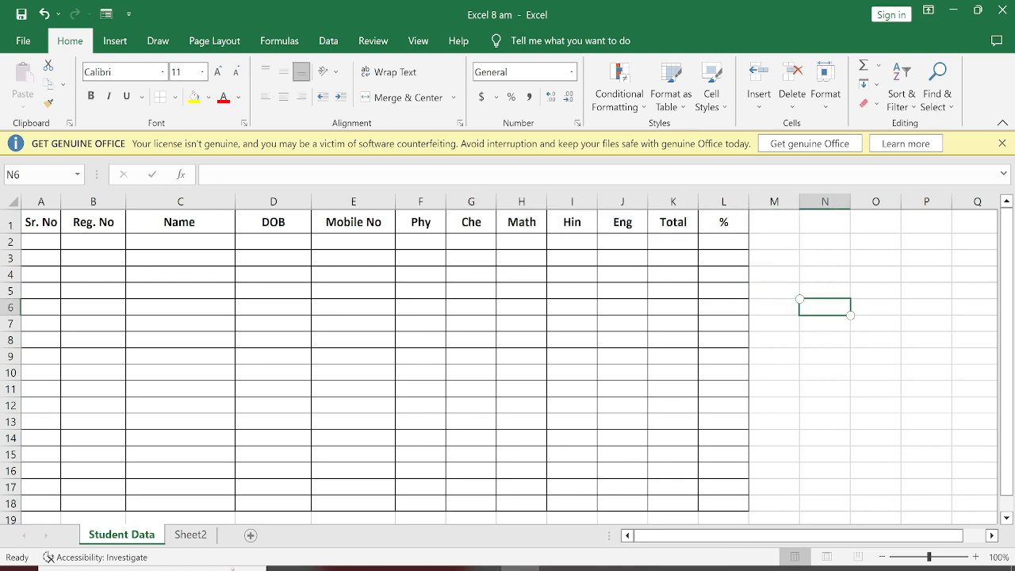
scroll(498, 366, "down", 3)
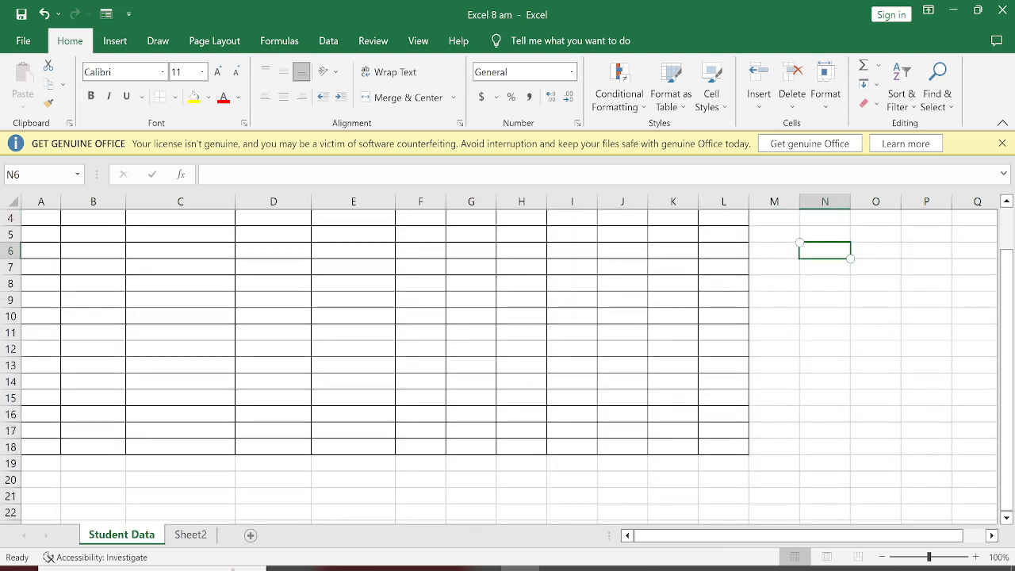
scroll(499, 366, "up", 3)
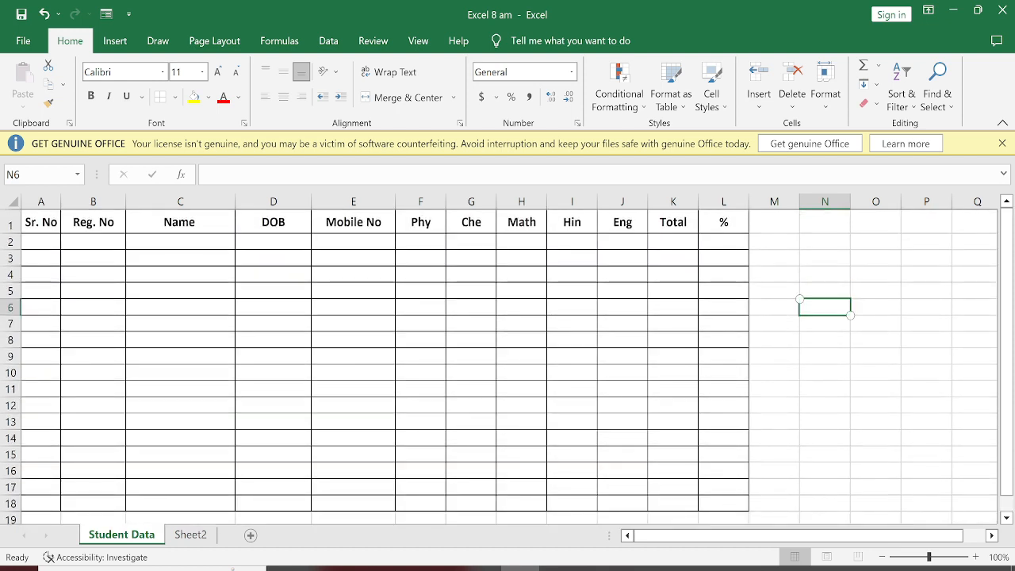
left_click(42, 242)
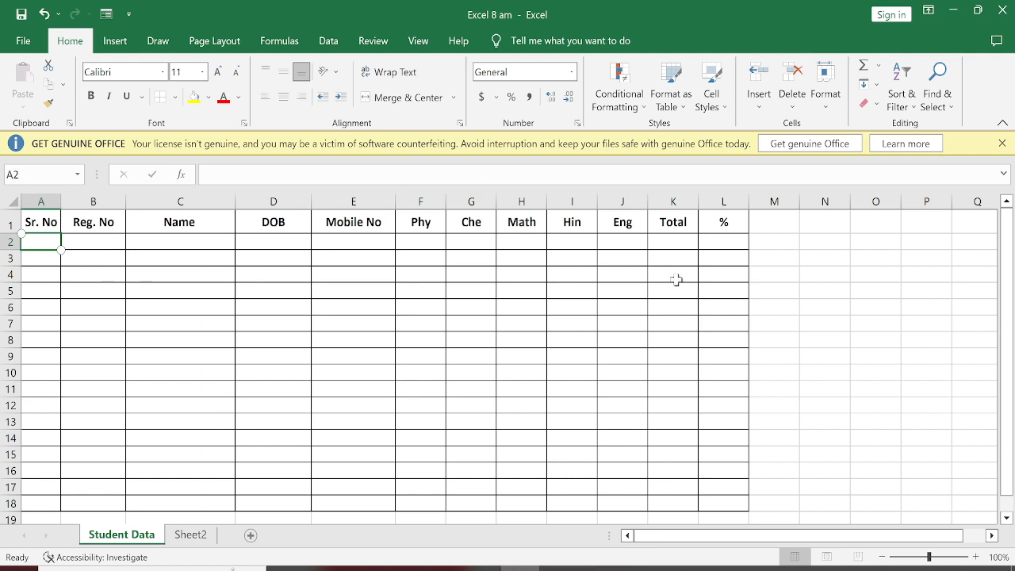
Step: Enter the starting values 2 and 4 in cells N3 and N4 beside the table
left_click(811, 262)
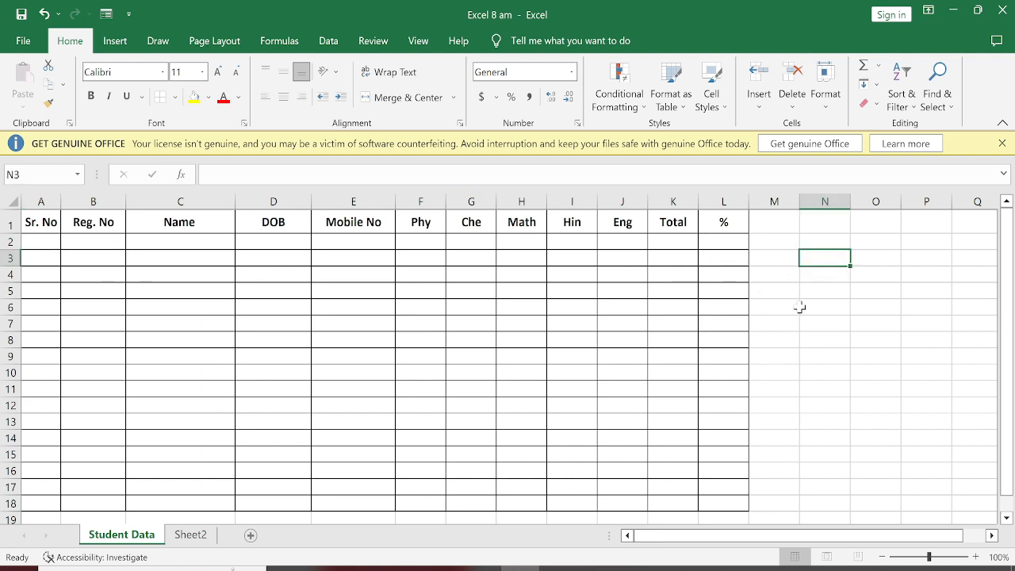
type("2")
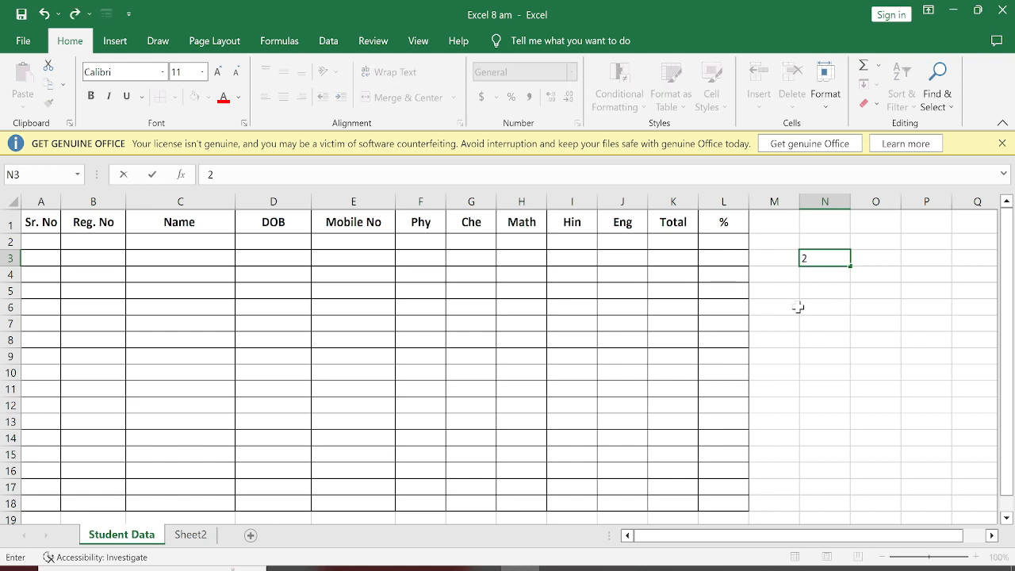
key("Return")
type("4")
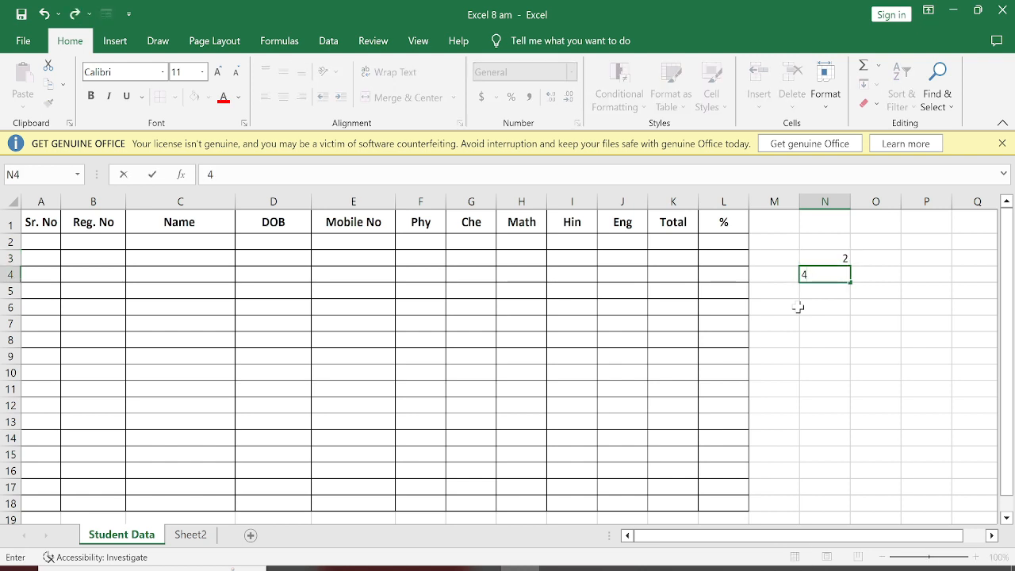
key("Return")
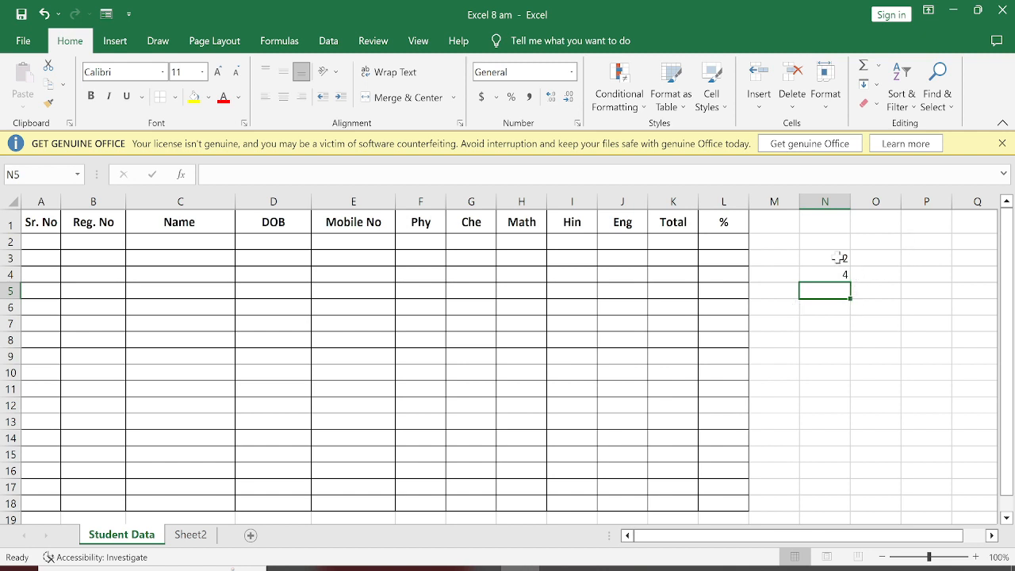
Step: Extend the N3:N4 number series down to N13 by AutoFill, and clear the extra value in N13
left_click_drag(839, 258, 841, 274)
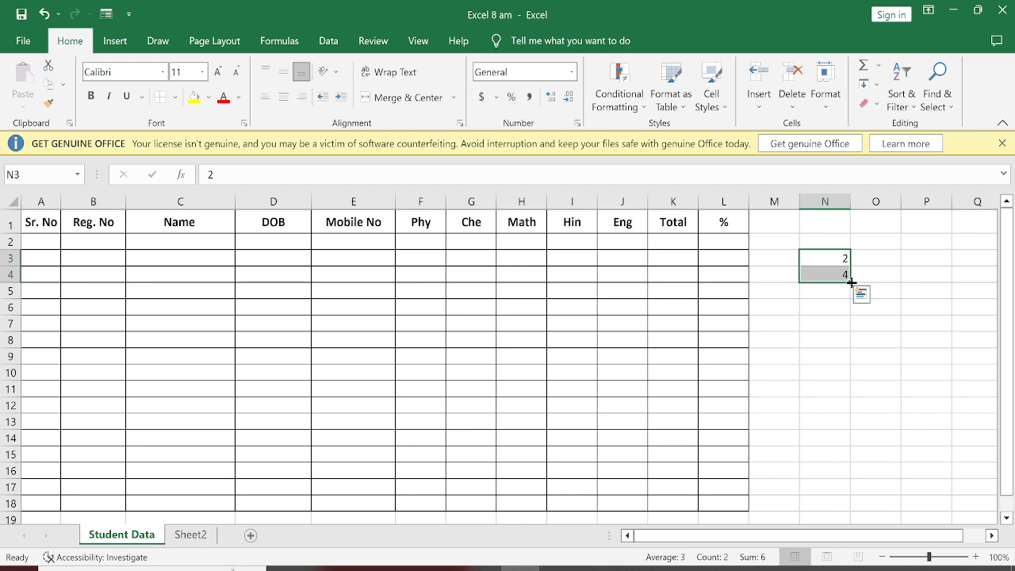
left_click_drag(851, 282, 838, 428)
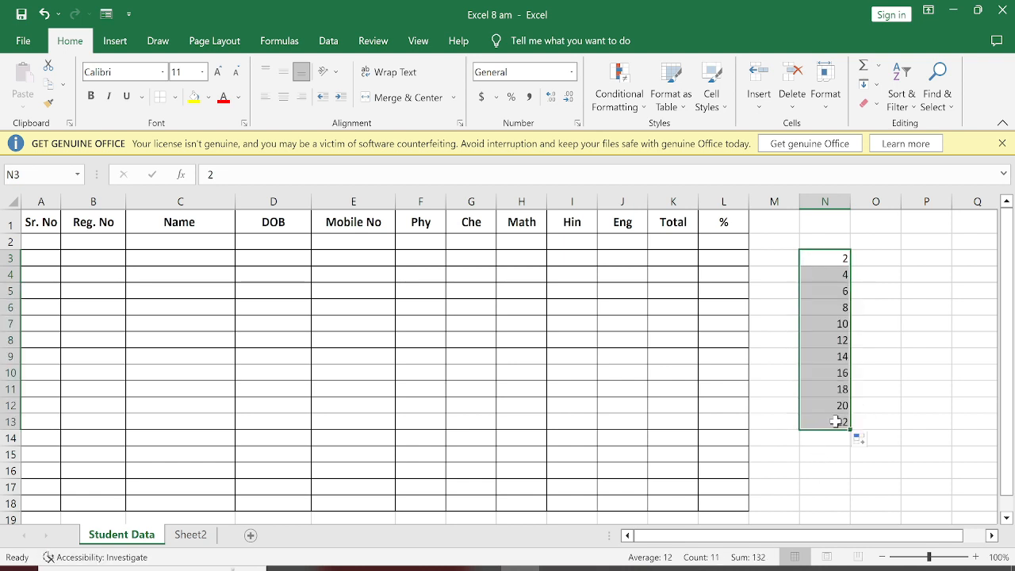
left_click(836, 421)
key("Delete")
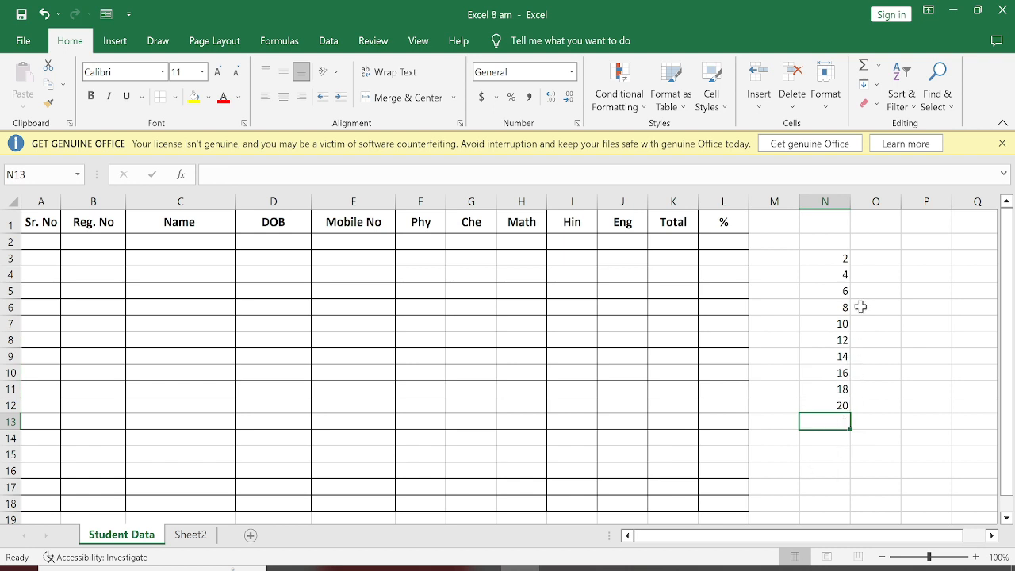
Step: Enter 30 and 27 in O3 and O4 and extend the descending series down to O12 by AutoFill
left_click(899, 257)
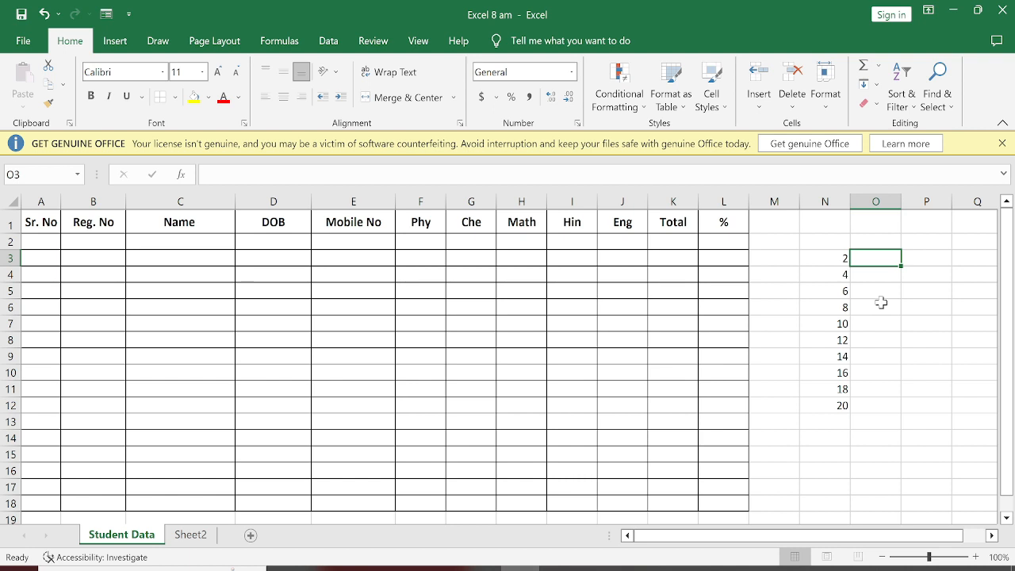
type("30")
key("Return")
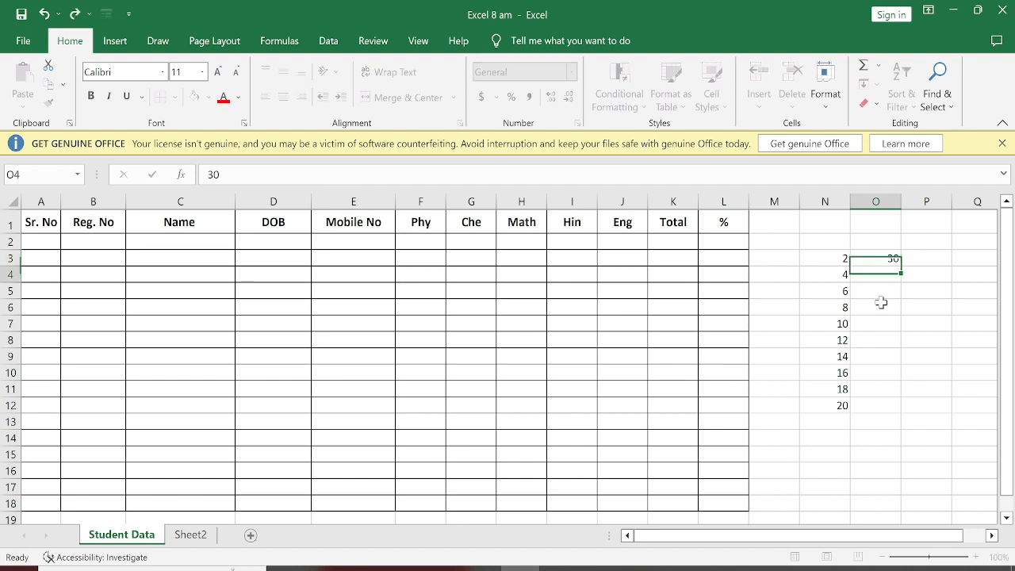
type("27")
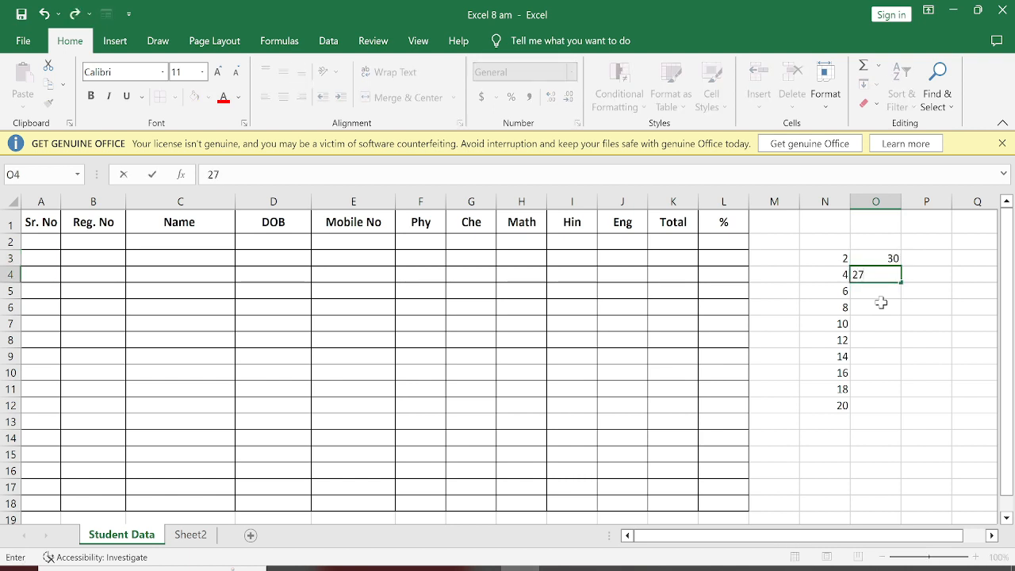
key("Return")
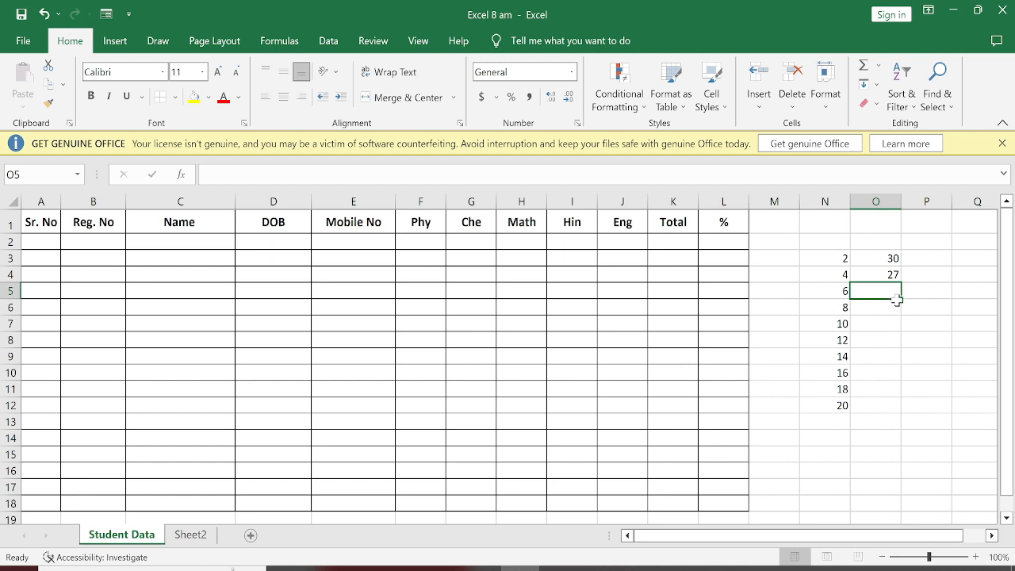
left_click_drag(886, 252, 889, 272)
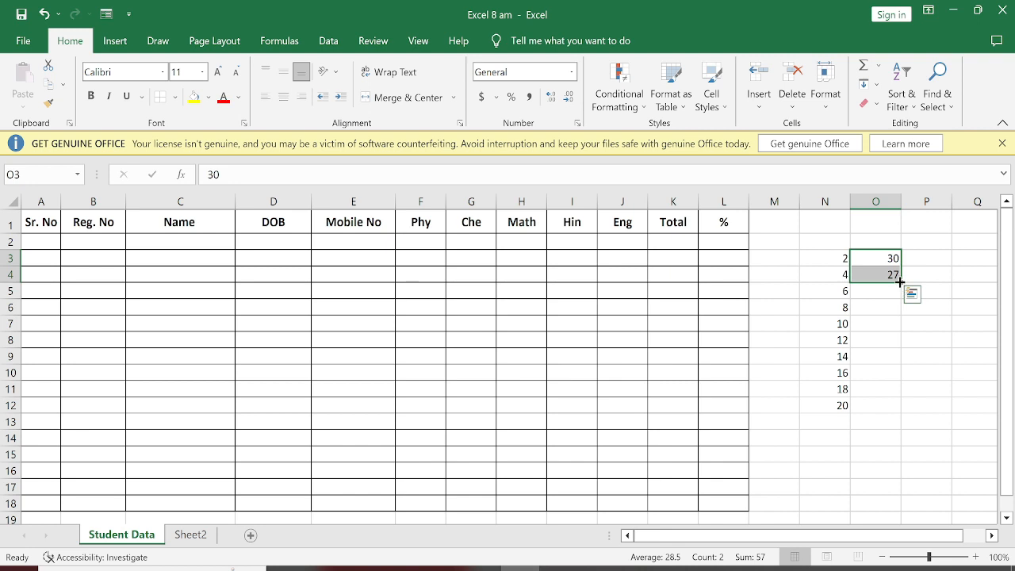
left_click_drag(899, 281, 897, 409)
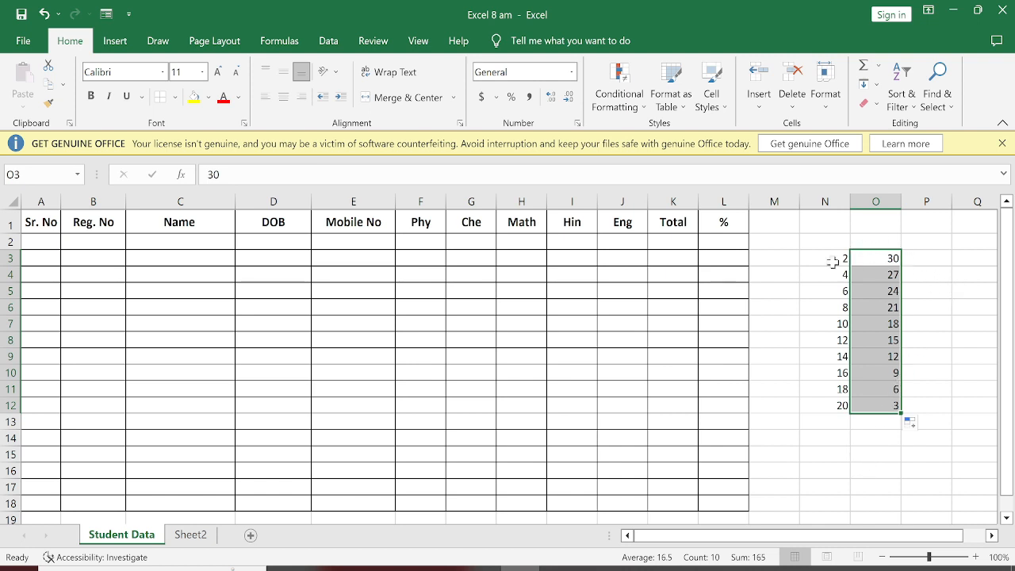
Step: Clear both sample number series from the range N3:O13
left_click_drag(833, 262, 882, 418)
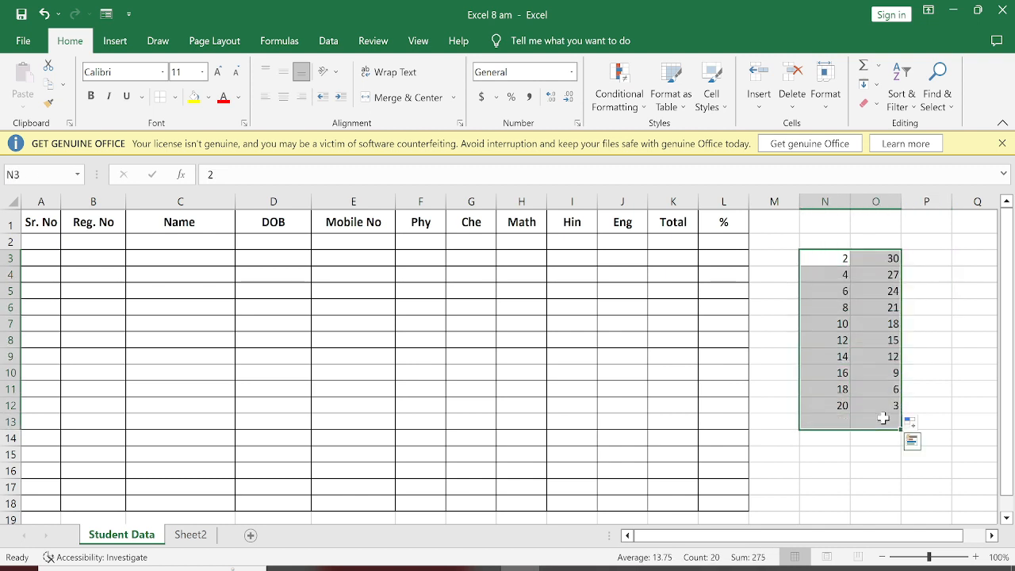
key("Delete")
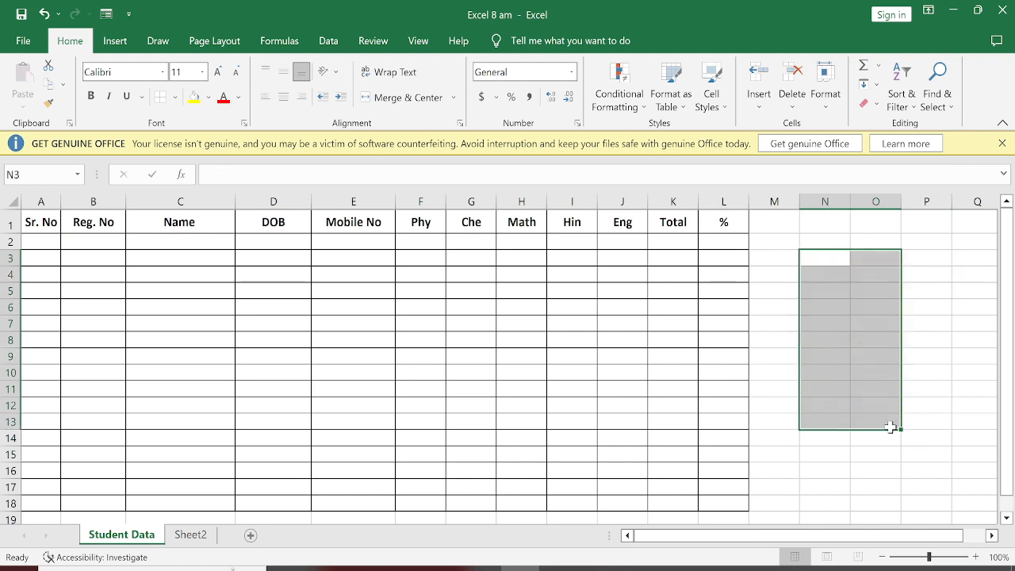
left_click(880, 466)
Step: Enter Jan in O3 and fill the month names down to Oct in O12 by AutoFill
left_click(851, 261)
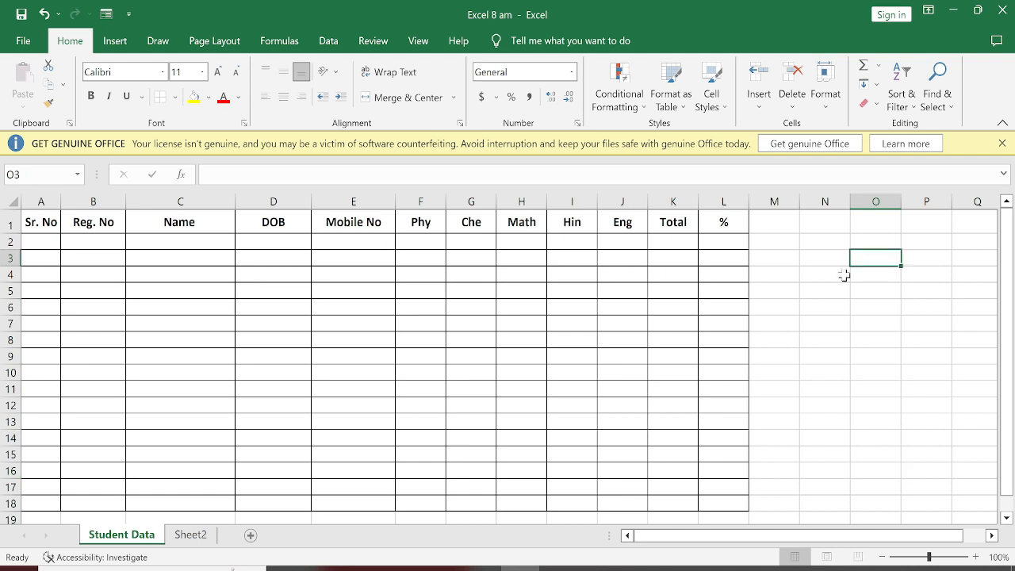
type("Jan")
key("Return")
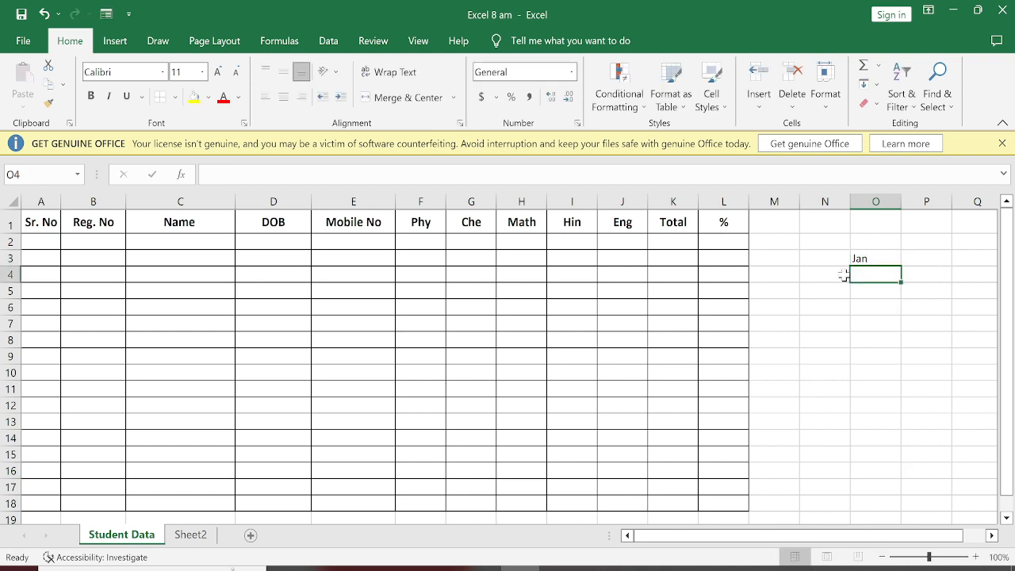
left_click(863, 306)
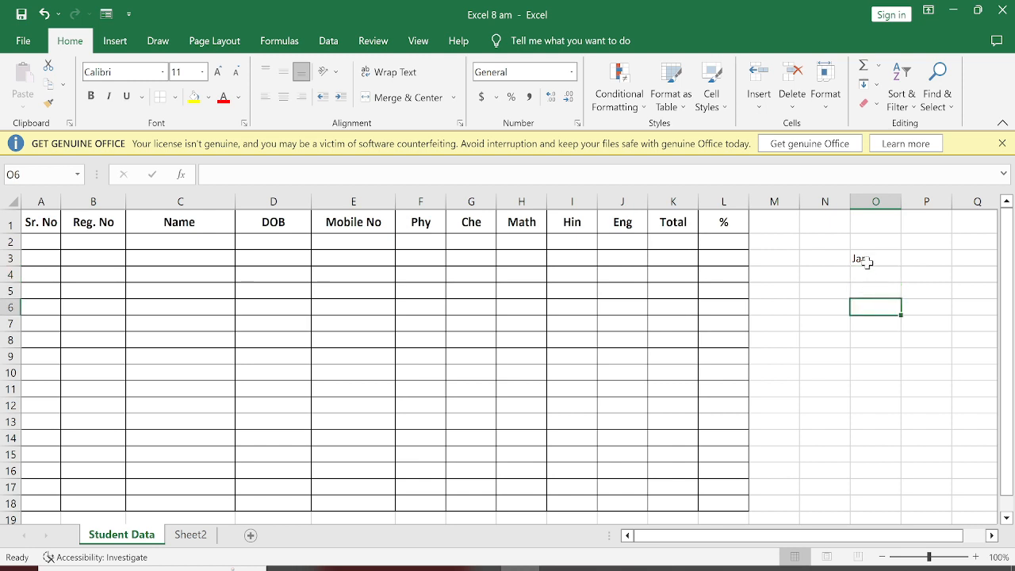
left_click(865, 262)
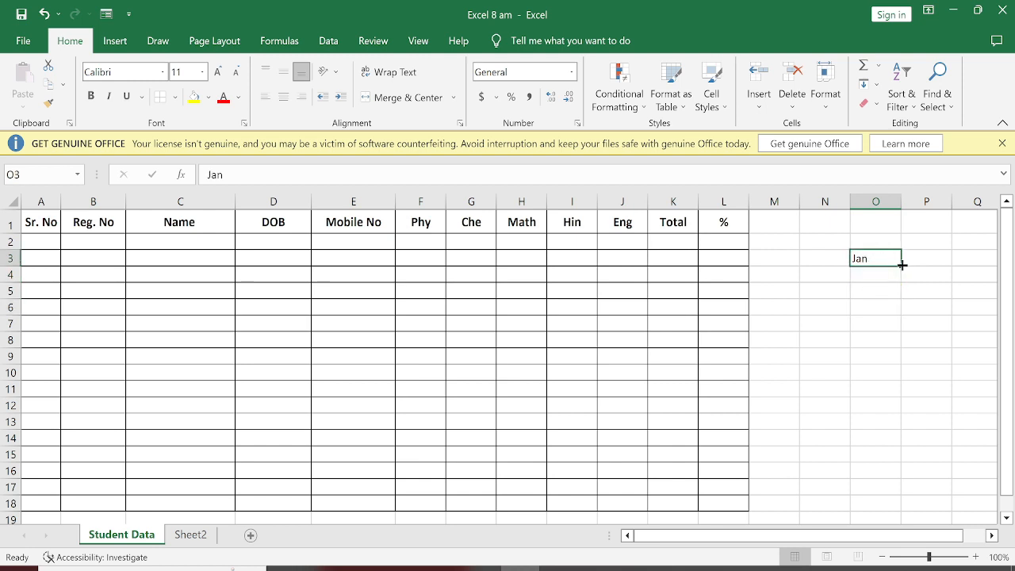
left_click_drag(901, 265, 897, 397)
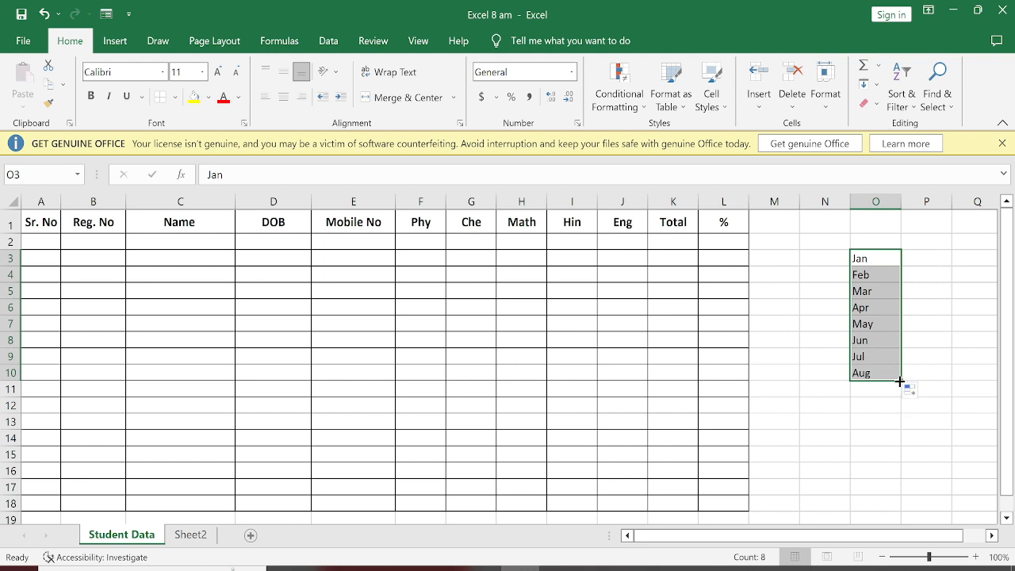
left_click_drag(901, 381, 896, 411)
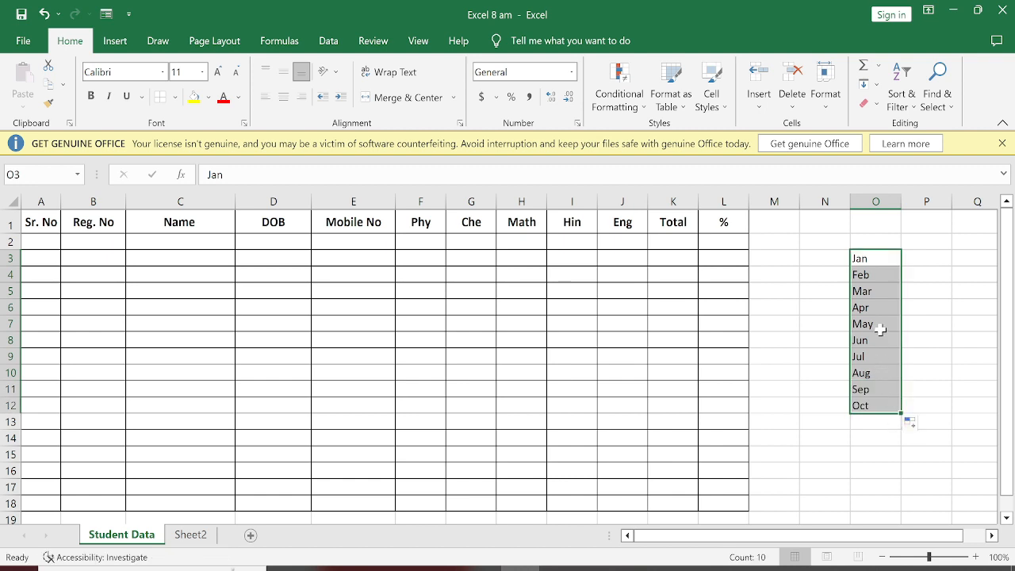
Step: Clear the month names from O3:O12, enter sun in O3 and fill the day names down to O10 by AutoFill
key("Delete")
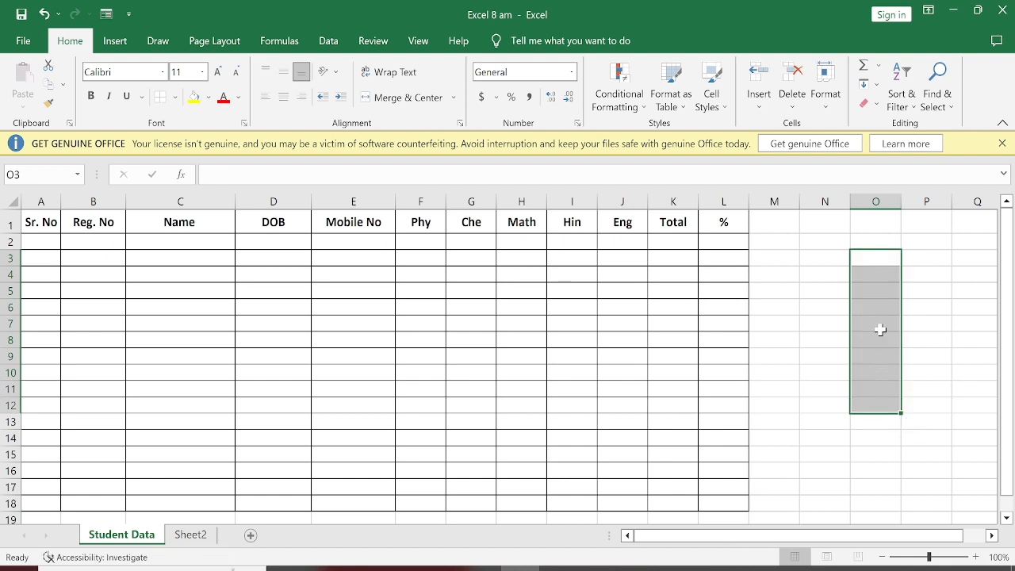
type("sun")
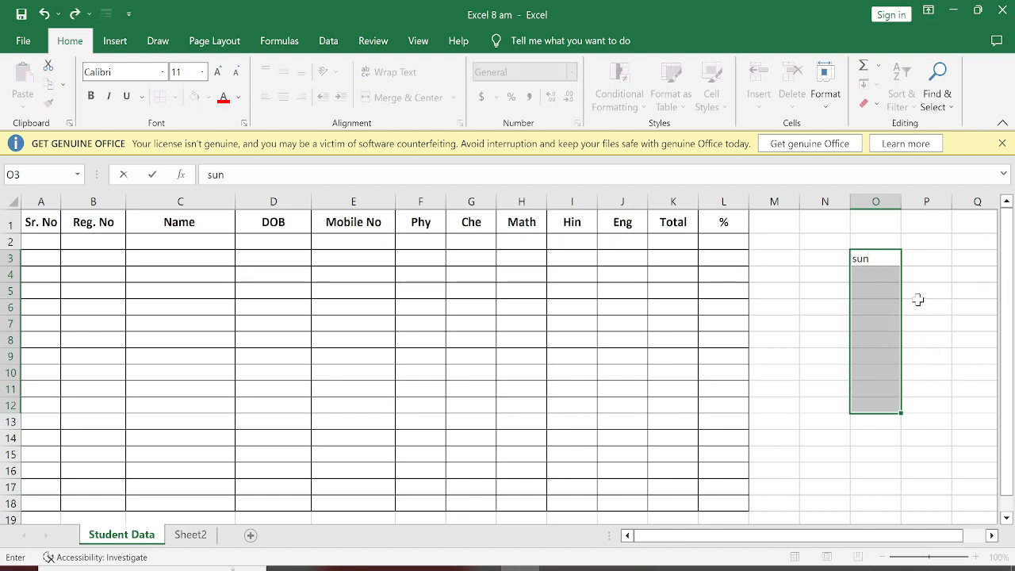
left_click(868, 292)
left_click(873, 256)
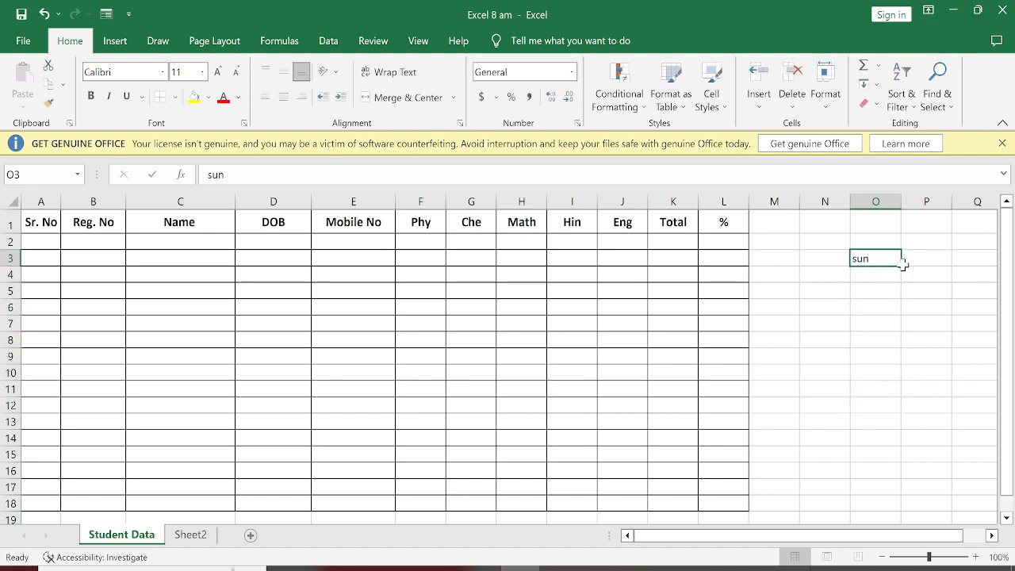
left_click_drag(901, 267, 891, 375)
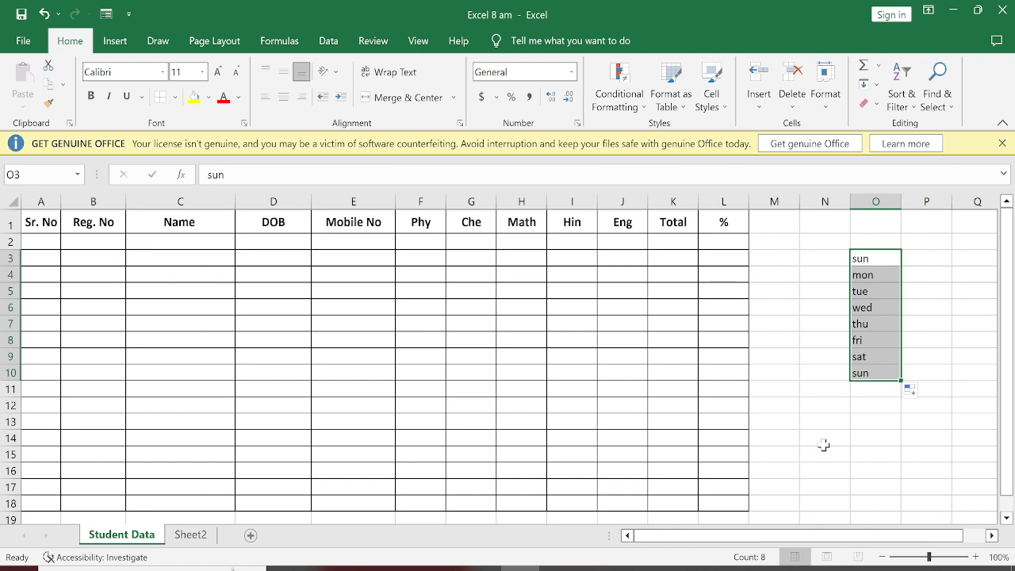
Step: Clear the sample day series by emptying the range N2:P12
left_click(875, 405)
left_click(875, 373)
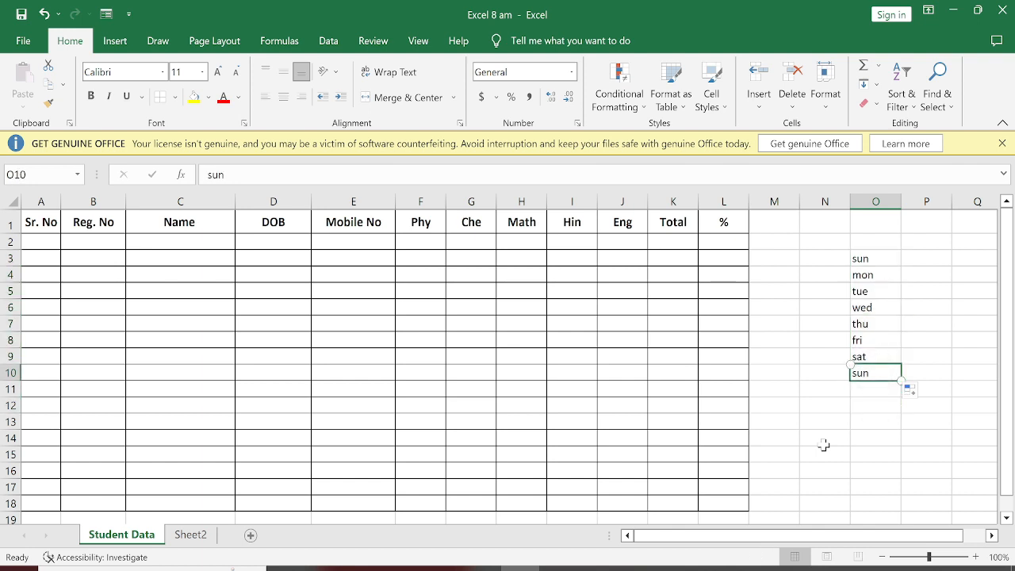
left_click(880, 256)
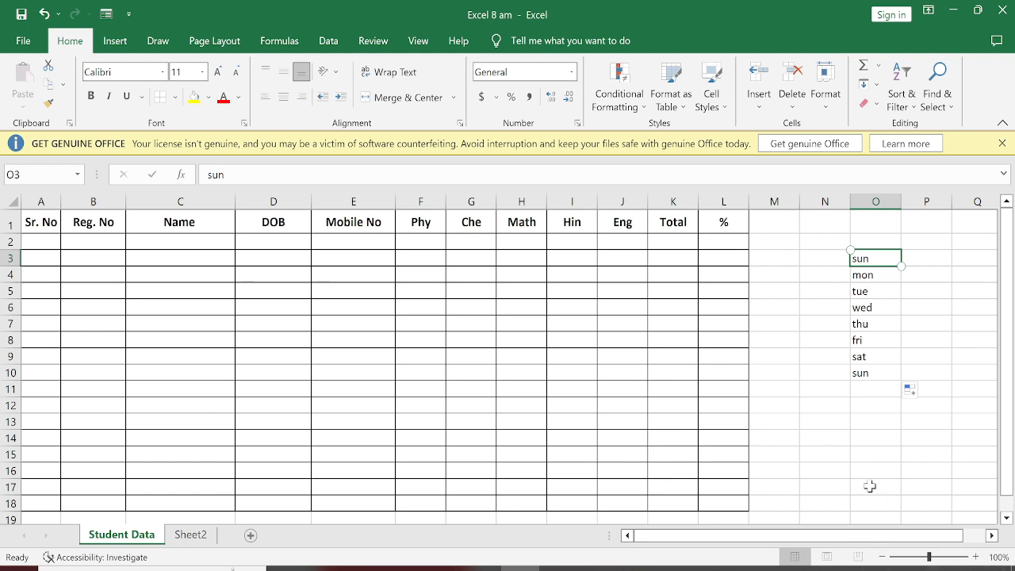
left_click_drag(813, 241, 906, 403)
key("Delete")
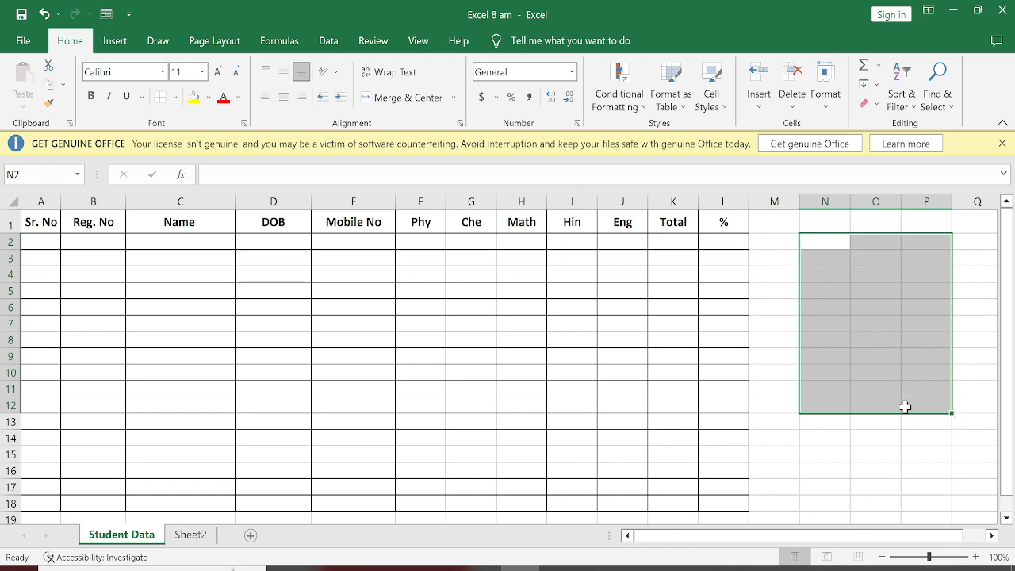
Step: Fill the Sr. No cells A2:A16 with 1 to 15 by AutoFill and centre them horizontally and vertically
left_click(38, 242)
type("1")
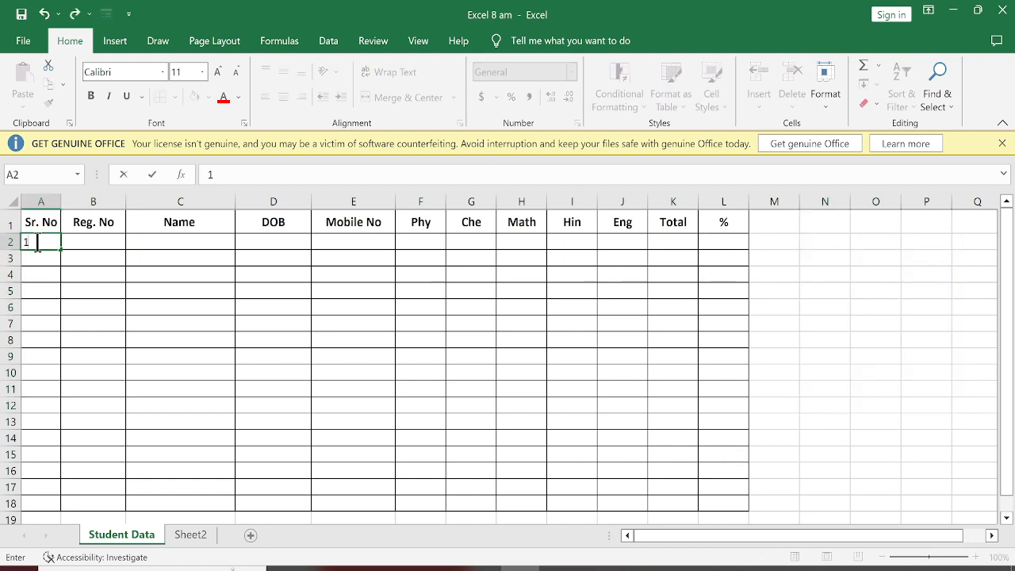
key("Return")
type("2")
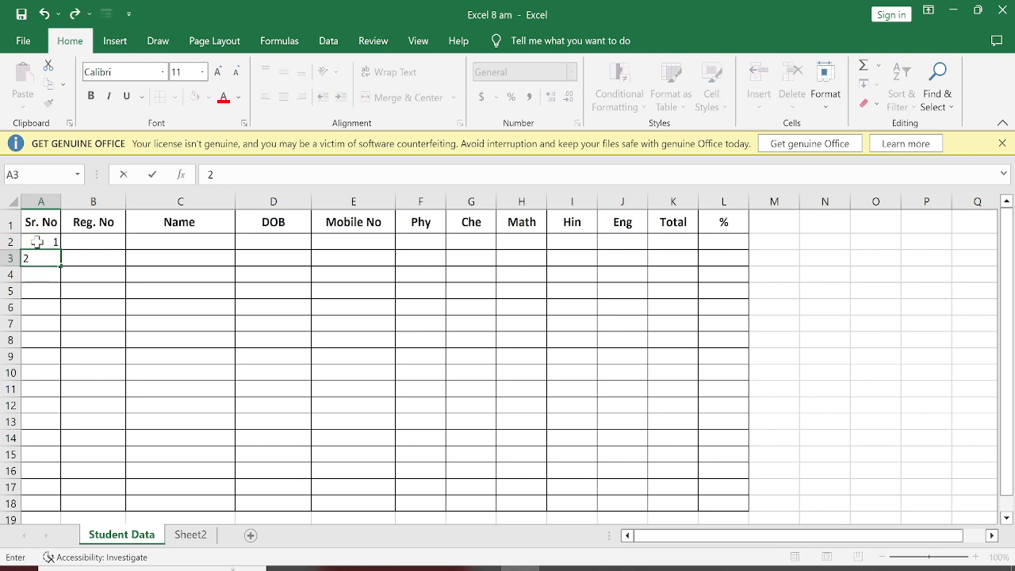
key("Return")
left_click_drag(36, 242, 46, 470)
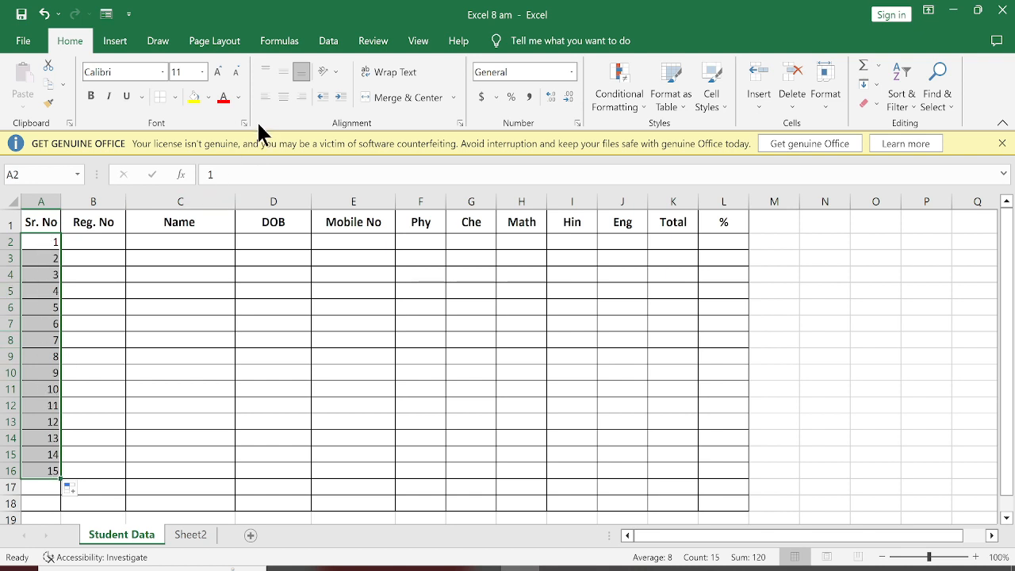
left_click(286, 93)
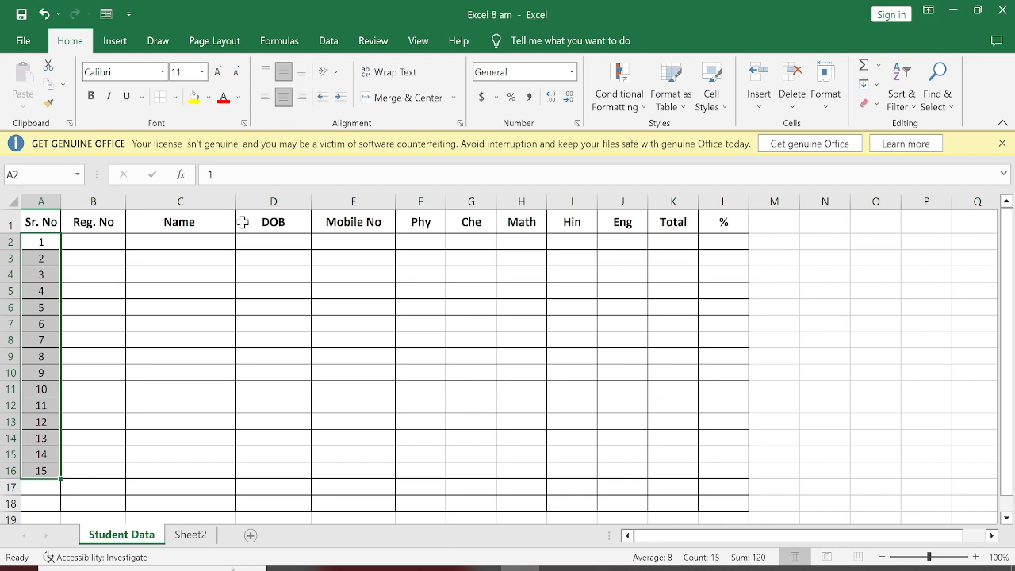
Step: Enter two consecutive registration numbers in B2 and B3, extend them down to B16 by AutoFill and centre them horizontally and vertically
left_click(74, 245)
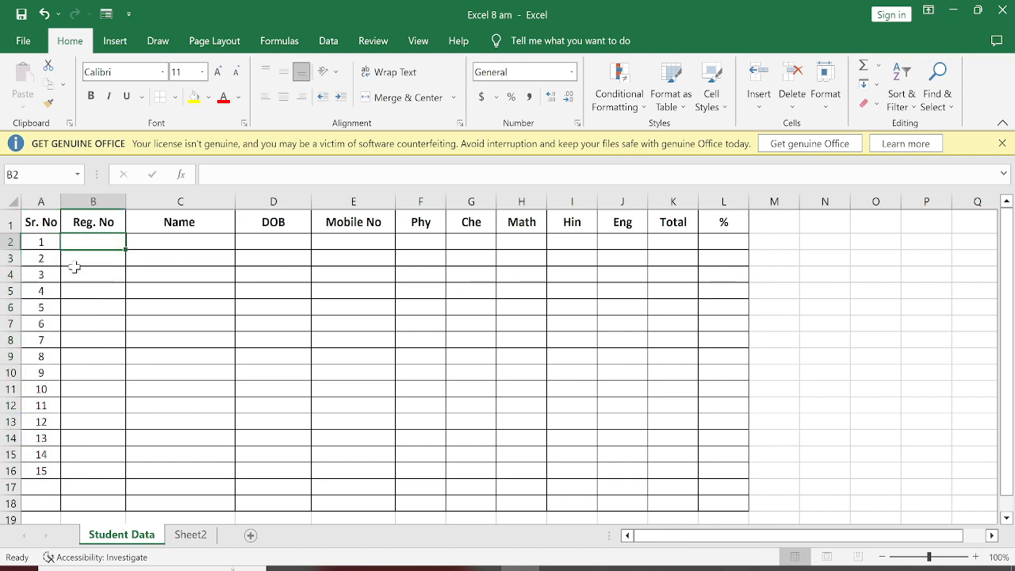
type("5612")
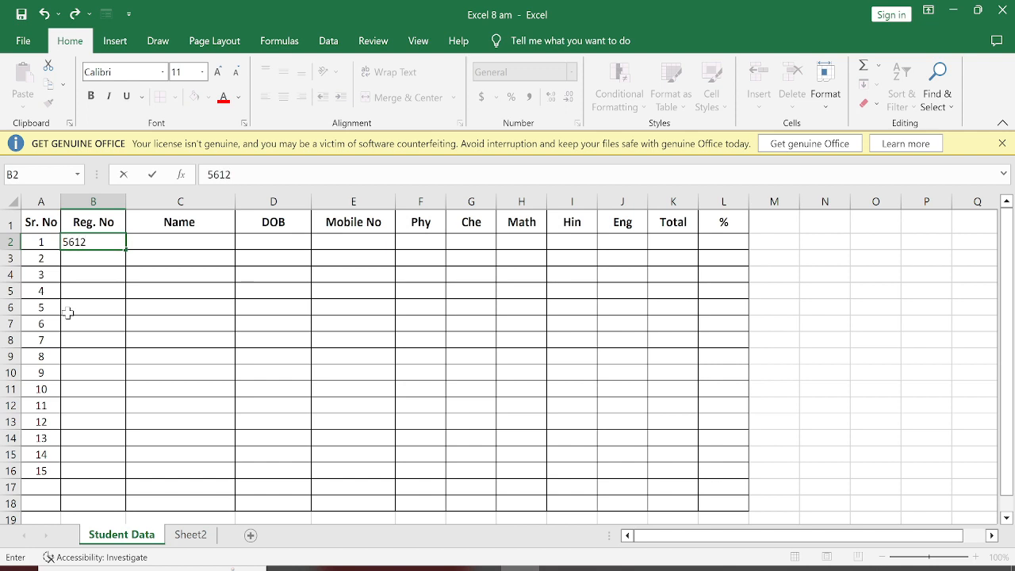
key("Return")
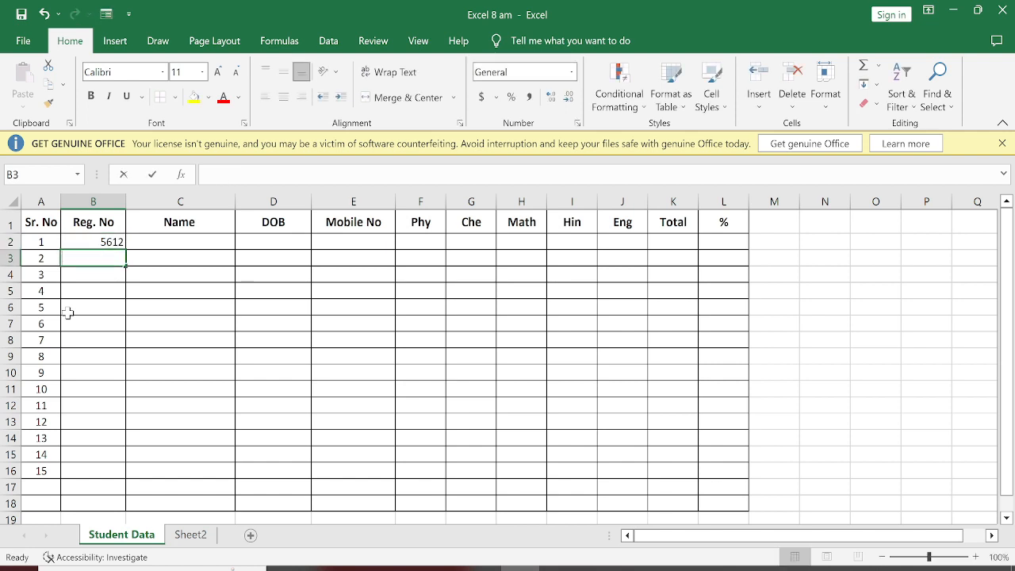
type("5613")
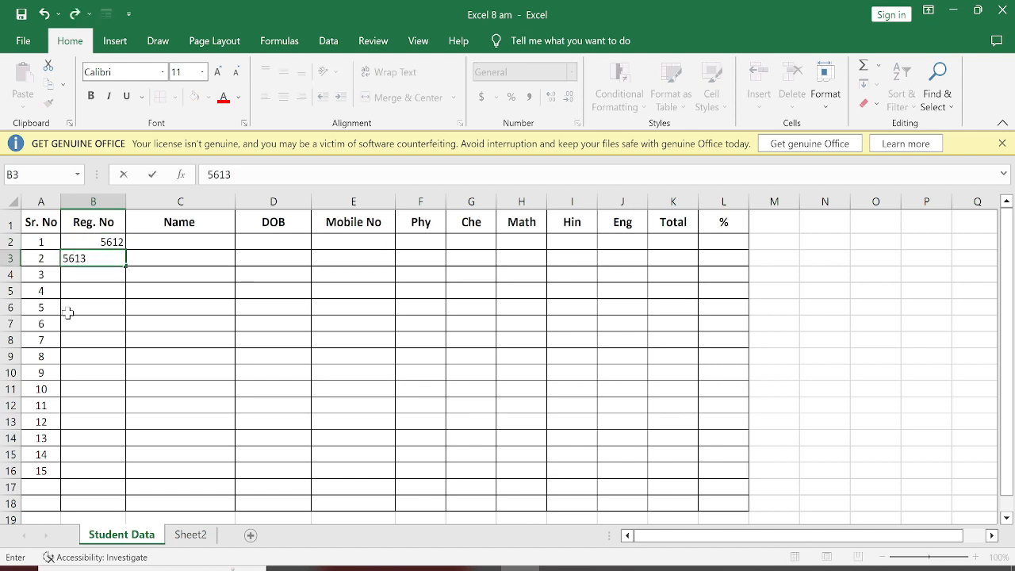
key("Return")
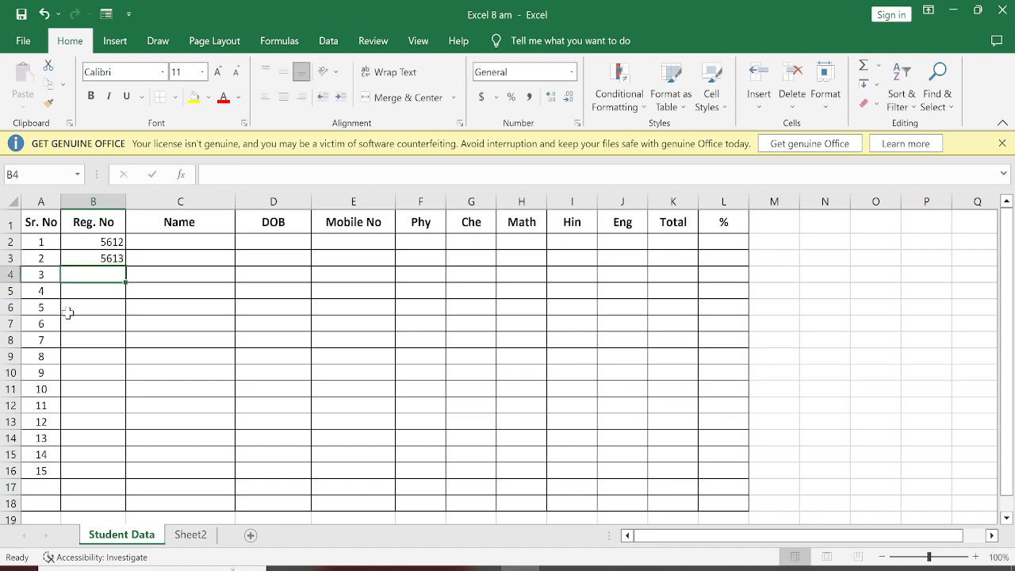
left_click_drag(81, 241, 82, 258)
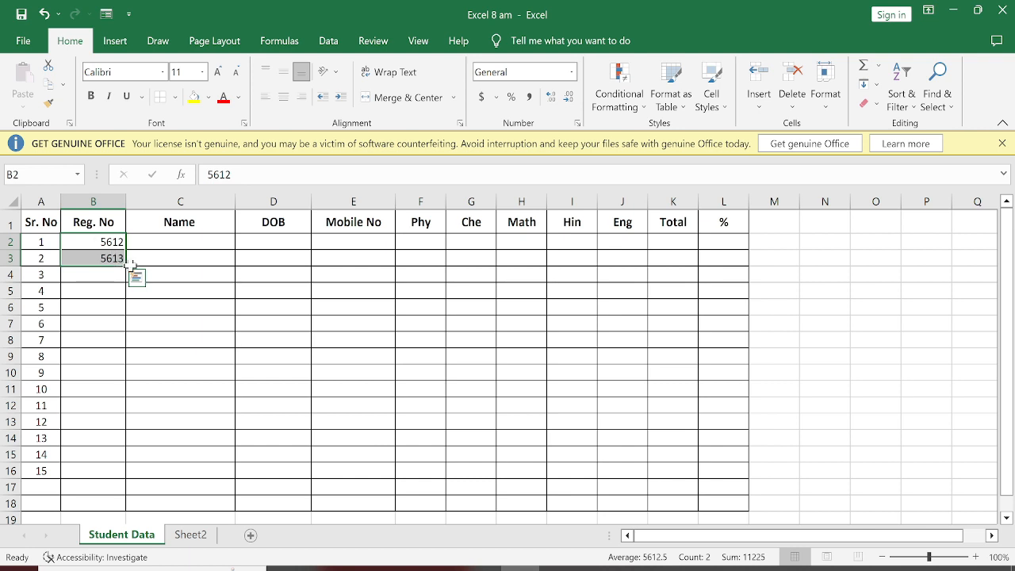
double_click(125, 266)
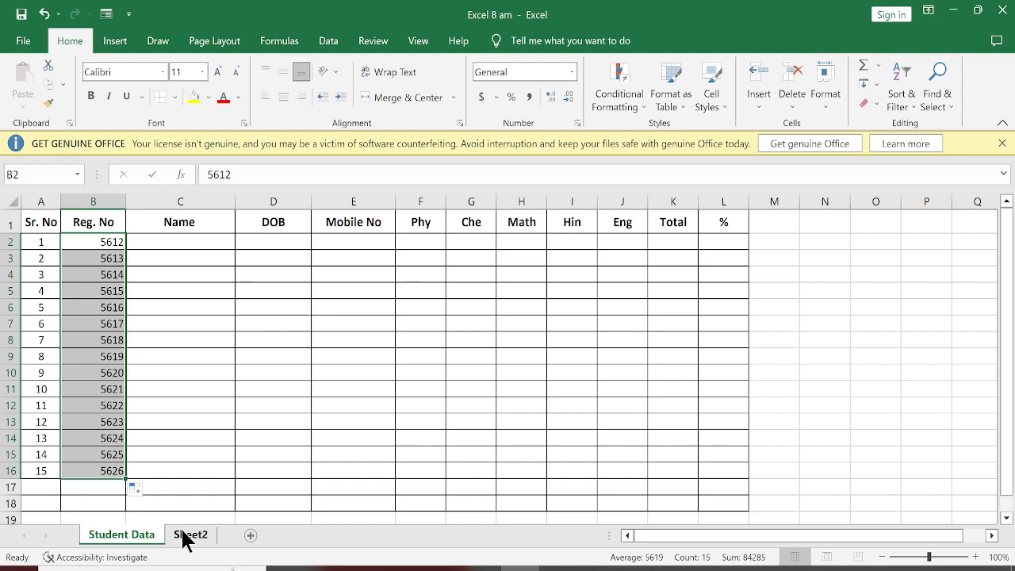
left_click(277, 104)
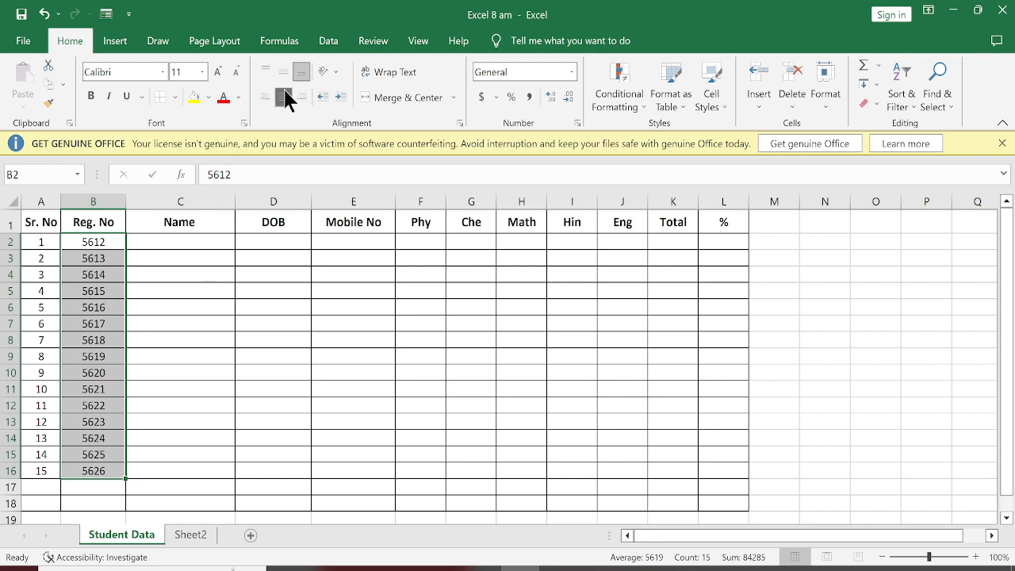
Step: Enter the full names of the first two students in C2 and C3
left_click(173, 242)
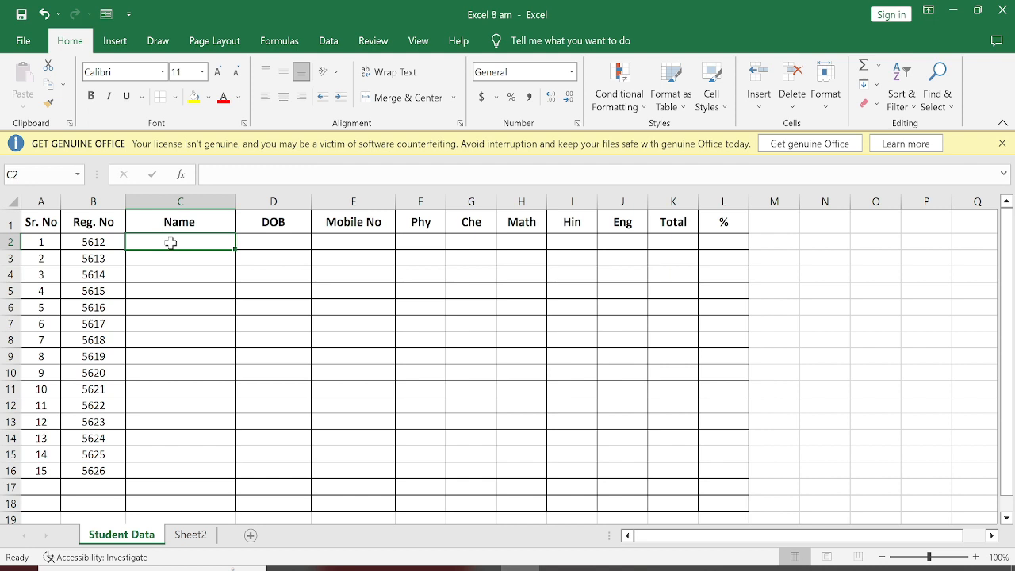
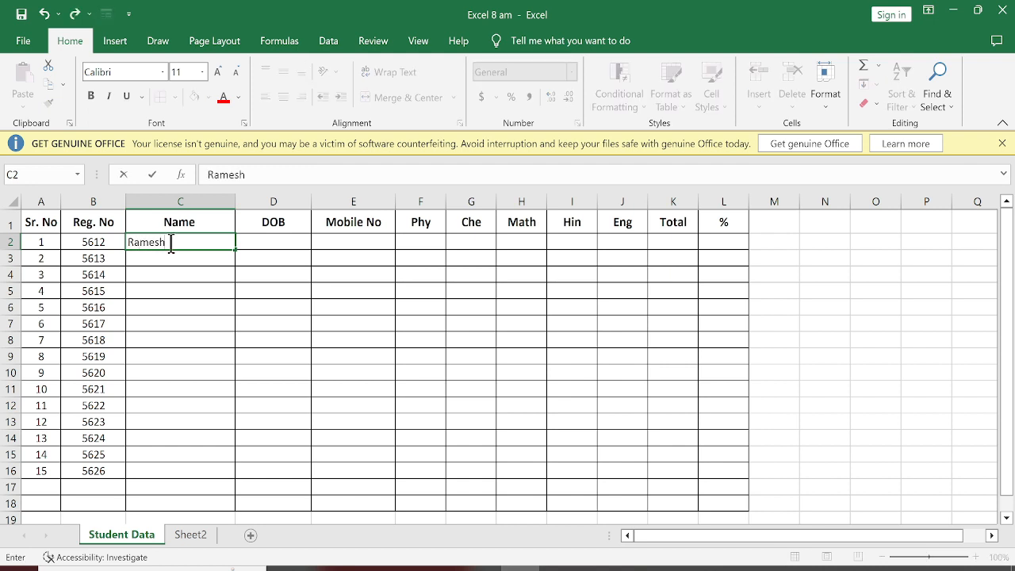
key("Return")
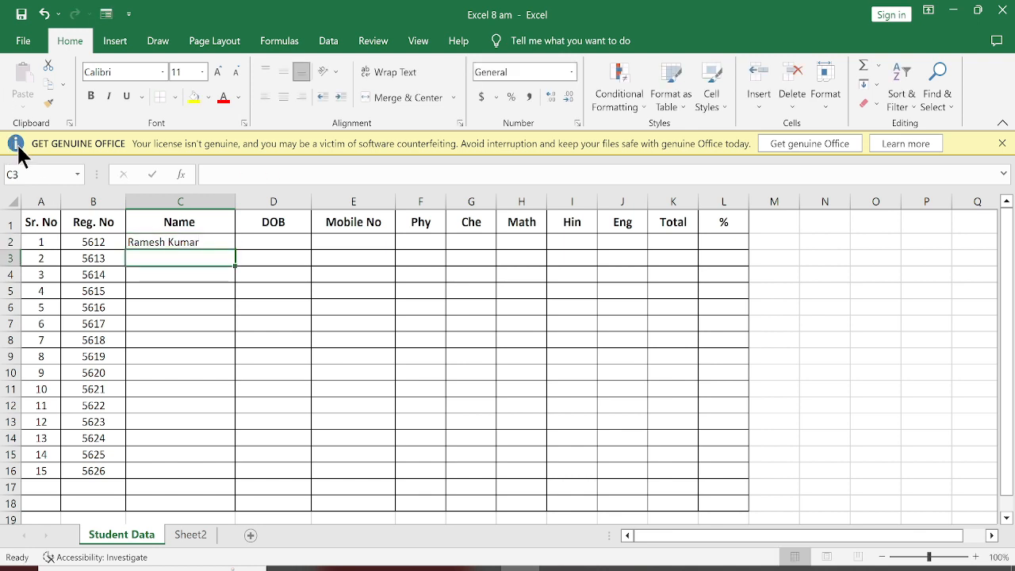
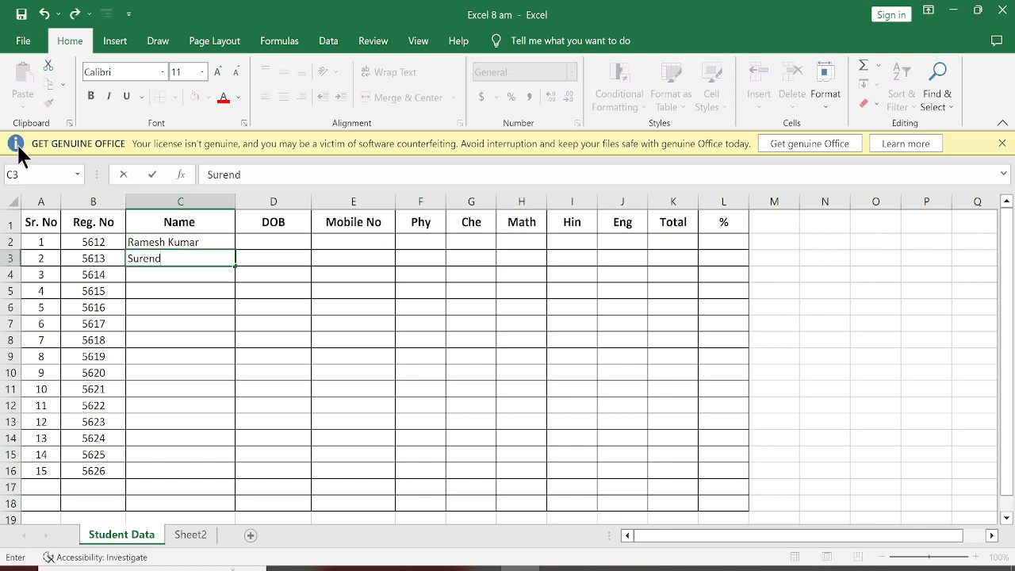
key("Return")
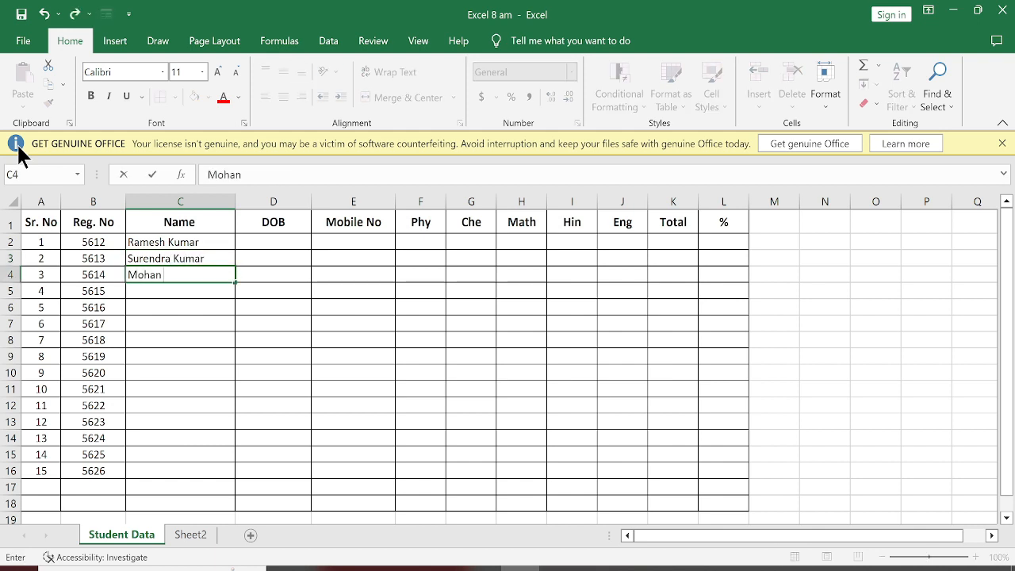
Step: Enter the full names of the third and fourth students in C4 and C5
key("Return")
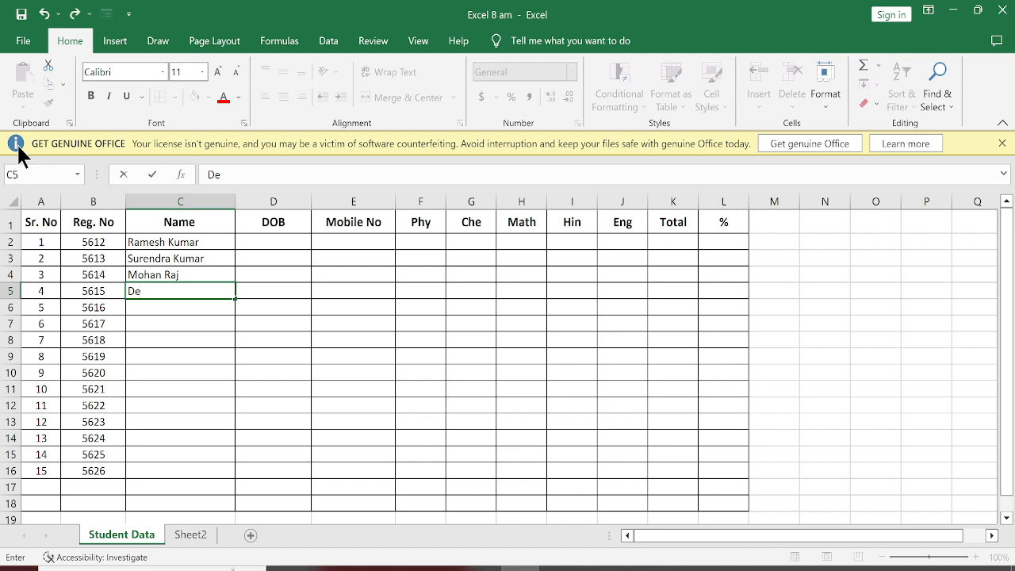
key("Return")
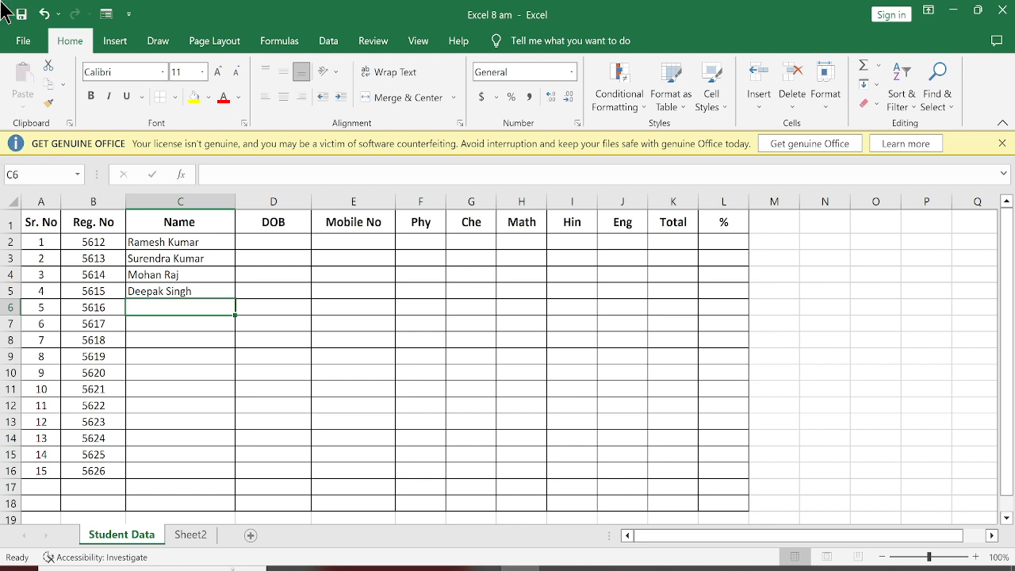
Step: Enter the dates of birth of the first two students in D2 and D3
left_click(257, 239)
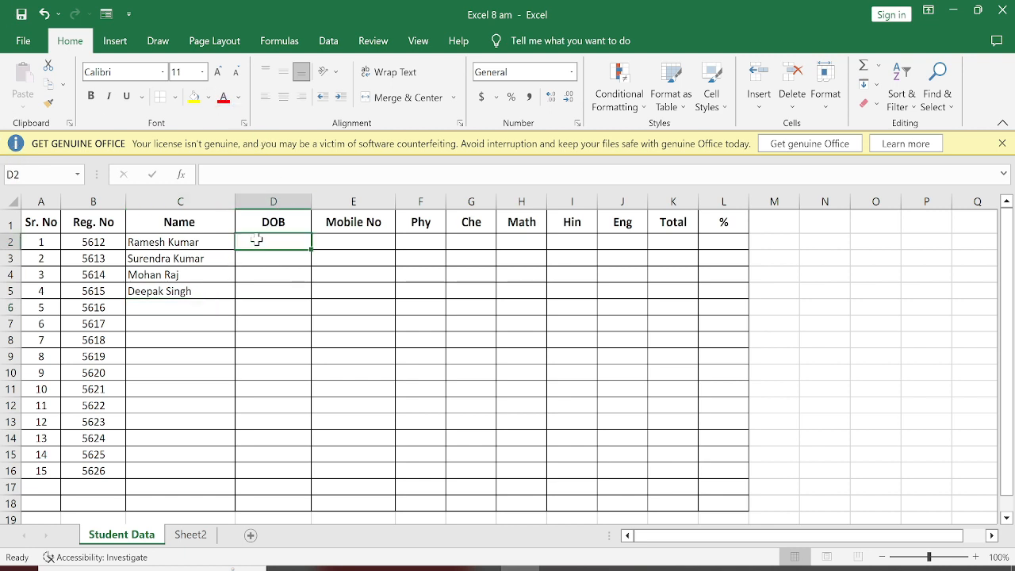
type("12/")
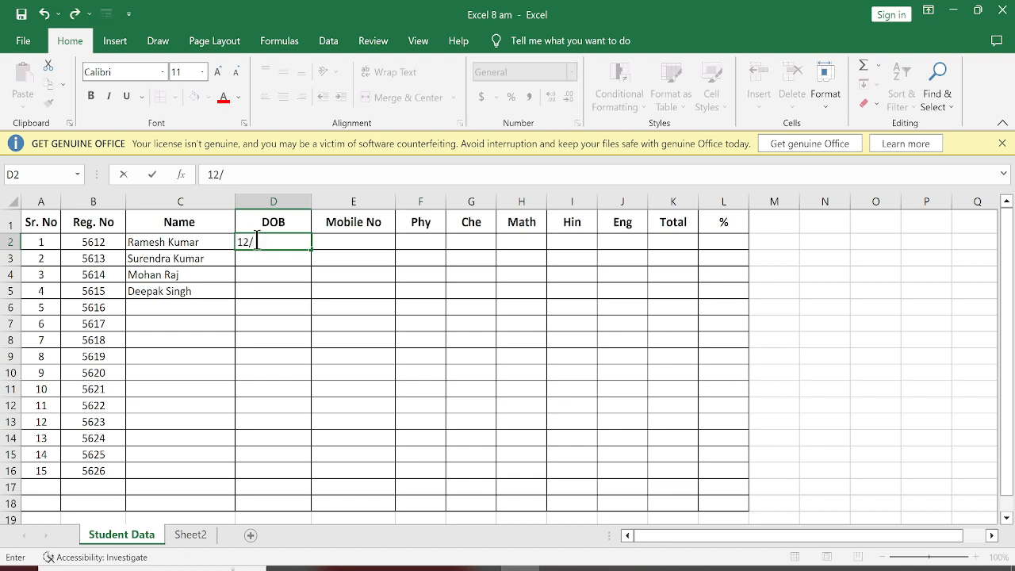
type("01/2003")
key("Return")
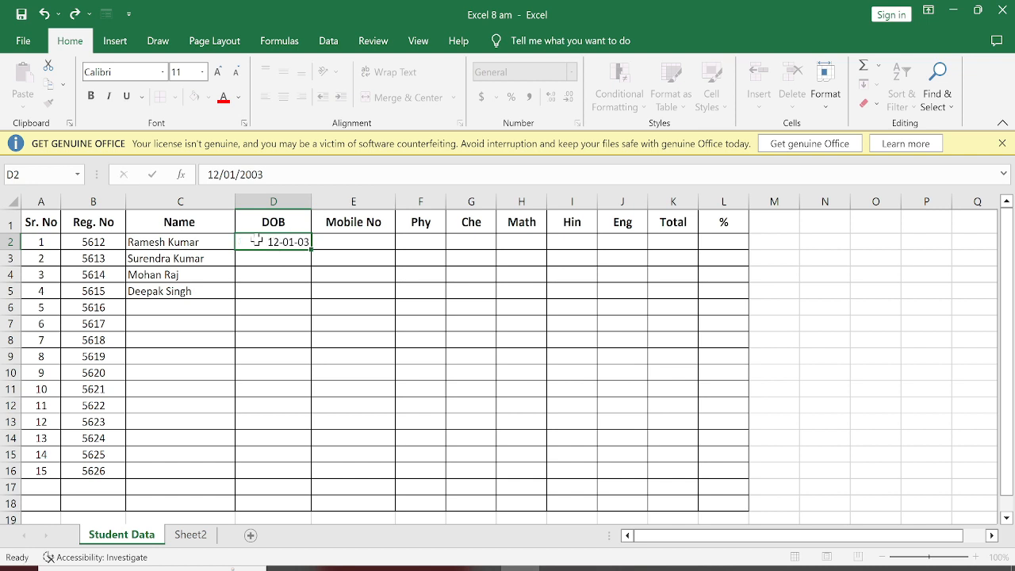
type("15")
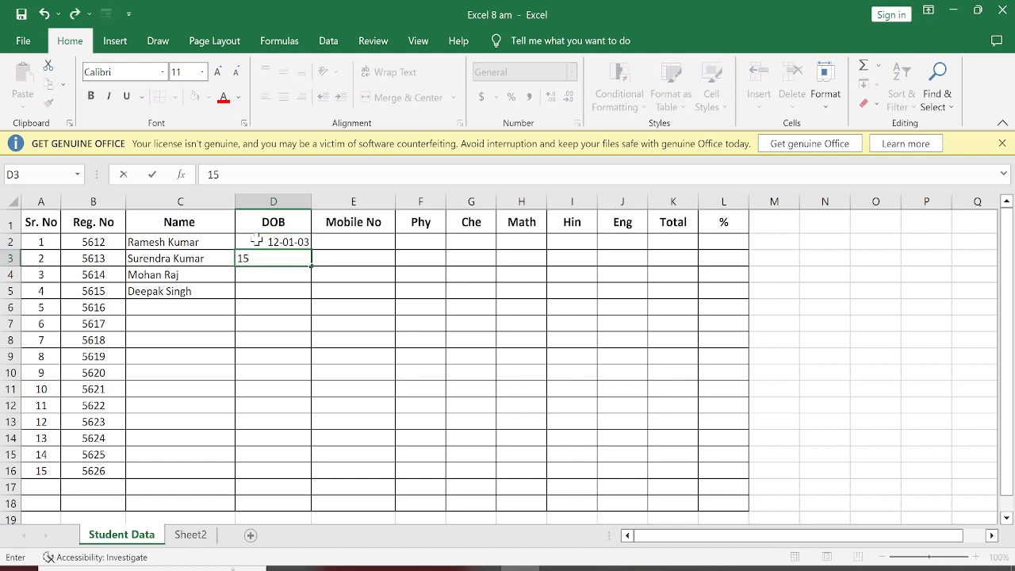
type("/04/2001")
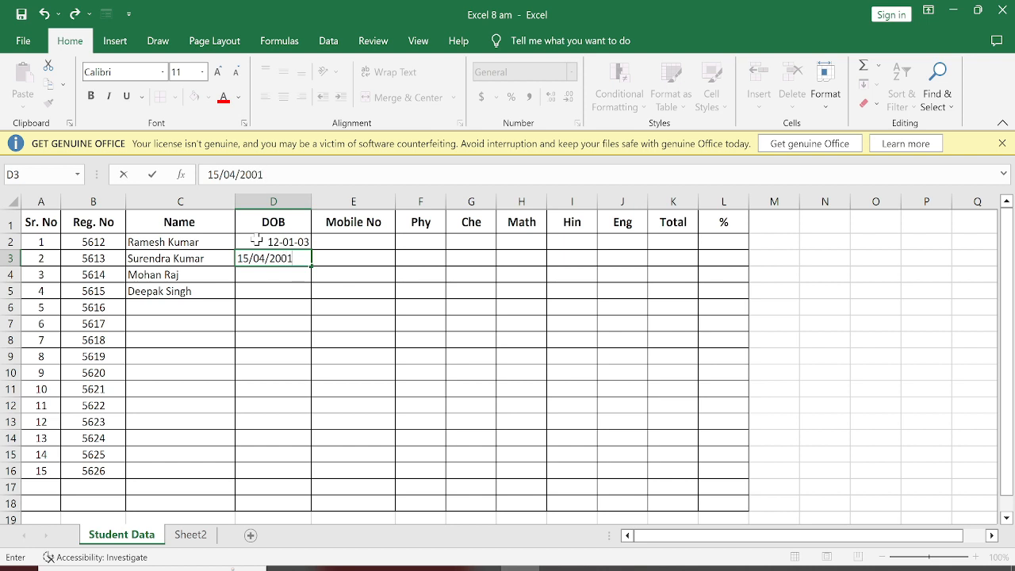
key("Return")
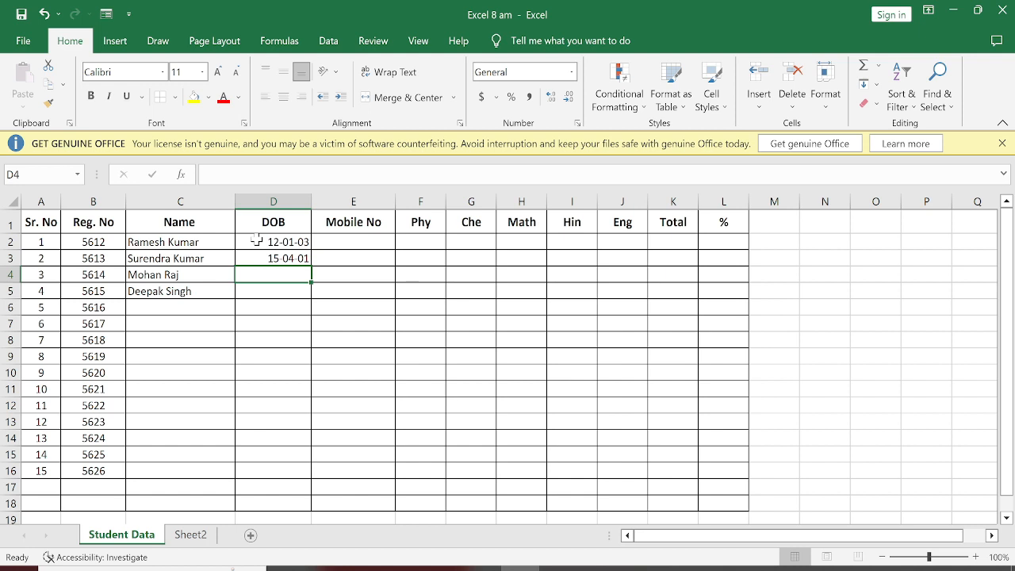
Step: Enter the dates of birth of the third and fourth students in D4 and D5
type("25/12")
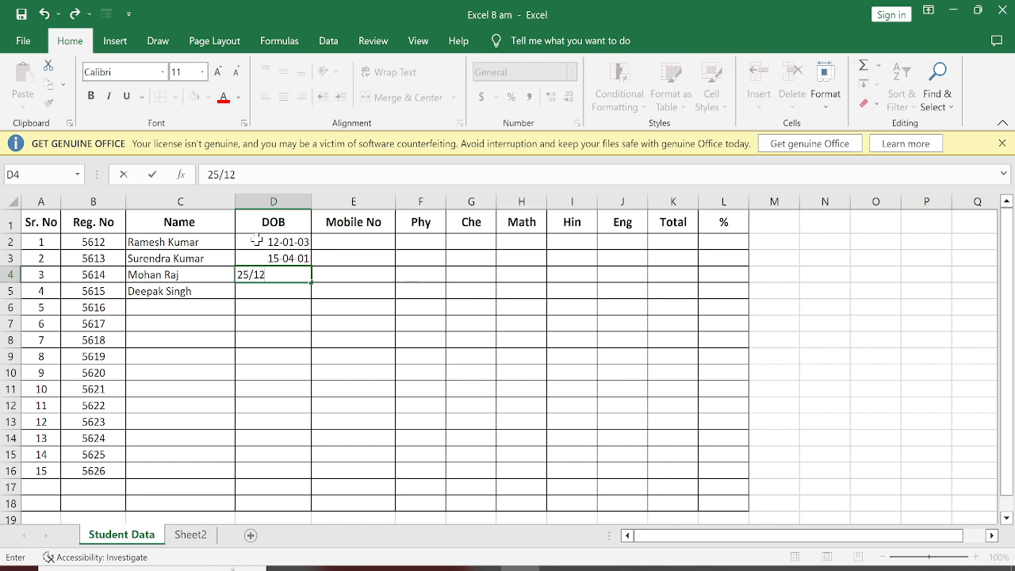
type("/2002")
key("Return")
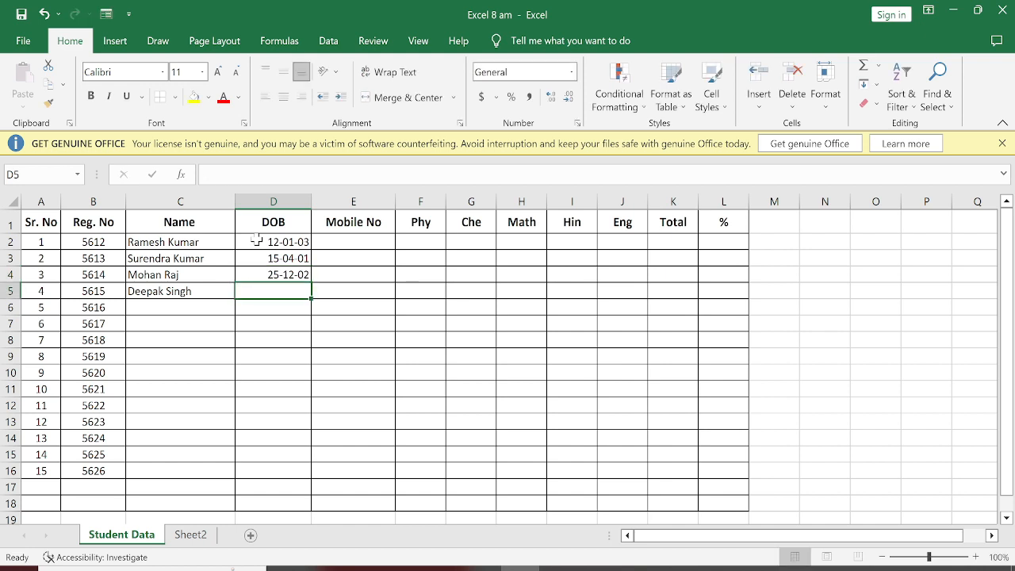
type("16/")
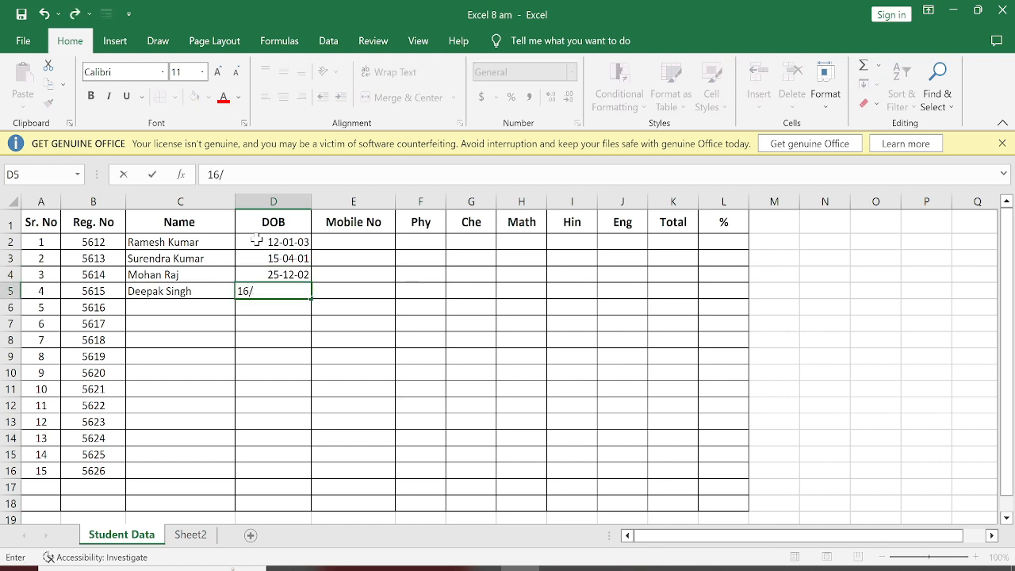
type("05/2000")
key("Return")
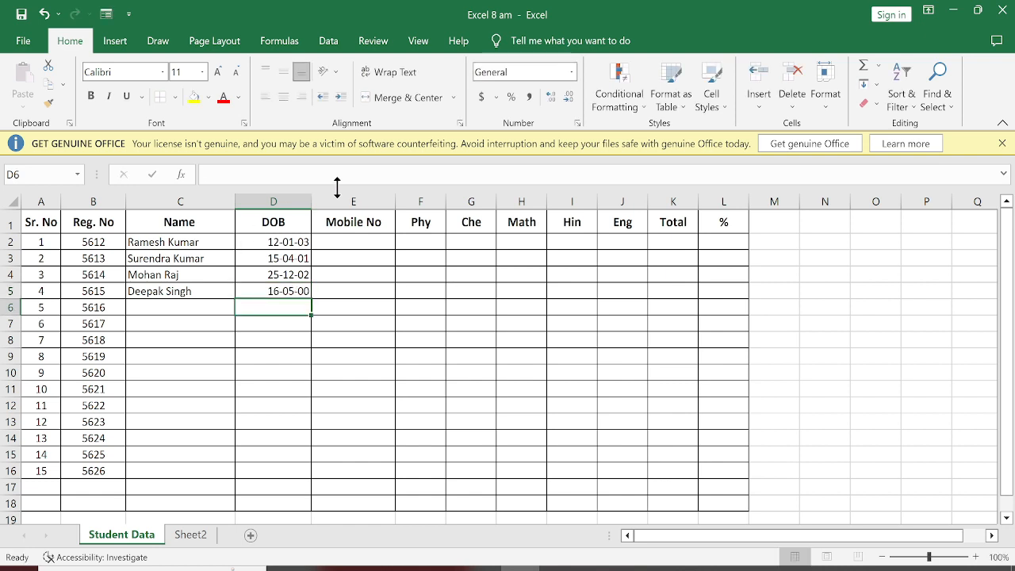
Step: Enter the mobile numbers of the first two students in E2 and E3
left_click(343, 242)
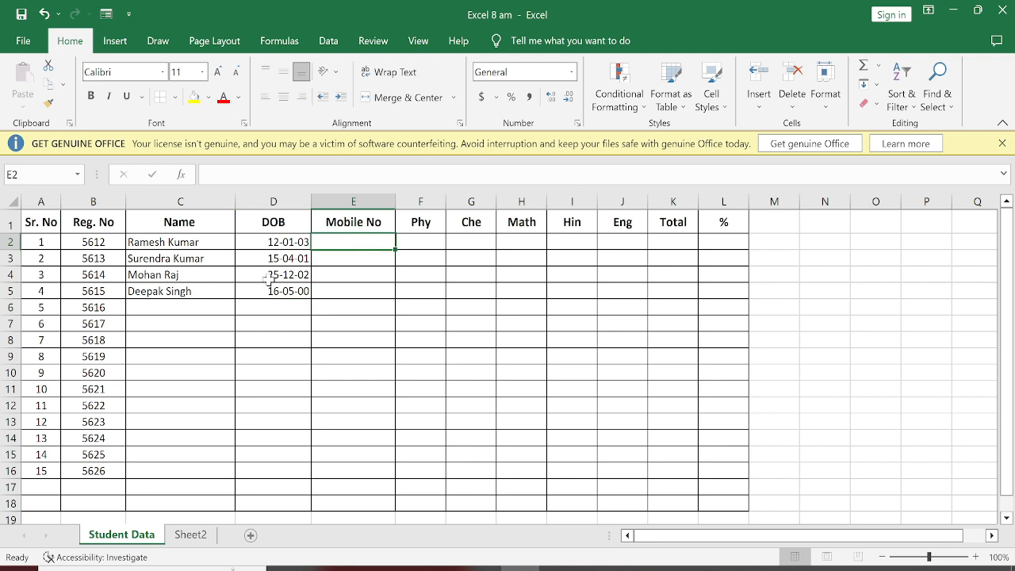
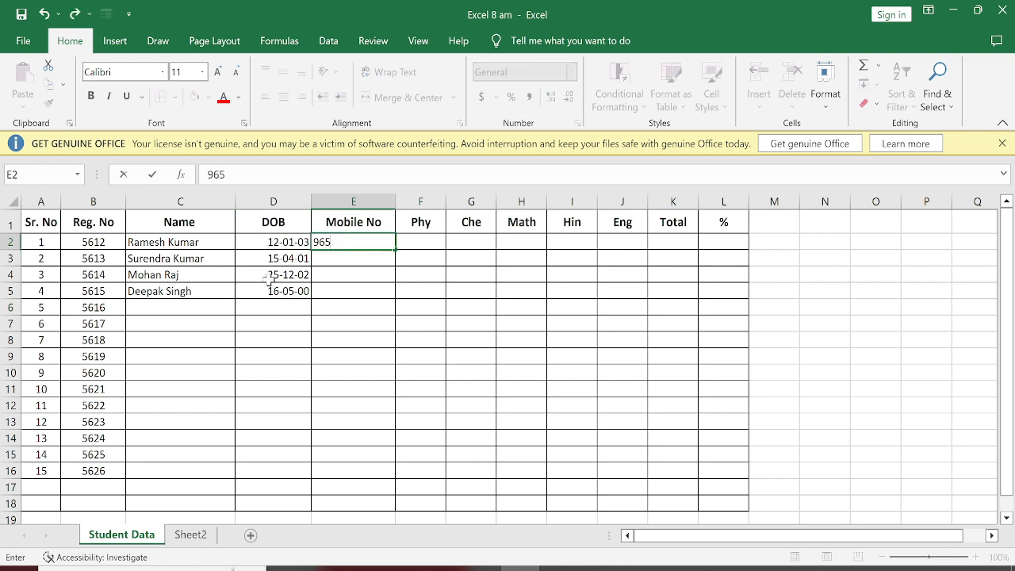
key("Return")
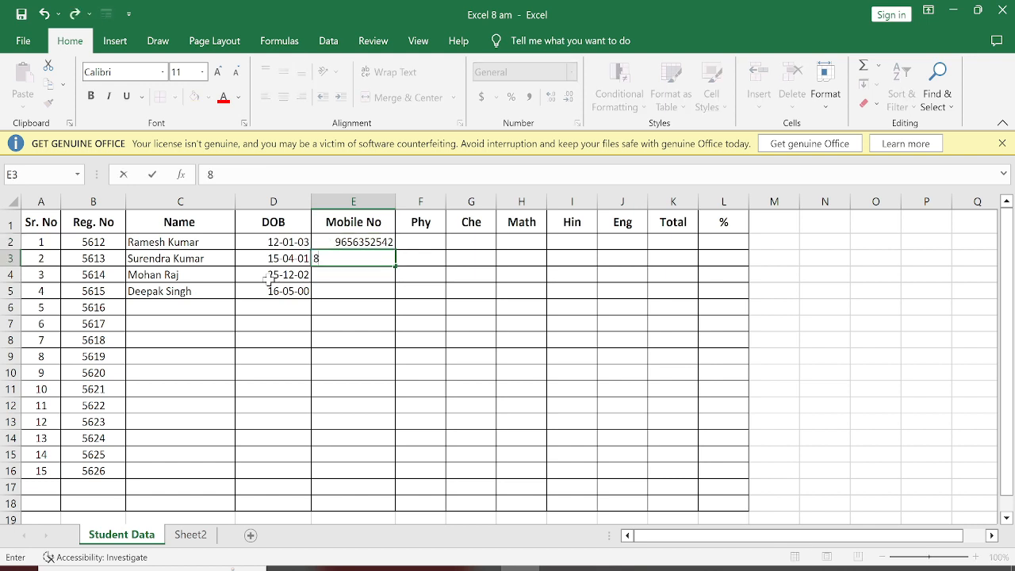
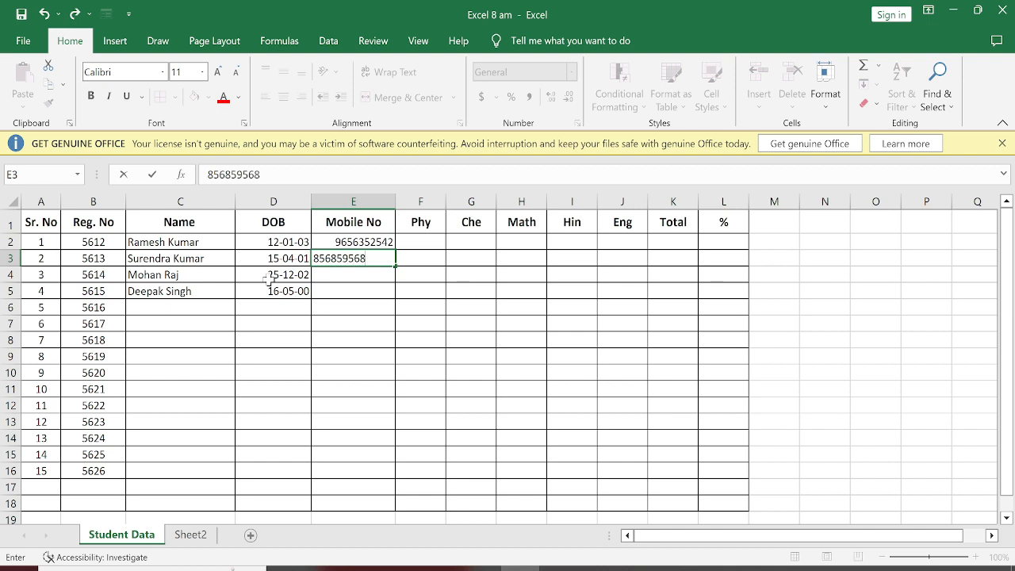
key("Return")
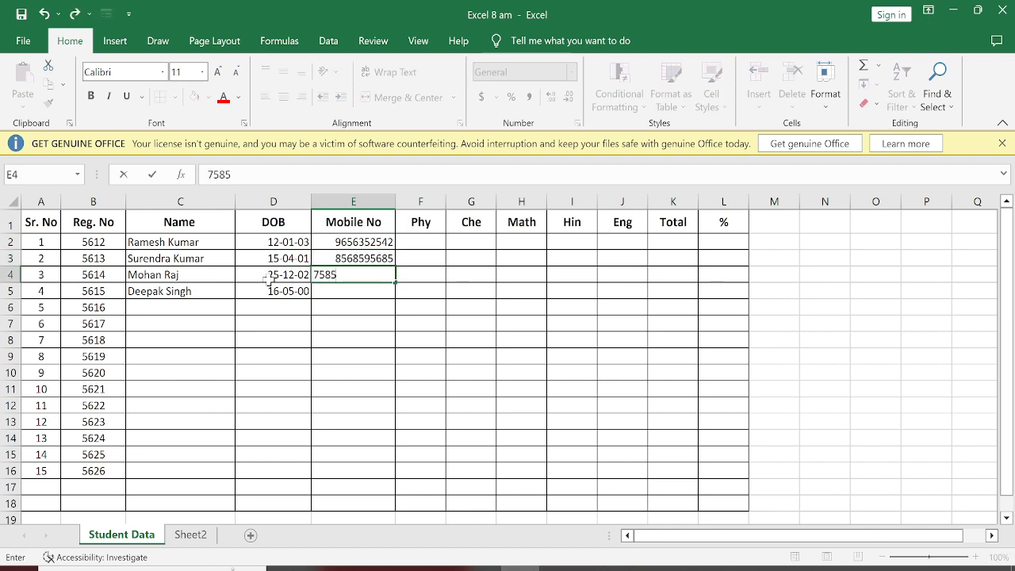
Step: Enter the mobile numbers of the third and fourth students in E4 and E5
key("Return")
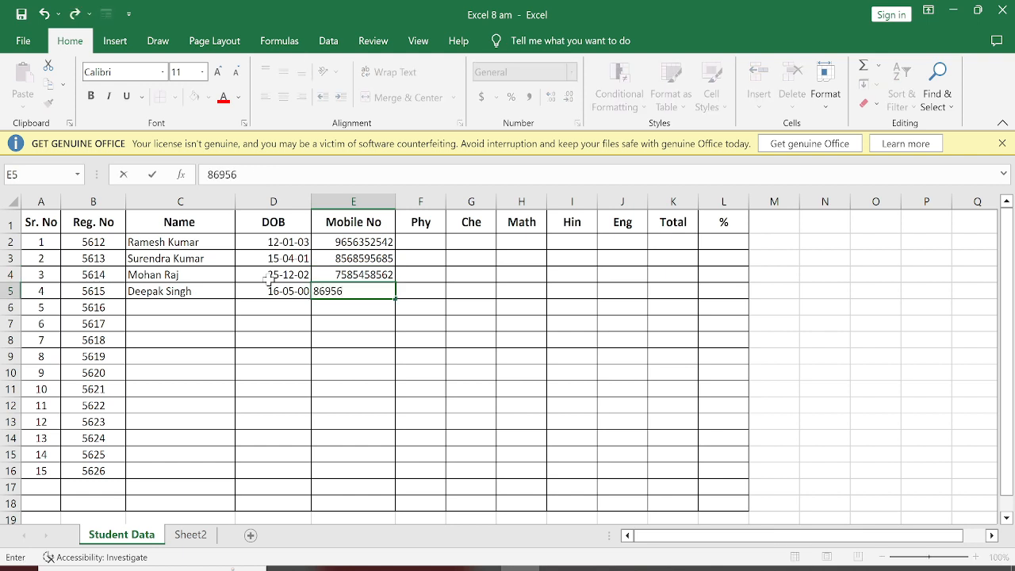
key("Return")
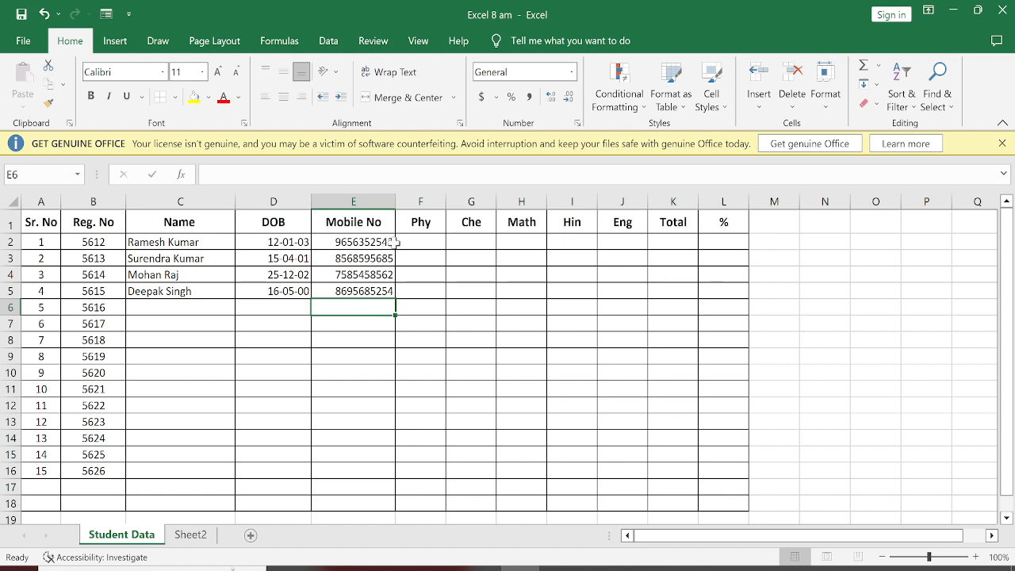
Step: Enter the formula =RANDBETWEEN(20,96) in F2 to generate a random physics mark for the first student
left_click_drag(406, 242, 592, 290)
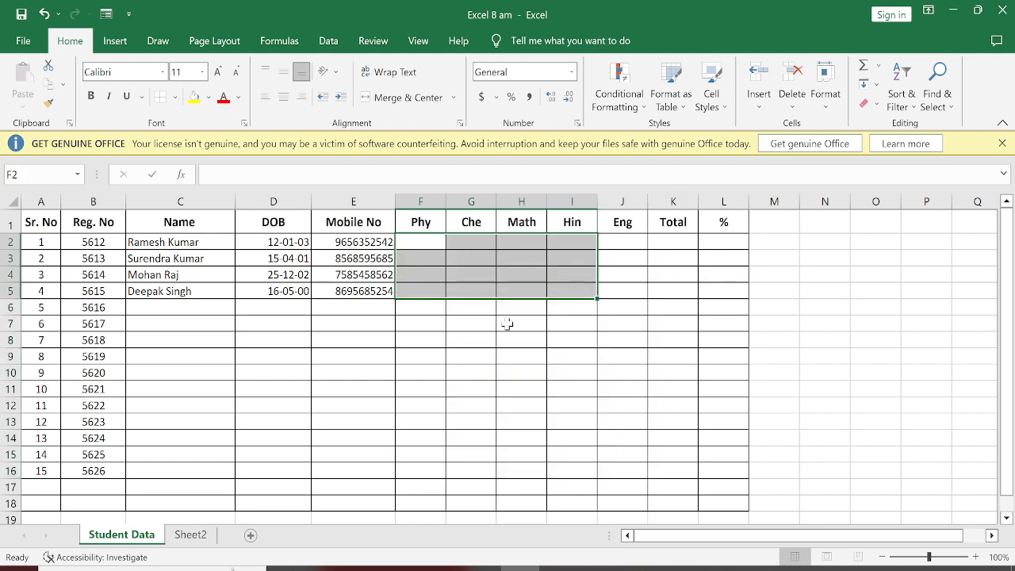
left_click(519, 355)
left_click(422, 243)
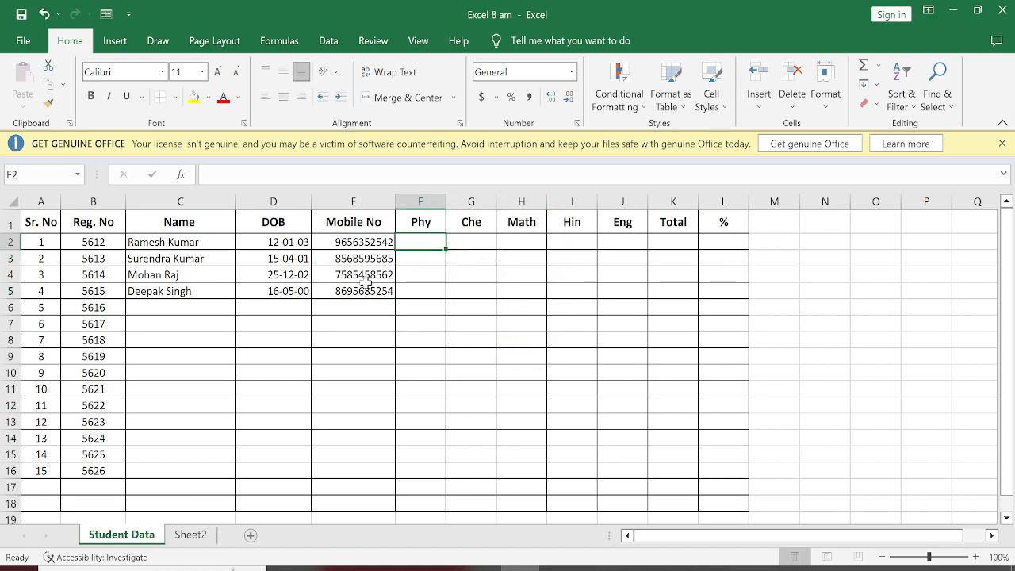
type("=")
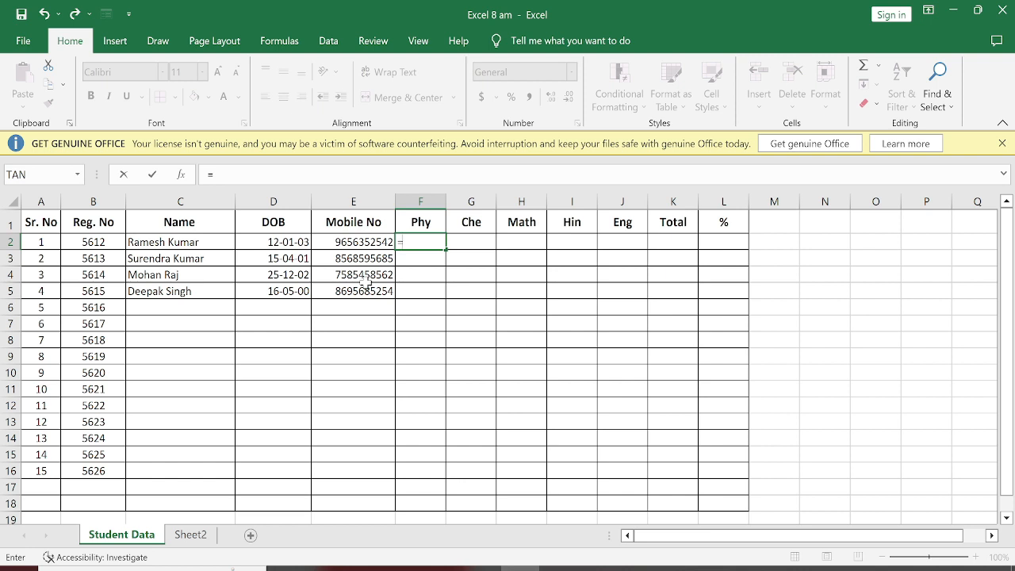
type("r")
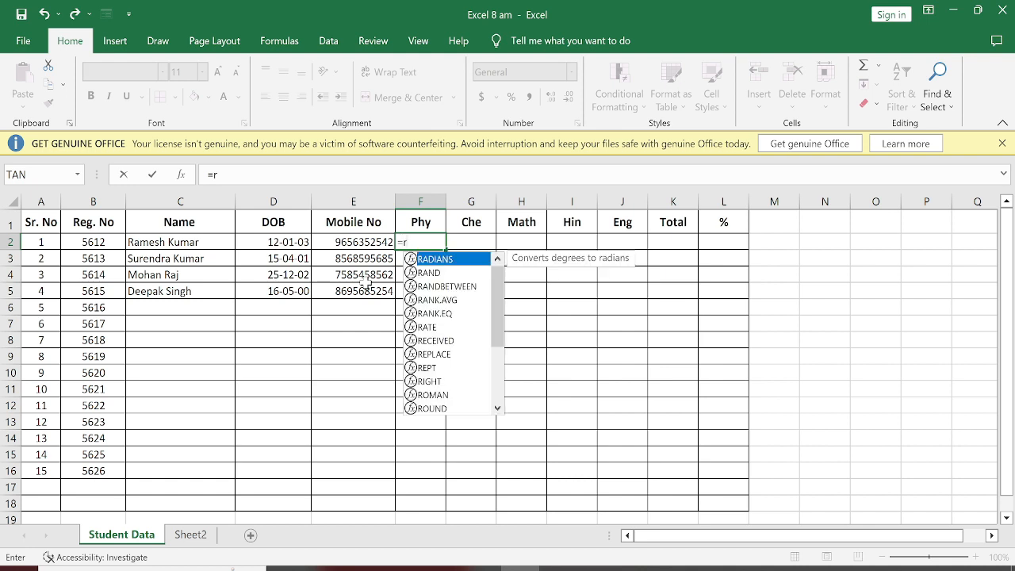
type("andb")
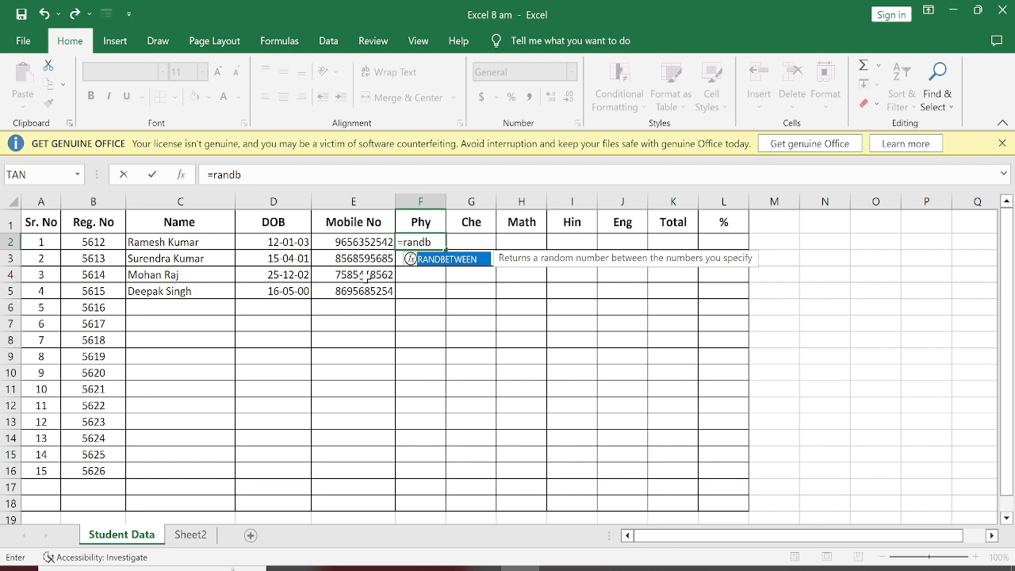
key("Tab")
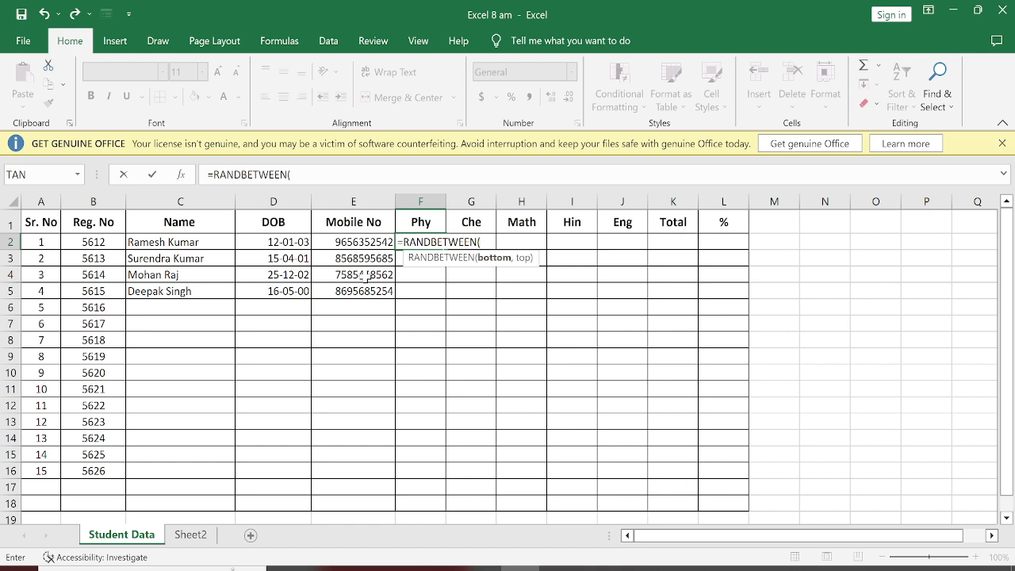
type("20,")
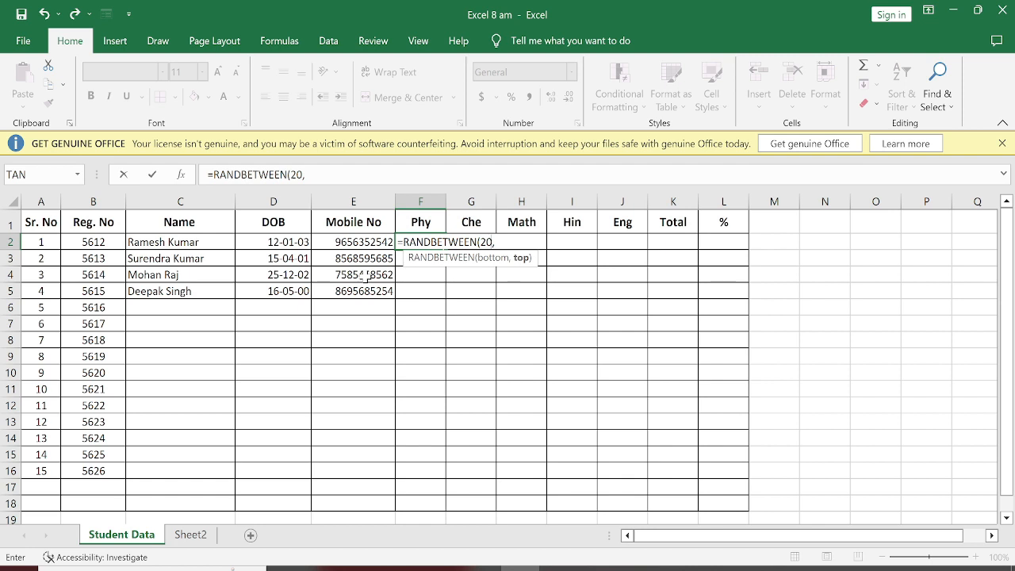
type("96)")
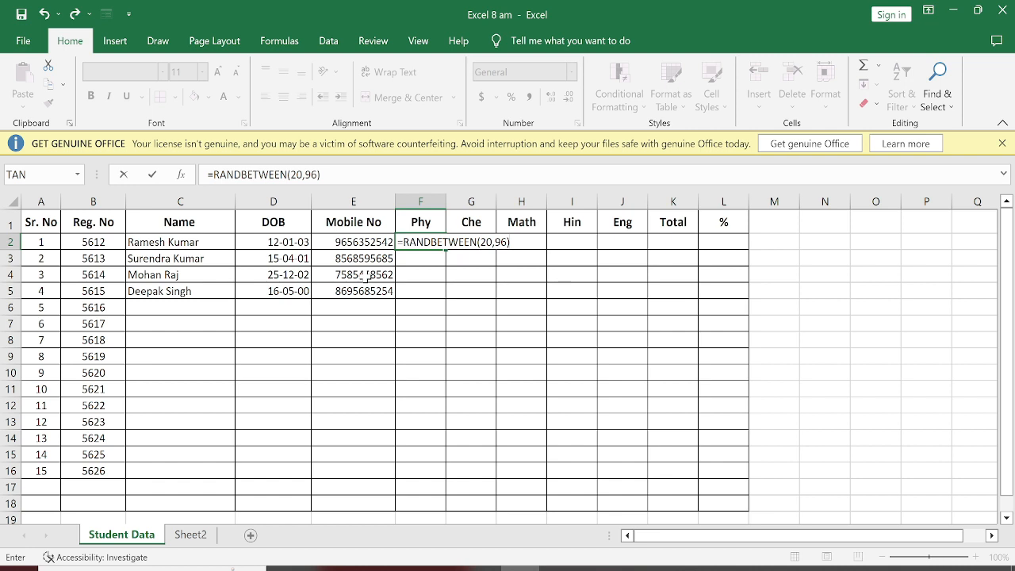
key("Return")
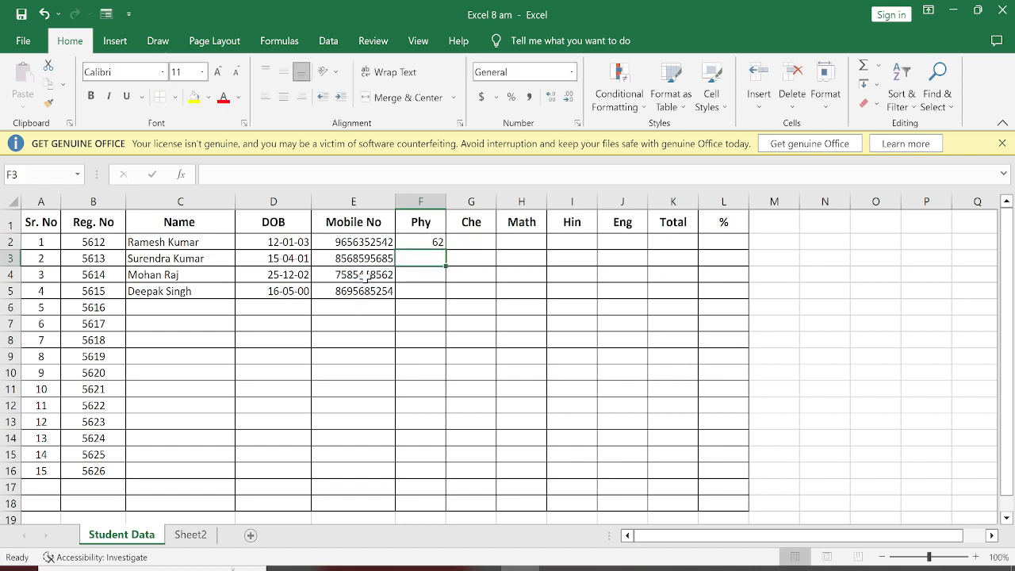
Step: Copy the random mark formula from F2 into the whole range F2:J5, covering all five subjects for four students
left_click(412, 242)
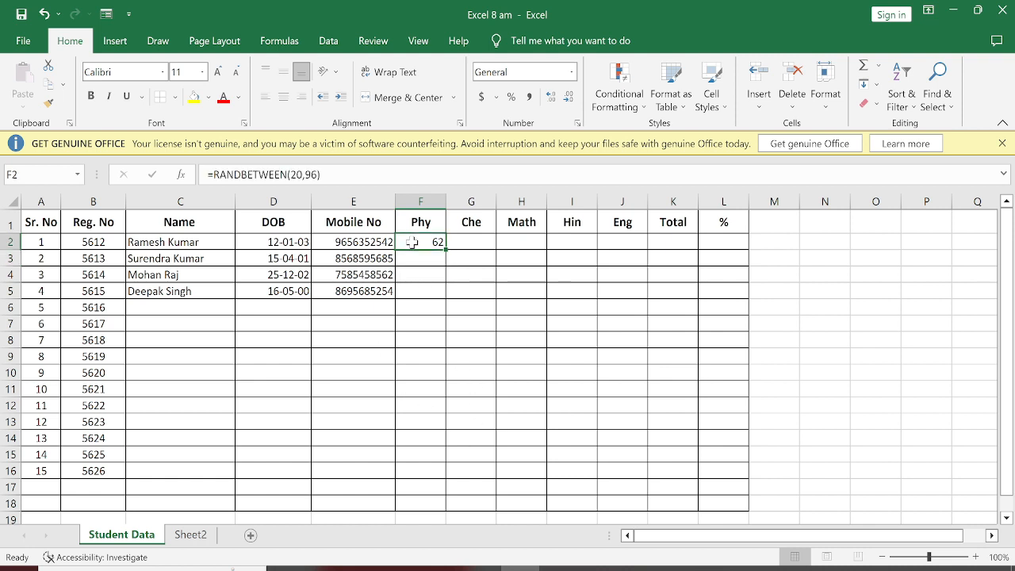
key("ctrl+c")
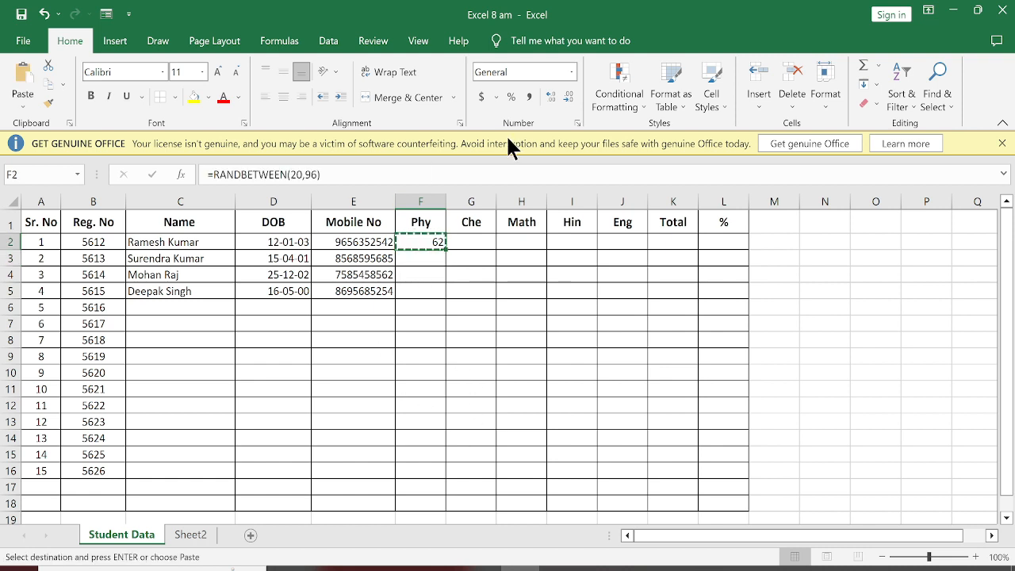
left_click_drag(413, 241, 632, 286)
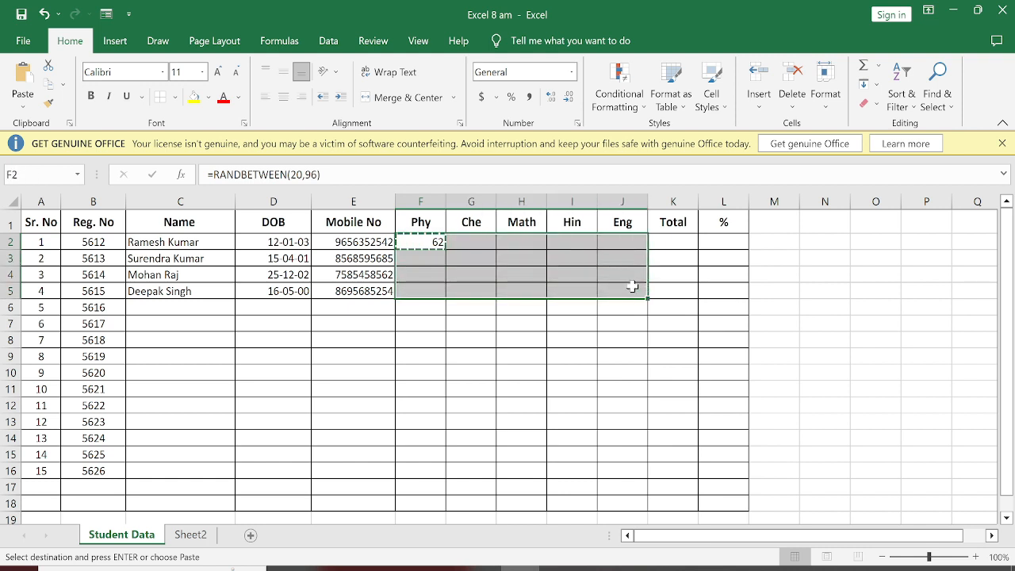
key("ctrl+v")
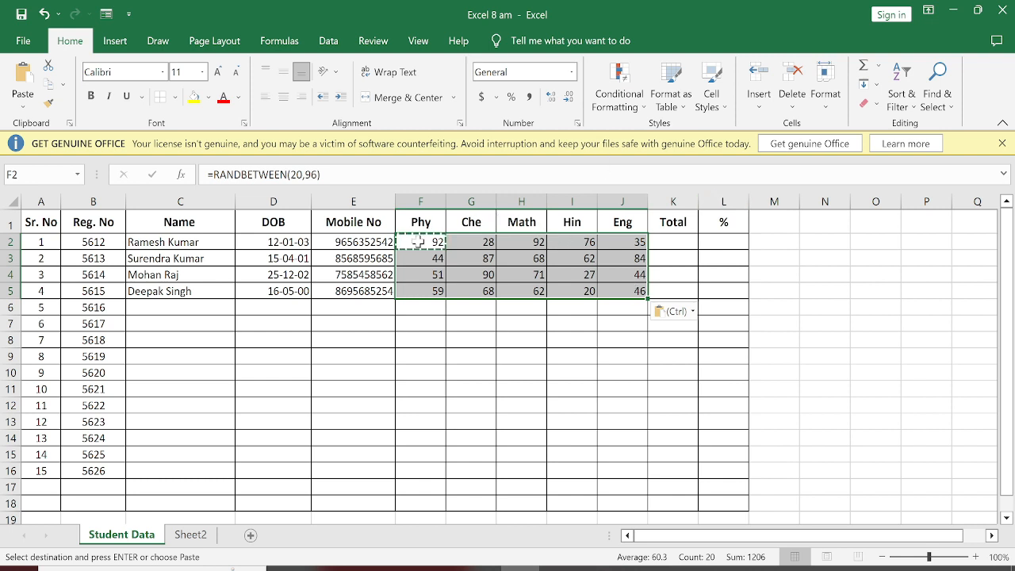
left_click(472, 336)
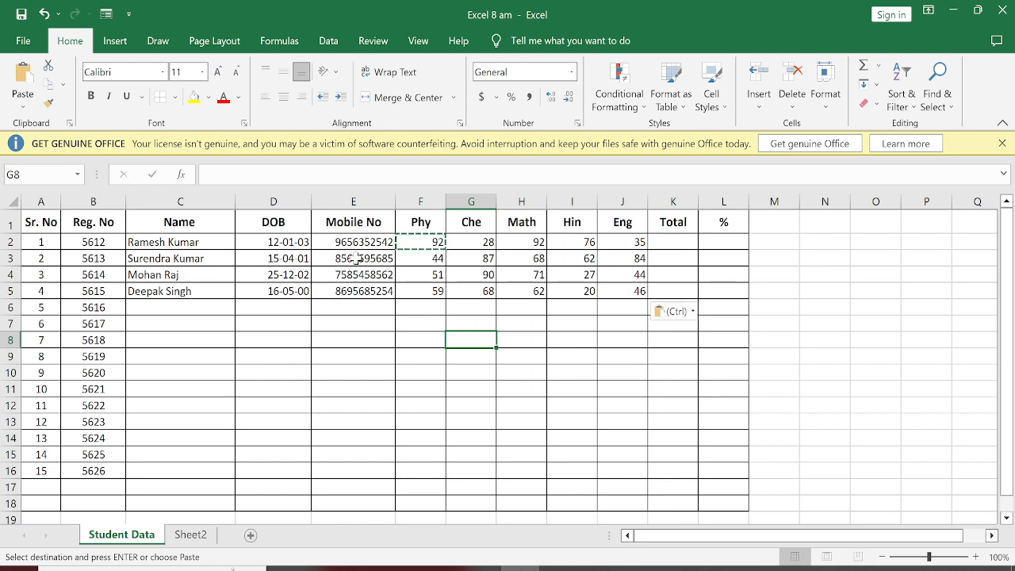
Step: Enter the fifth student's full name in C6 and select the second student's Math mark in H3
left_click(358, 311)
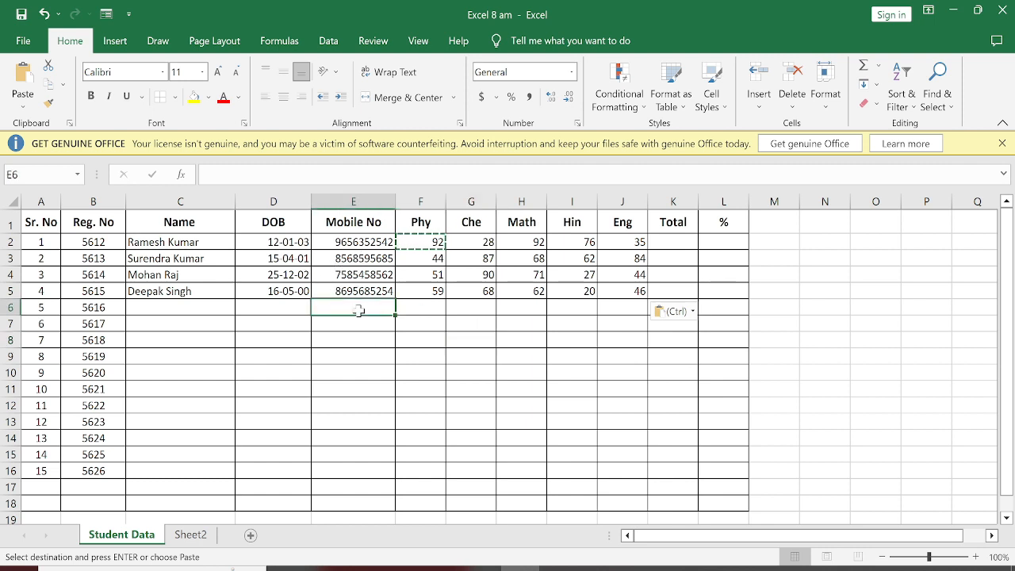
left_click(168, 304)
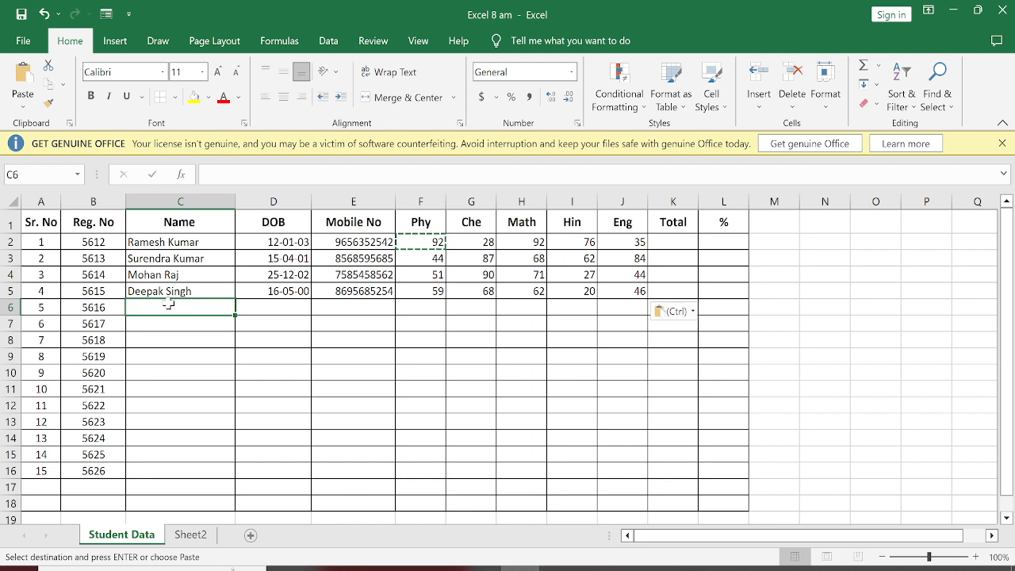
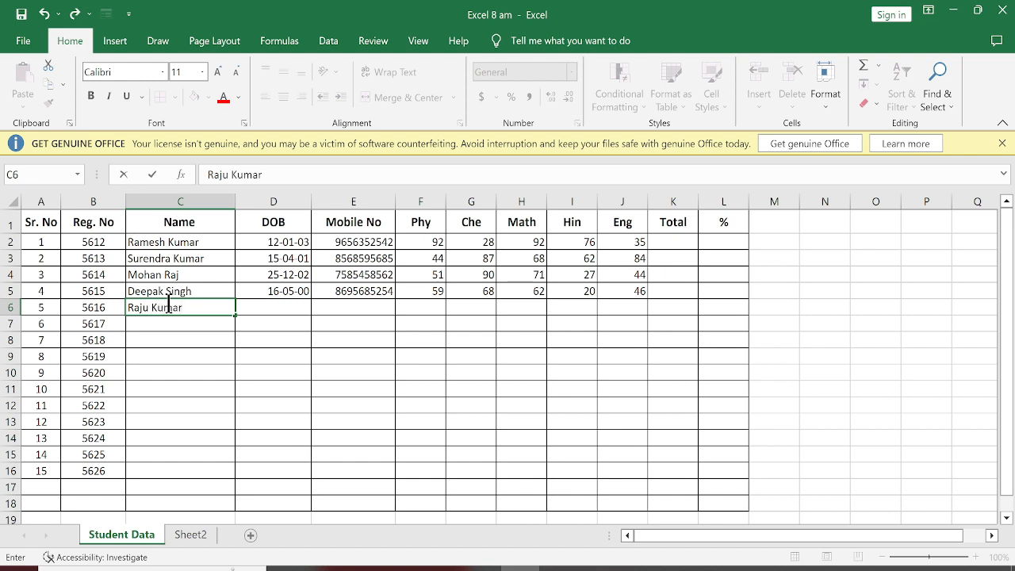
key("Return")
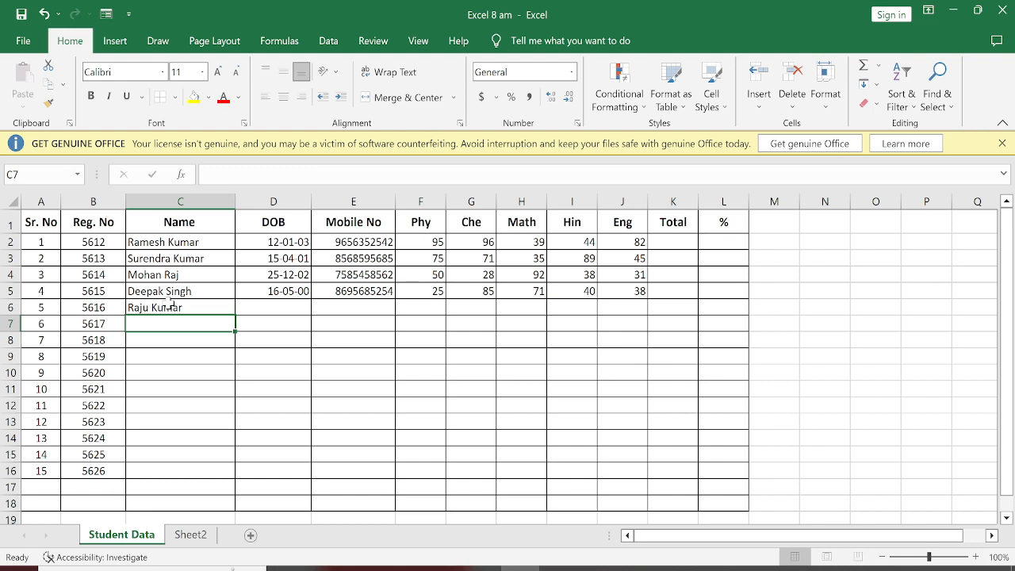
left_click(533, 258)
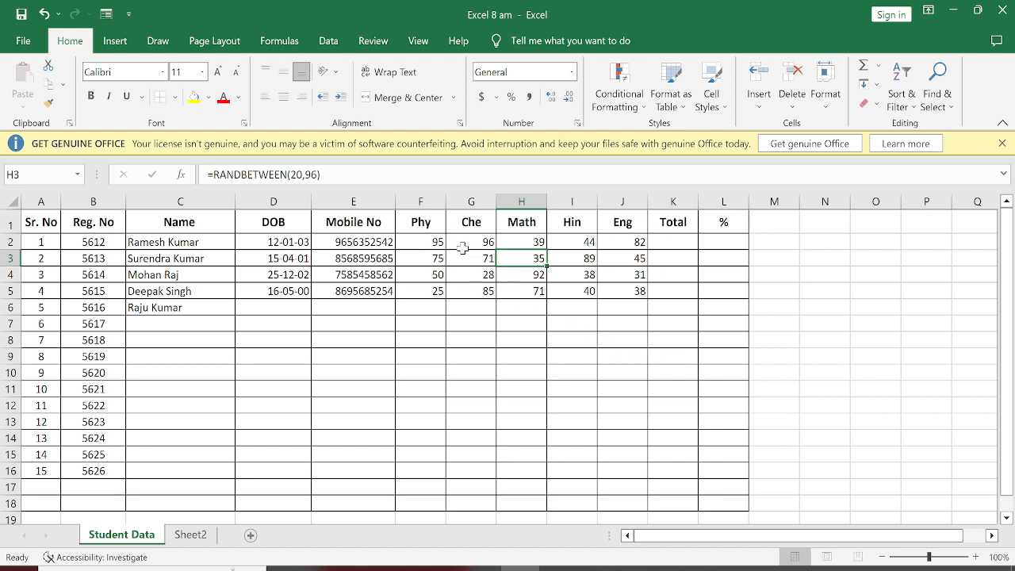
Step: Copy the random mark formula from F2 into the range F2:J14, covering all five subjects for thirteen students
left_click_drag(412, 242, 624, 247)
left_click(555, 275)
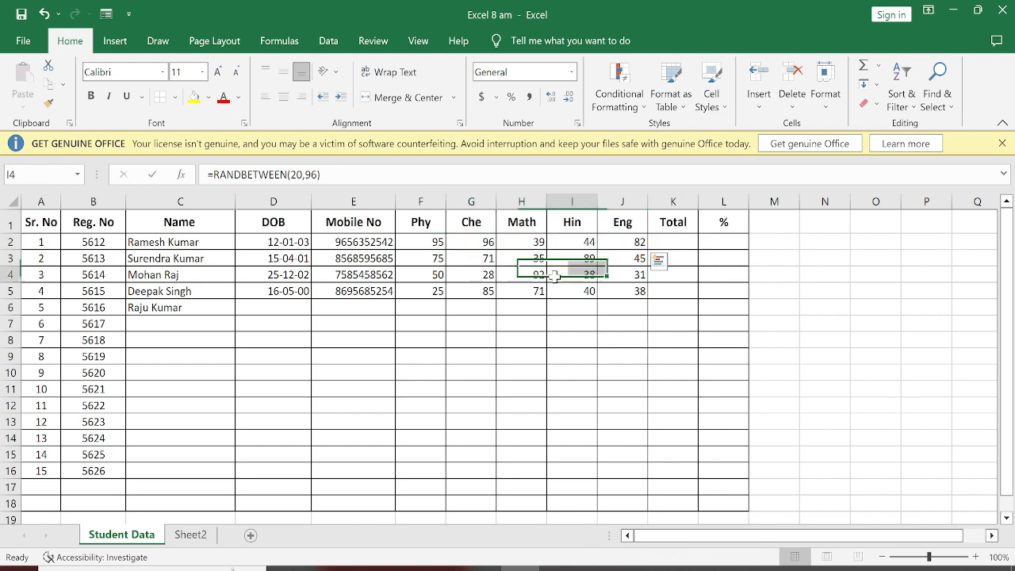
left_click(428, 243)
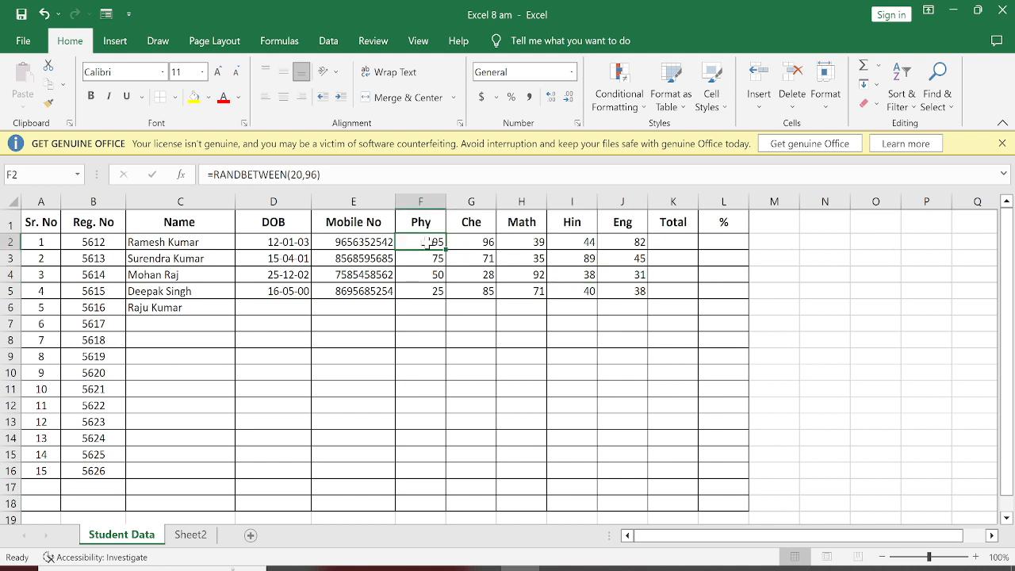
key("ctrl+c")
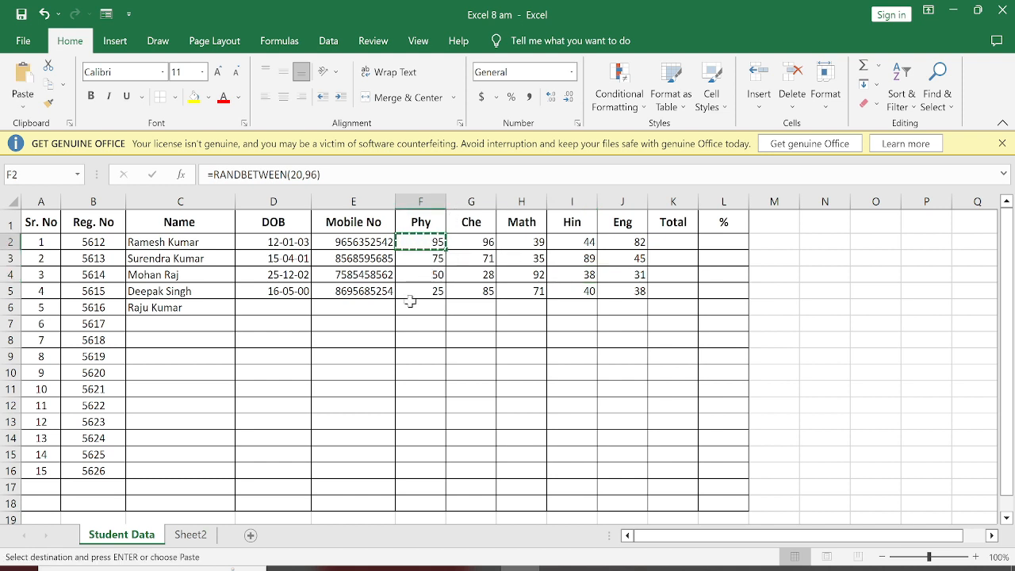
left_click_drag(428, 243, 621, 442)
key("ctrl+v")
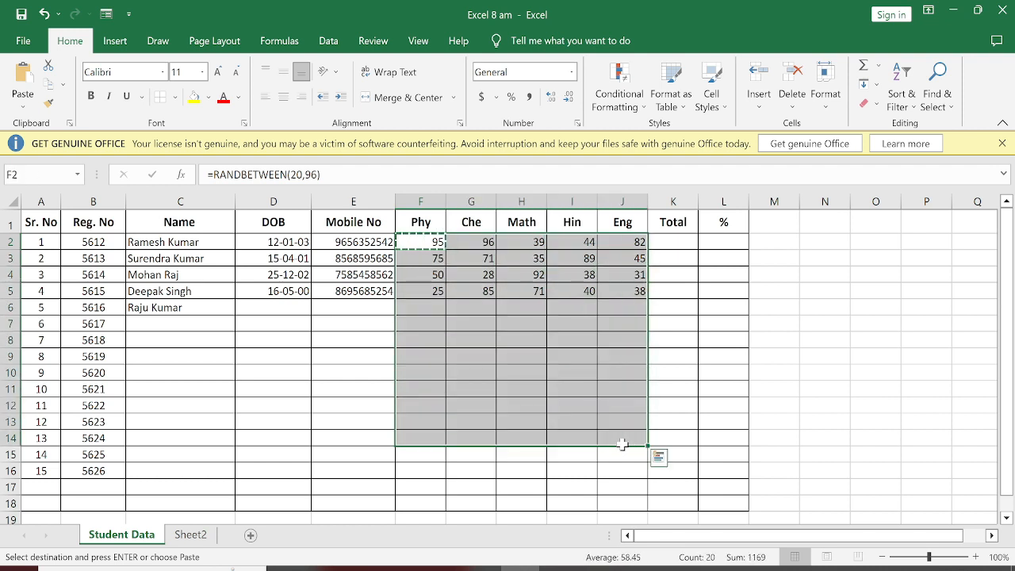
key("ctrl+v")
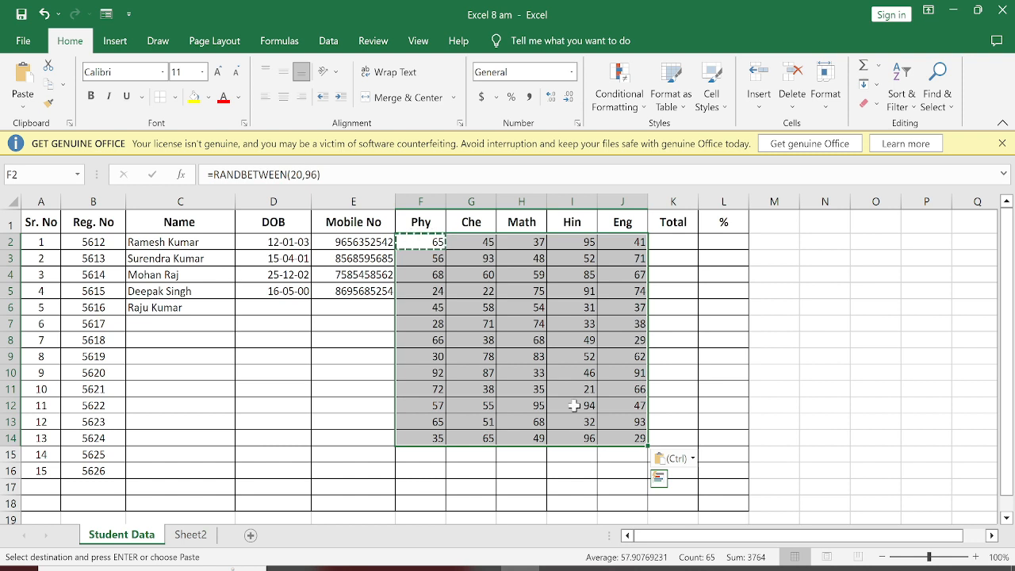
left_click(347, 391)
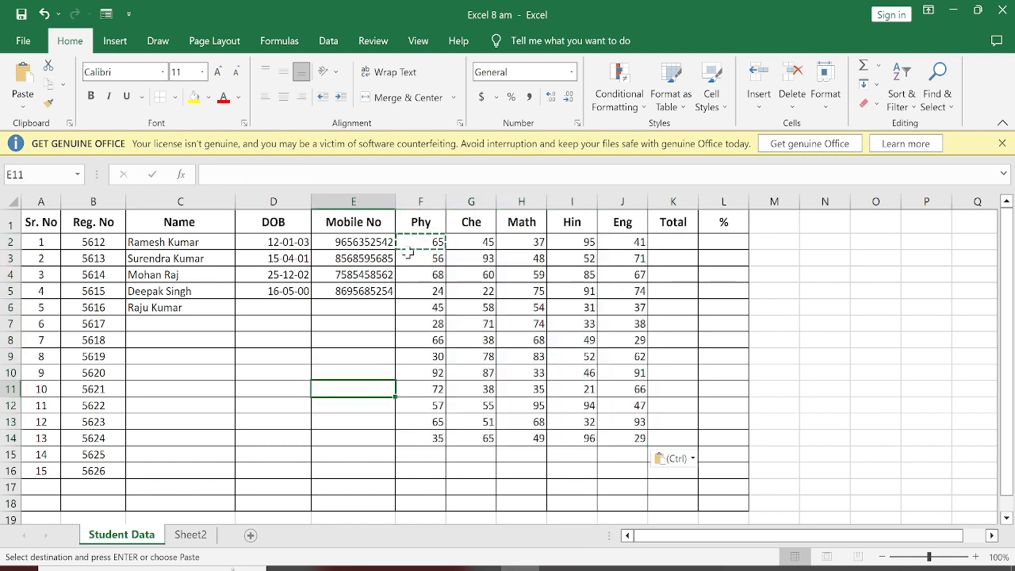
Step: Replace the random formulas in F2:J14 with static numbers by copying the range and using Paste Special with Values onto itself
left_click_drag(419, 242, 630, 439)
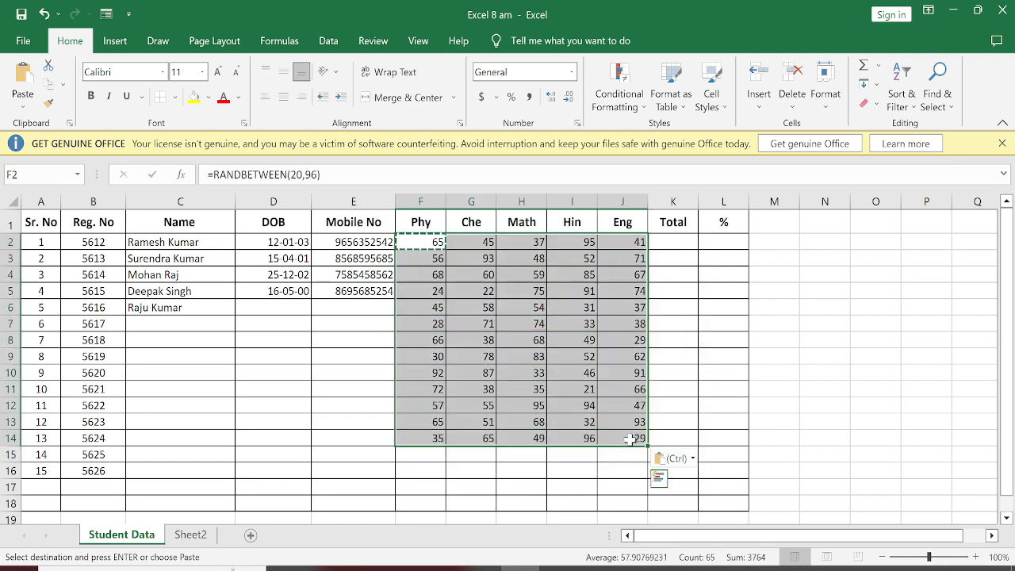
key("ctrl+c")
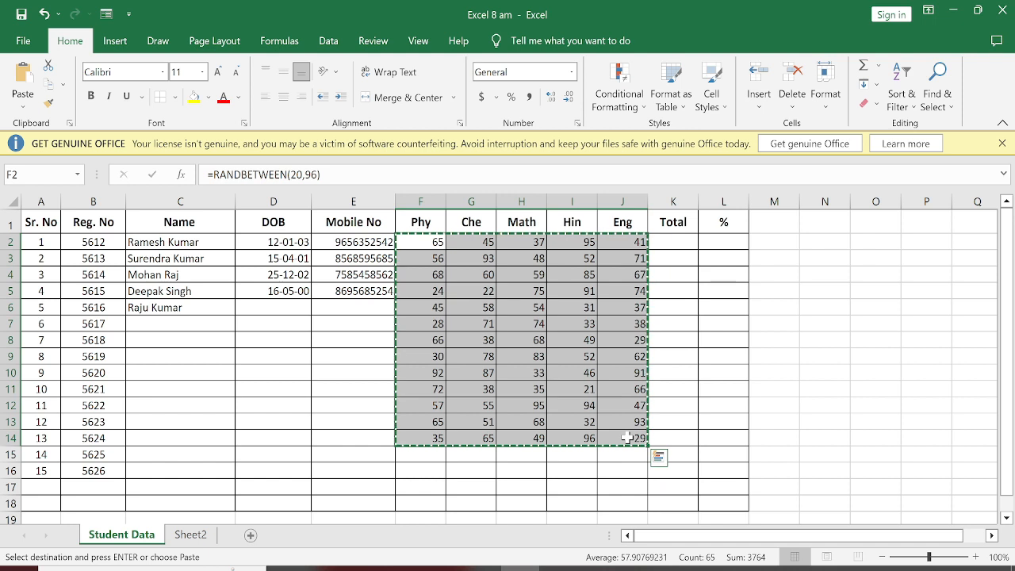
left_click(24, 106)
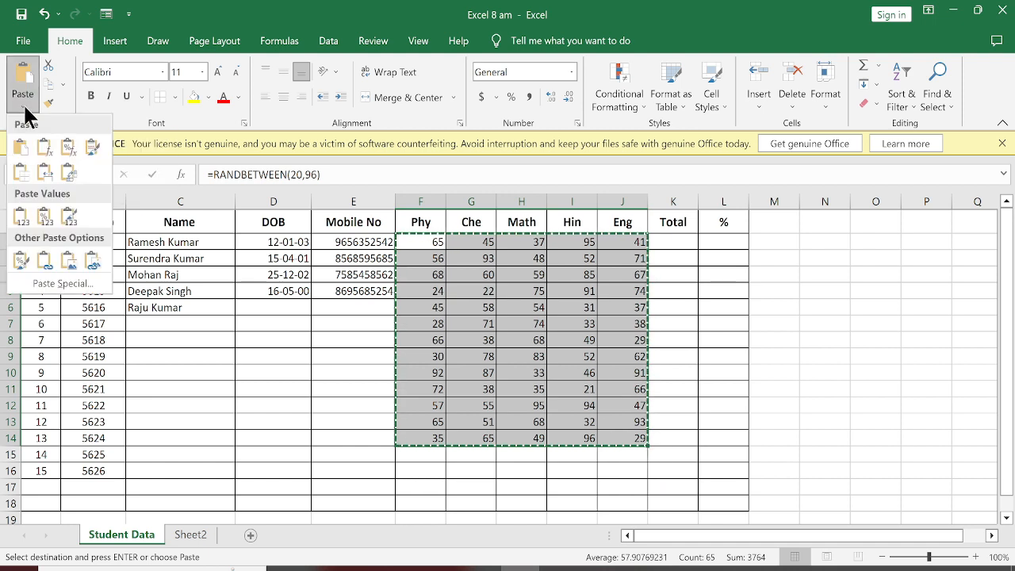
left_click(52, 286)
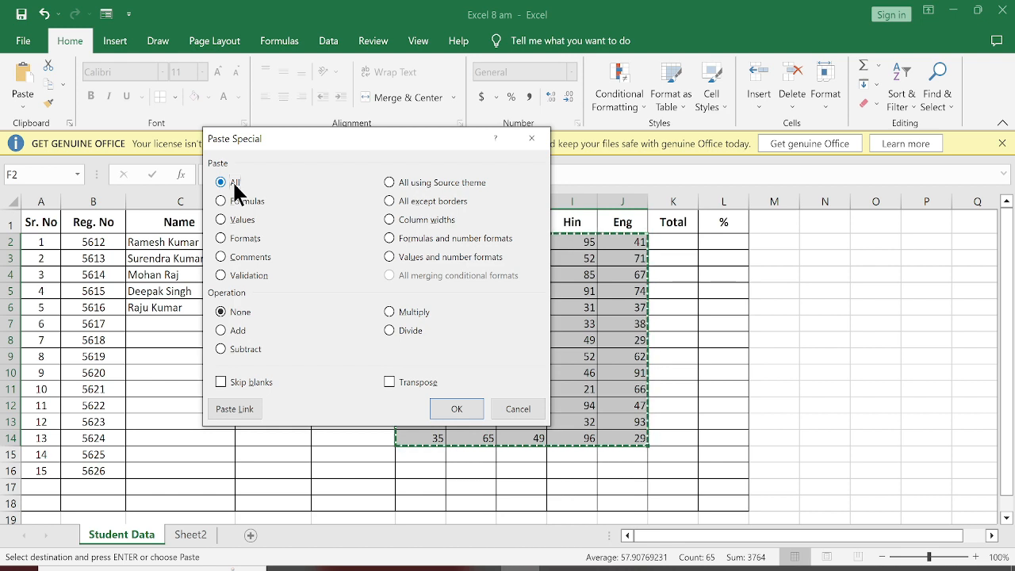
left_click(221, 201)
left_click(244, 219)
left_click_drag(353, 138, 323, 252)
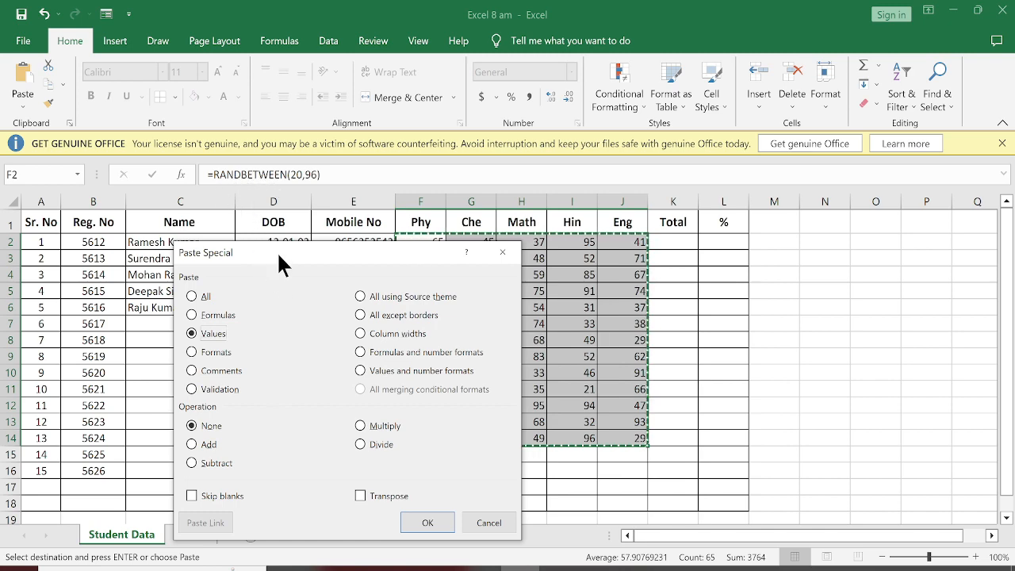
left_click_drag(277, 252, 279, 108)
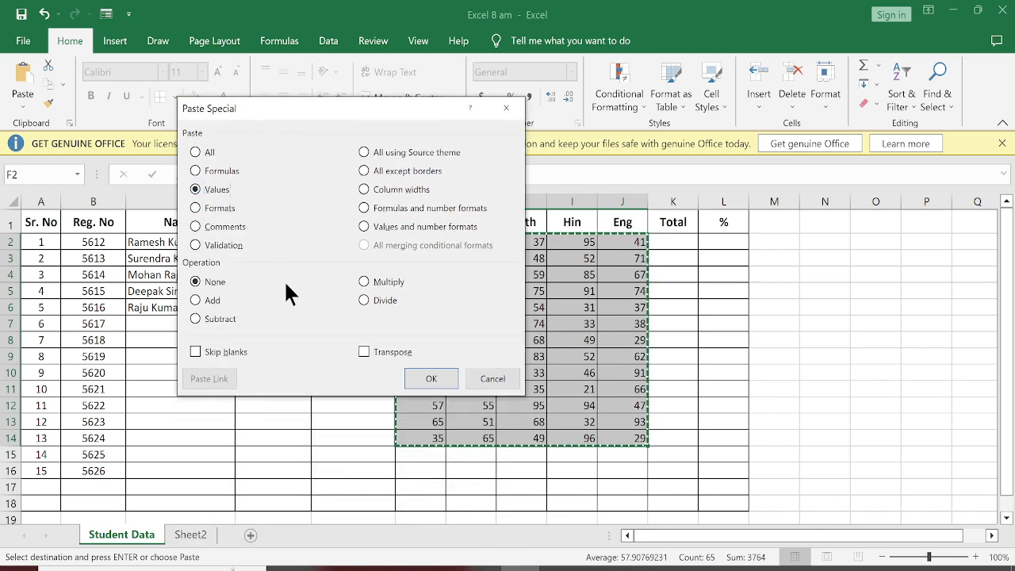
left_click(433, 379)
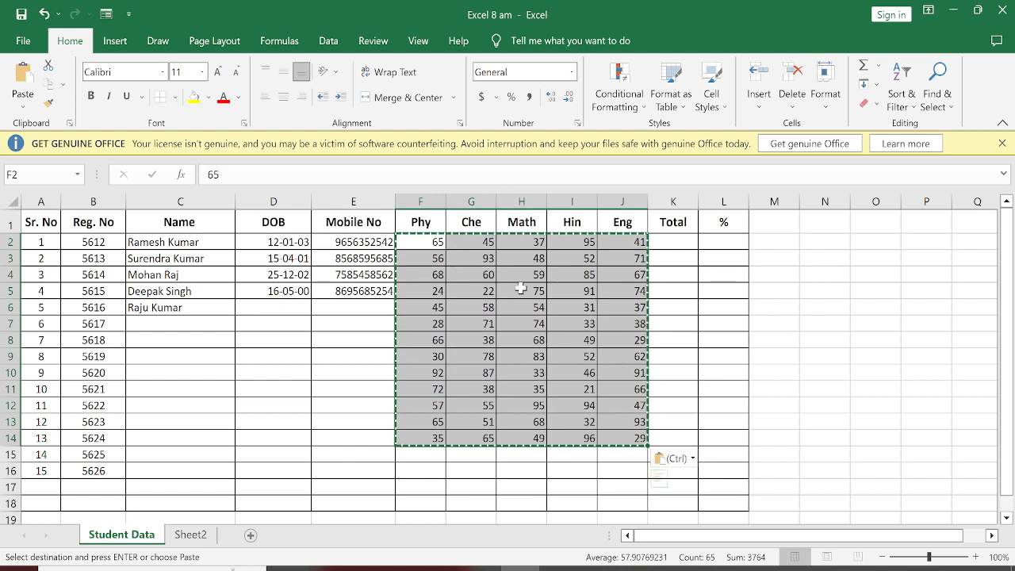
Step: Inspect the content of the Math mark in H7 and the marks range F2:J14 for formulas or plain numbers
left_click(501, 325)
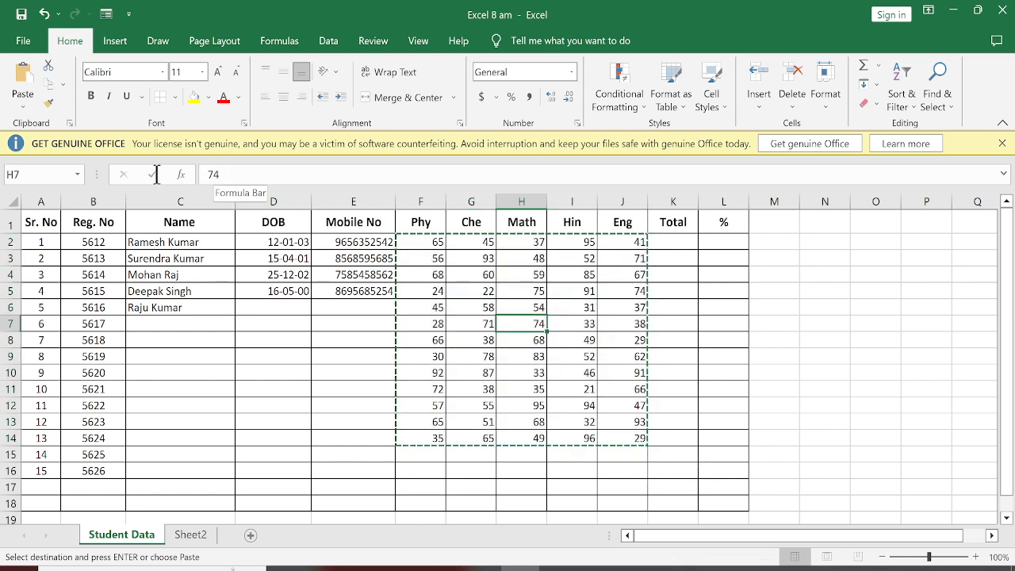
double_click(218, 173)
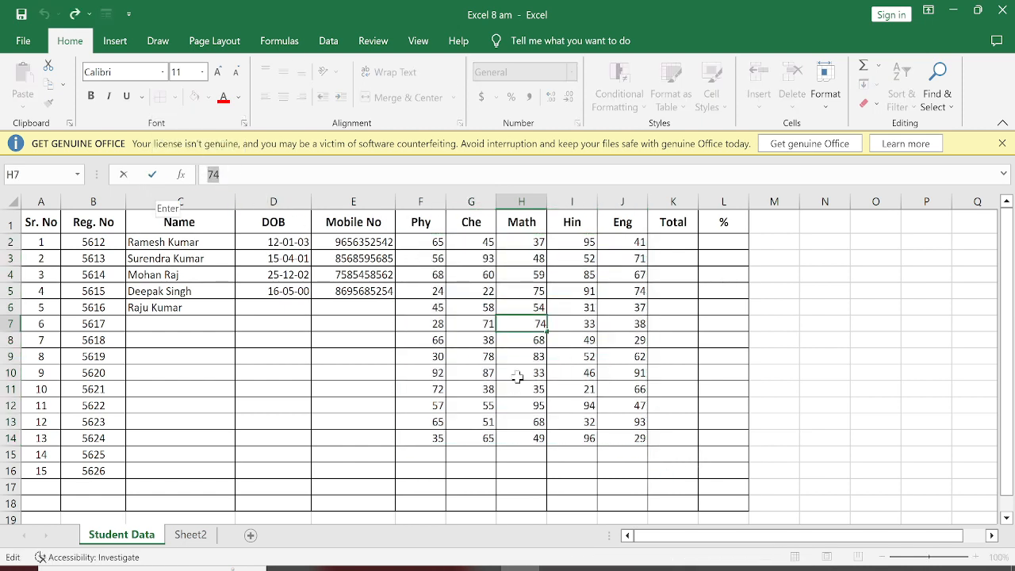
key("Return")
left_click_drag(421, 246, 626, 434)
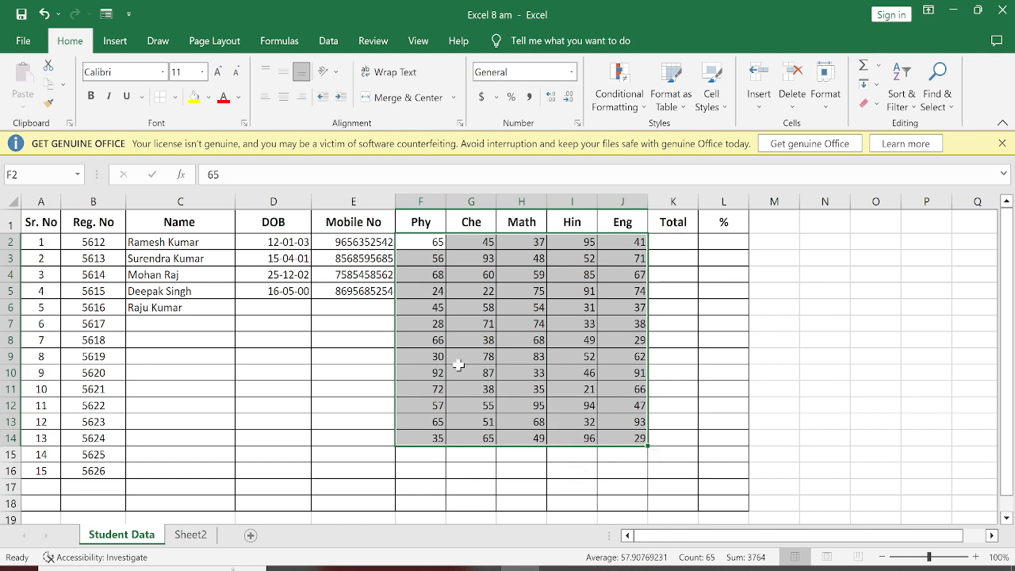
left_click(306, 384)
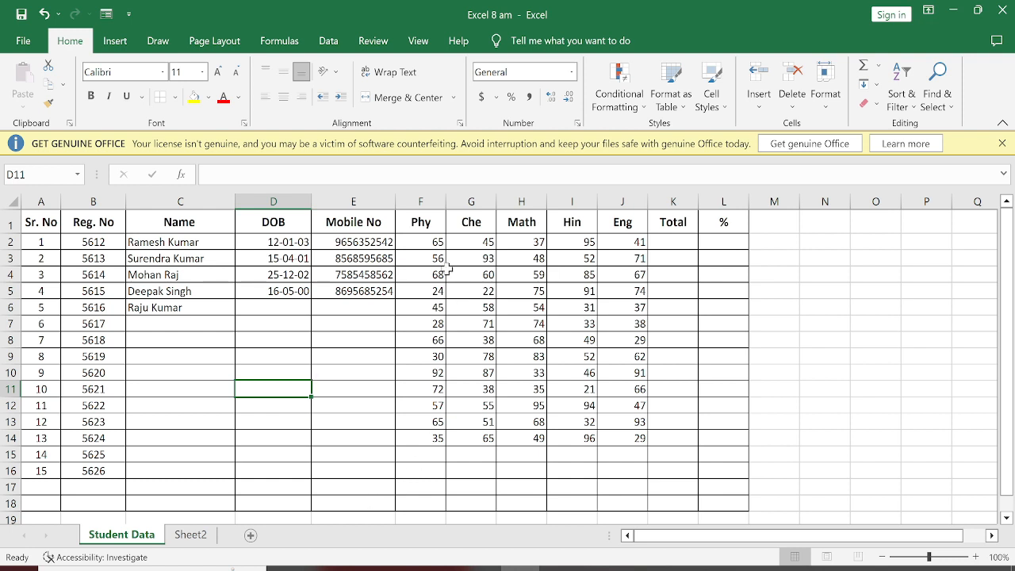
Step: Center the marks in F2:J14 both horizontally and vertically in their cells
left_click(663, 244)
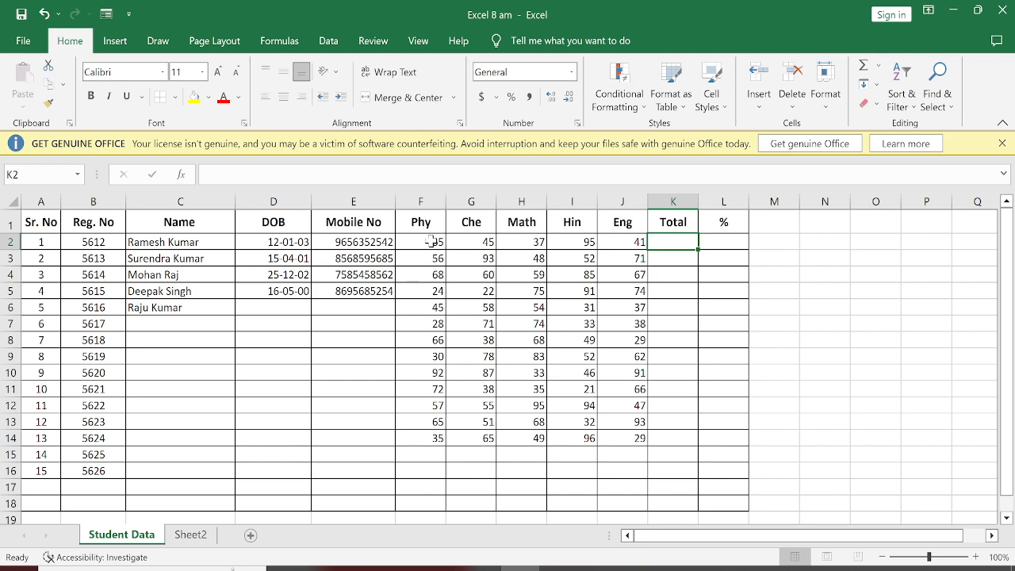
left_click_drag(434, 241, 623, 439)
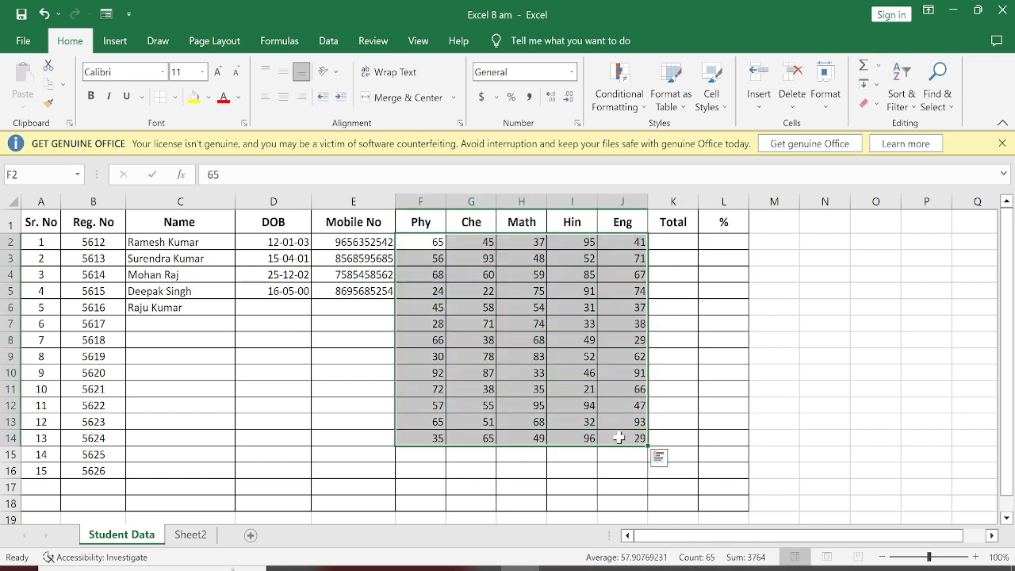
left_click(284, 96)
left_click(283, 70)
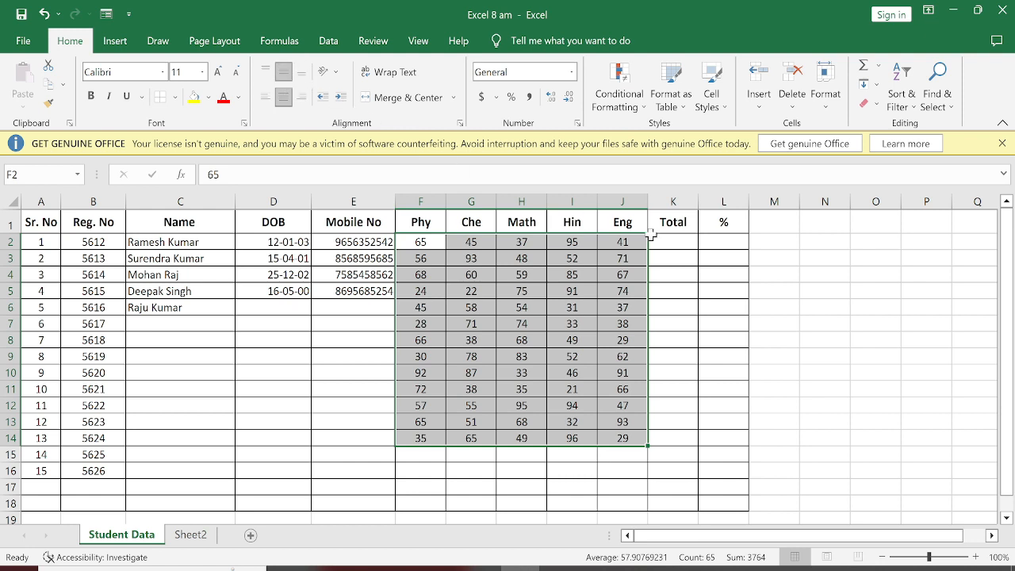
Step: Enter the formula =65+45+37+95+41 in K2 to total the first student's five subject marks
left_click(682, 245)
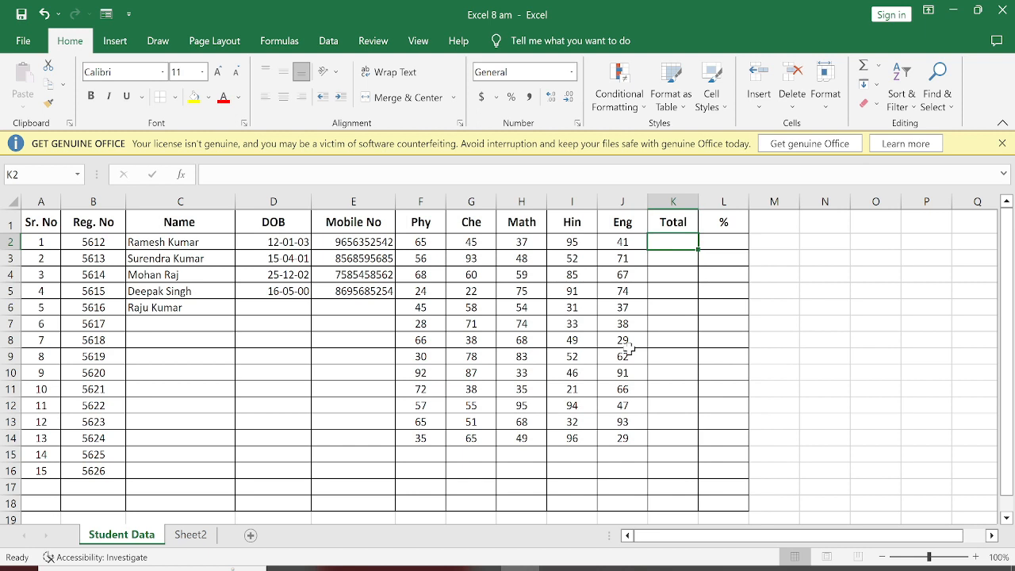
type("=")
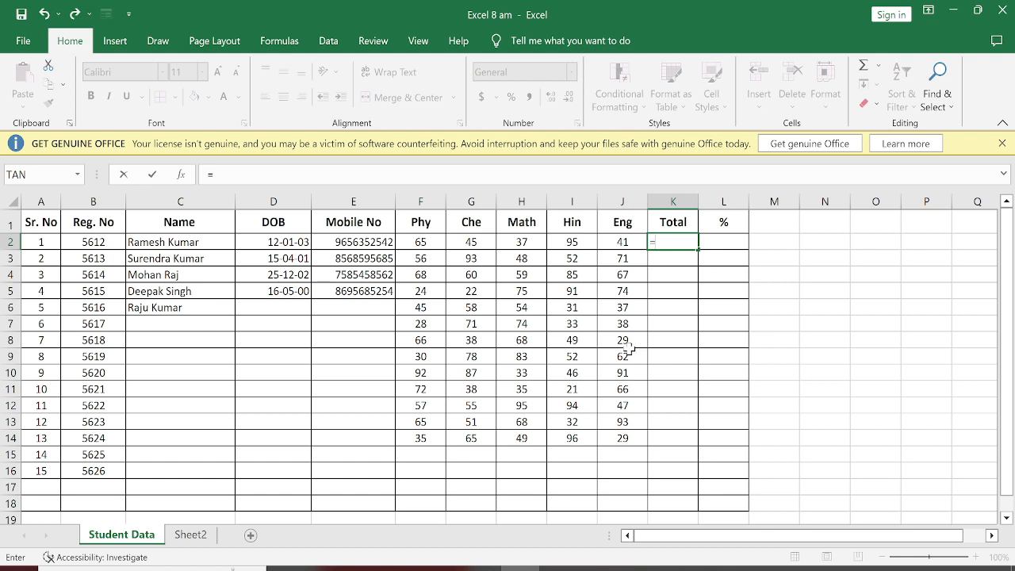
left_click(673, 242)
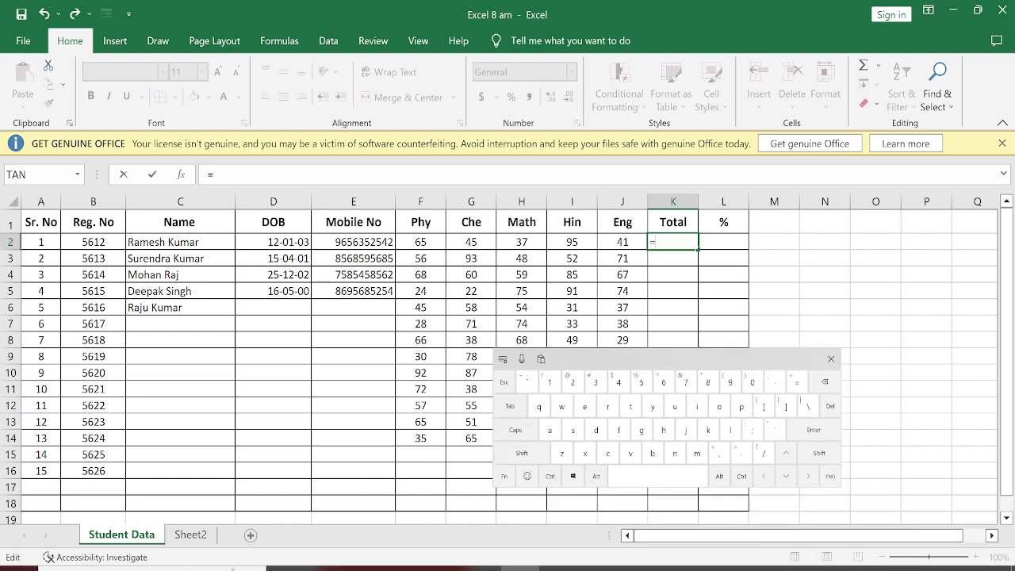
left_click_drag(682, 359, 751, 372)
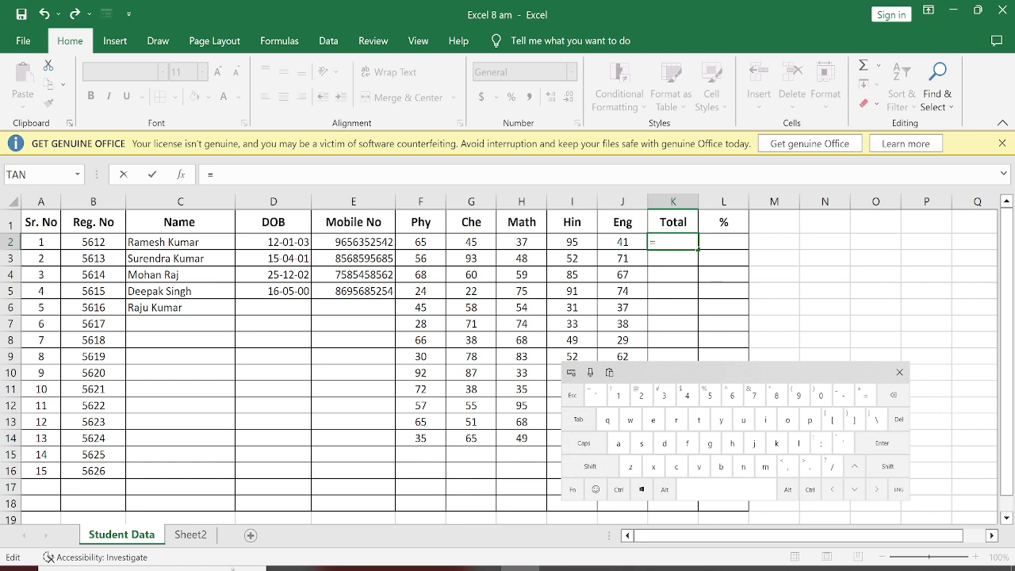
type("65+45+37+")
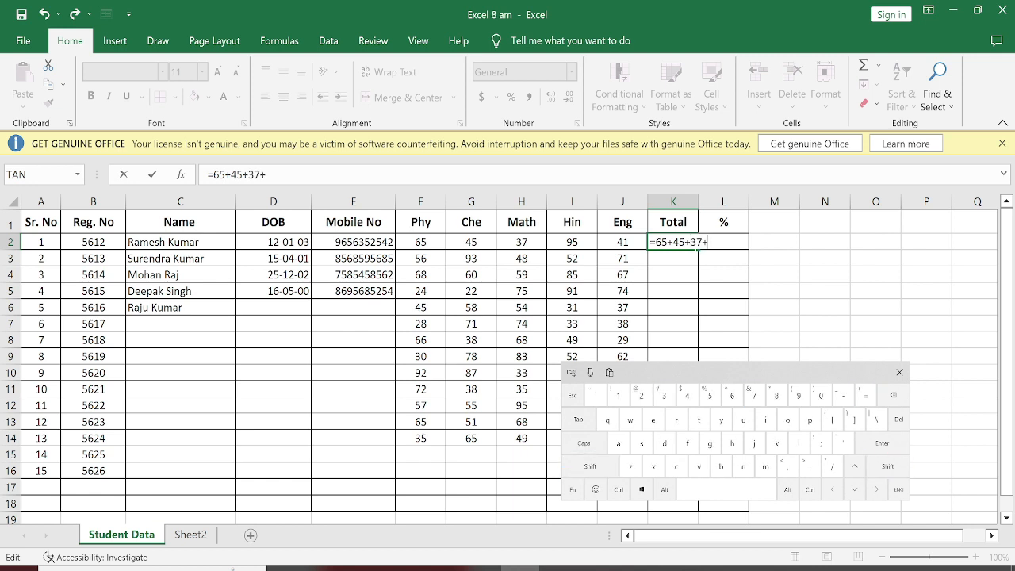
type("95")
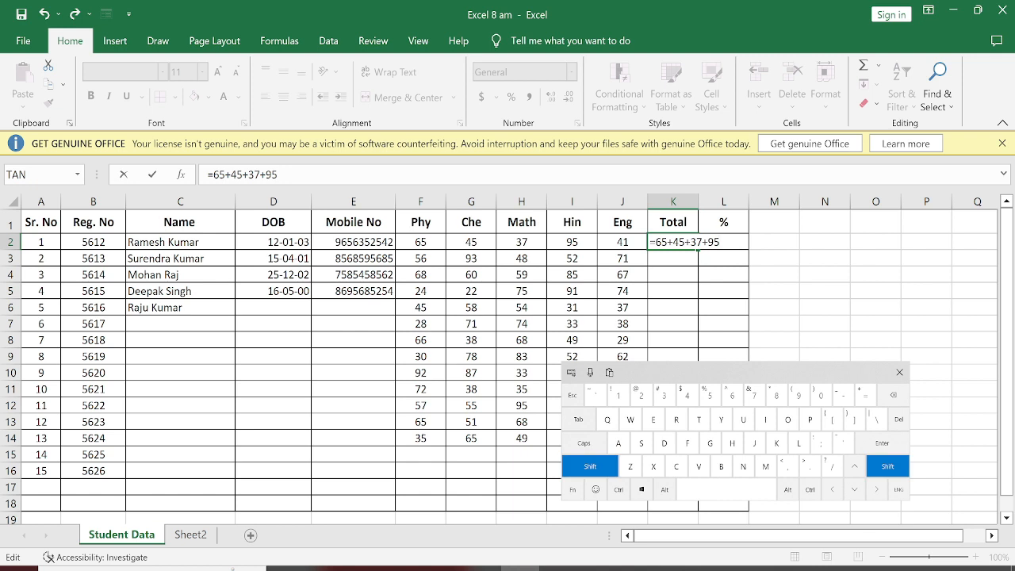
type("+41")
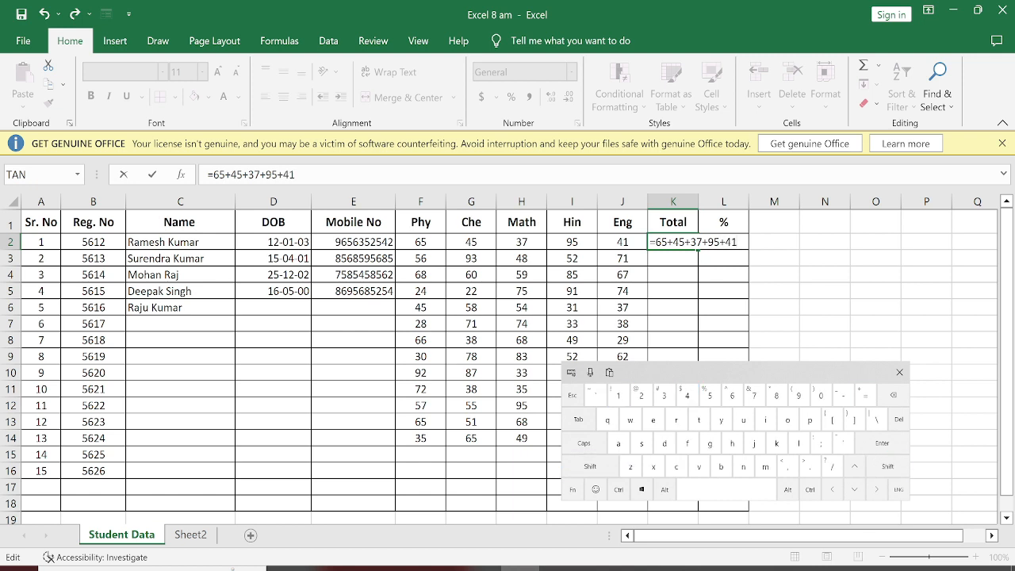
key("Return")
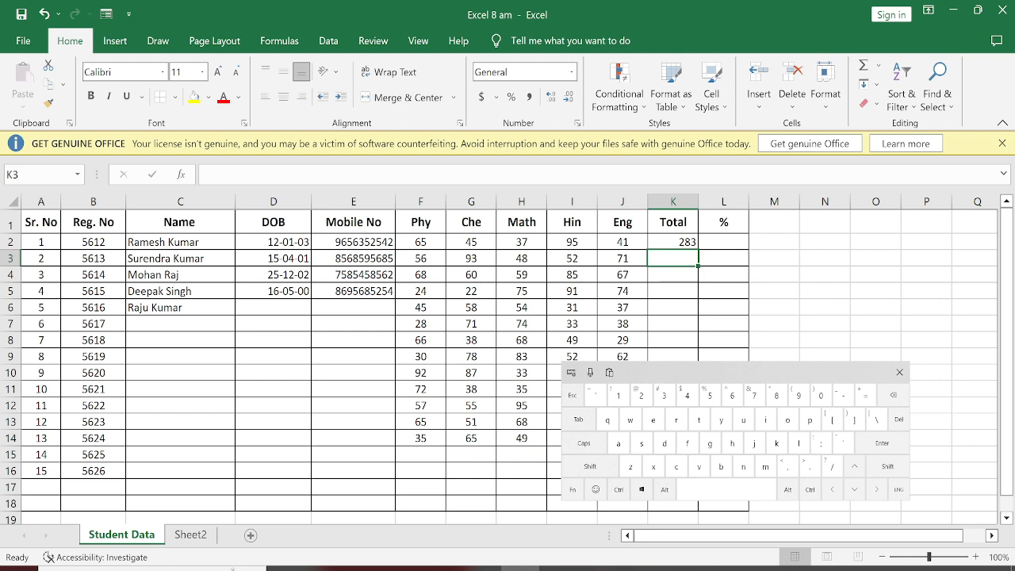
Step: Set the first student's Math mark in H2 to 32
left_click(521, 241)
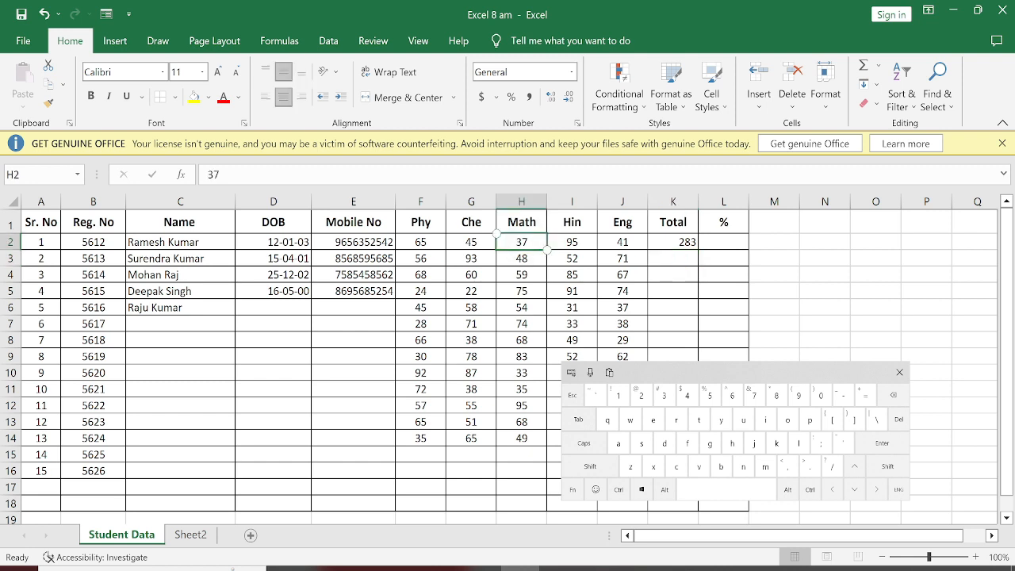
type("3")
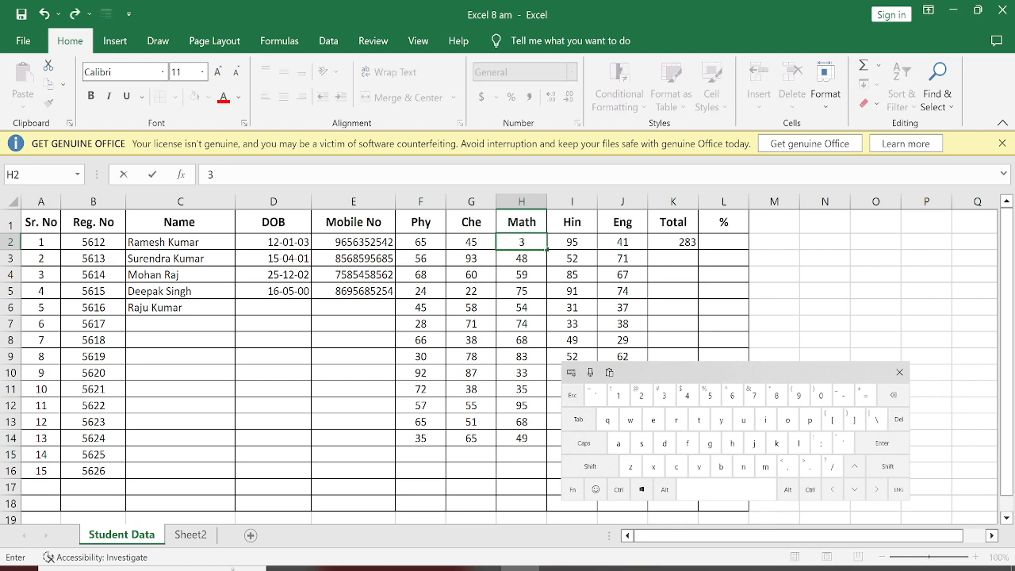
type("2")
key("Return")
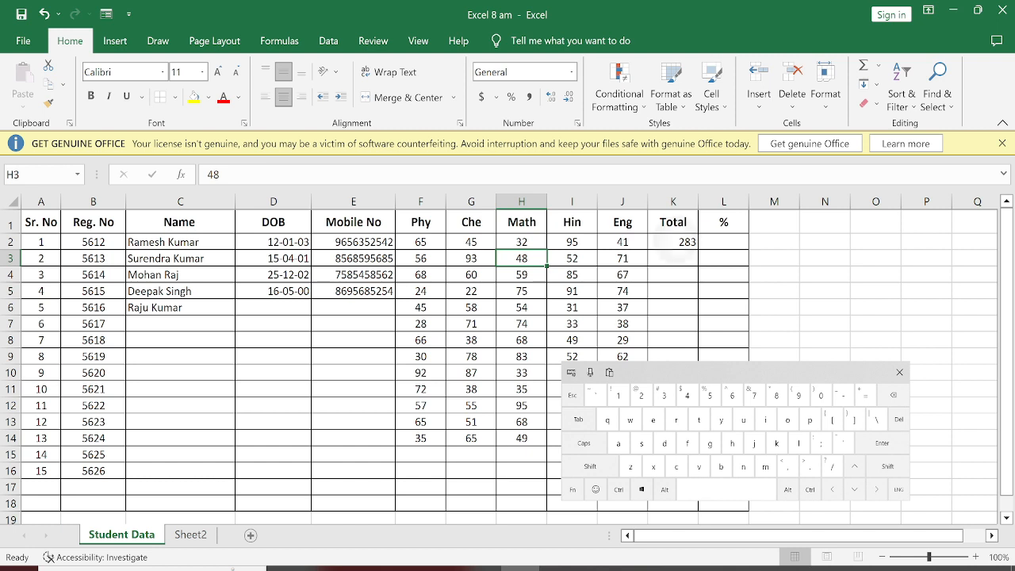
Step: Clear the typed numbers from the first student's Total formula in K2, keeping only the equals sign
left_click(672, 243)
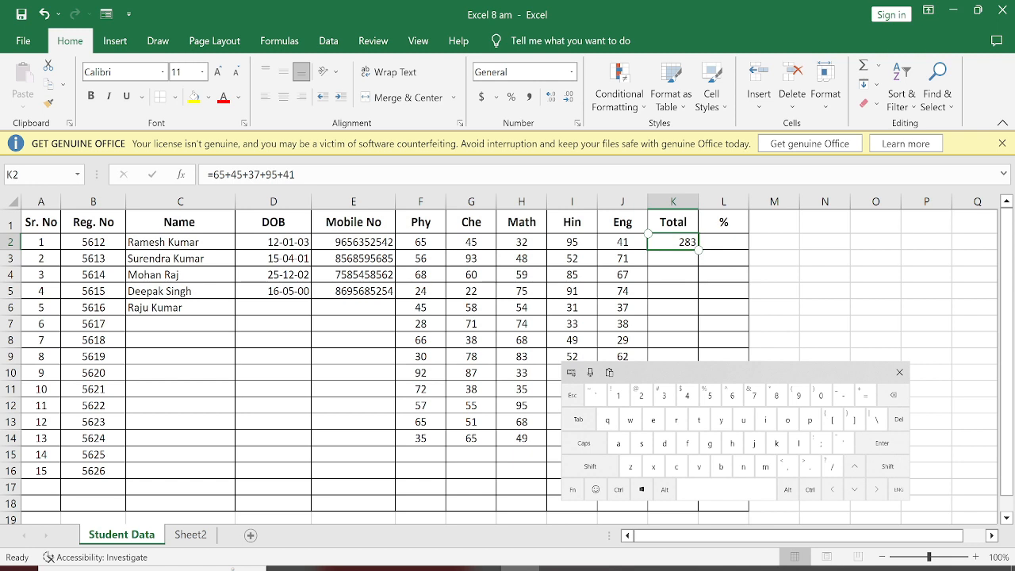
left_click(522, 243)
left_click(672, 243)
left_click(573, 489)
left_click(641, 395)
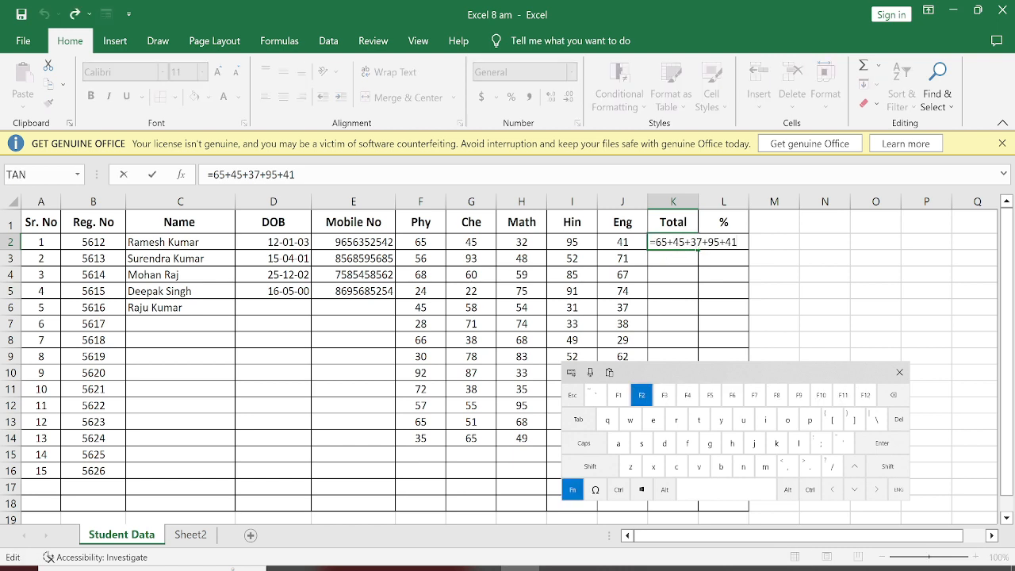
left_click(702, 242)
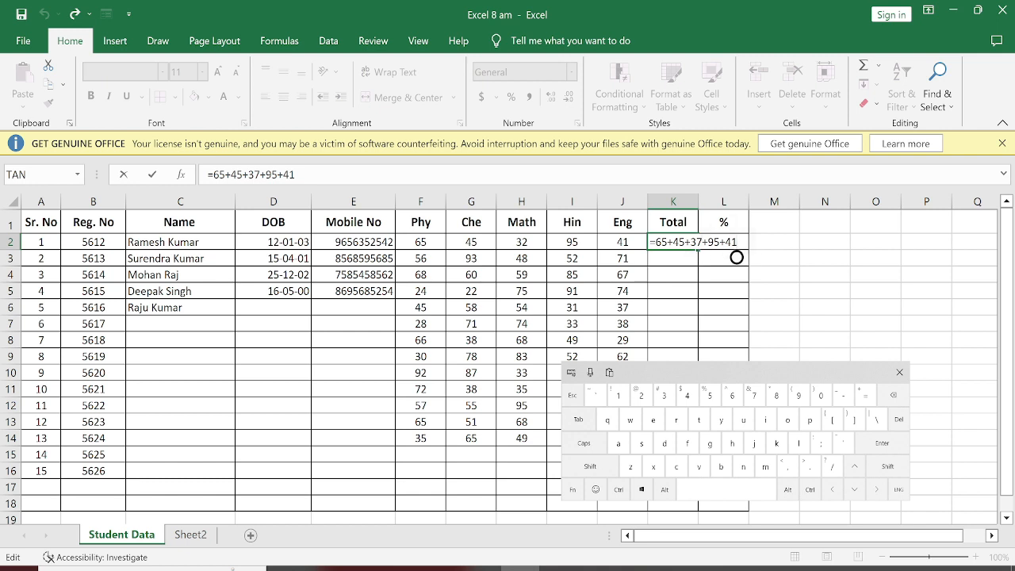
key("BackSpace")
key("BackSpace")
key("BackSpace")
key("BackSpace")
key("BackSpace")
key("BackSpace")
key("BackSpace")
key("BackSpace")
key("BackSpace")
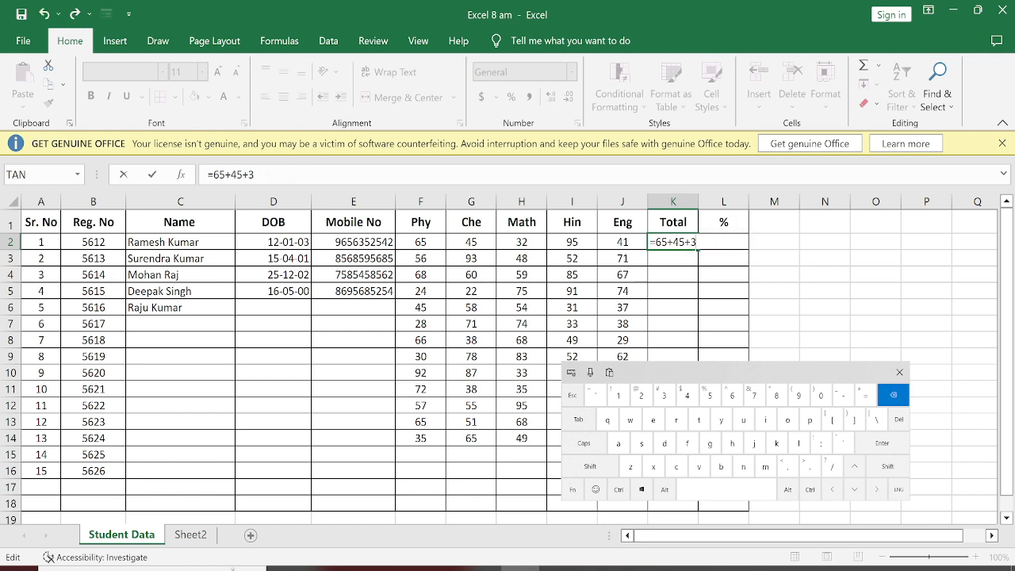
key("BackSpace")
key("BackSpace")
key("BackSpace")
key("BackSpace")
key("BackSpace")
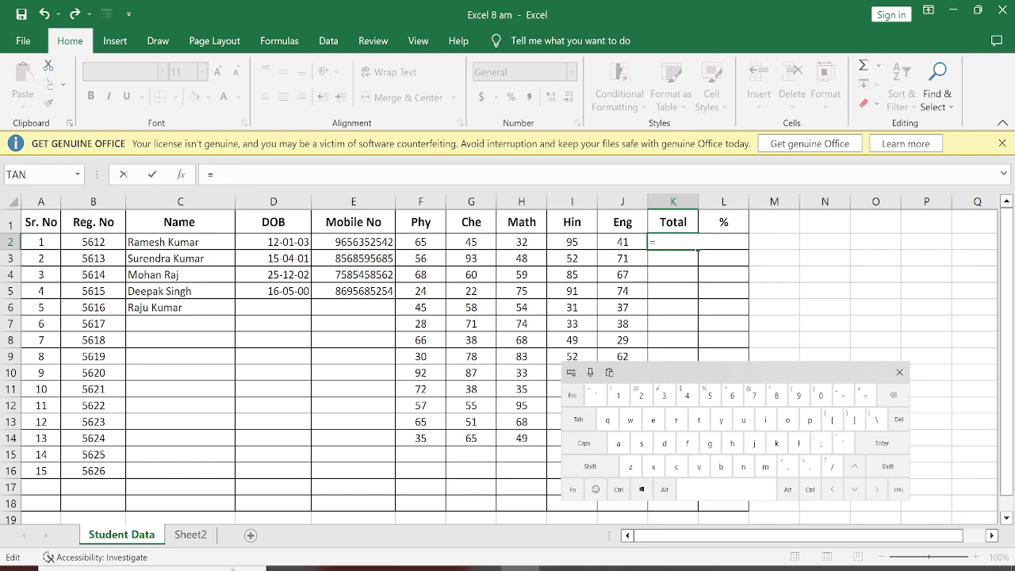
Step: Complete the K2 total with cell references to the five subject marks as =F2+G2+H2+I2+J2
left_click(420, 242)
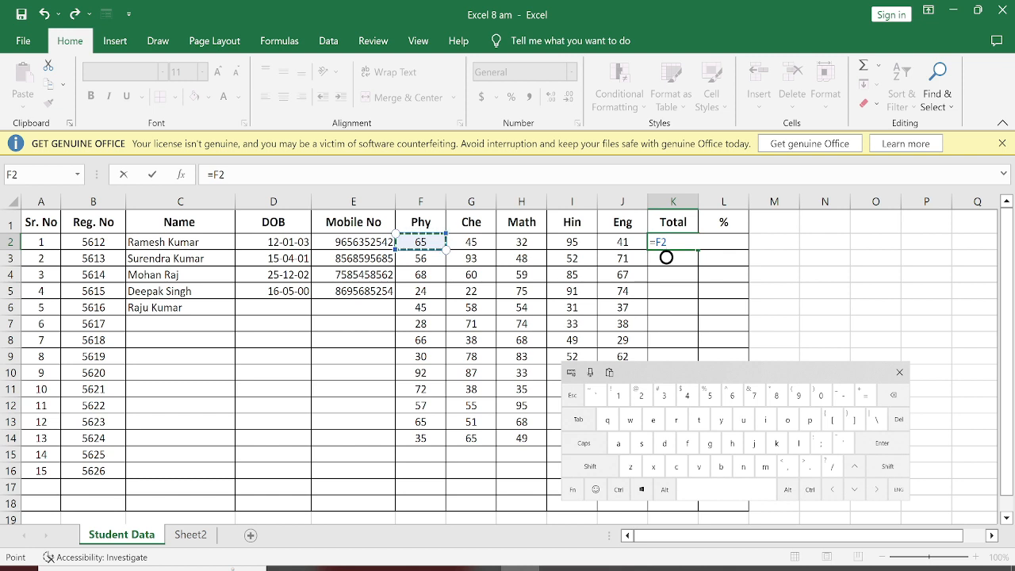
type("+")
left_click(471, 242)
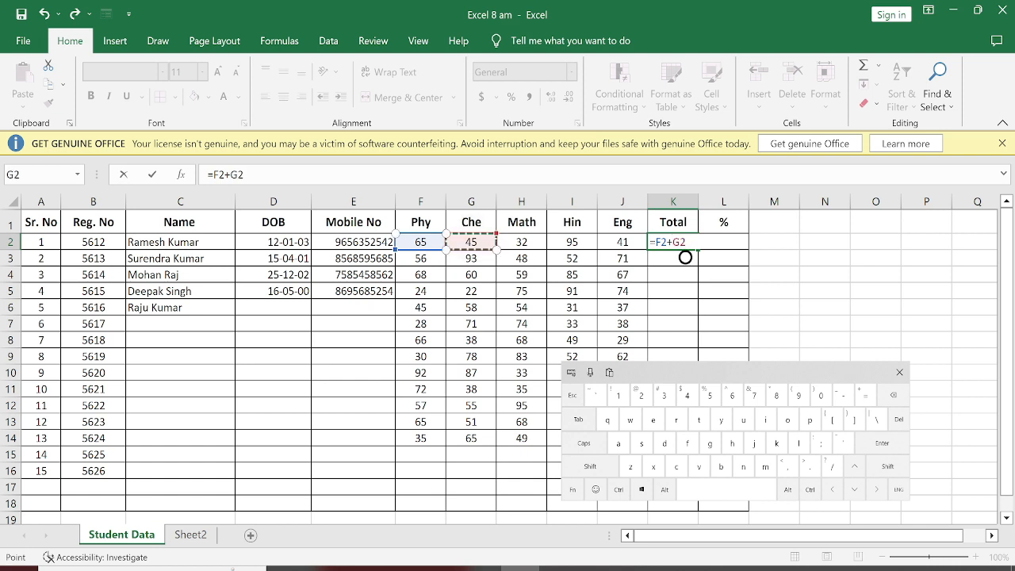
left_click(590, 466)
left_click(866, 394)
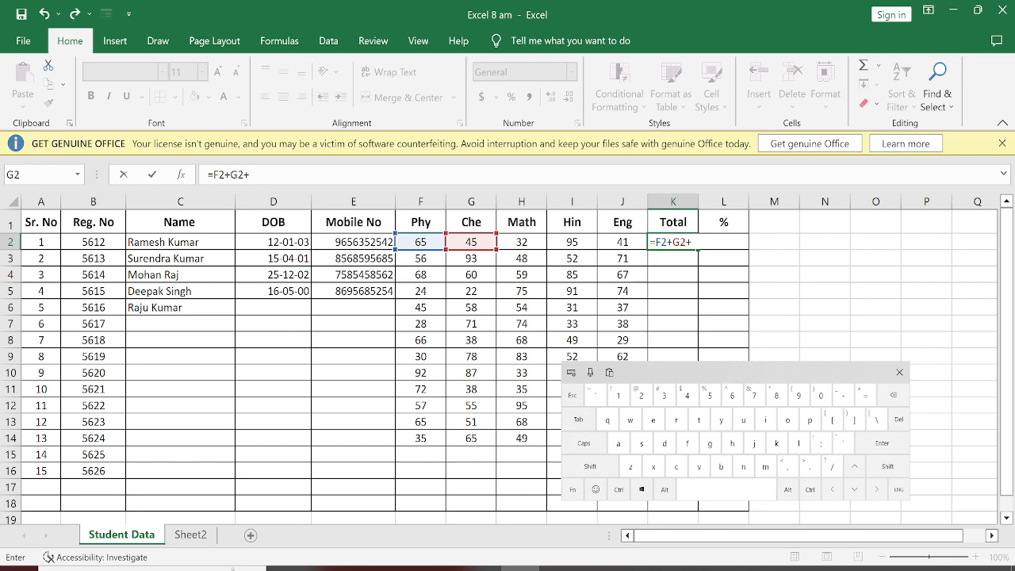
left_click(521, 242)
left_click(590, 466)
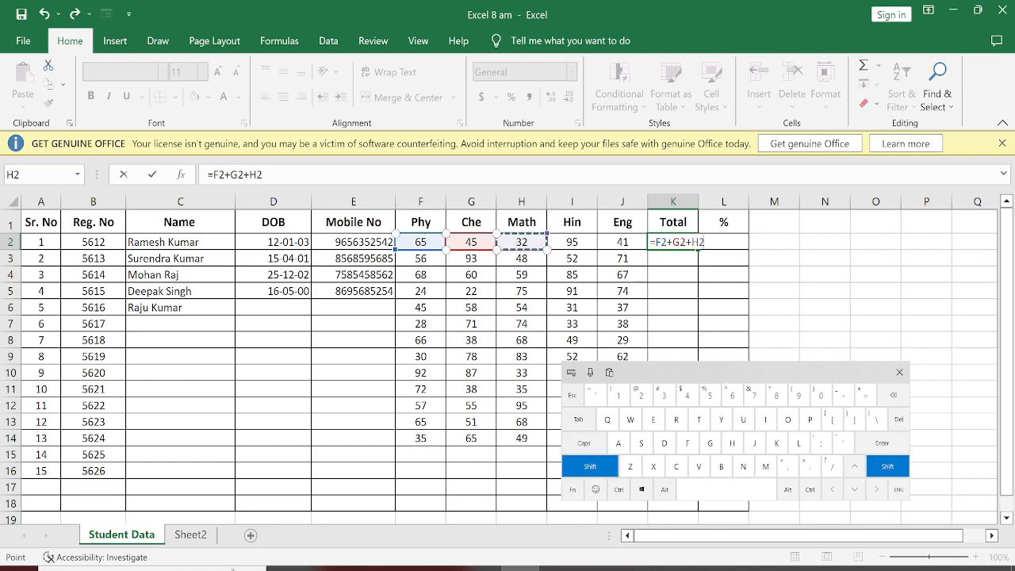
left_click(866, 394)
left_click(572, 242)
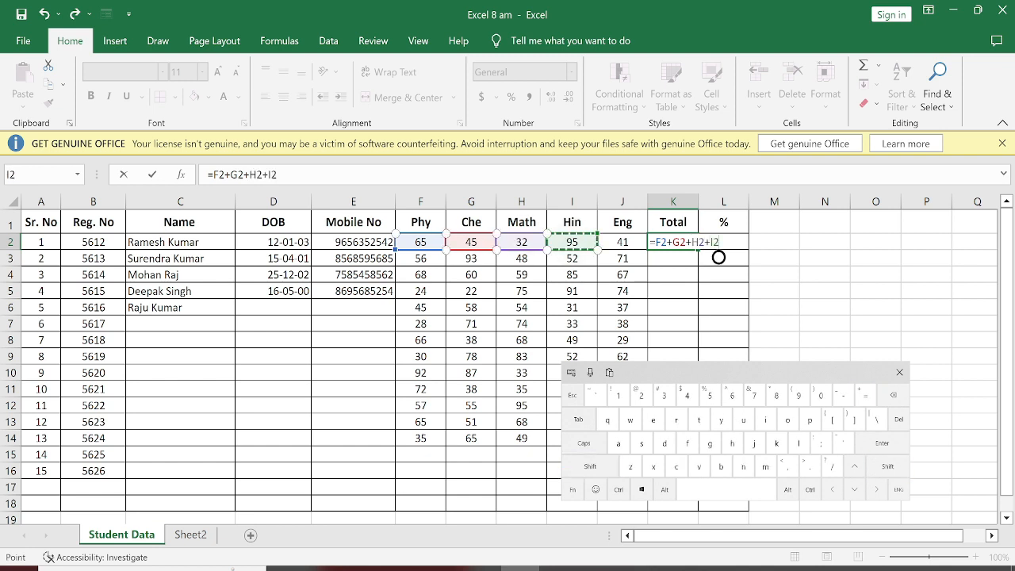
left_click(590, 466)
left_click(866, 394)
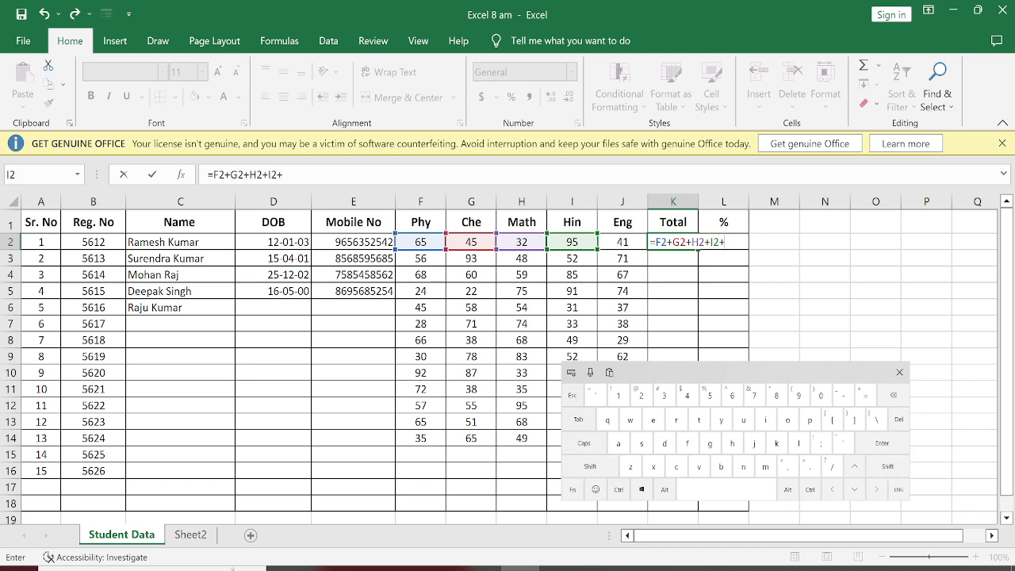
left_click(622, 241)
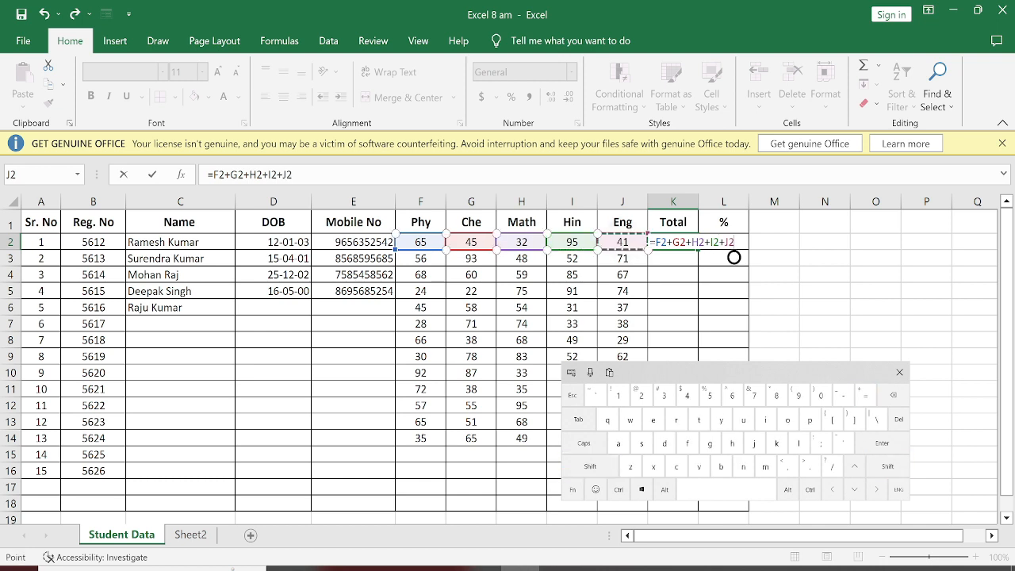
left_click(882, 443)
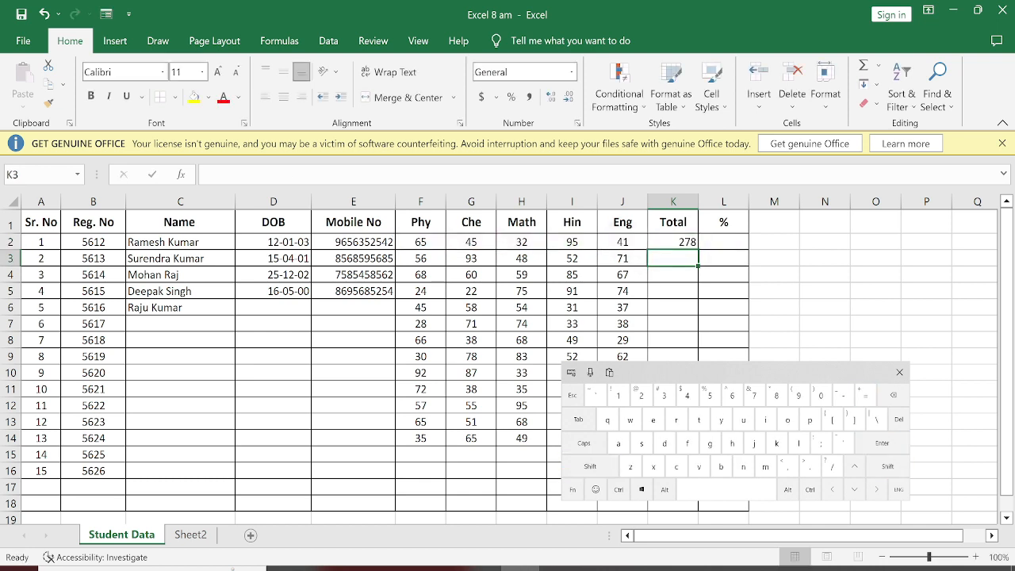
Step: Set the first student's Math mark in H2 to 37
left_click(521, 242)
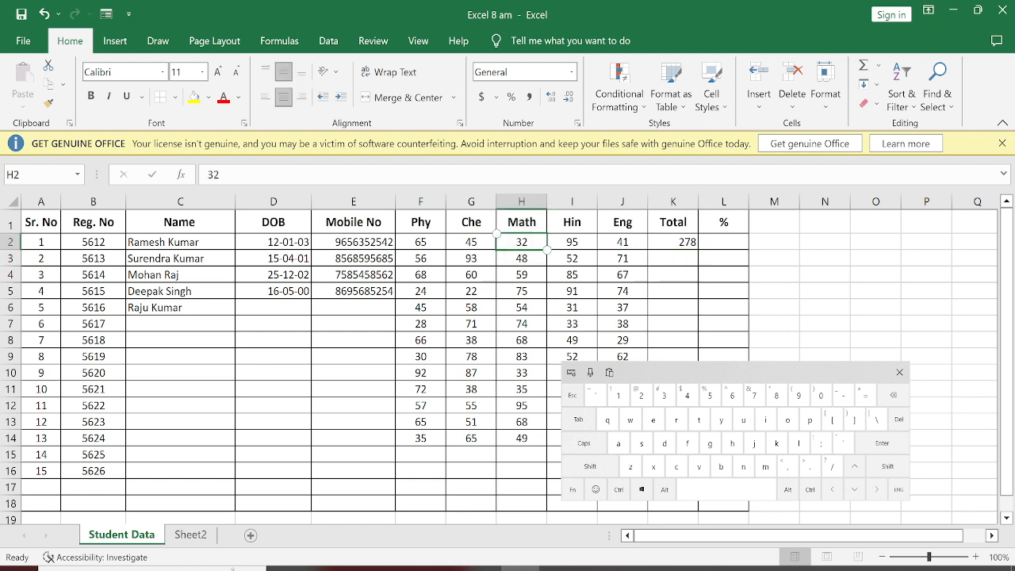
type("37")
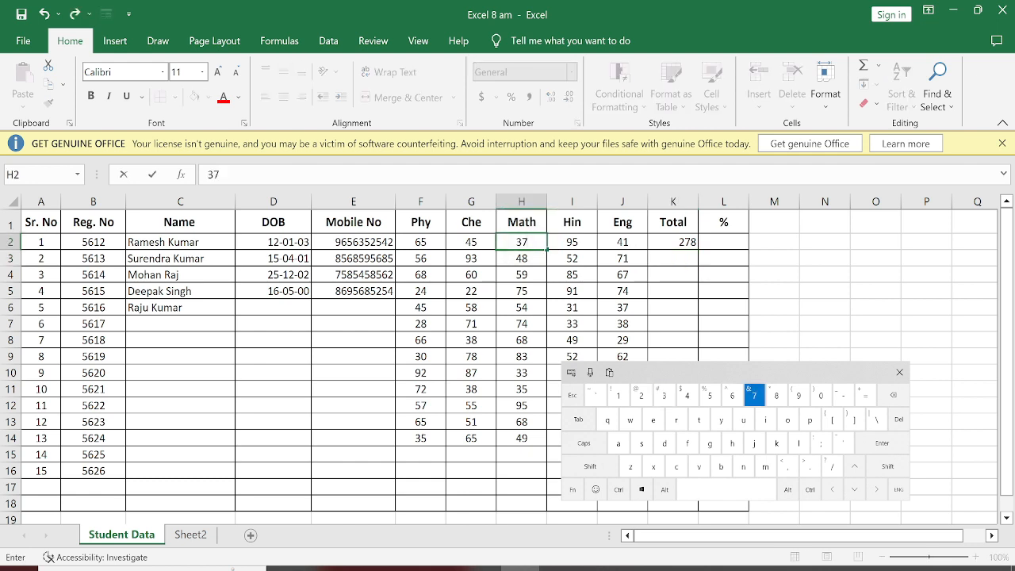
key("Return")
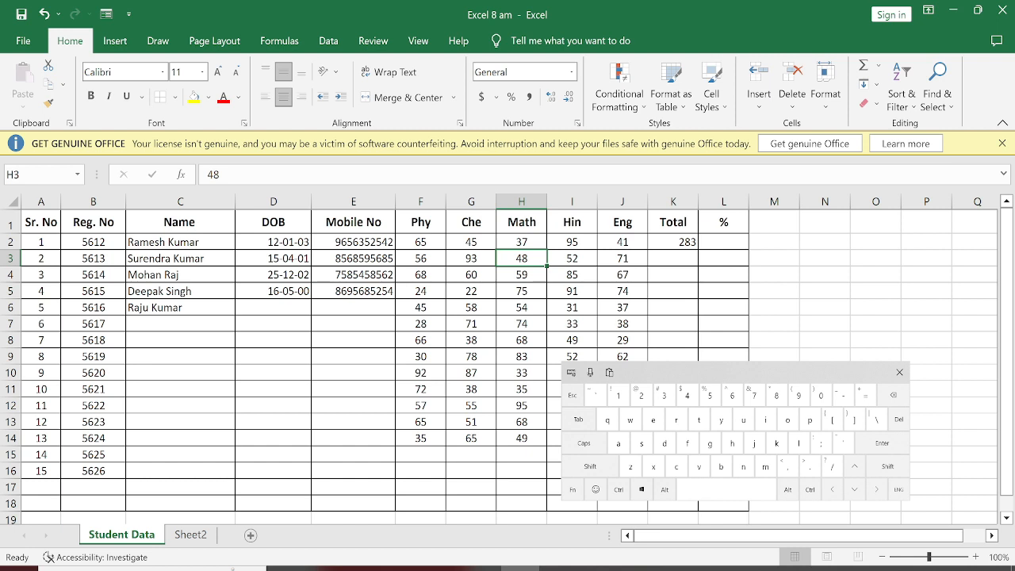
Step: Enter the formula =F3+G3+H3+I3+J3 in K3 to total the second student's marks
left_click(673, 259)
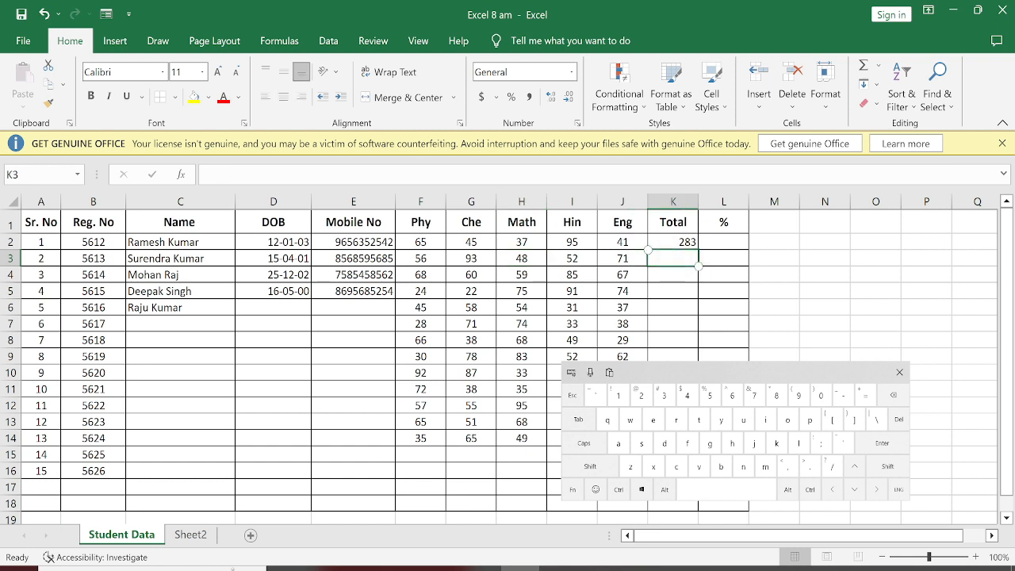
left_click(866, 395)
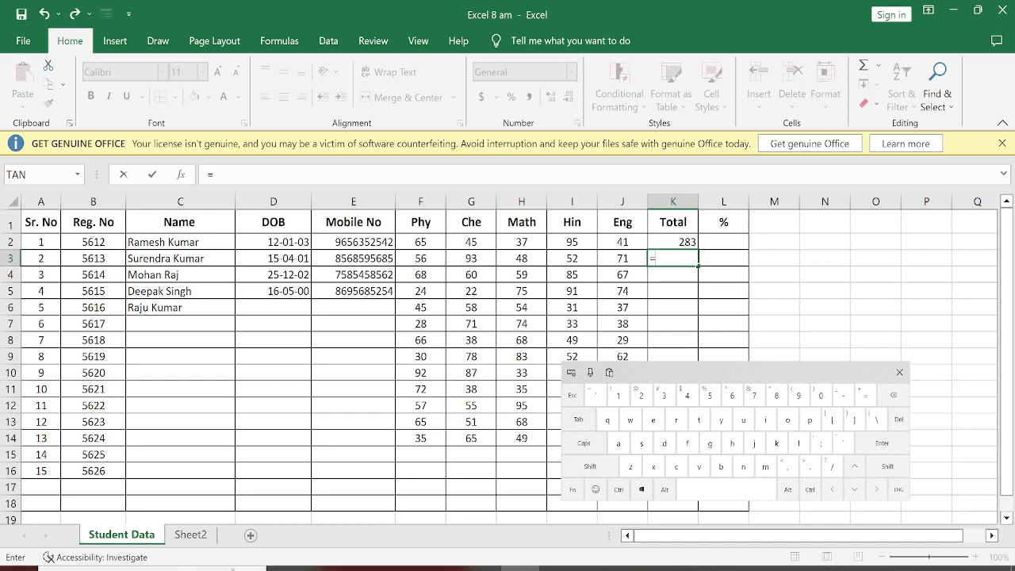
left_click(420, 258)
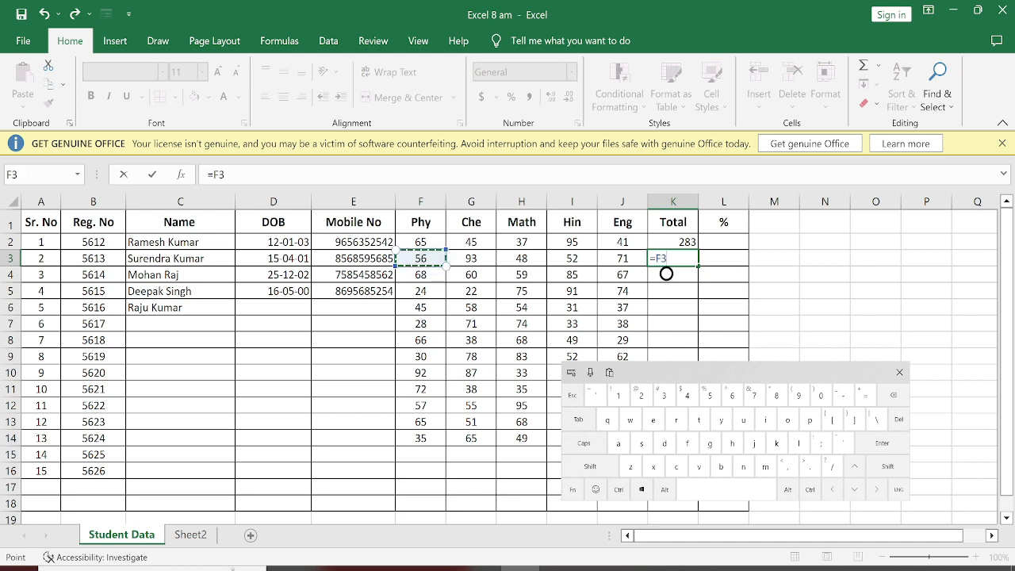
left_click(590, 466)
left_click(866, 394)
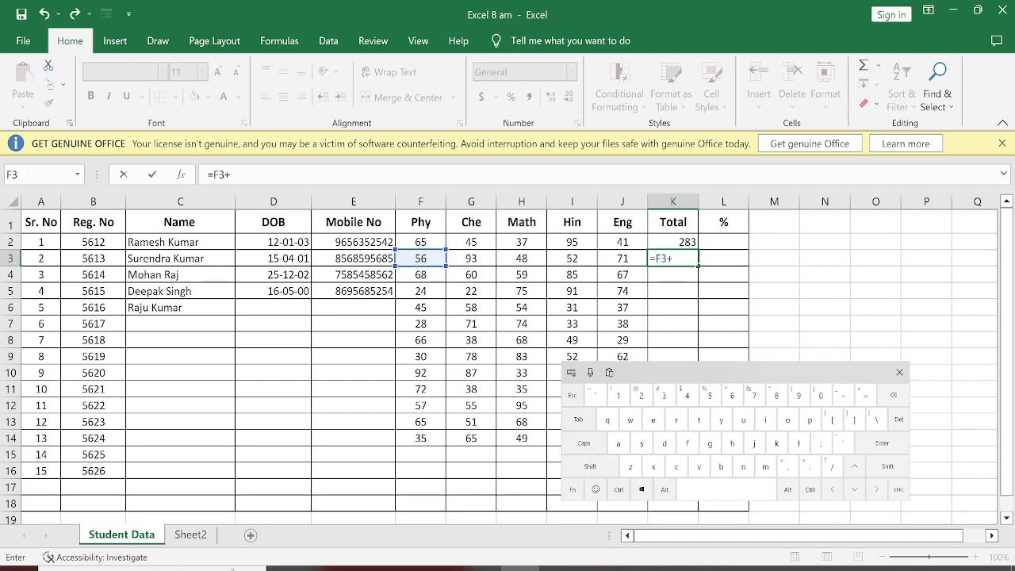
left_click(471, 258)
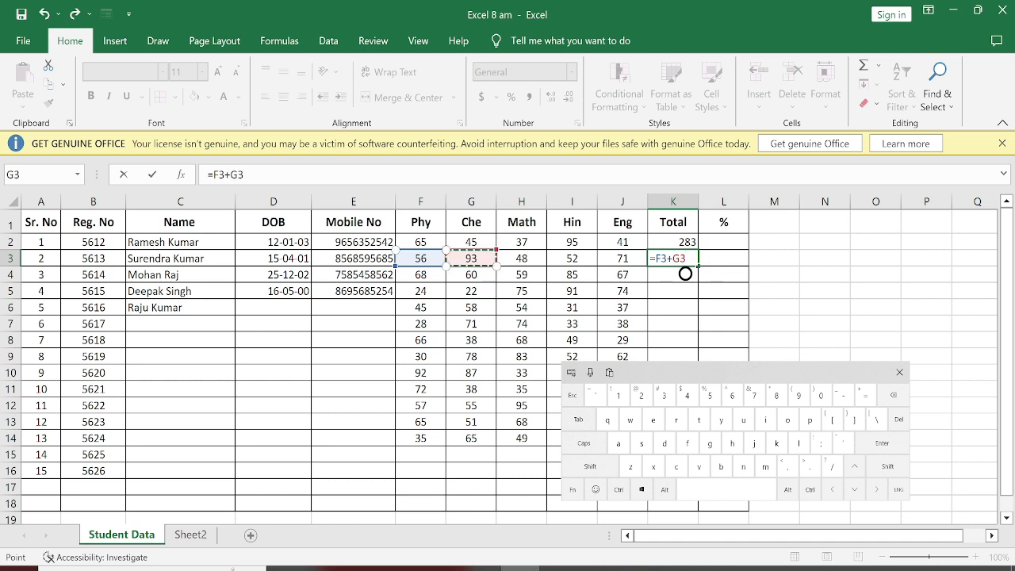
left_click(590, 466)
left_click(866, 394)
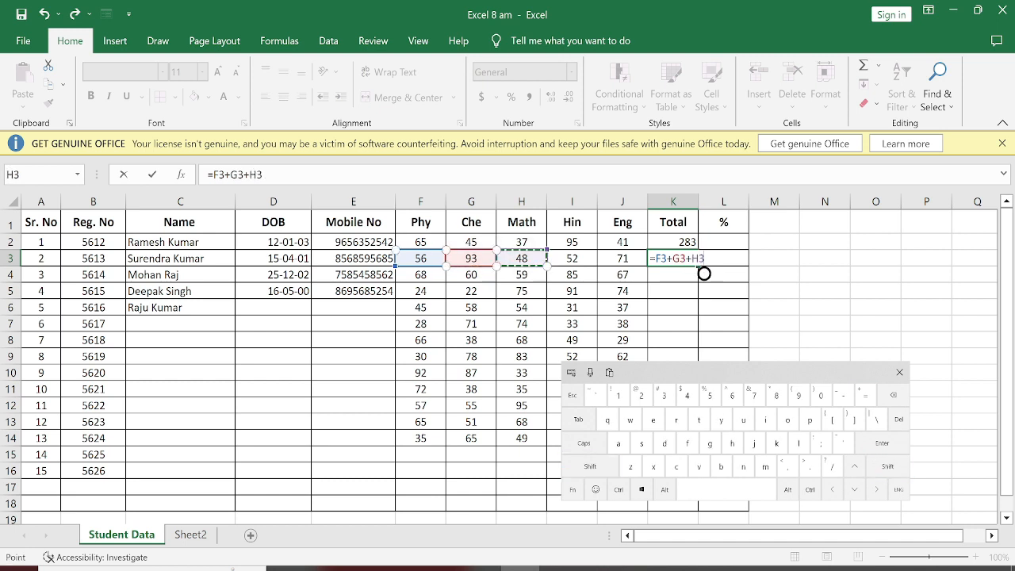
left_click(521, 258)
left_click(590, 466)
left_click(865, 394)
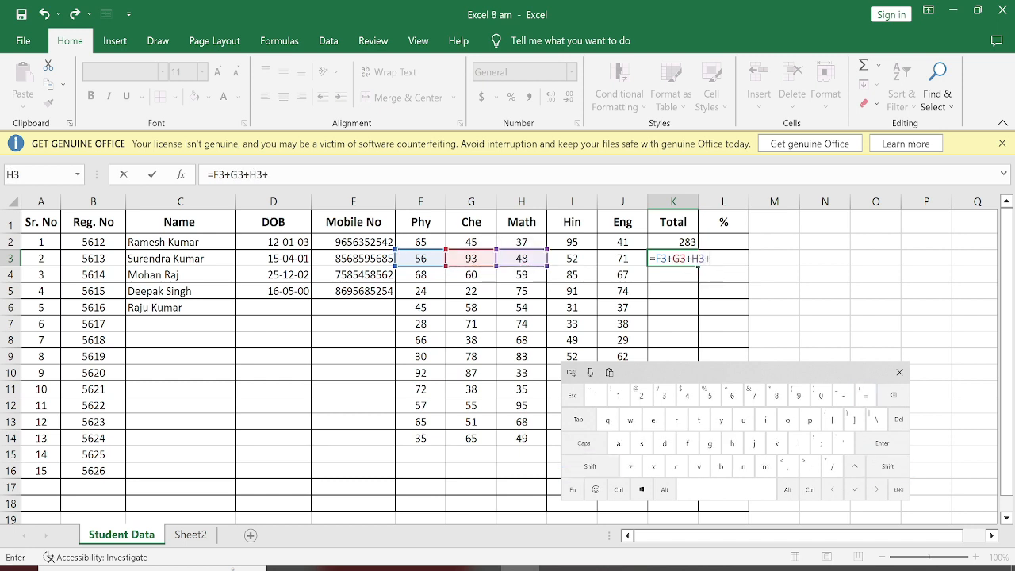
left_click(571, 259)
left_click(590, 466)
left_click(866, 394)
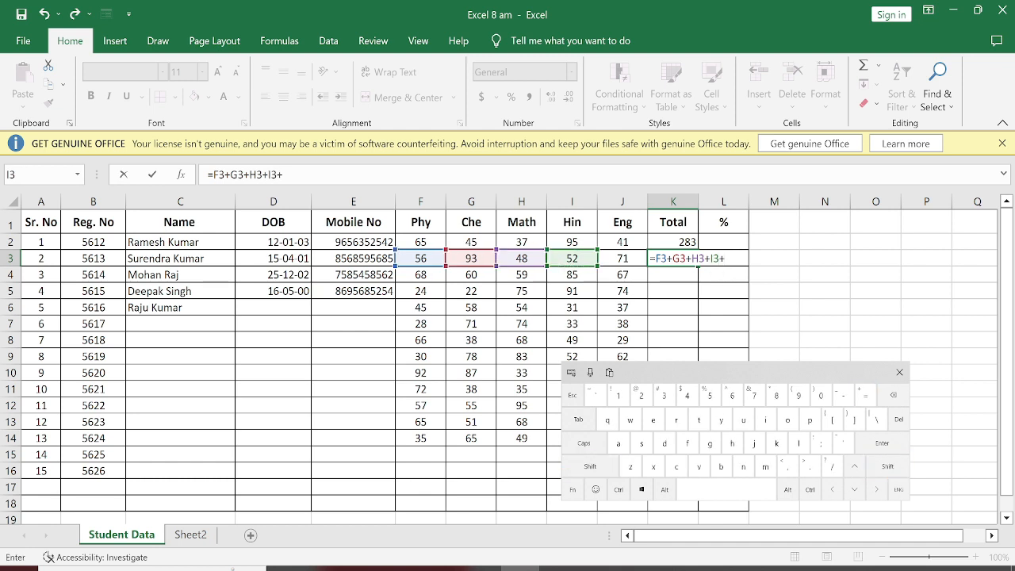
left_click(622, 258)
left_click(882, 443)
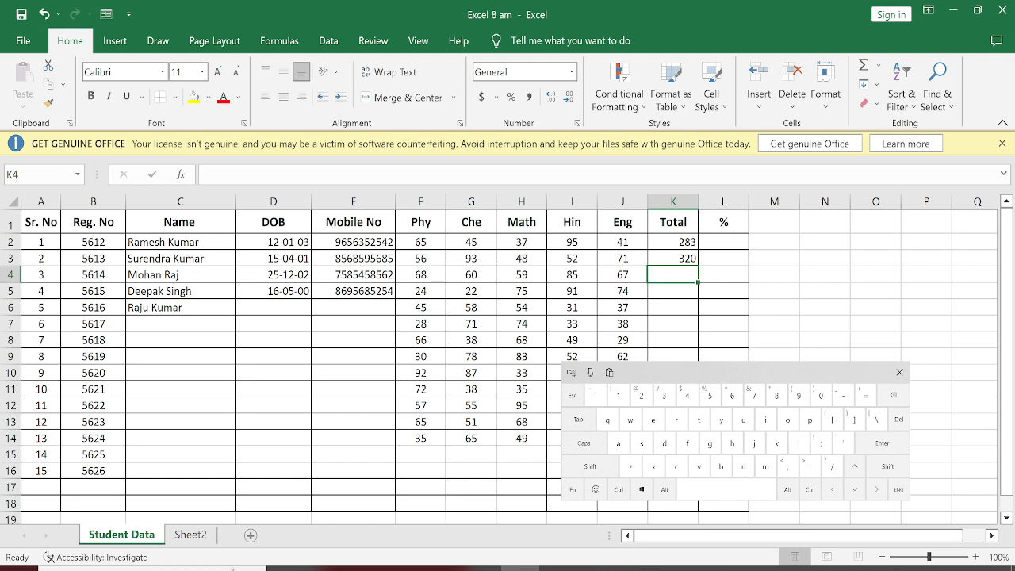
Step: Fill the total formula from K3 down through K14 for the remaining students with marks
left_click(673, 259)
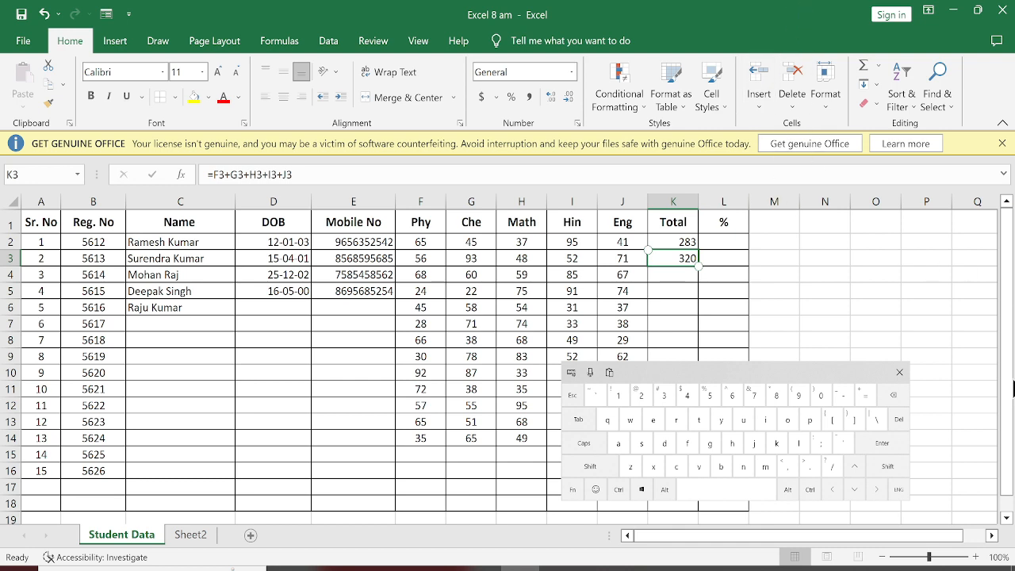
left_click(899, 372)
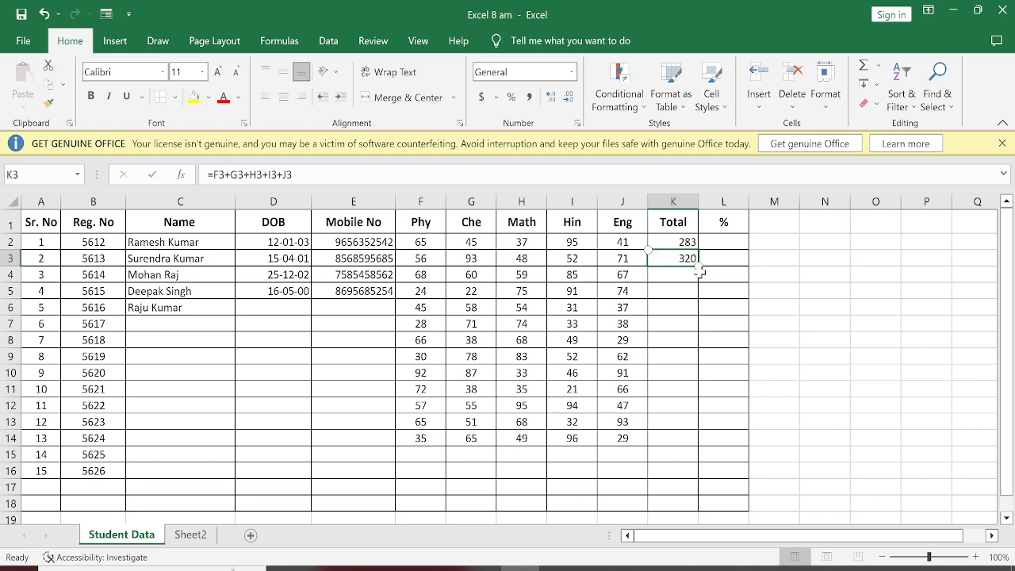
left_click(684, 302)
left_click(682, 257)
left_click_drag(698, 266, 686, 442)
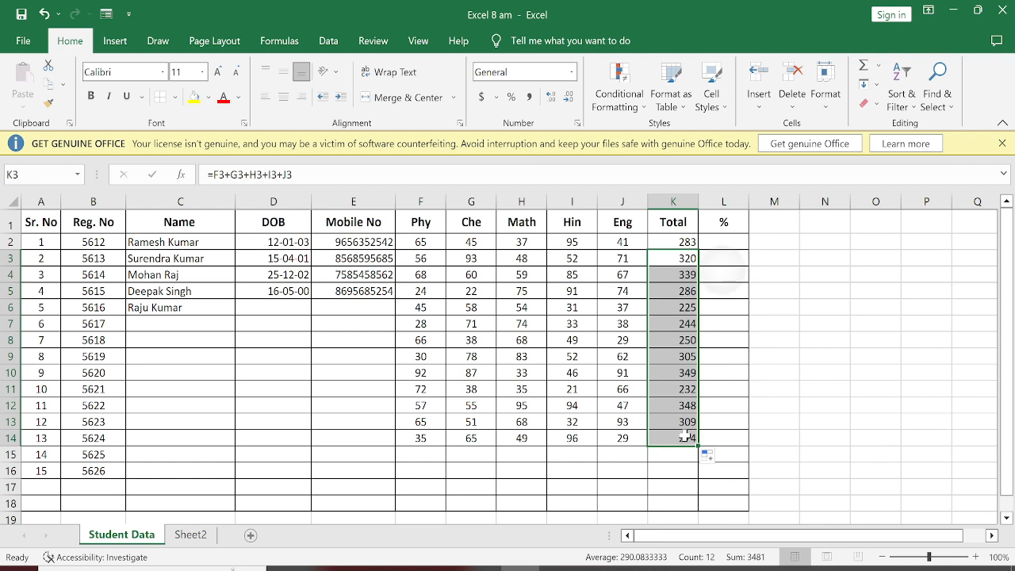
left_click(723, 273)
Step: Inspect the cell references used by the total formulas in K3 and K4
left_click(673, 259)
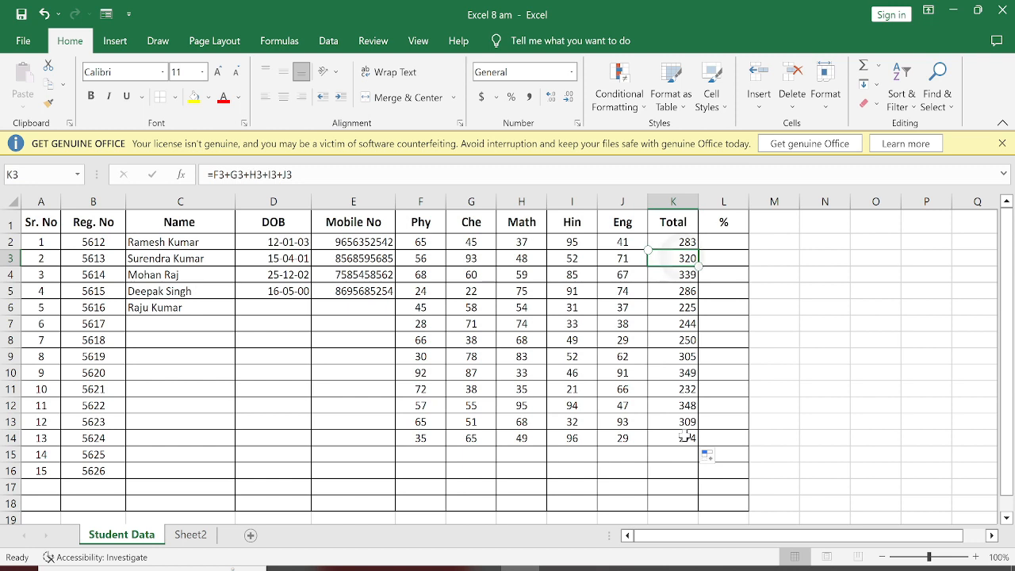
double_click(673, 259)
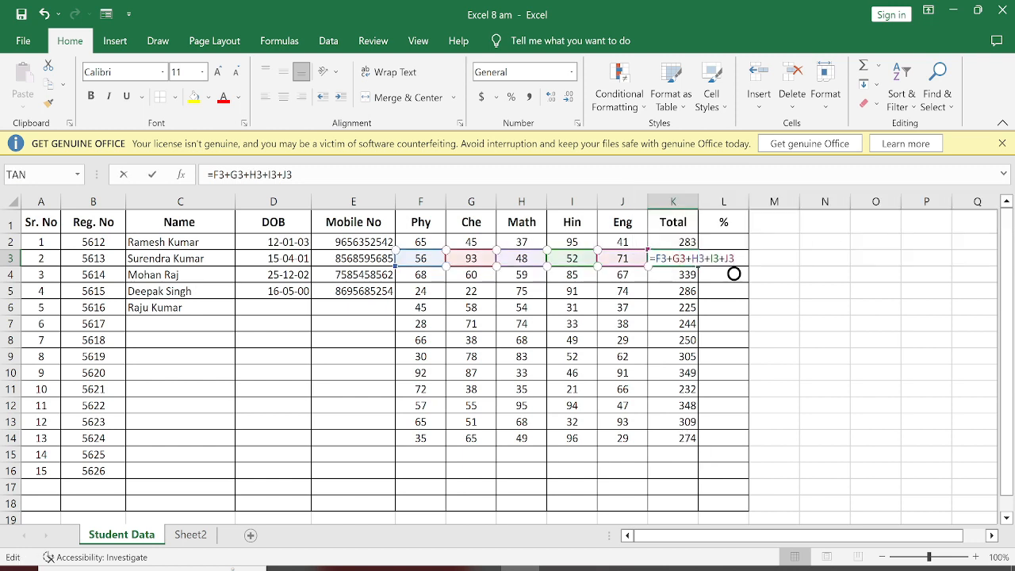
key("Return")
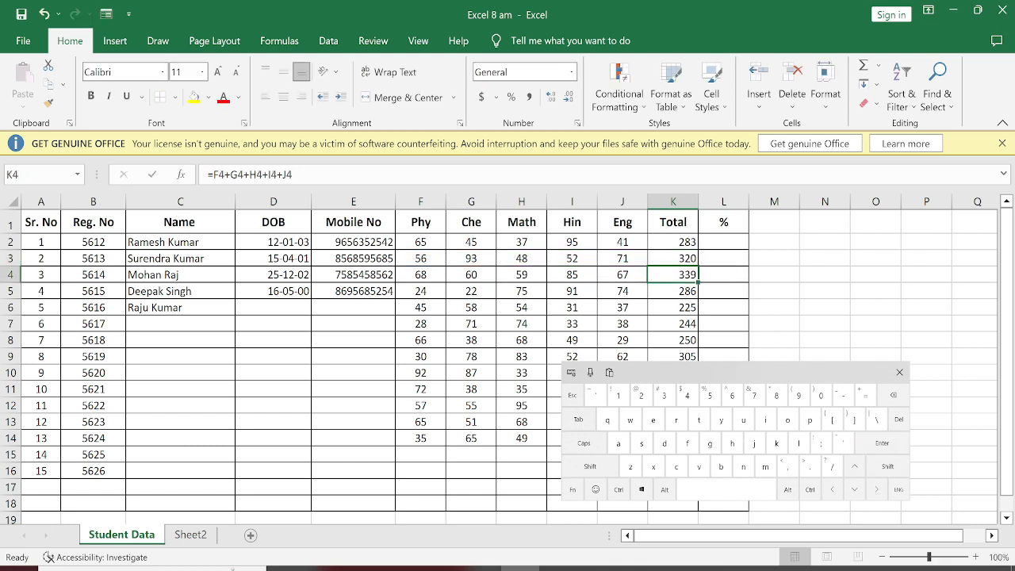
double_click(673, 274)
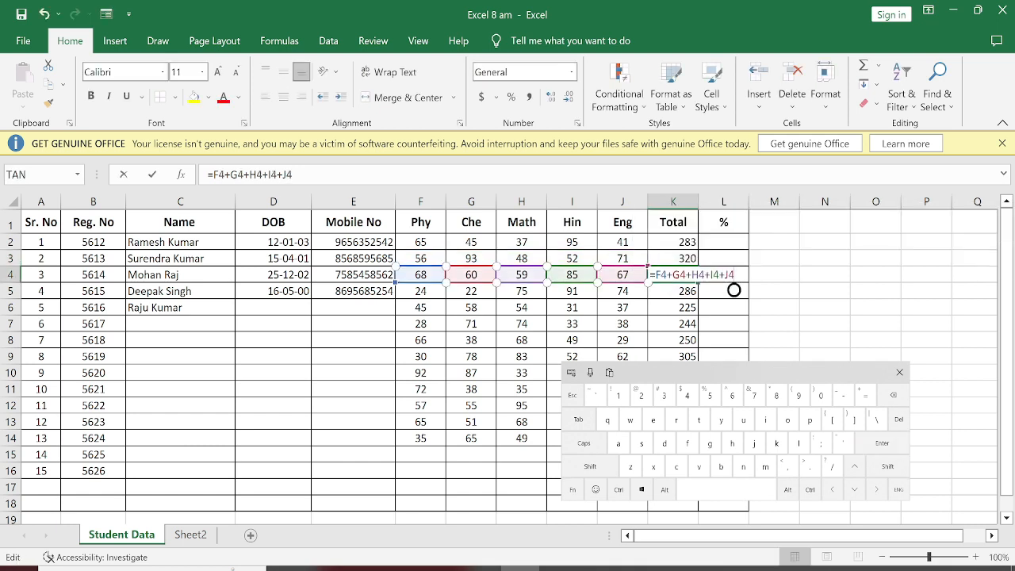
left_click(882, 442)
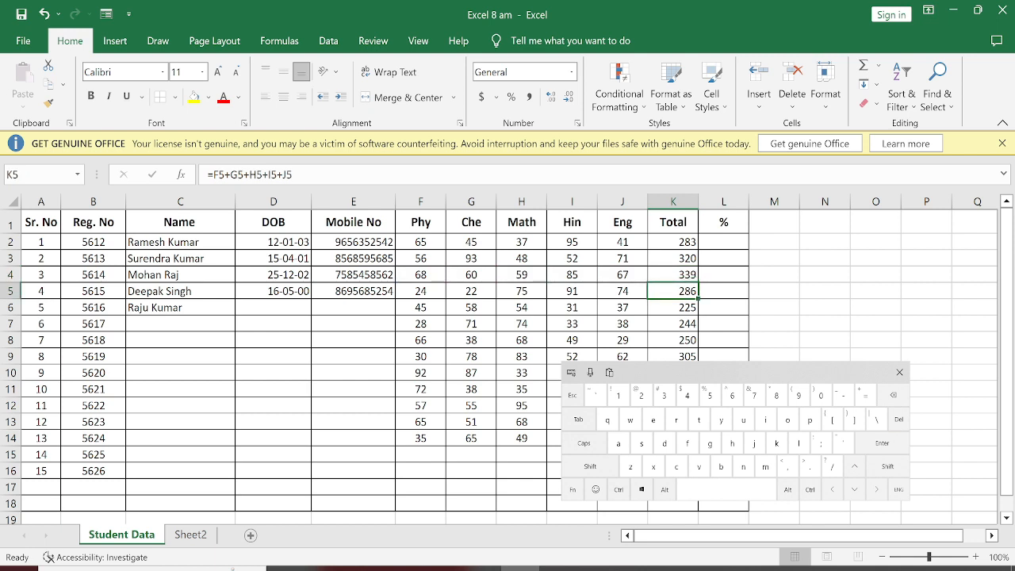
left_click(899, 372)
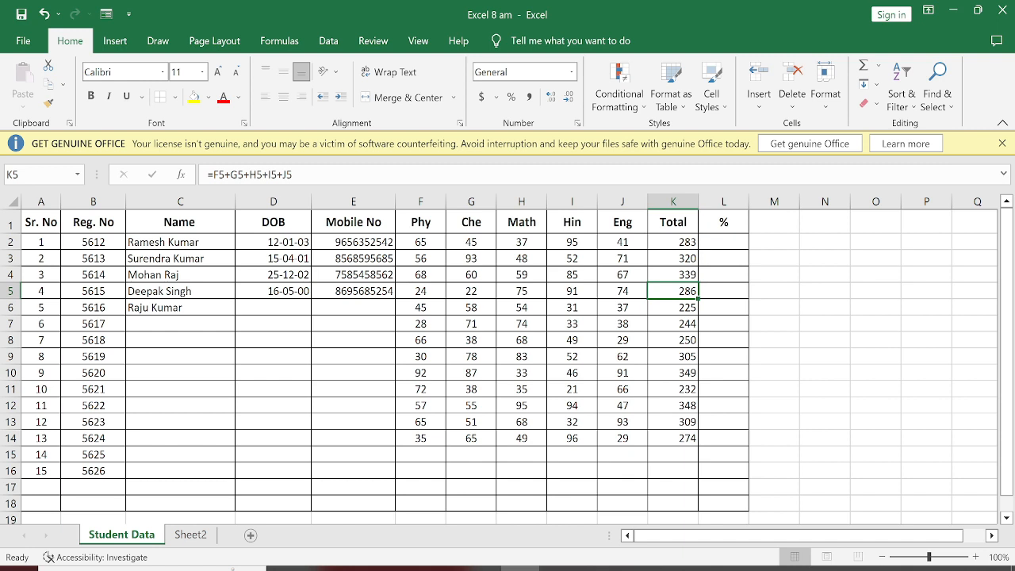
Step: Enter the formula =K2*100/500 in L2 to calculate the first student's percentage
left_click(722, 242)
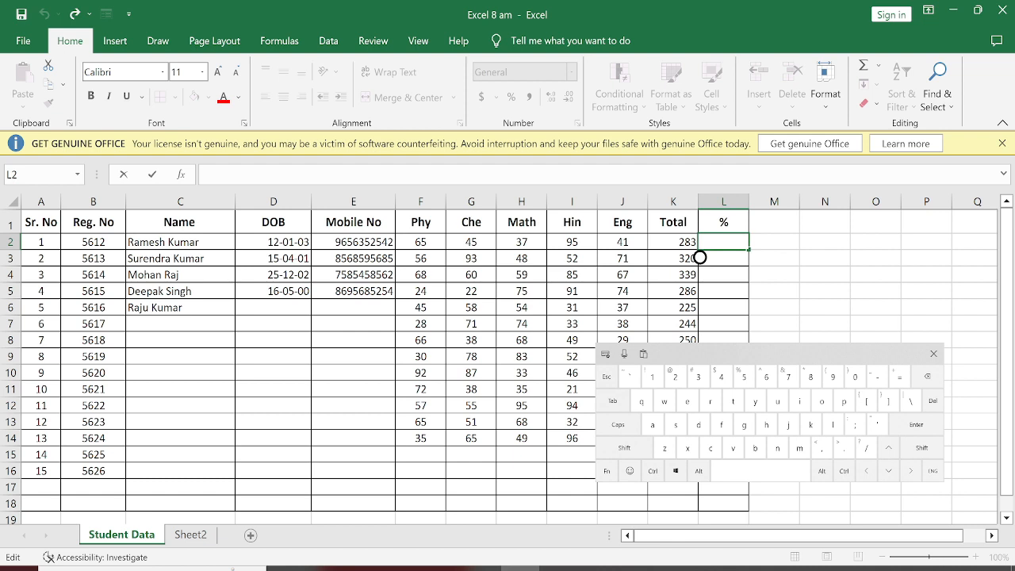
type("=")
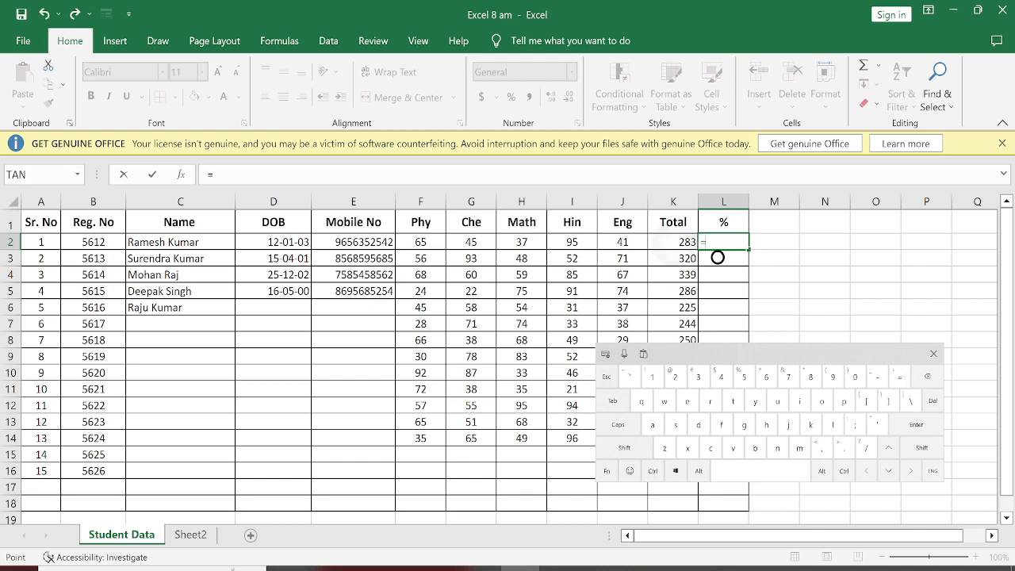
key("Left")
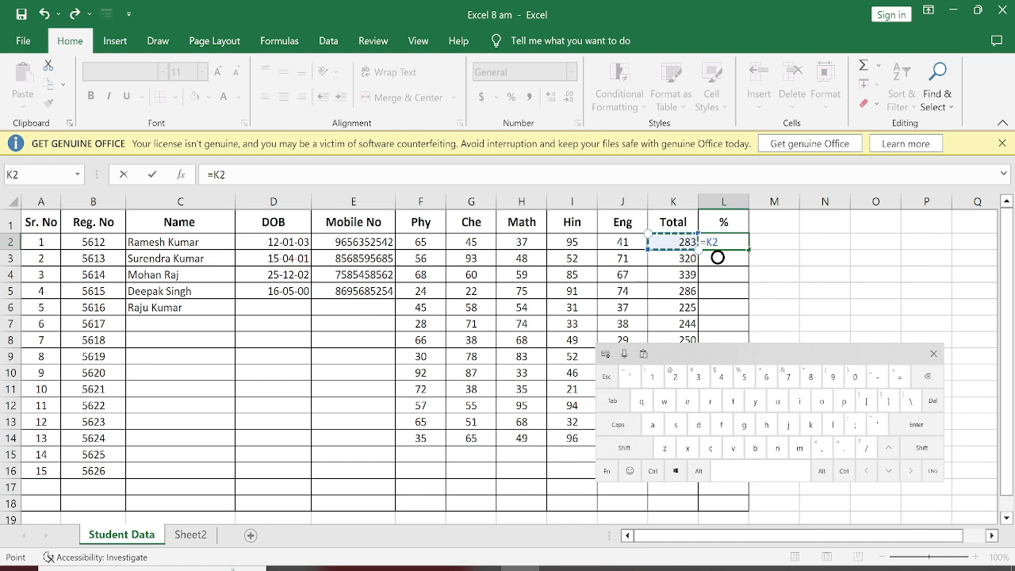
left_click(624, 447)
left_click(810, 377)
left_click(652, 377)
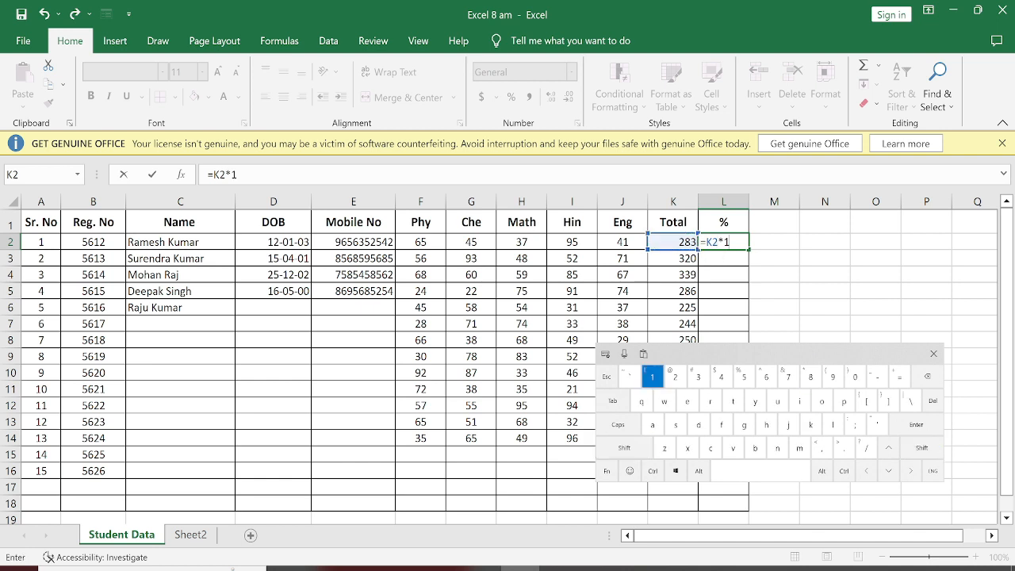
left_click(854, 377)
left_click(855, 377)
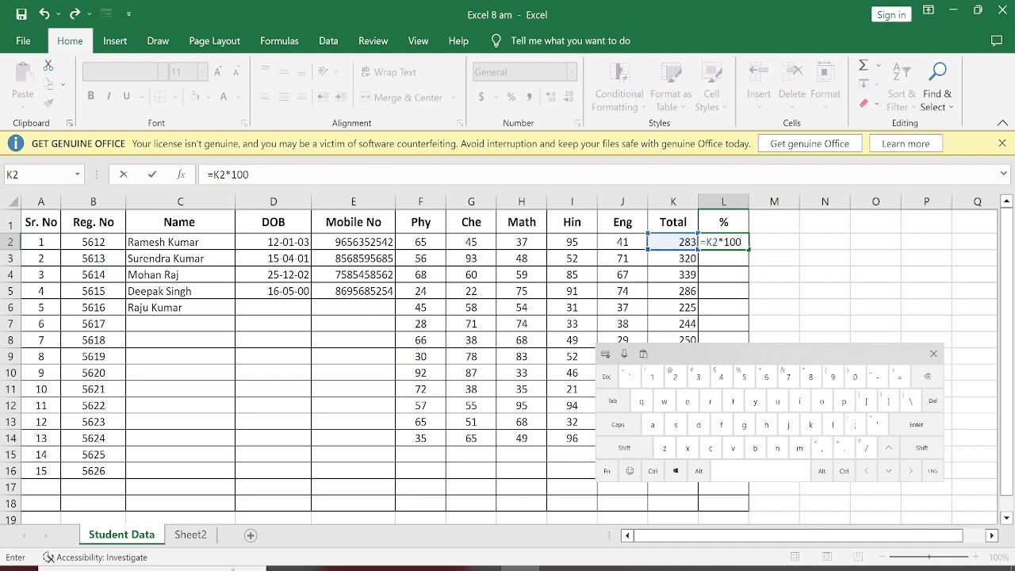
left_click(866, 447)
left_click(744, 377)
left_click(854, 376)
left_click(854, 377)
key("Return")
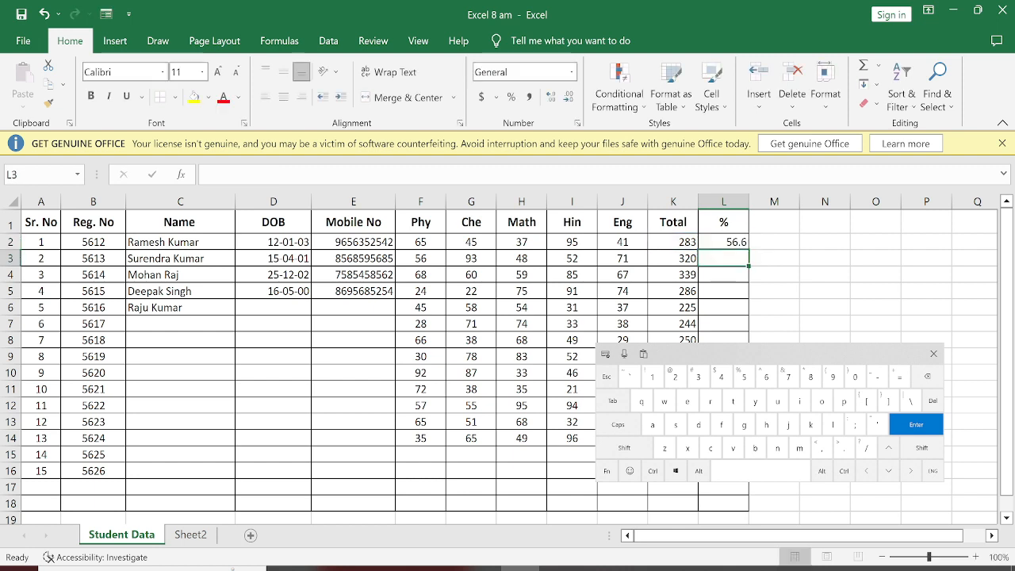
Step: Enter the formula =K3/5 in L3 to calculate the second student's percentage
type("=")
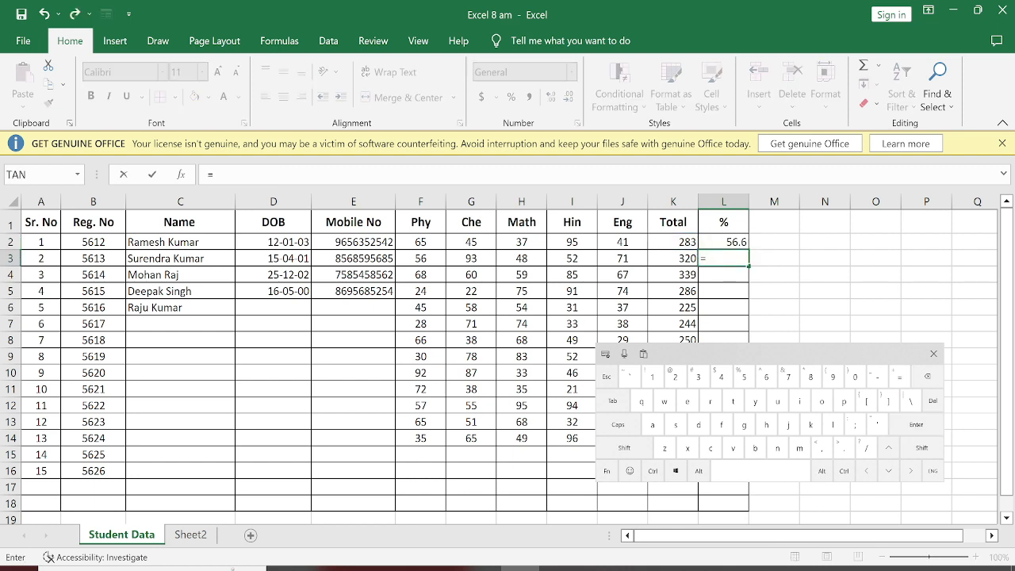
left_click(679, 258)
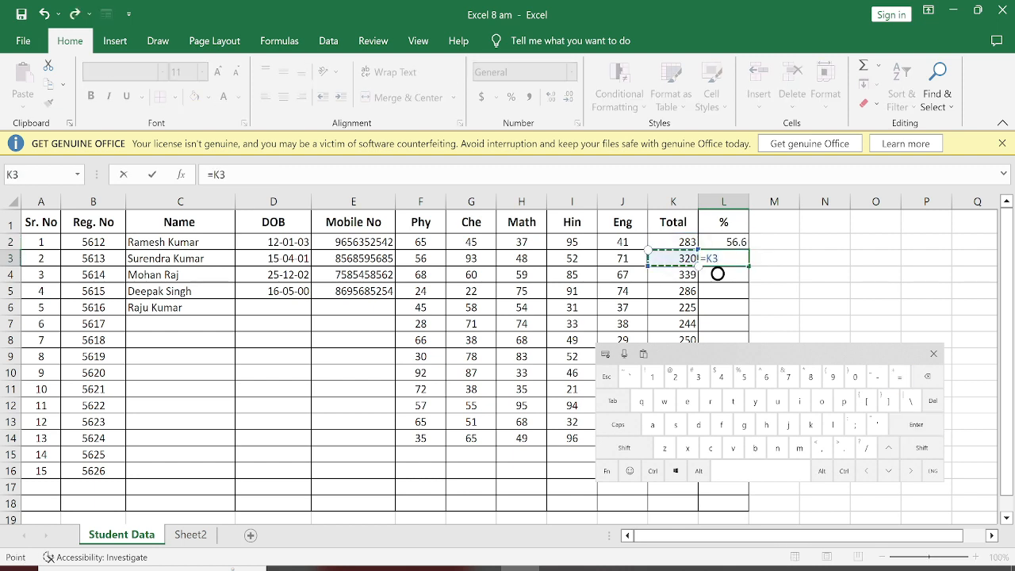
type("/5")
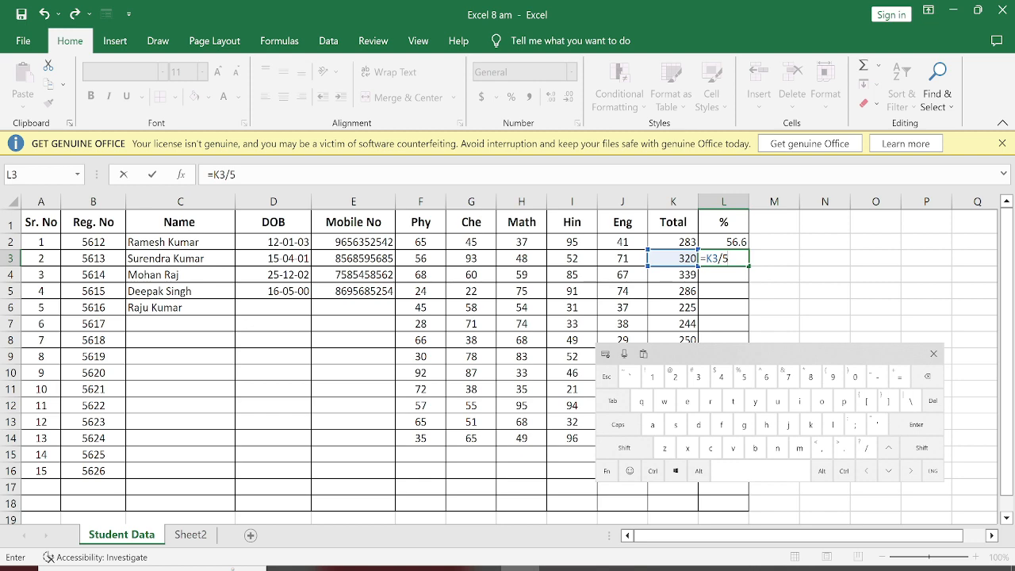
key("alt+Return")
key("Return")
Step: Compare the percentage formulas used in L3 and L2
left_click(723, 259)
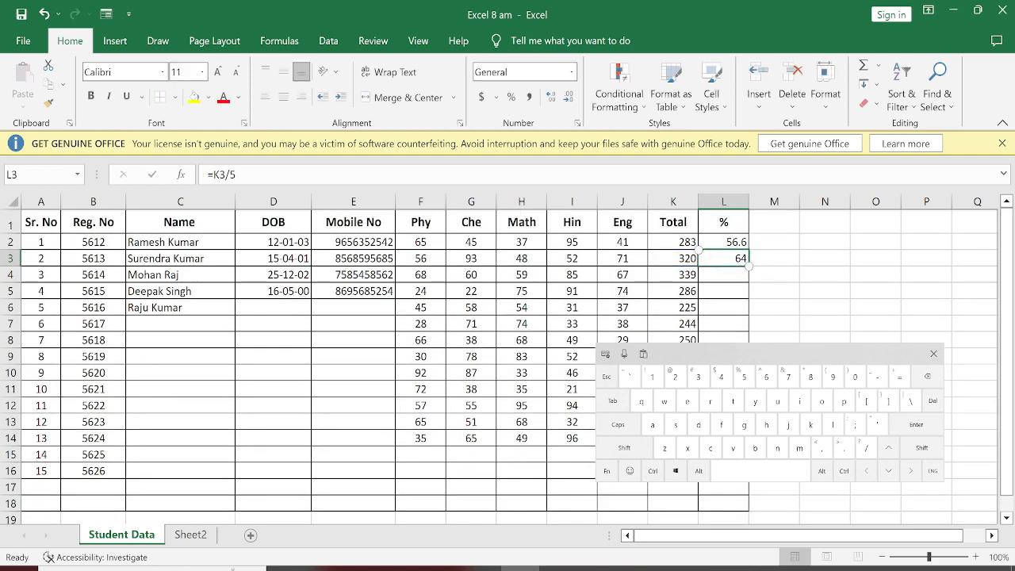
left_click(723, 242)
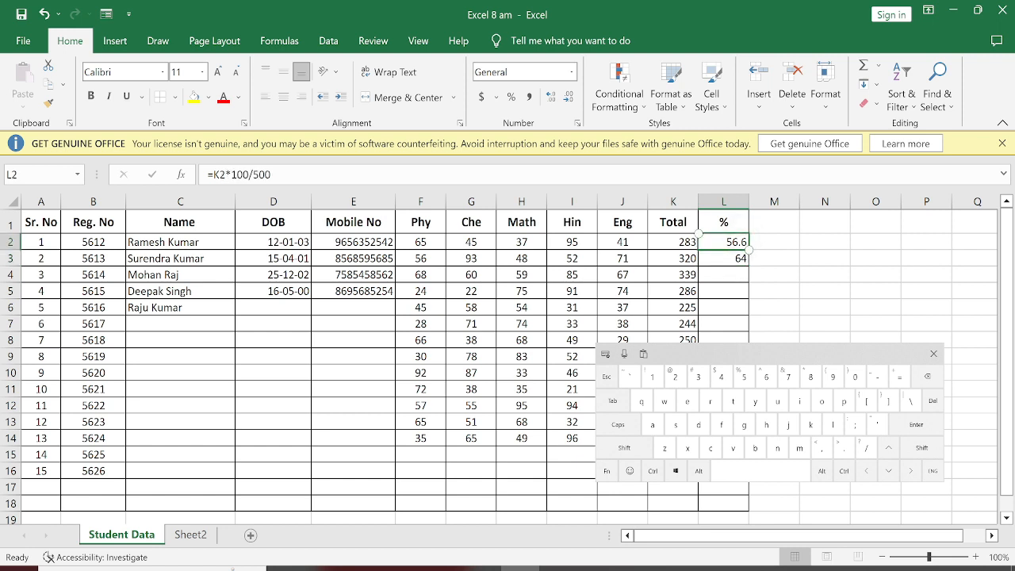
key("Down")
Step: Try to fill the percentage formula in L3 down the column for the remaining students
double_click(755, 272)
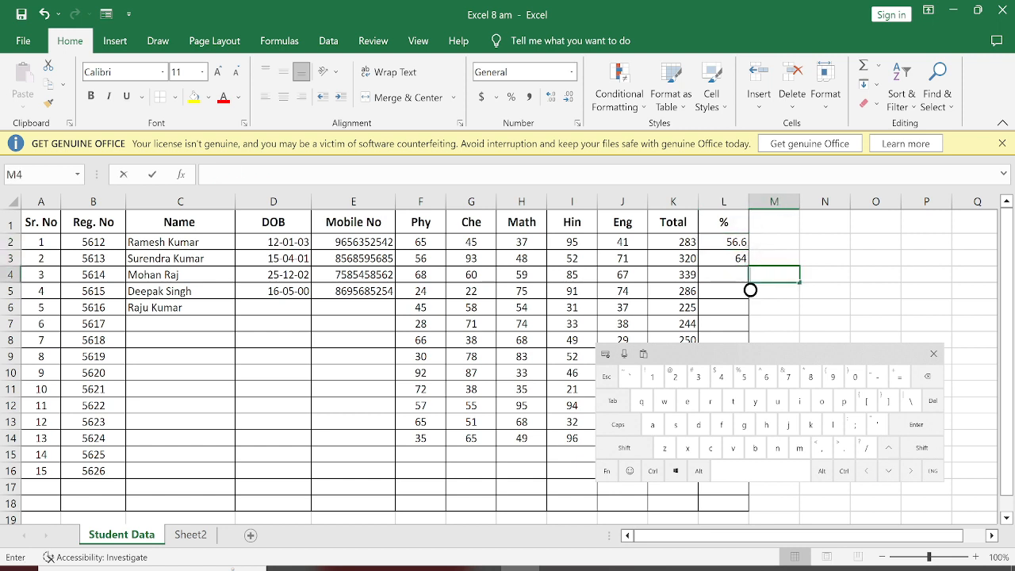
left_click(723, 259)
double_click(727, 274)
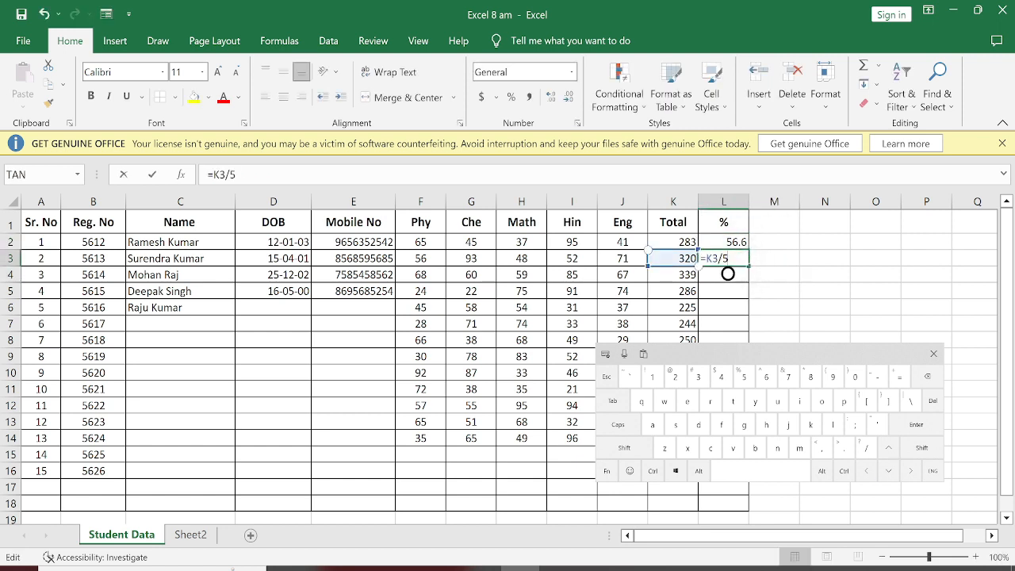
key("Return")
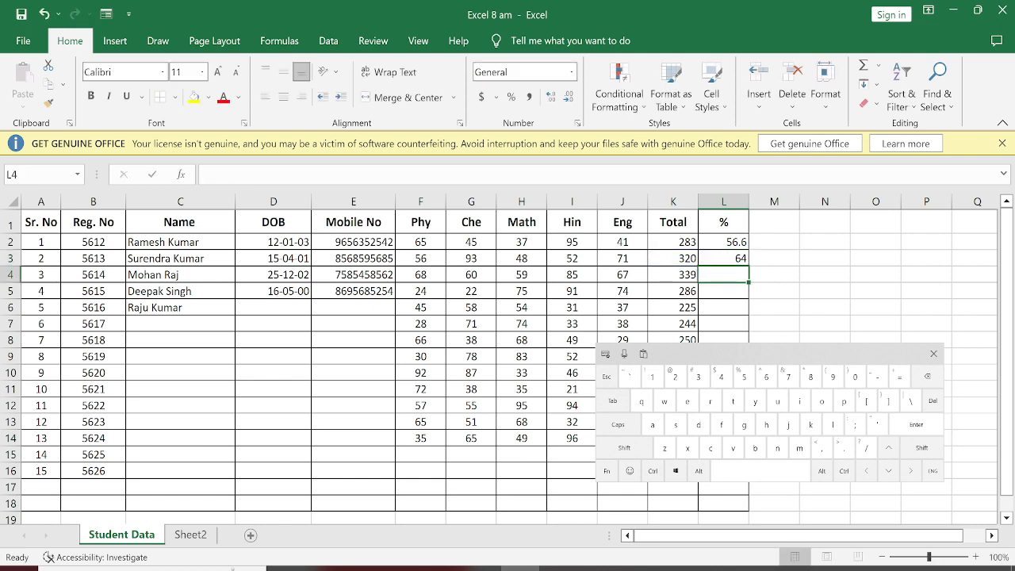
left_click(723, 242)
key("Down")
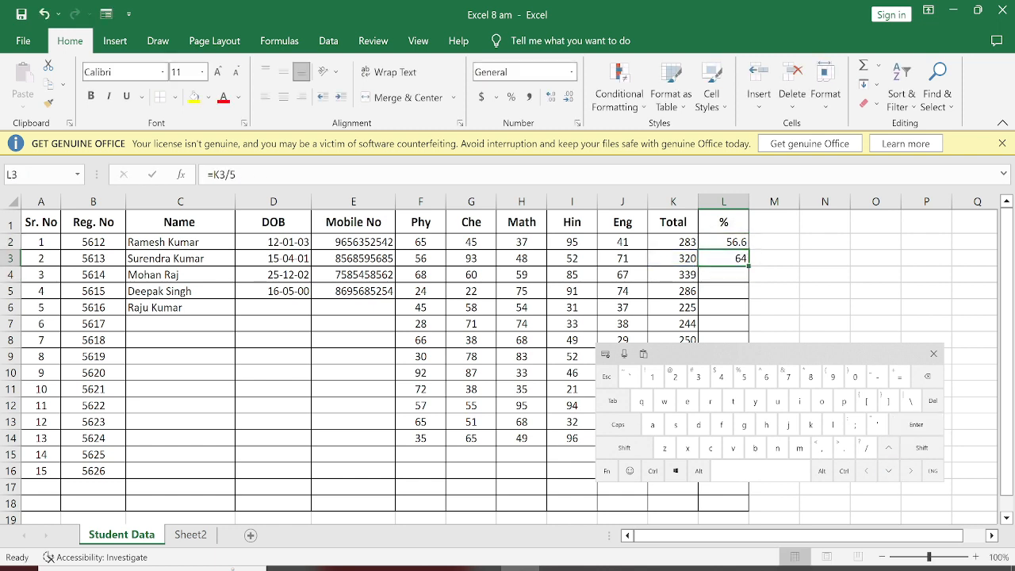
double_click(727, 274)
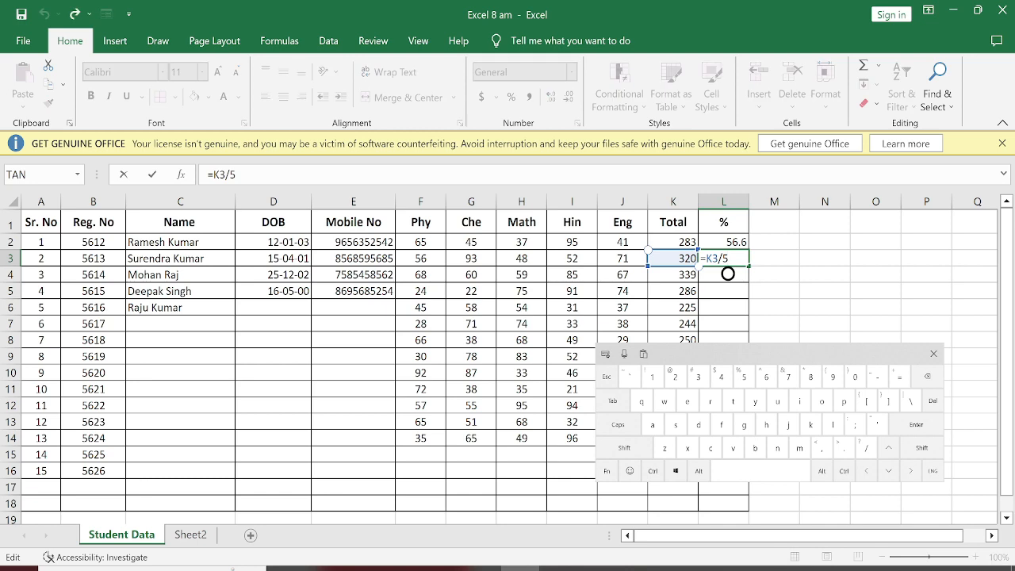
left_click(774, 275)
left_click_drag(769, 353, 475, 265)
left_click(723, 259)
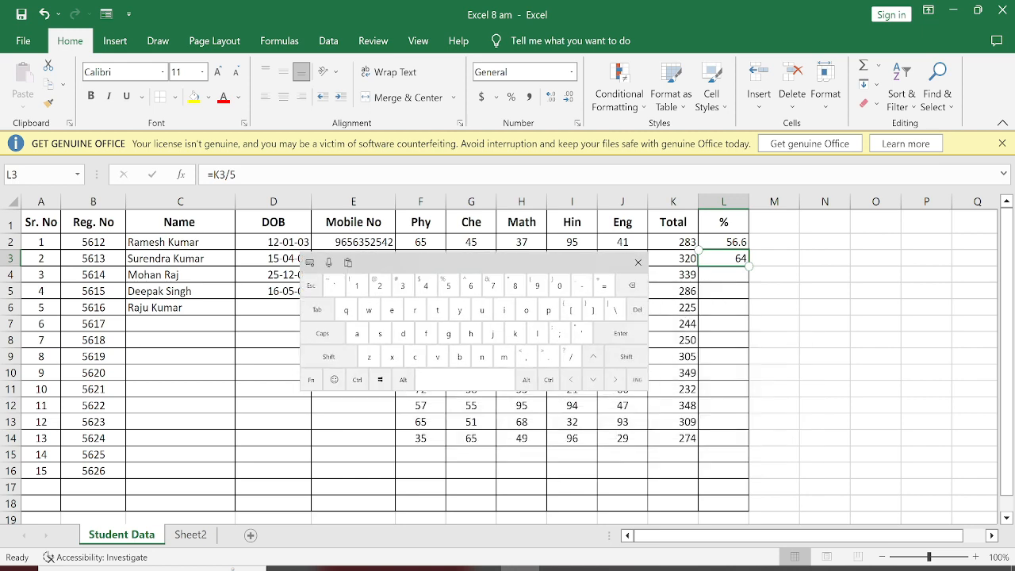
Step: Try to extend the cell selection from L3 down to L4
key("shift+Down")
left_click(638, 262)
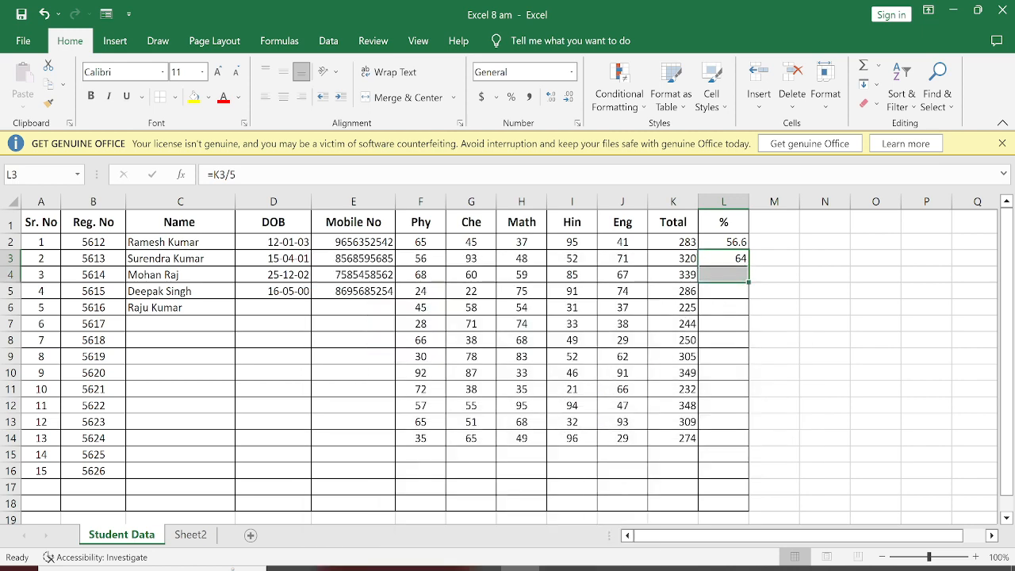
left_click(739, 276)
left_click(739, 276)
left_click(774, 291)
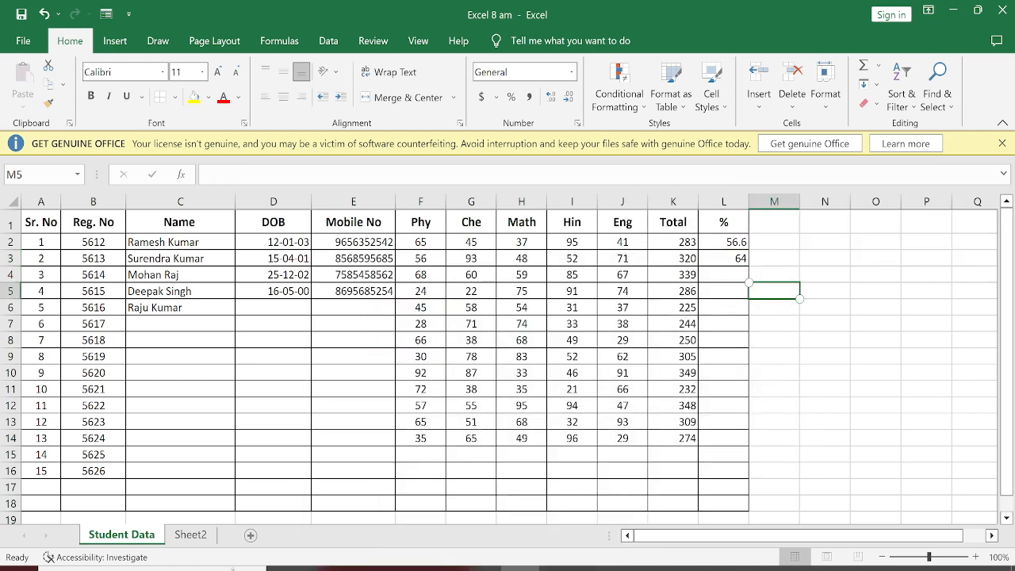
left_click(726, 261)
left_click(726, 259)
left_click(726, 260)
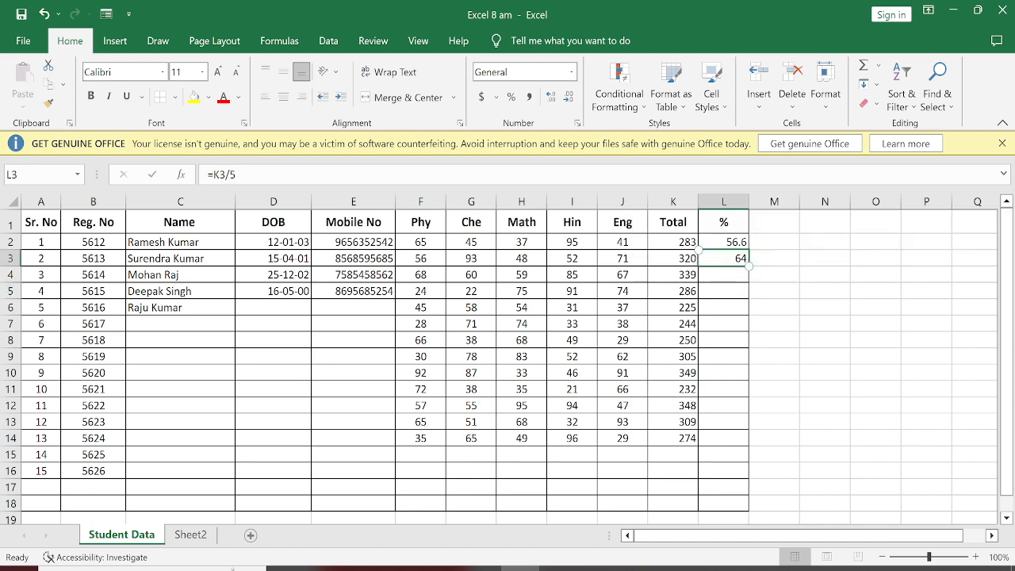
Step: Try to select the percentage cells L3:L14 with the on-screen keyboard's help
double_click(783, 291)
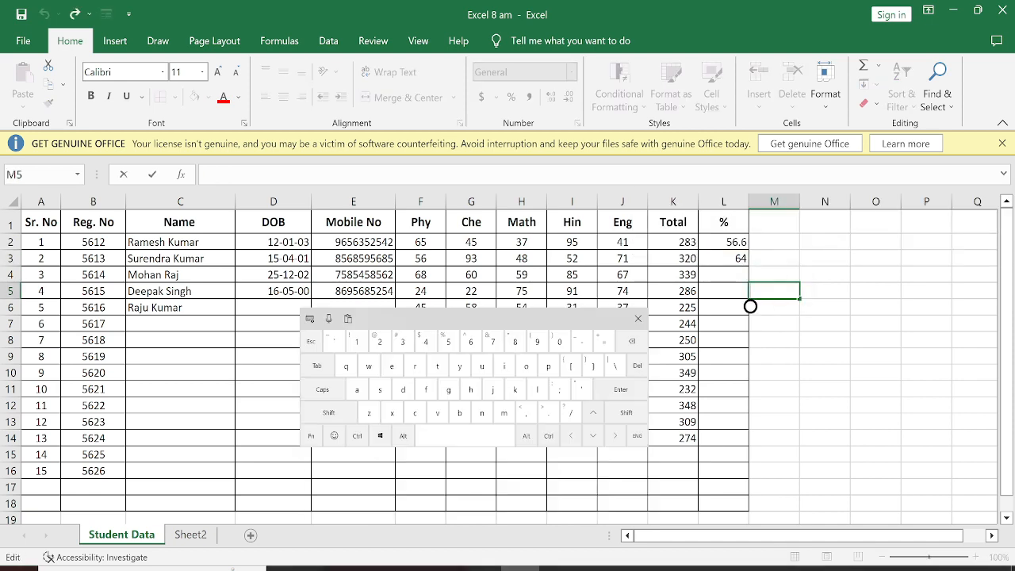
left_click_drag(483, 263, 744, 378)
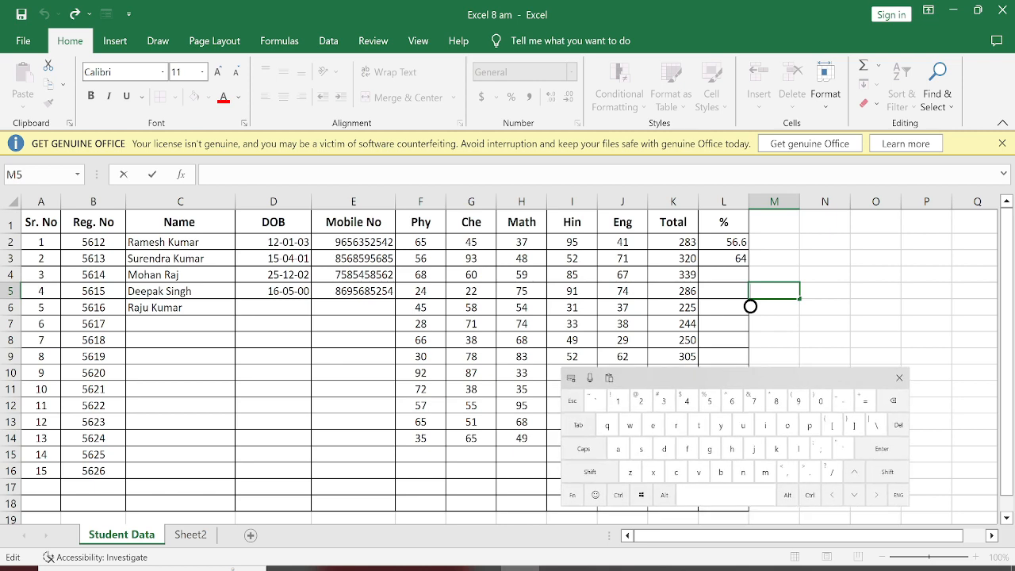
left_click(726, 260)
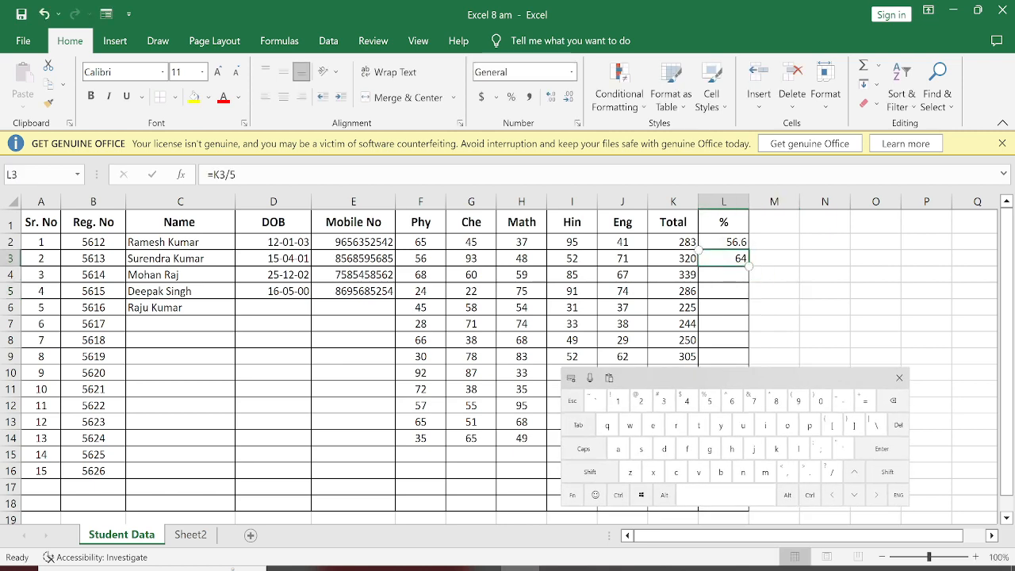
left_click(590, 471)
left_click_drag(714, 377, 419, 342)
left_click(724, 437)
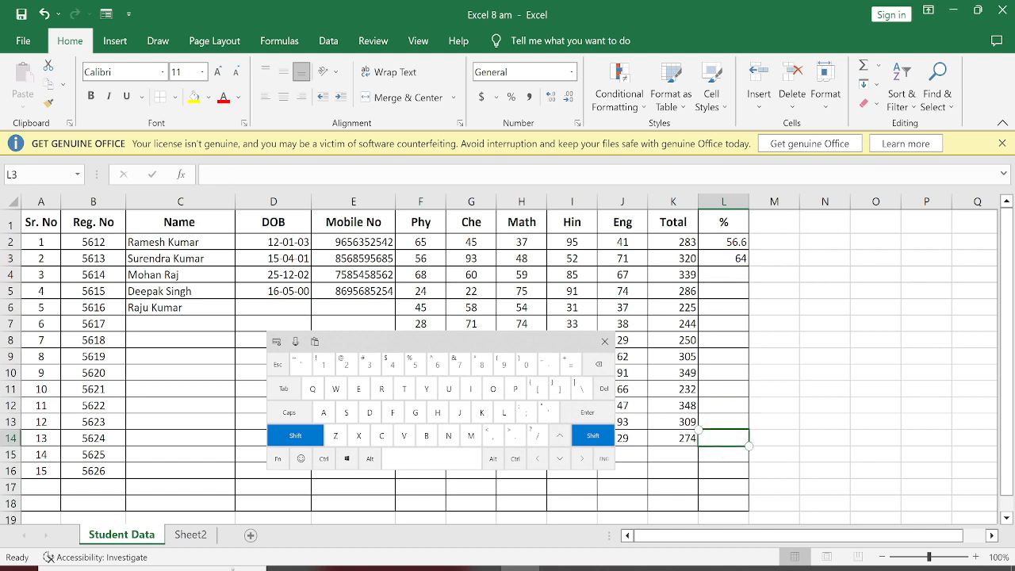
left_click(723, 258)
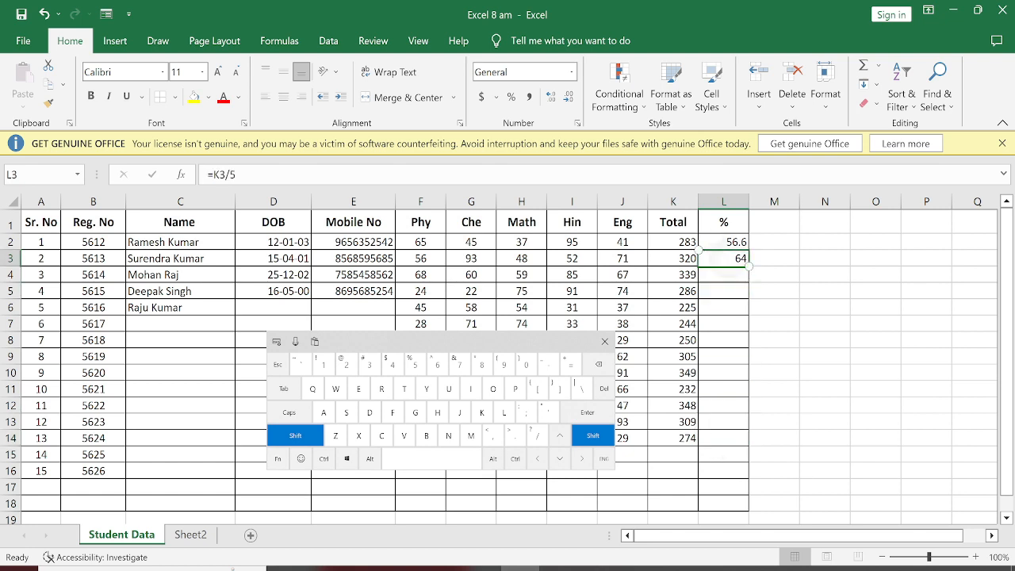
left_click(723, 438)
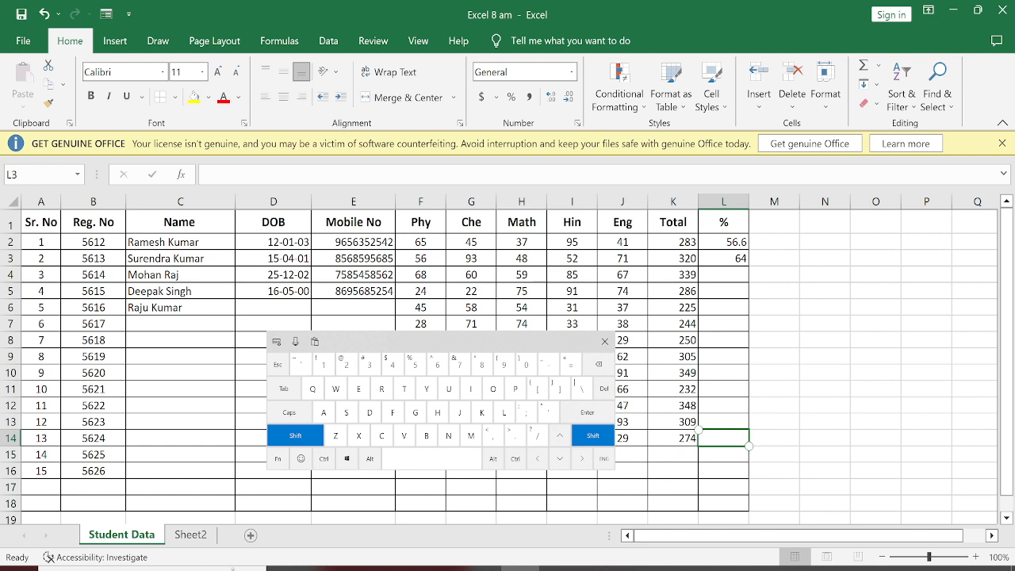
left_click(605, 341)
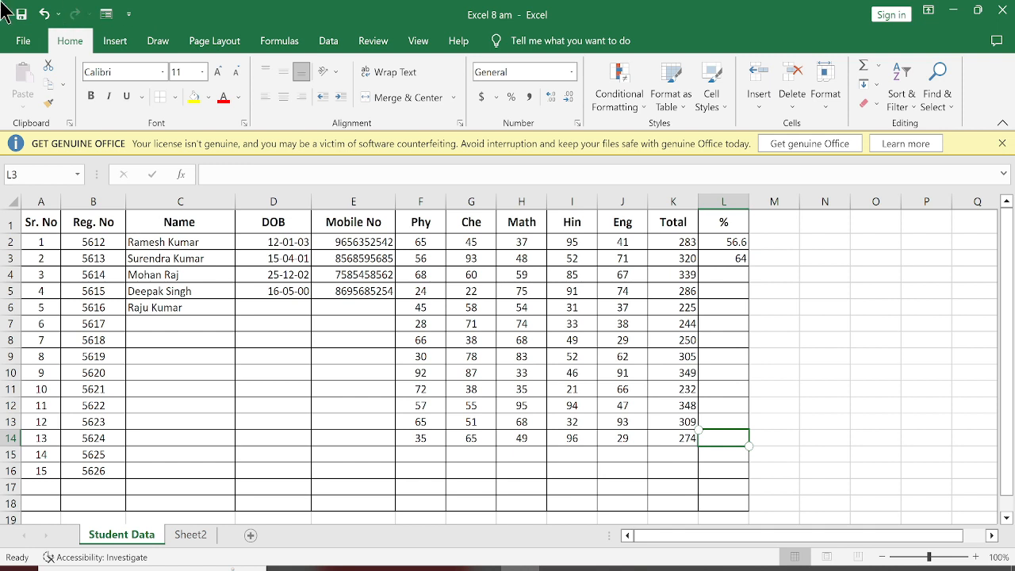
left_click(720, 258, "shift")
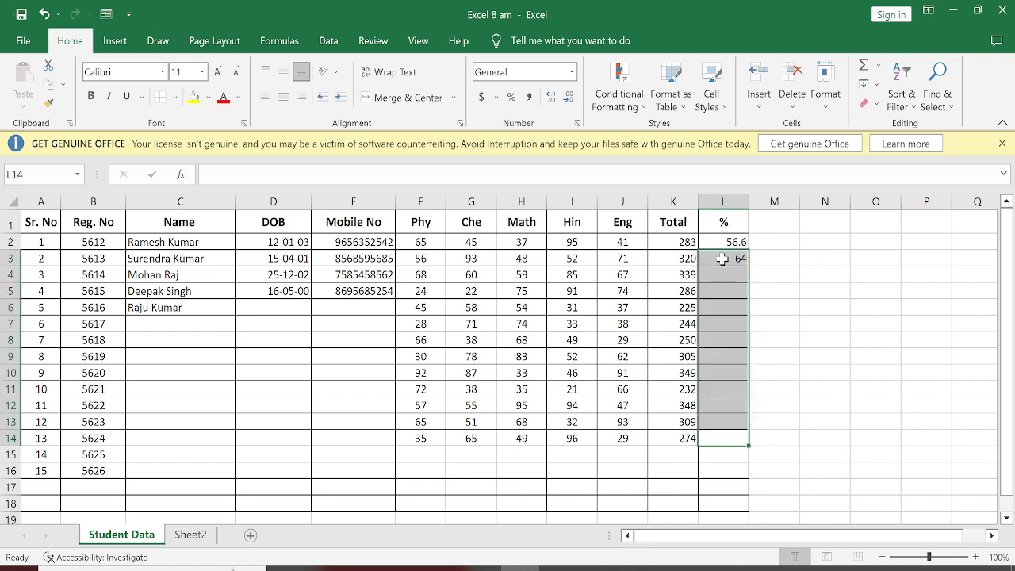
left_click(707, 341, "shift")
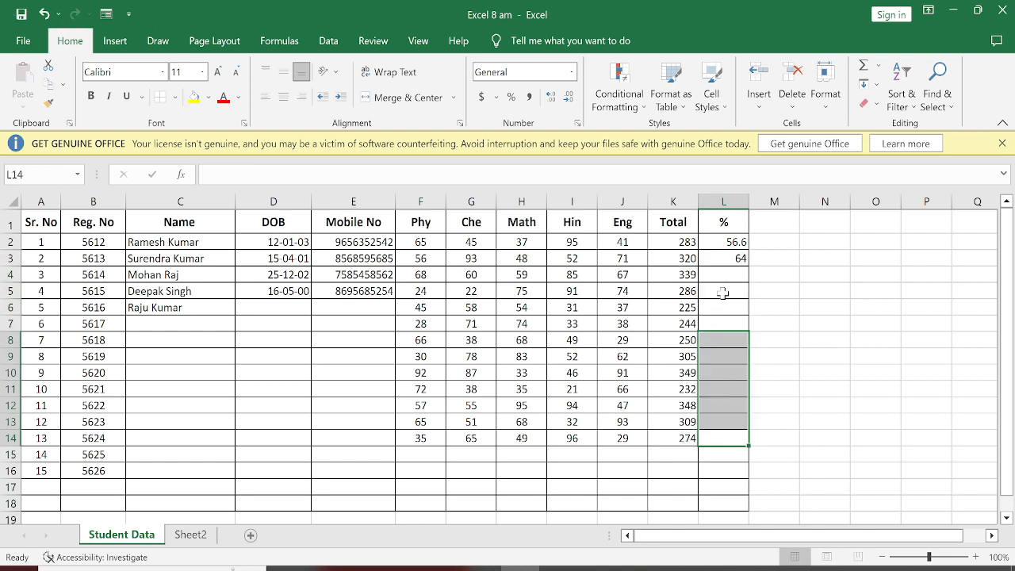
left_click(738, 307, "shift")
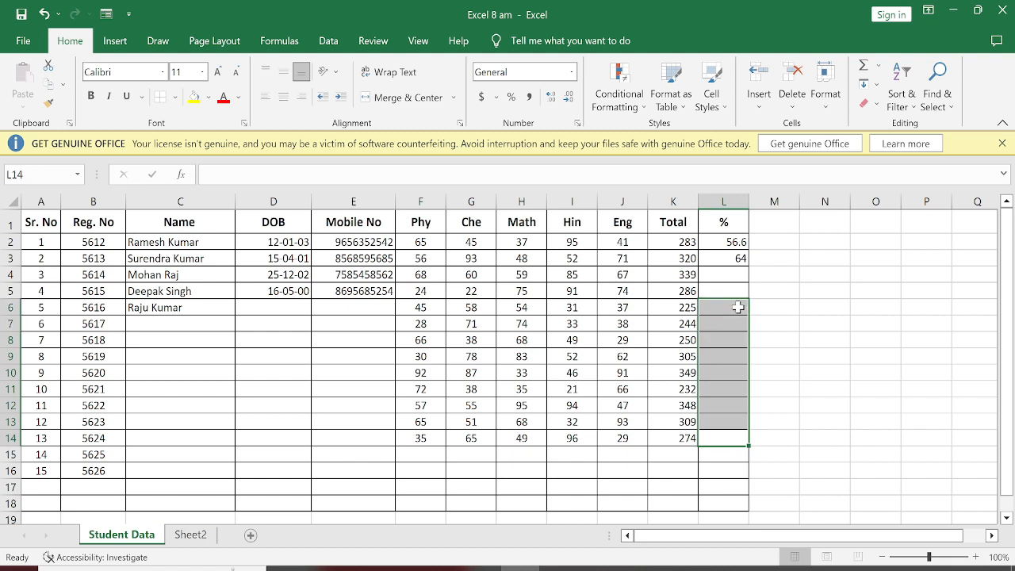
left_click(790, 313, "shift")
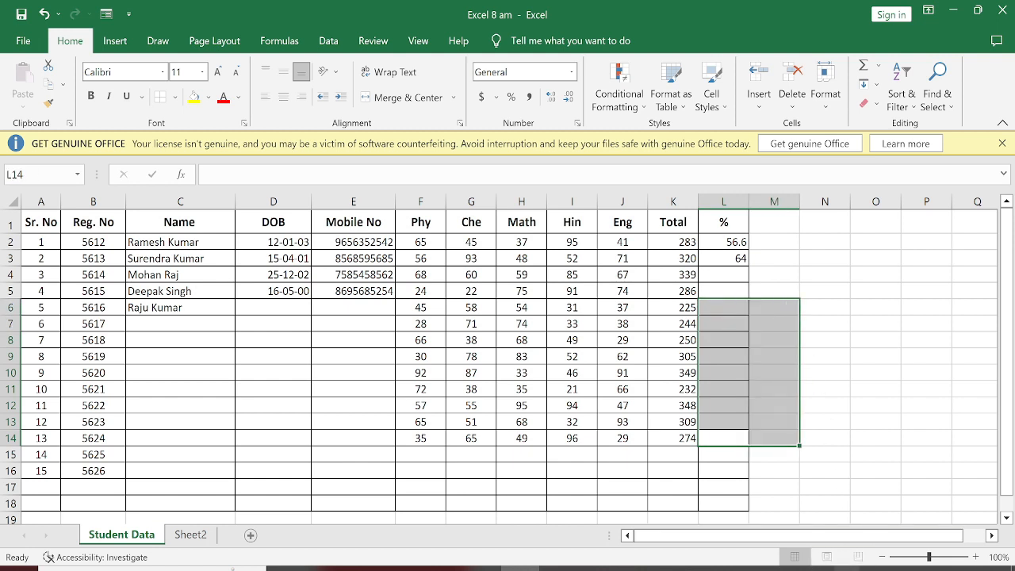
left_click(875, 567)
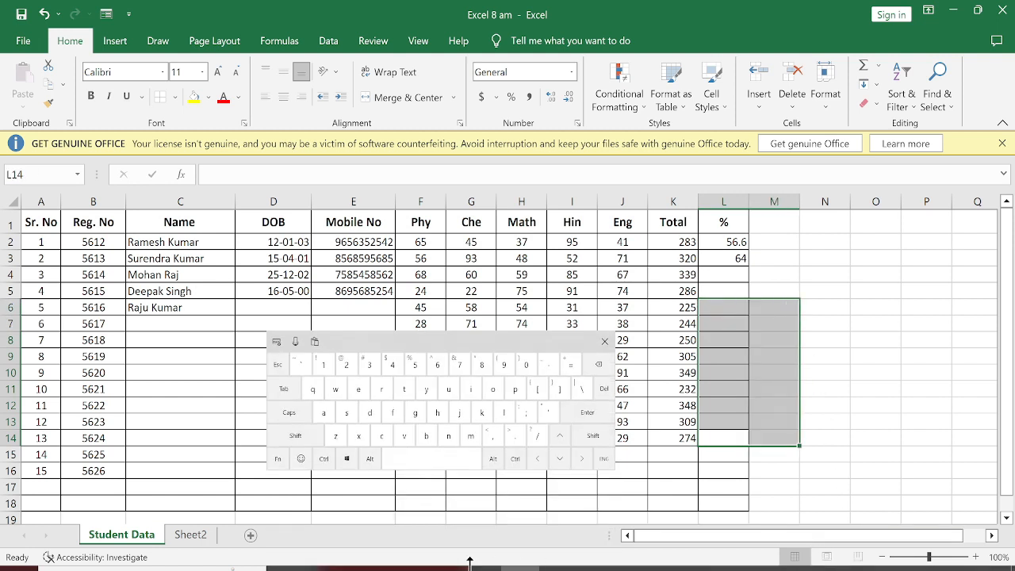
left_click(293, 443)
left_click(292, 441)
left_click(659, 409)
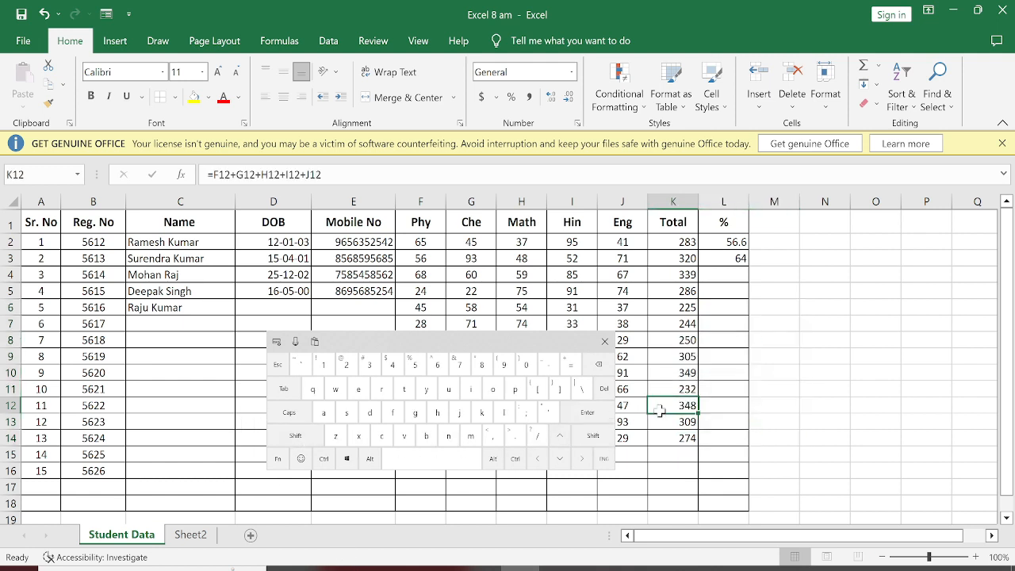
Step: Fill the percentage formula from L3 down through L14 for the remaining students
left_click(605, 341)
left_click(726, 260)
left_click_drag(747, 267, 734, 437)
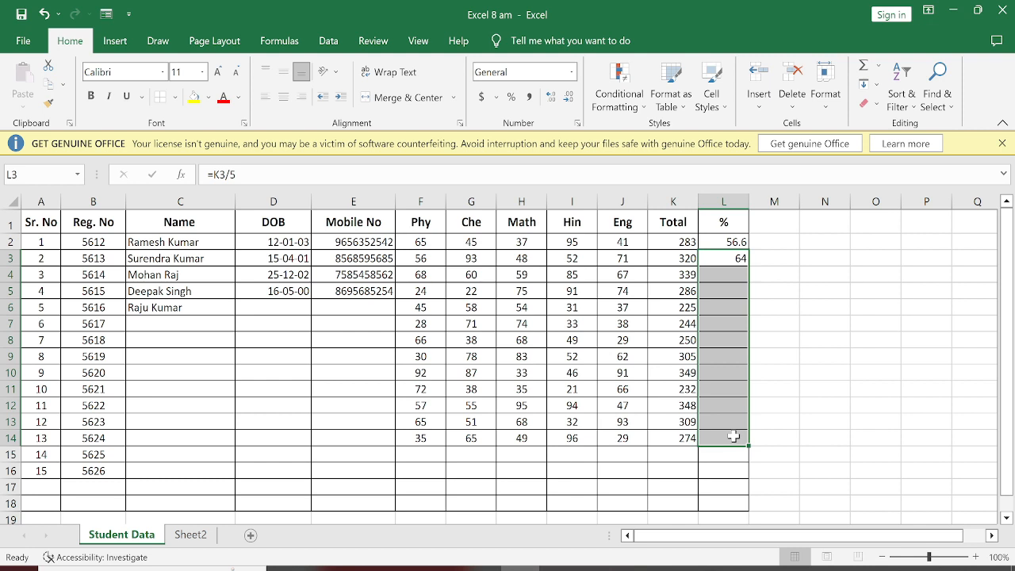
left_click(869, 84)
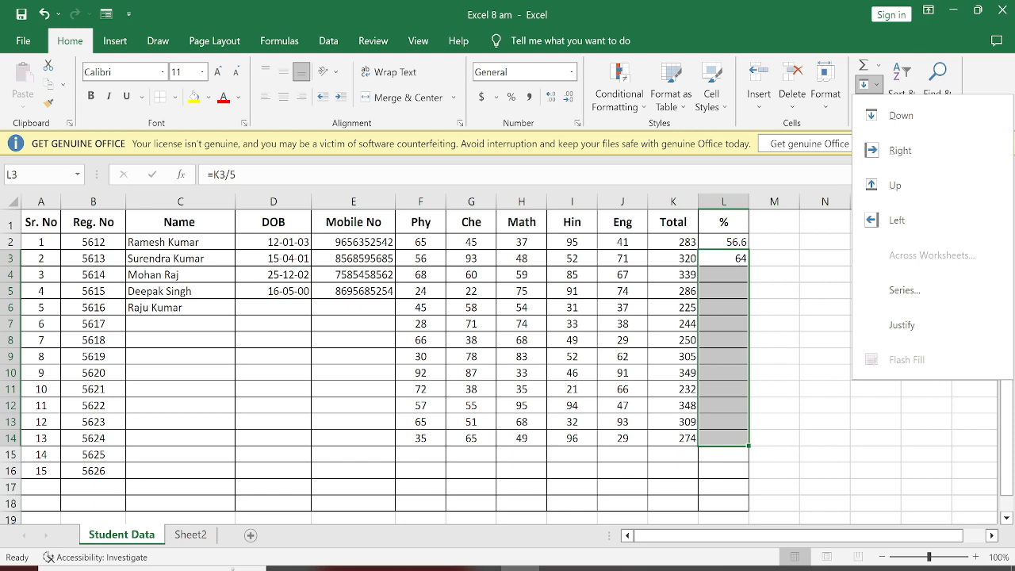
key("Escape")
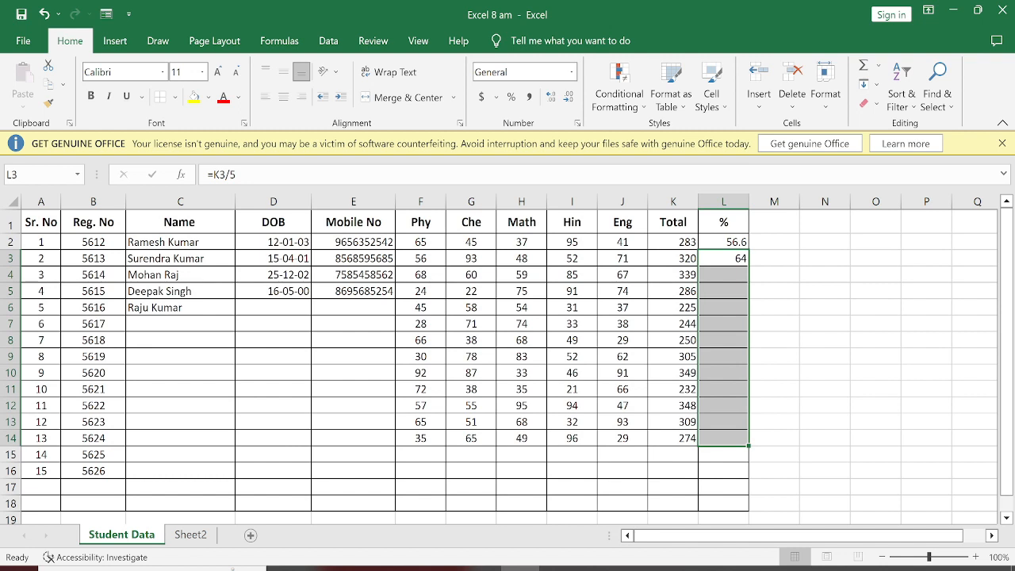
key("ctrl+d")
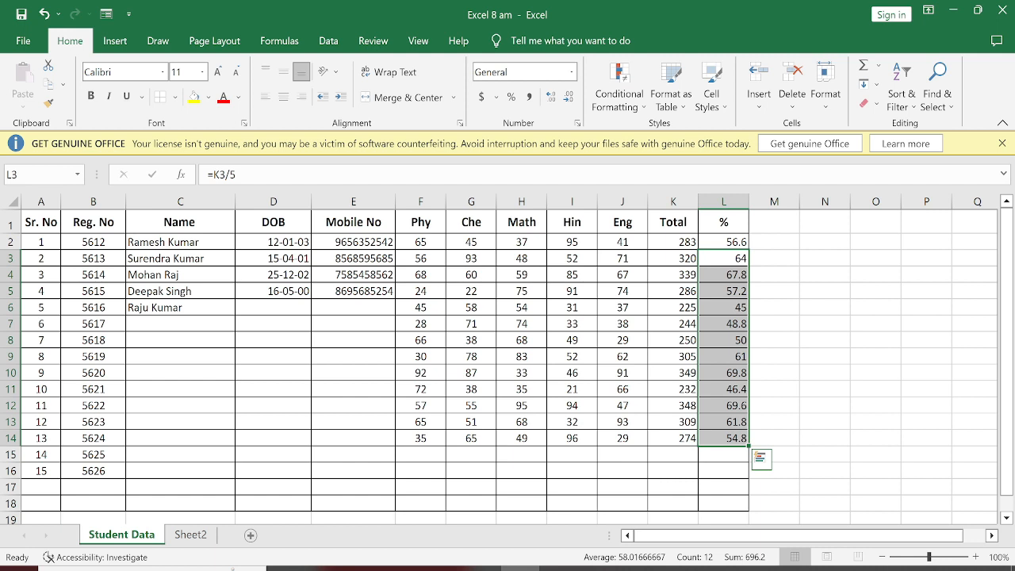
Step: Add a Less Than conditional formatting rule to the subject marks F2:J14 that shows values below 30 in Red Text
left_click(421, 323)
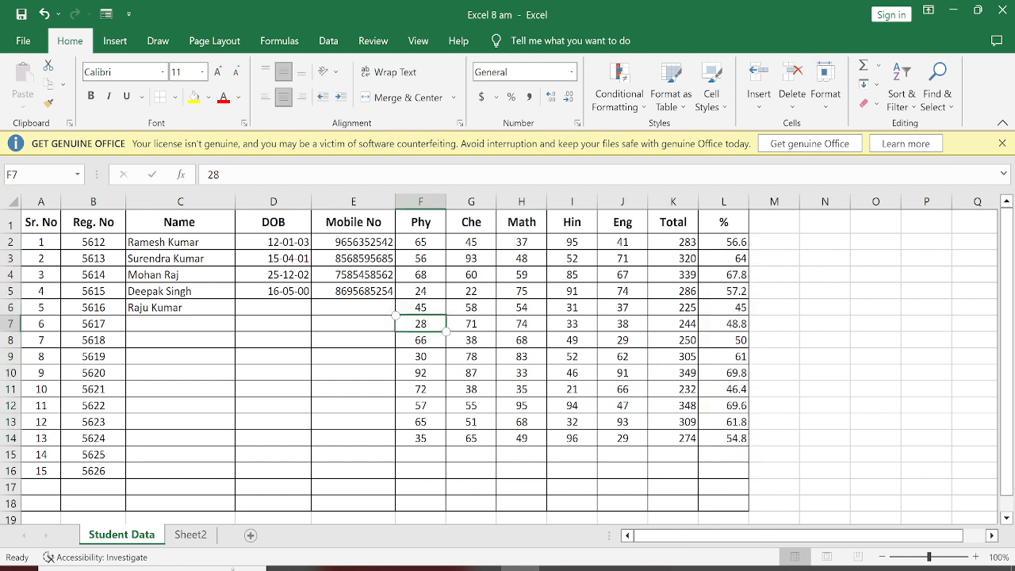
left_click(571, 389)
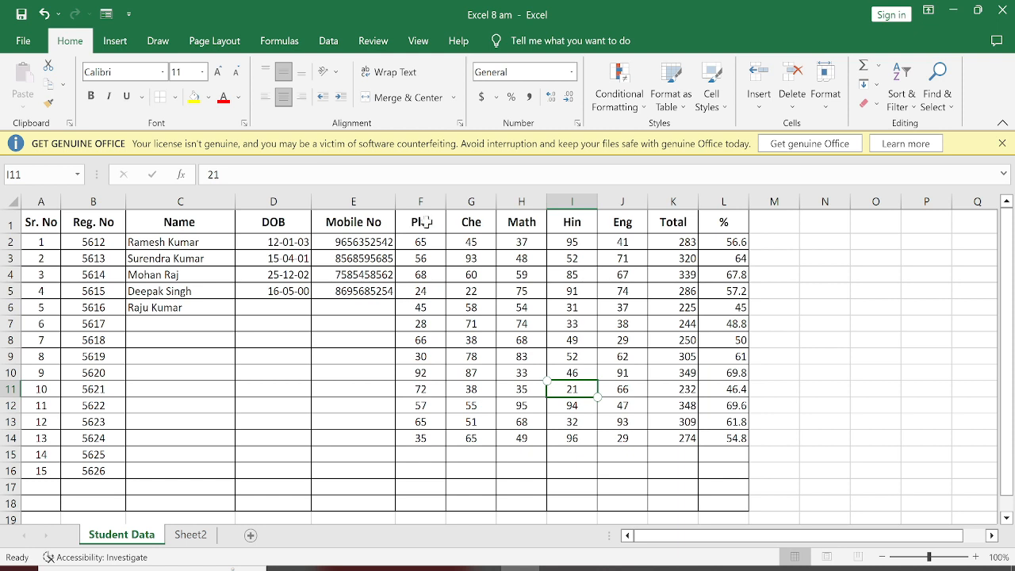
left_click_drag(416, 240, 616, 444)
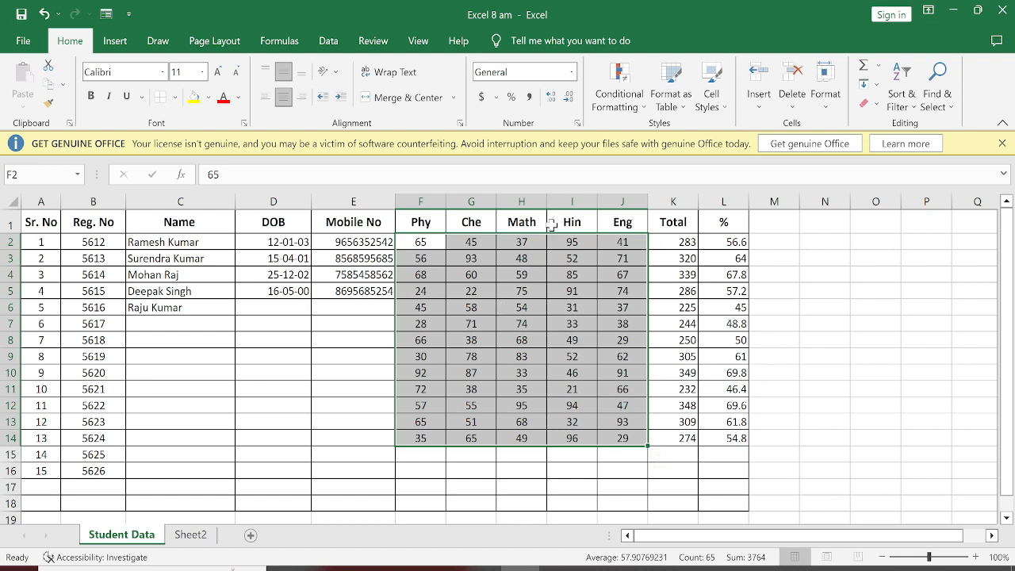
left_click(610, 97)
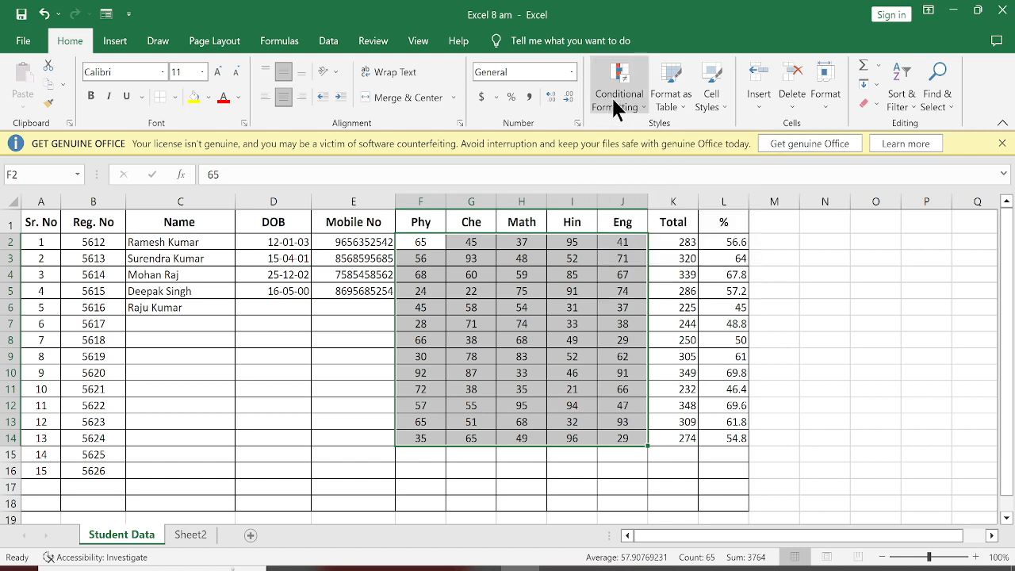
mouse_move(723, 136)
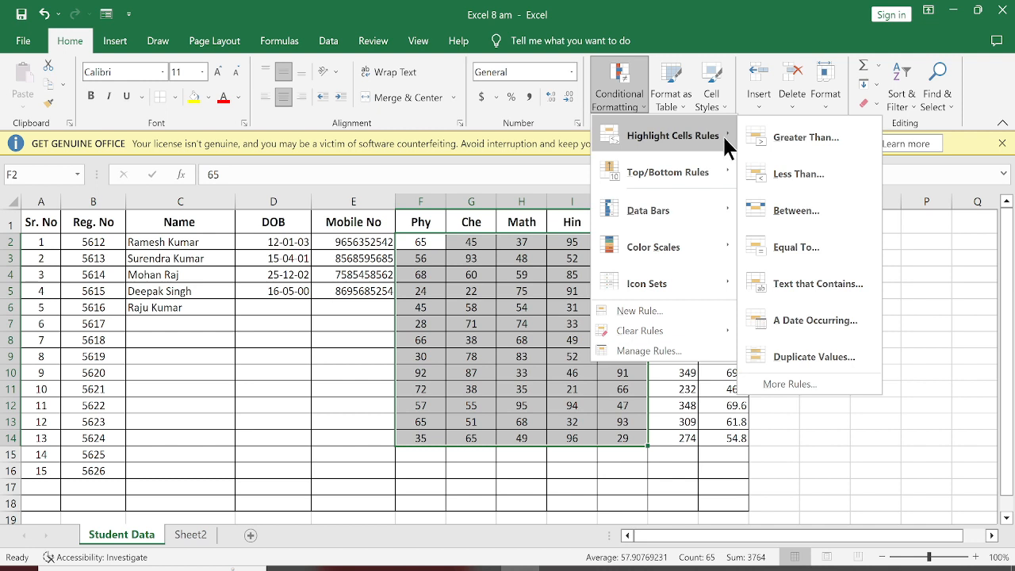
mouse_move(643, 184)
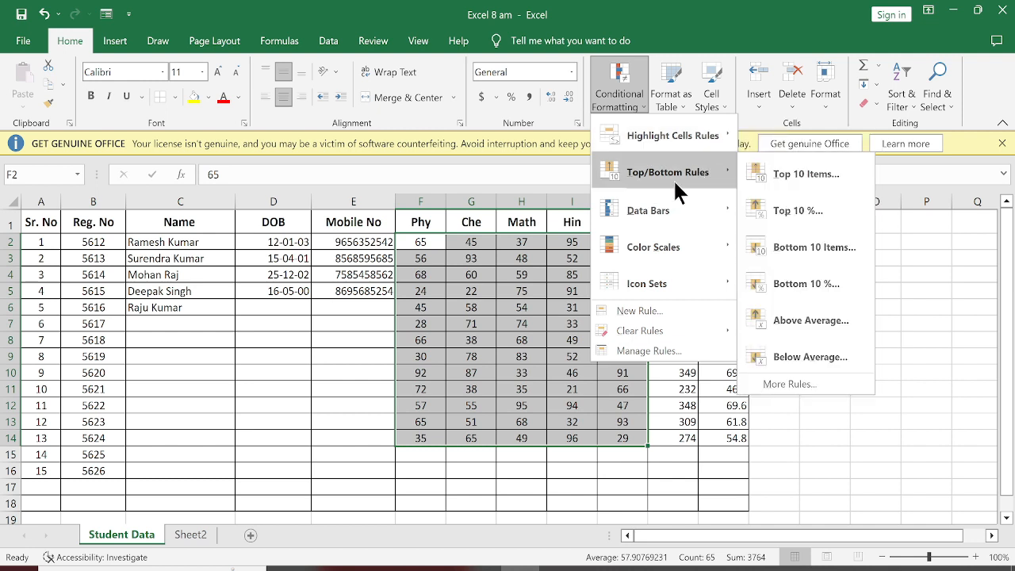
mouse_move(662, 138)
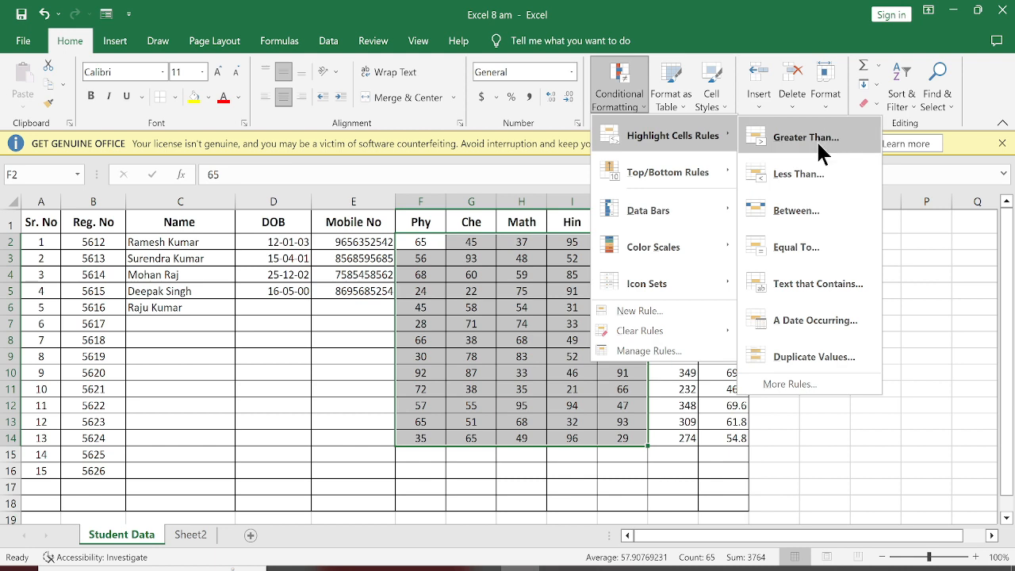
left_click(799, 174)
key("Return")
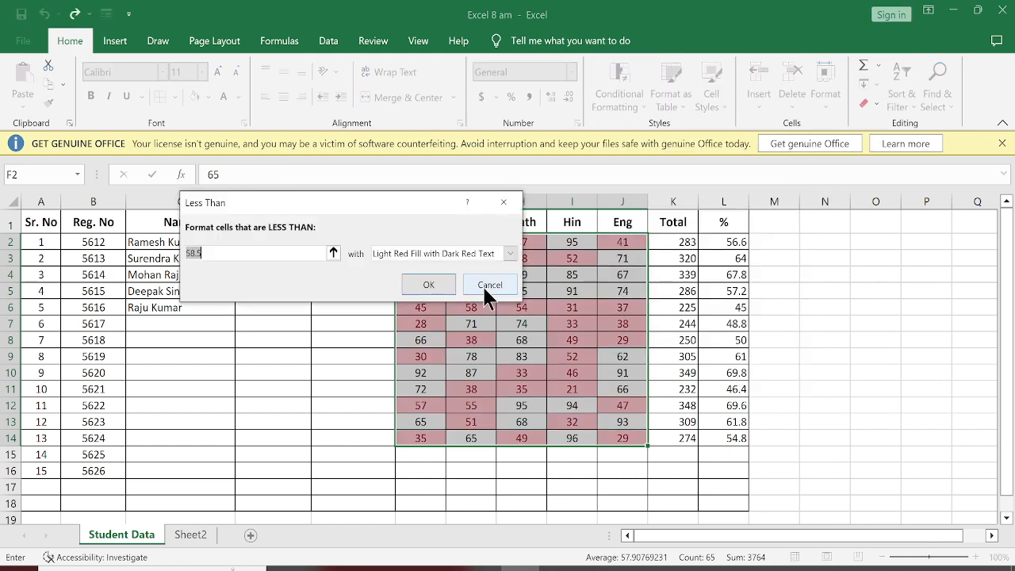
type("30")
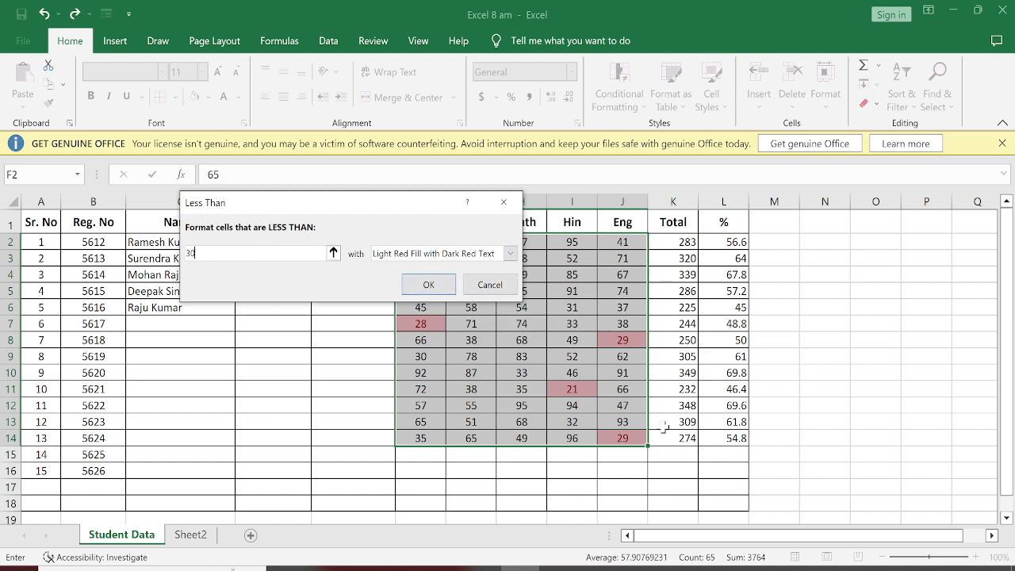
left_click(407, 254)
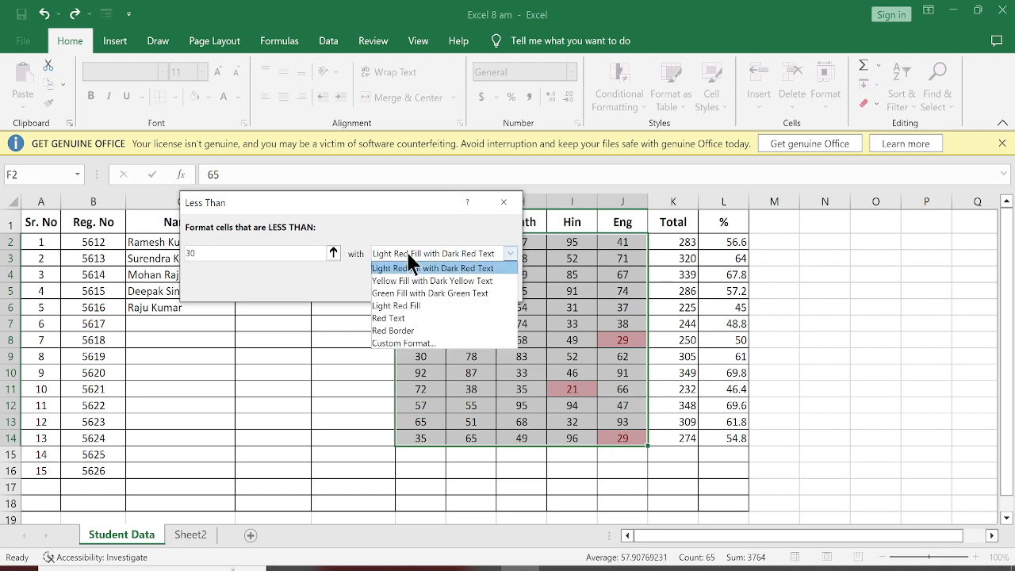
left_click(391, 318)
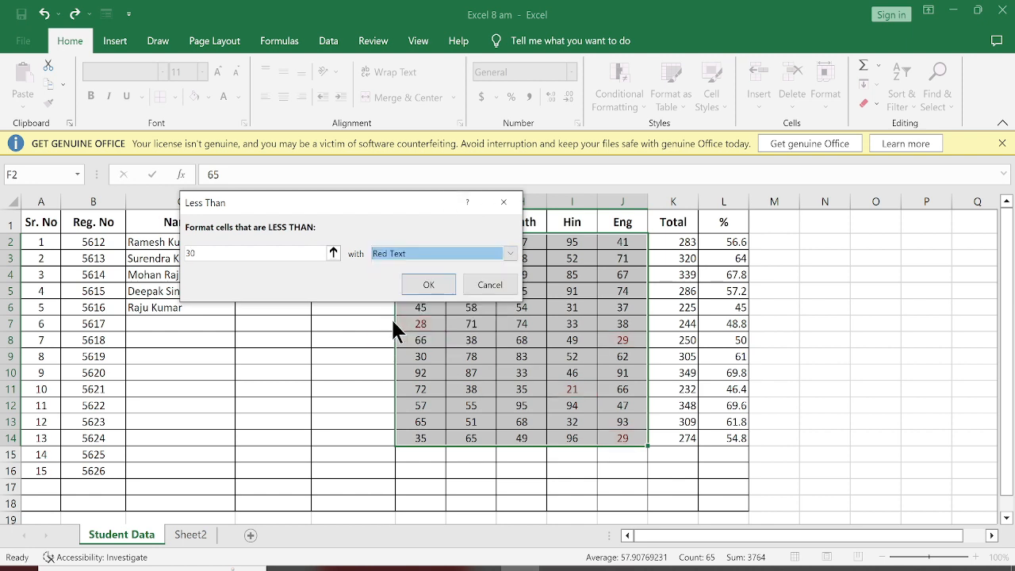
left_click(427, 287)
left_click(343, 370)
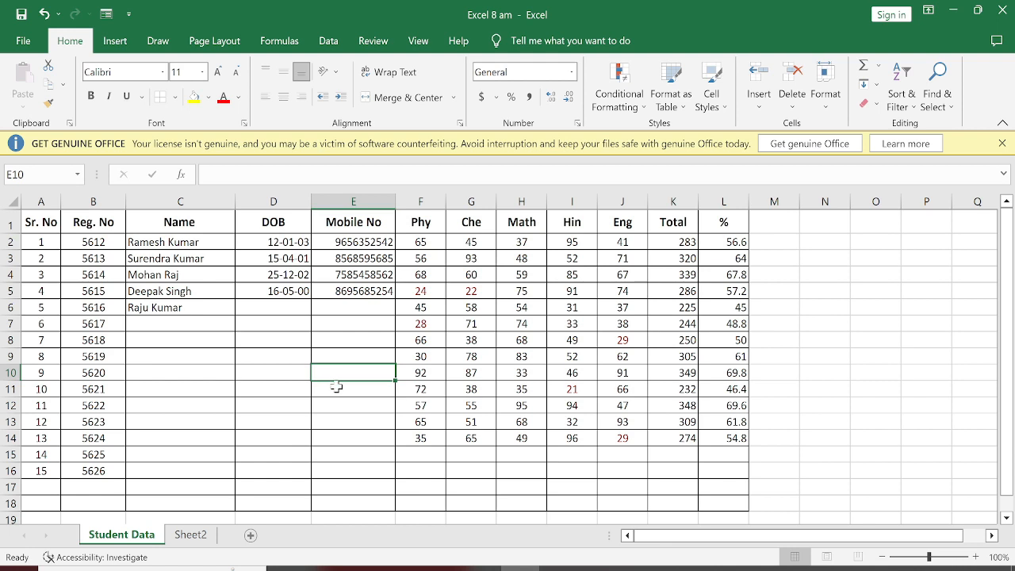
Step: Change the second student's Che mark in G3 to 13
left_click(470, 261)
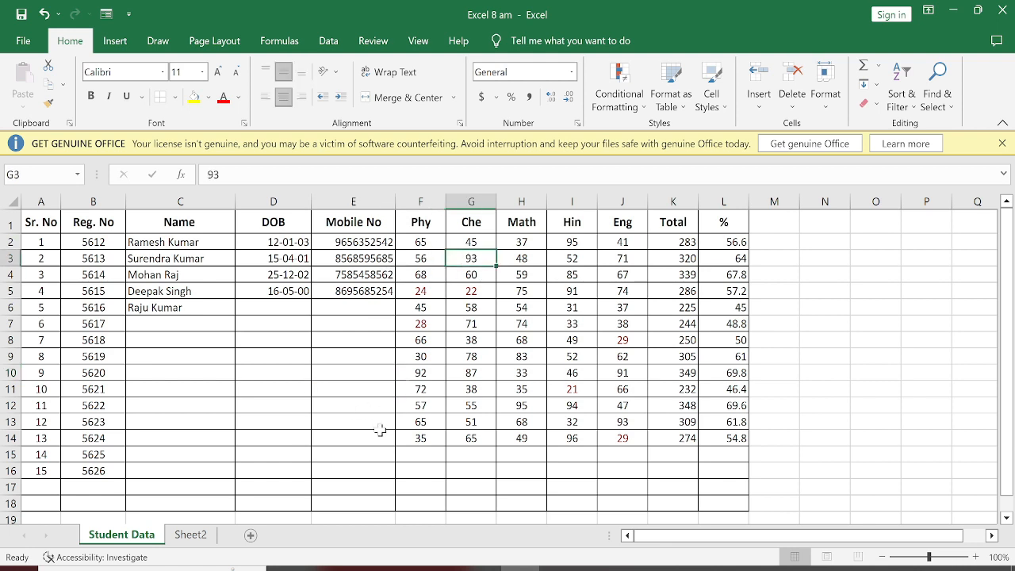
type("13")
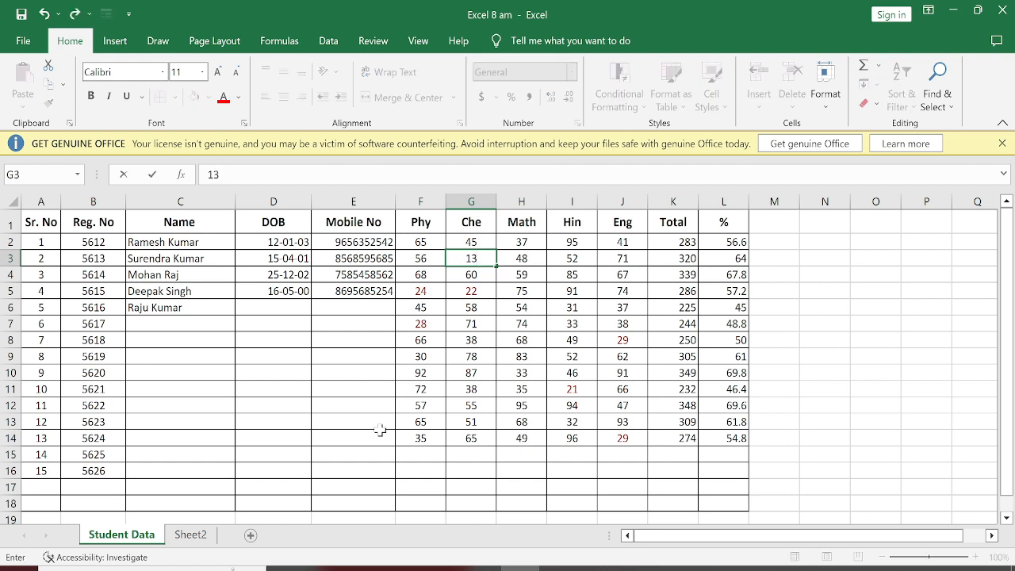
key("Return")
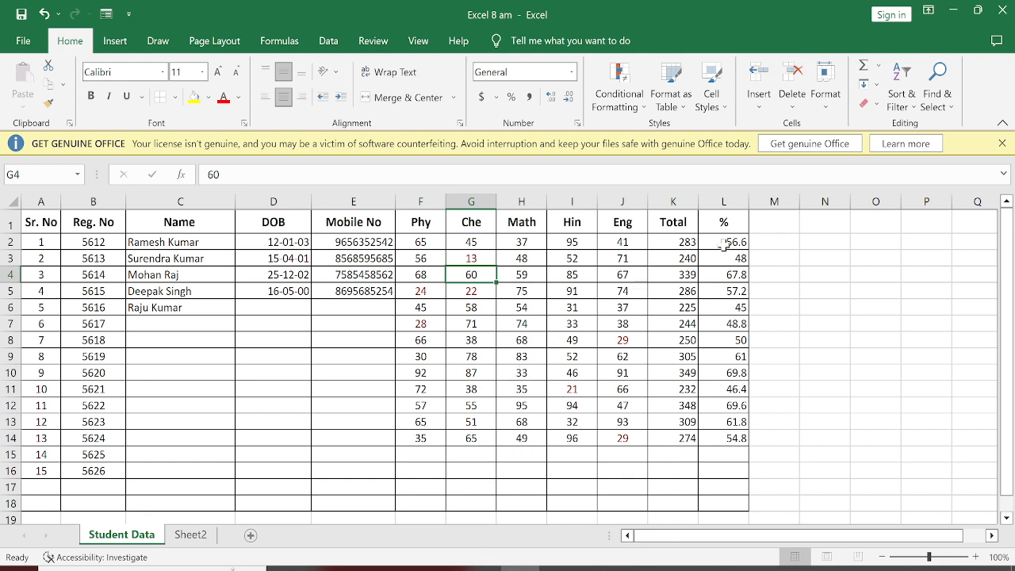
Step: Highlight percentages in L2:L14 that are less than 30 with Light Red Fill with Dark Red Text
left_click_drag(723, 242, 708, 438)
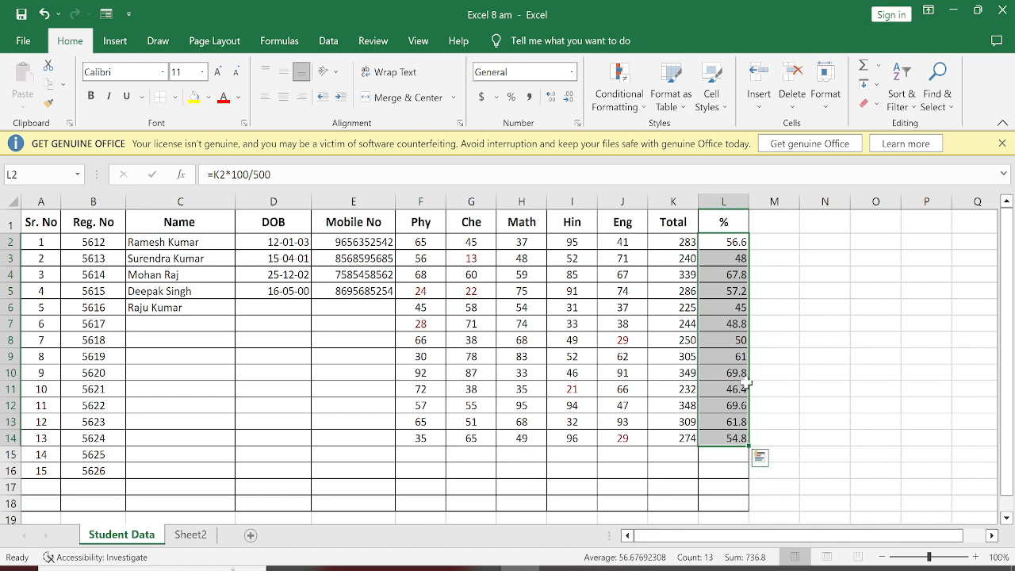
left_click(600, 92)
mouse_move(674, 135)
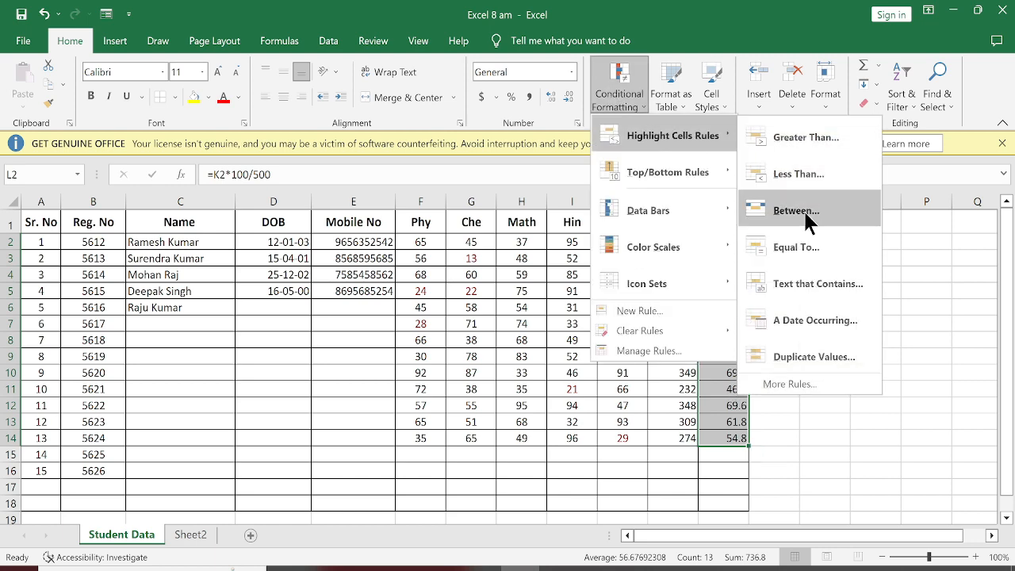
left_click(805, 175)
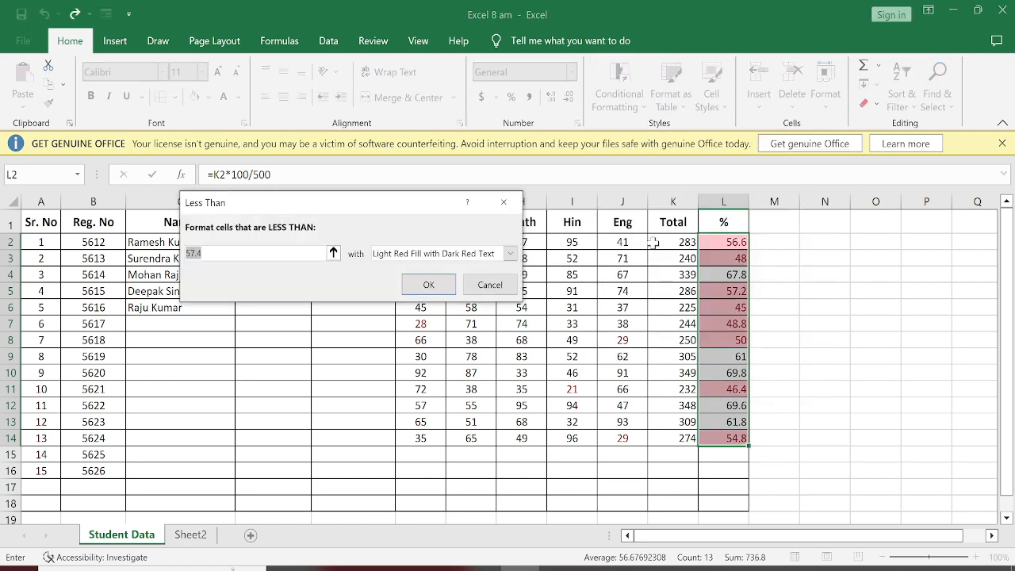
type("30")
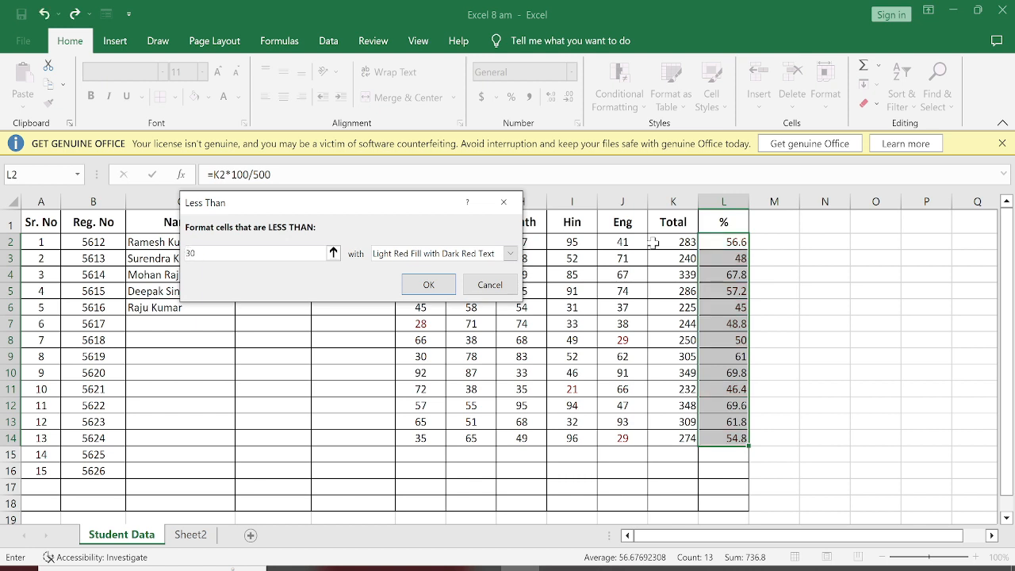
key("Return")
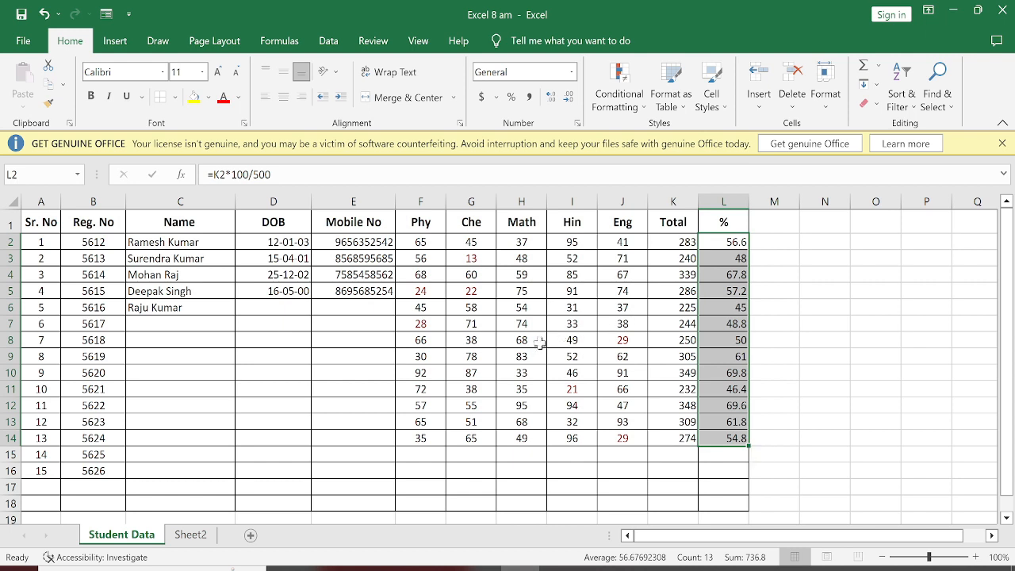
Step: Change the second student's Hin mark in I3 to 12 and Eng mark in J3 to 34
left_click(565, 254)
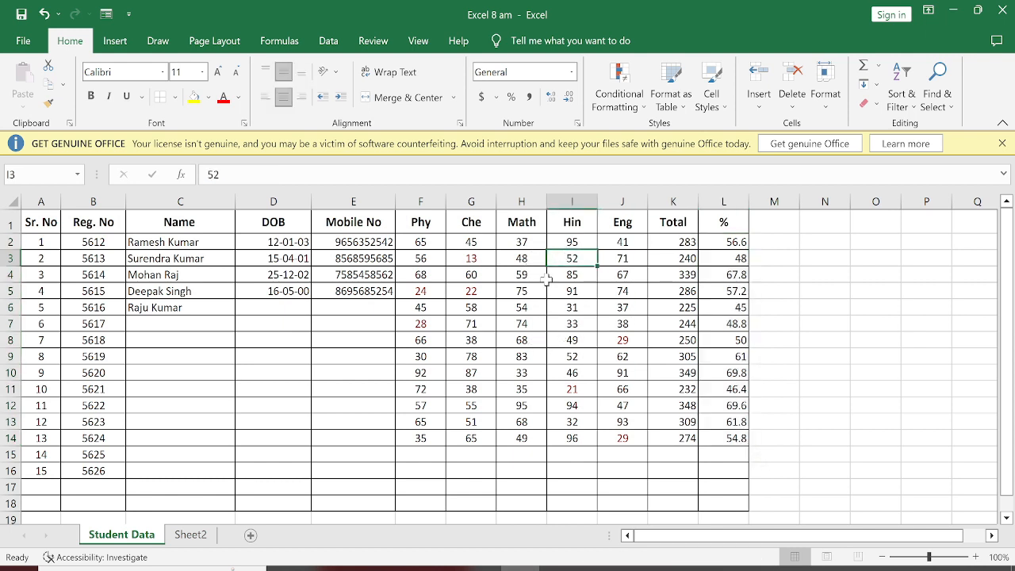
type("12")
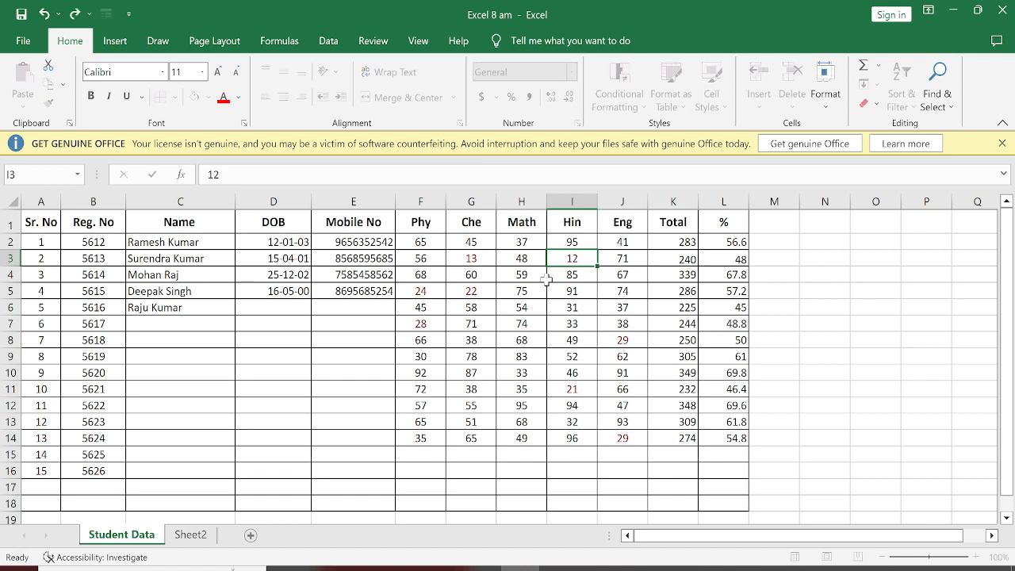
key("Return")
key("Return")
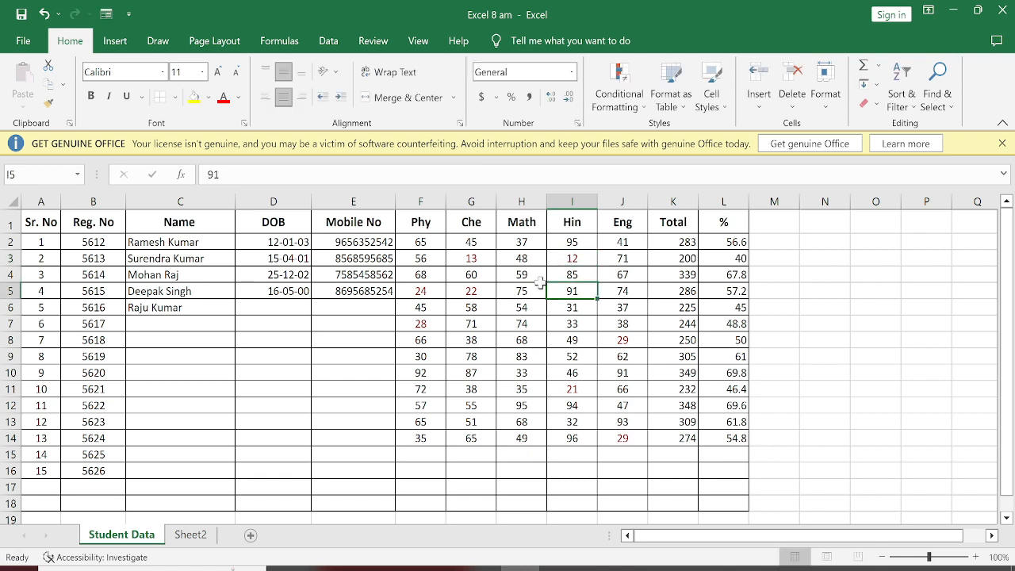
left_click(625, 253)
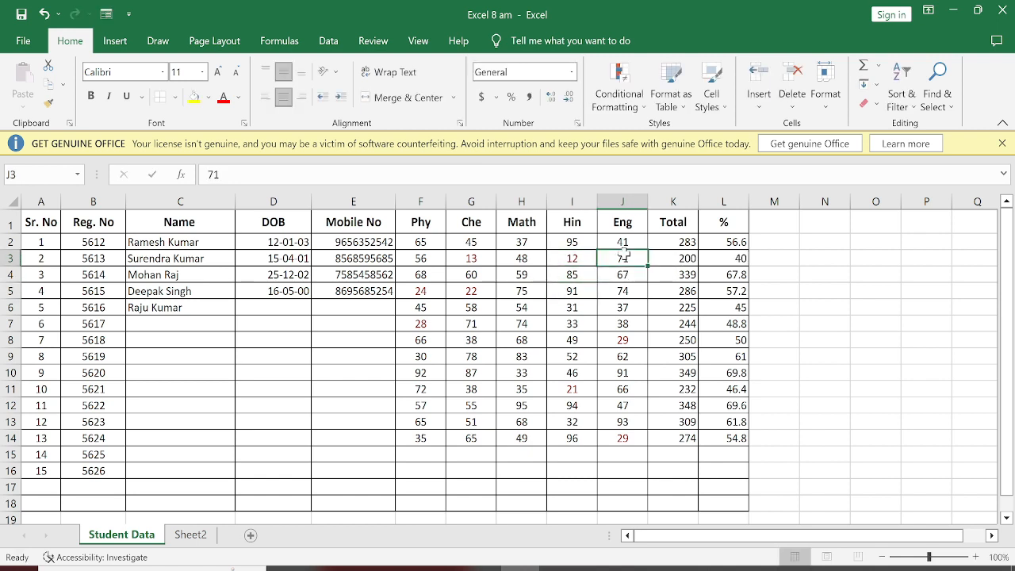
type("34")
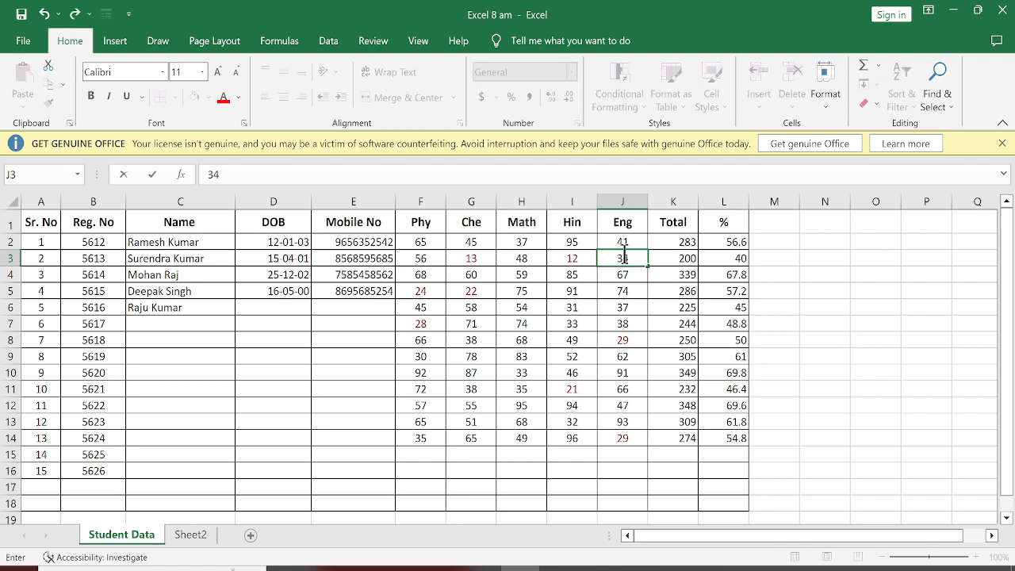
key("Return")
Step: Change the second student's Phy mark in F3 to 23
key("Left")
key("Left")
key("Left")
key("Left")
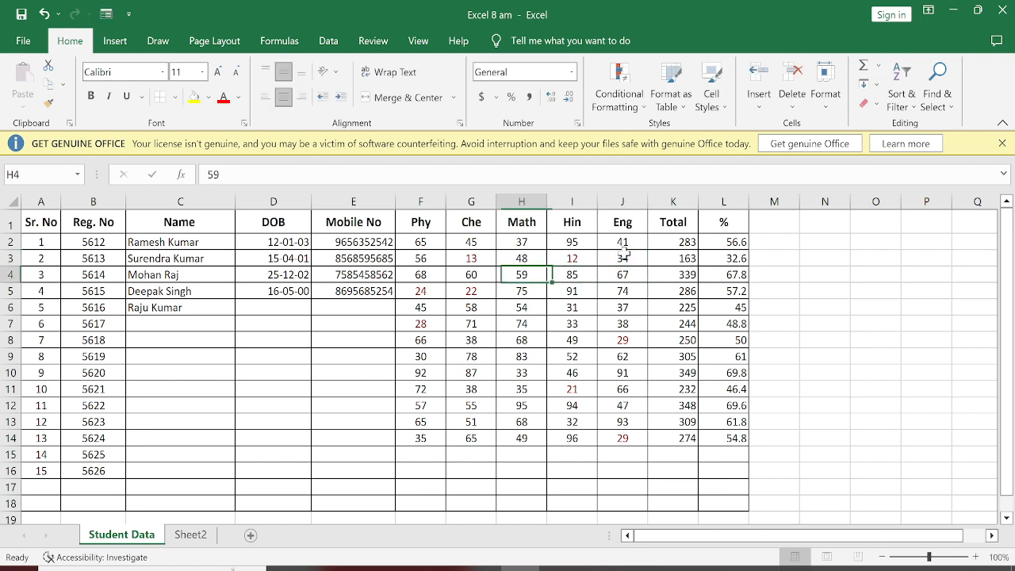
key("Up")
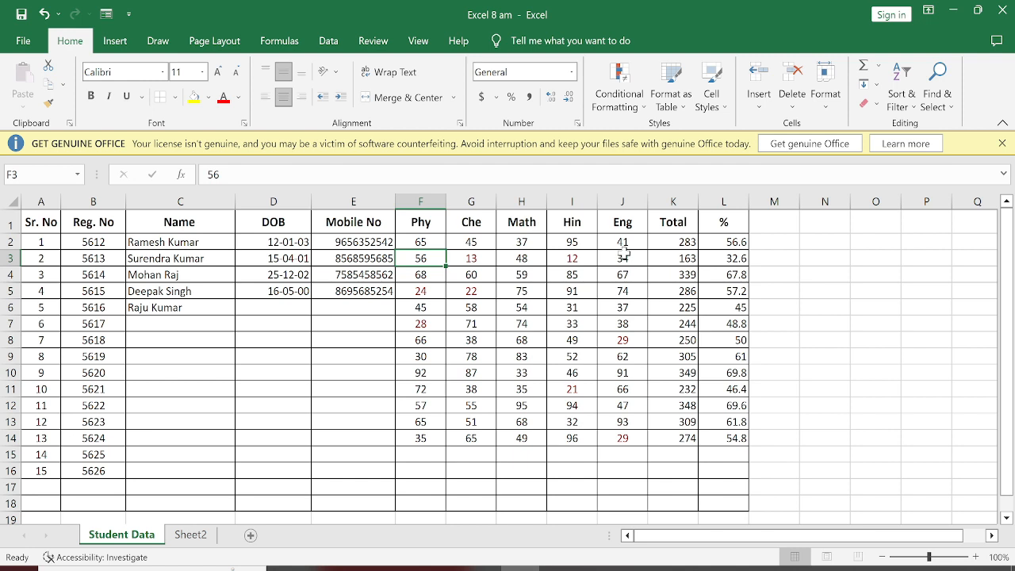
type("23")
key("Return")
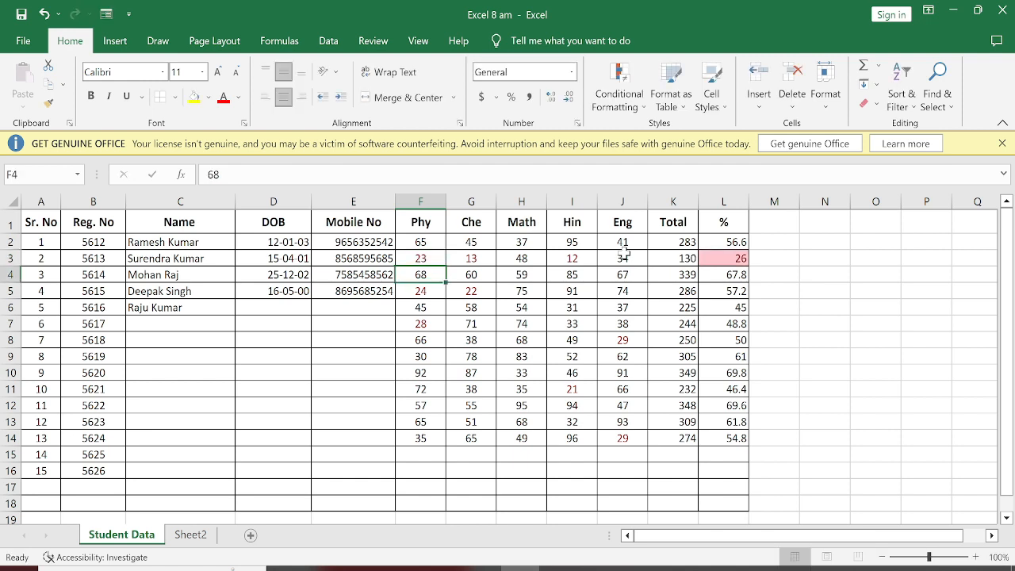